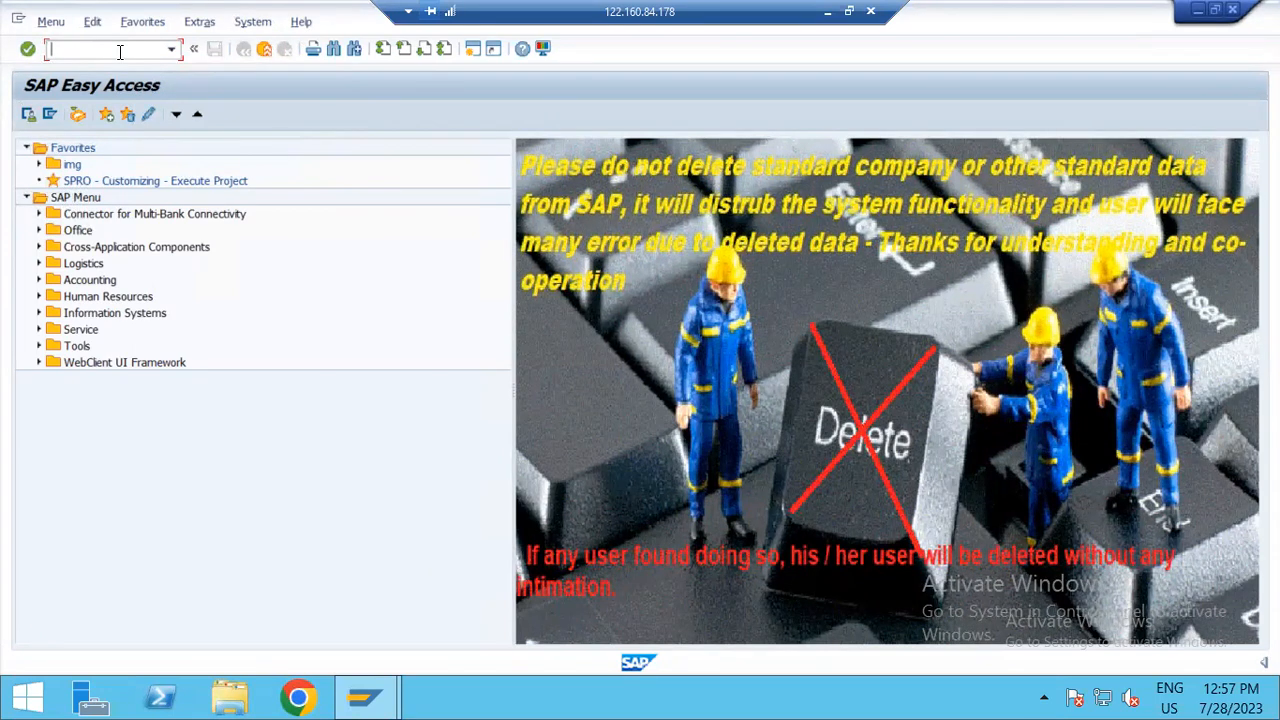
Step: Run transaction SPRO and display the SAP Customizing Implementation Guide structure
text(spro)
key(Return)
click(80, 116)
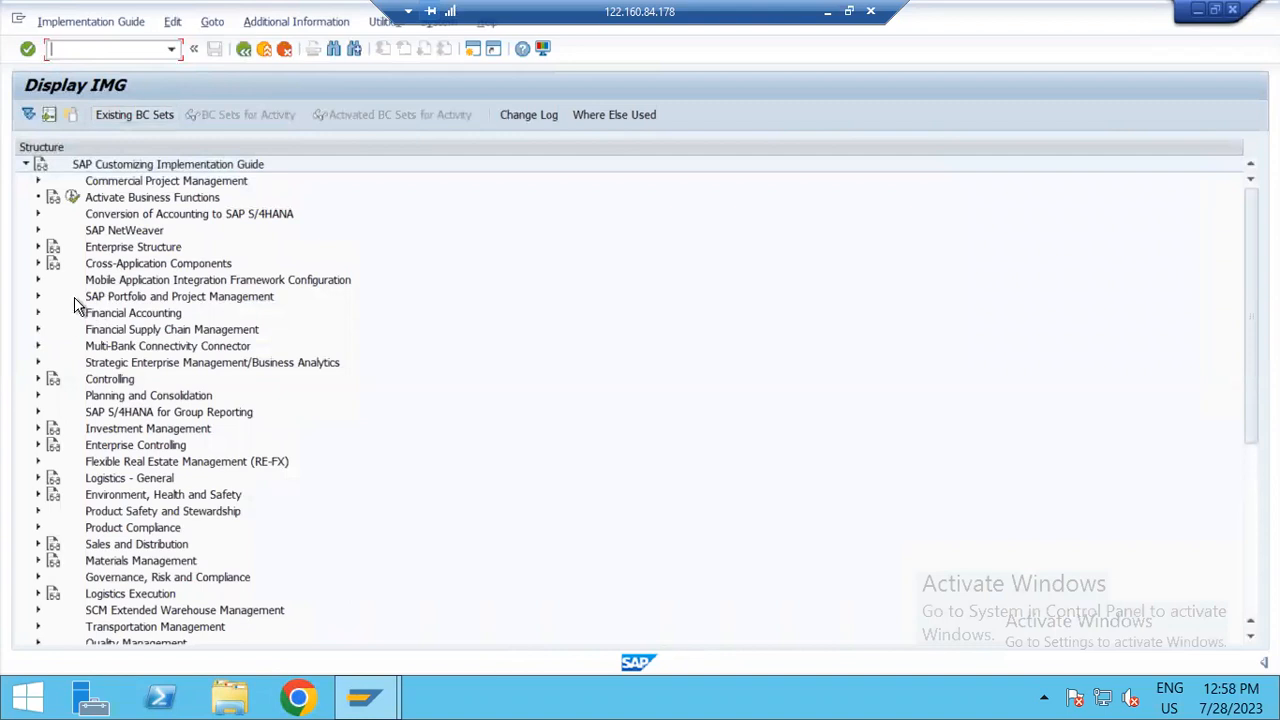
Step: Open the fiscal year variants maintenance view in the Financial Accounting Global Settings, among the fiscal year and posting period settings for ledgers
click(39, 314)
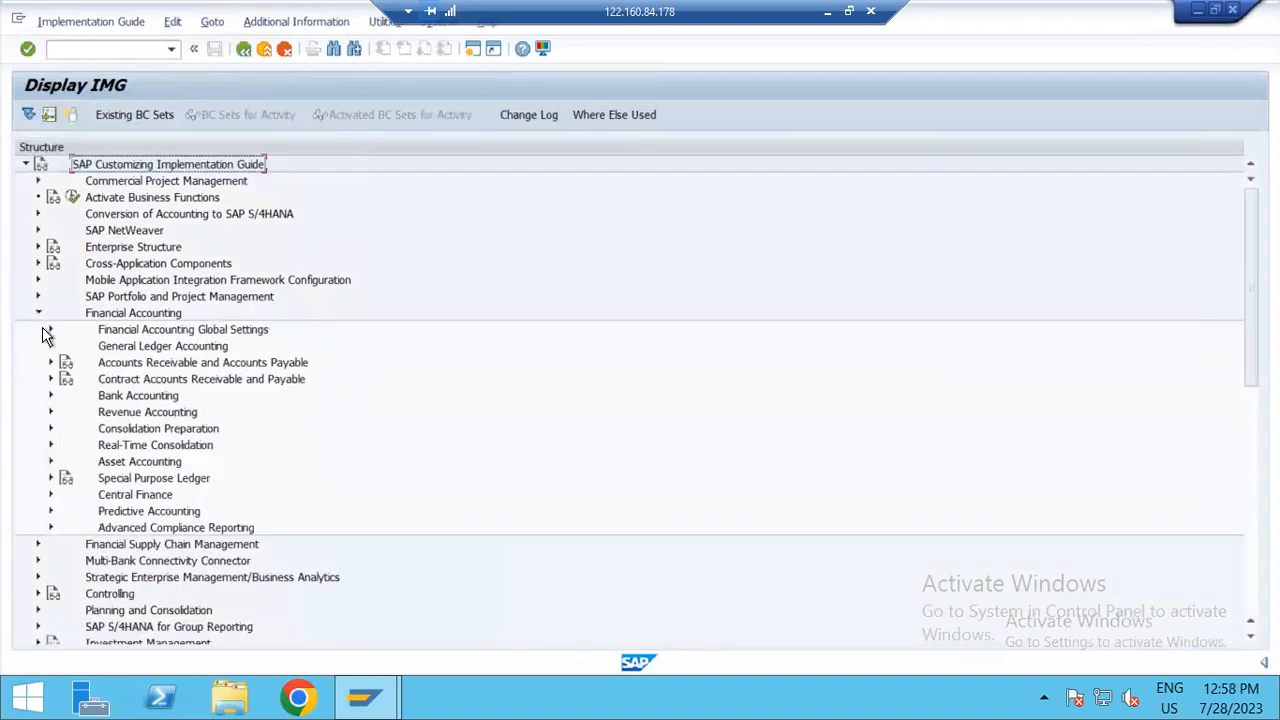
click(51, 329)
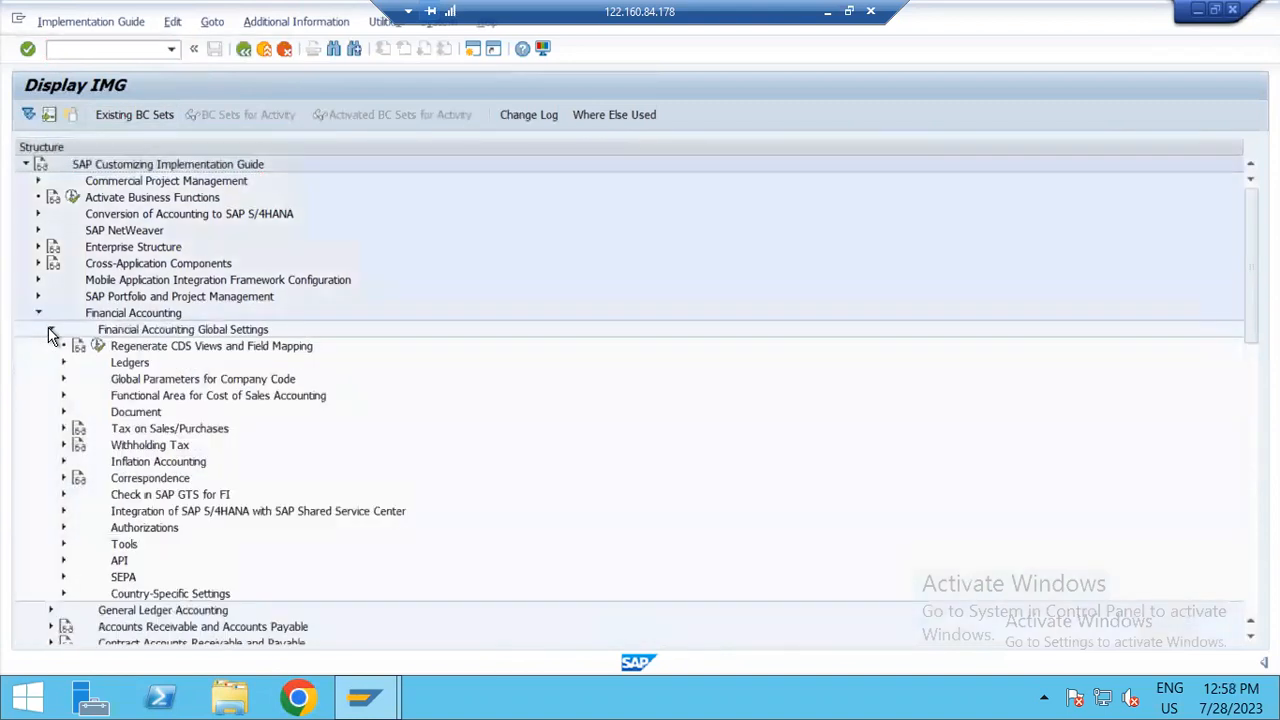
click(63, 363)
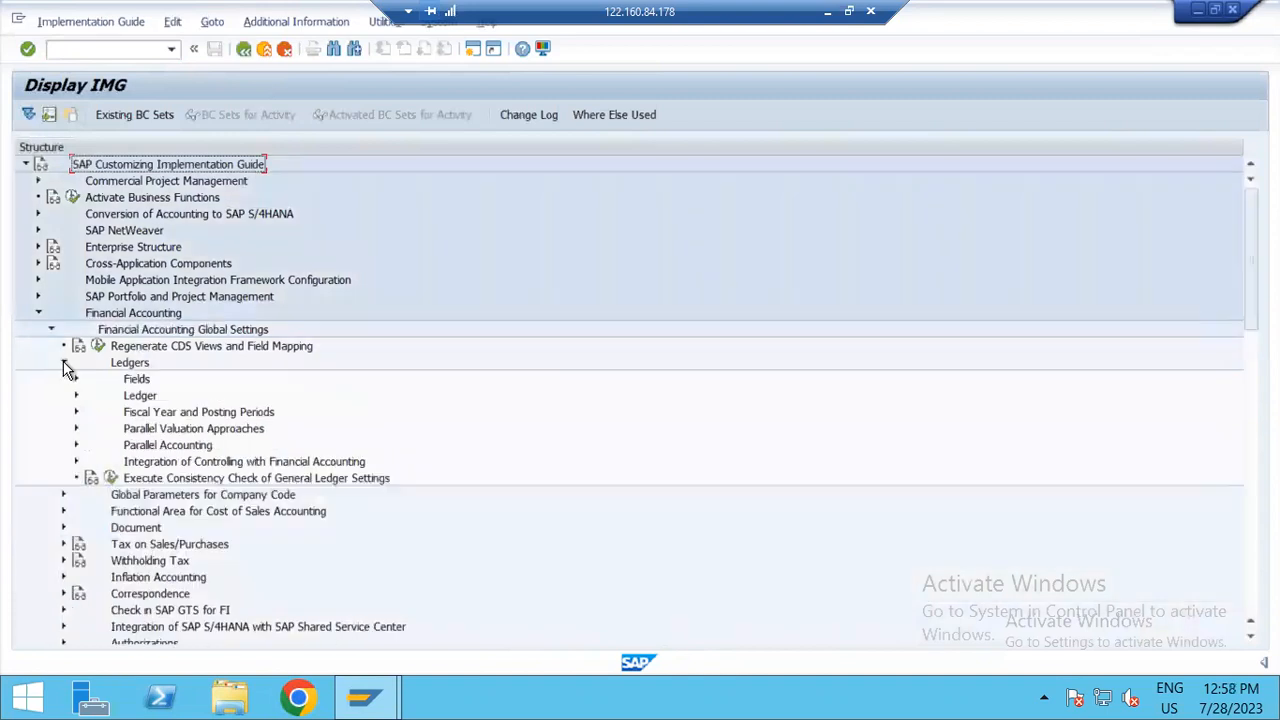
click(76, 412)
click(121, 430)
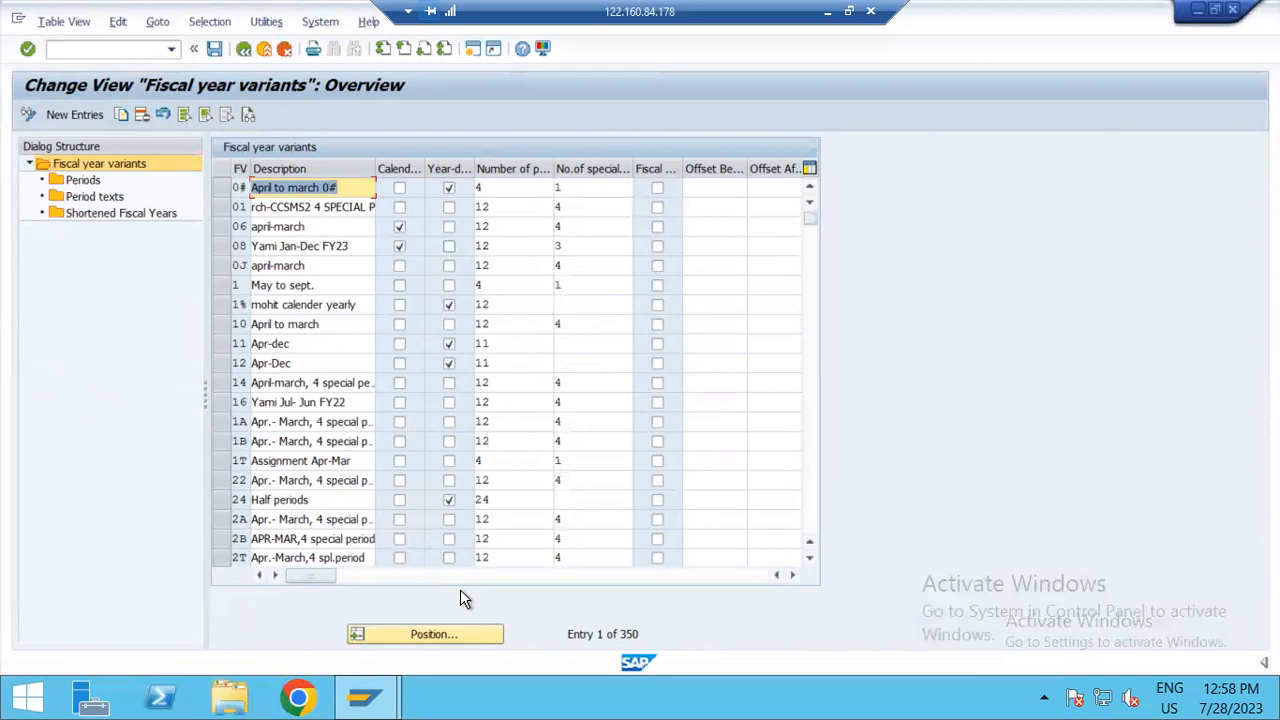
Step: Find fiscal year variant K1 and examine the number of posting and special periods of the surrounding variants
click(432, 634)
text(K1)
key(Return)
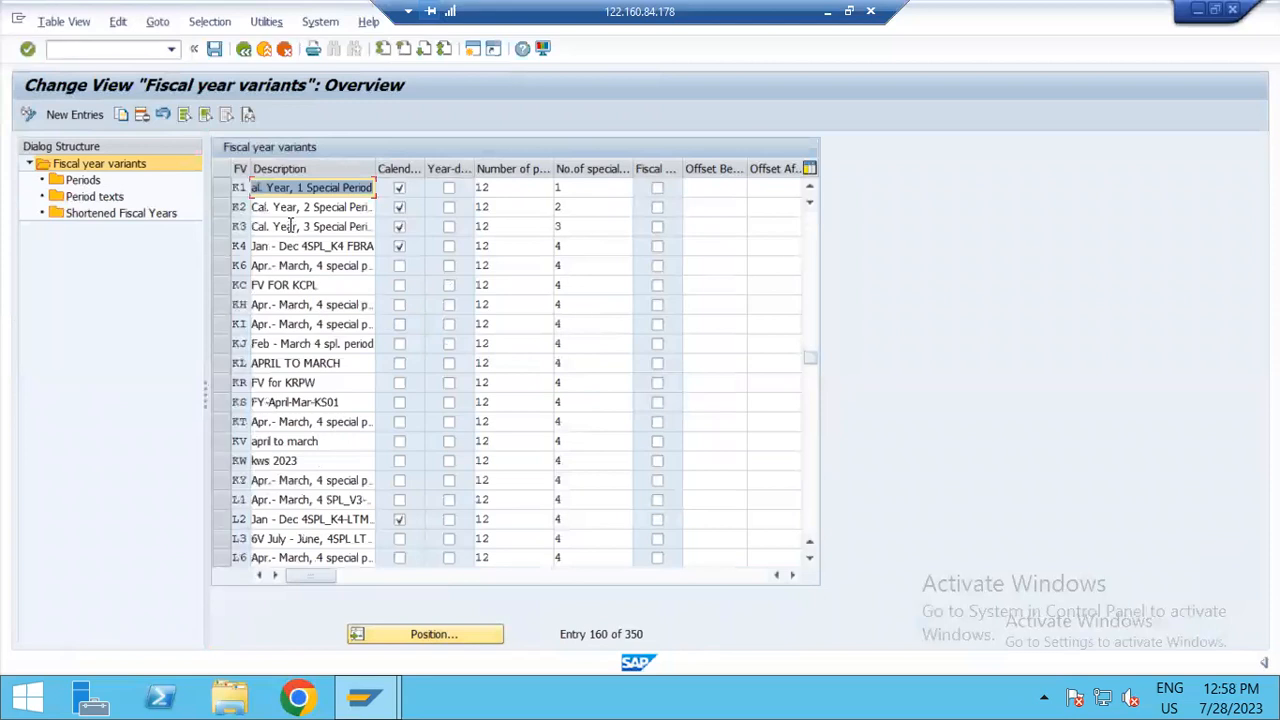
scroll(300, 225, up, 1)
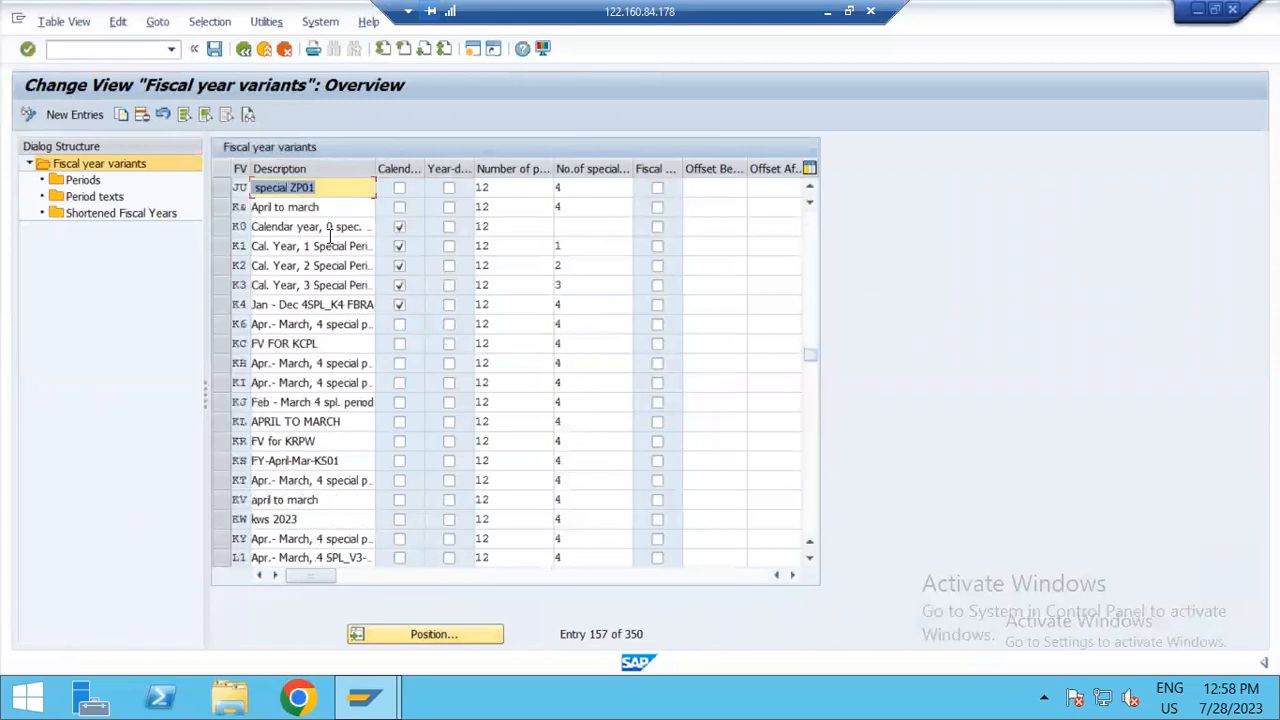
click(517, 192)
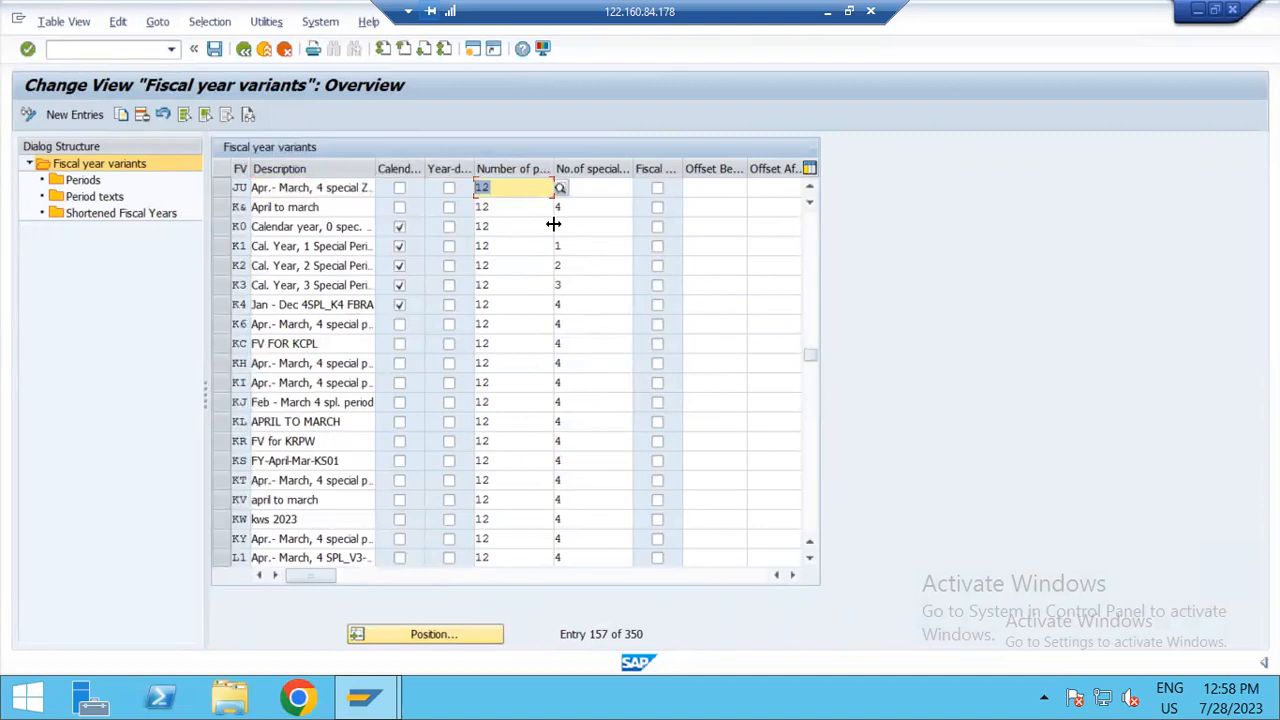
click(580, 193)
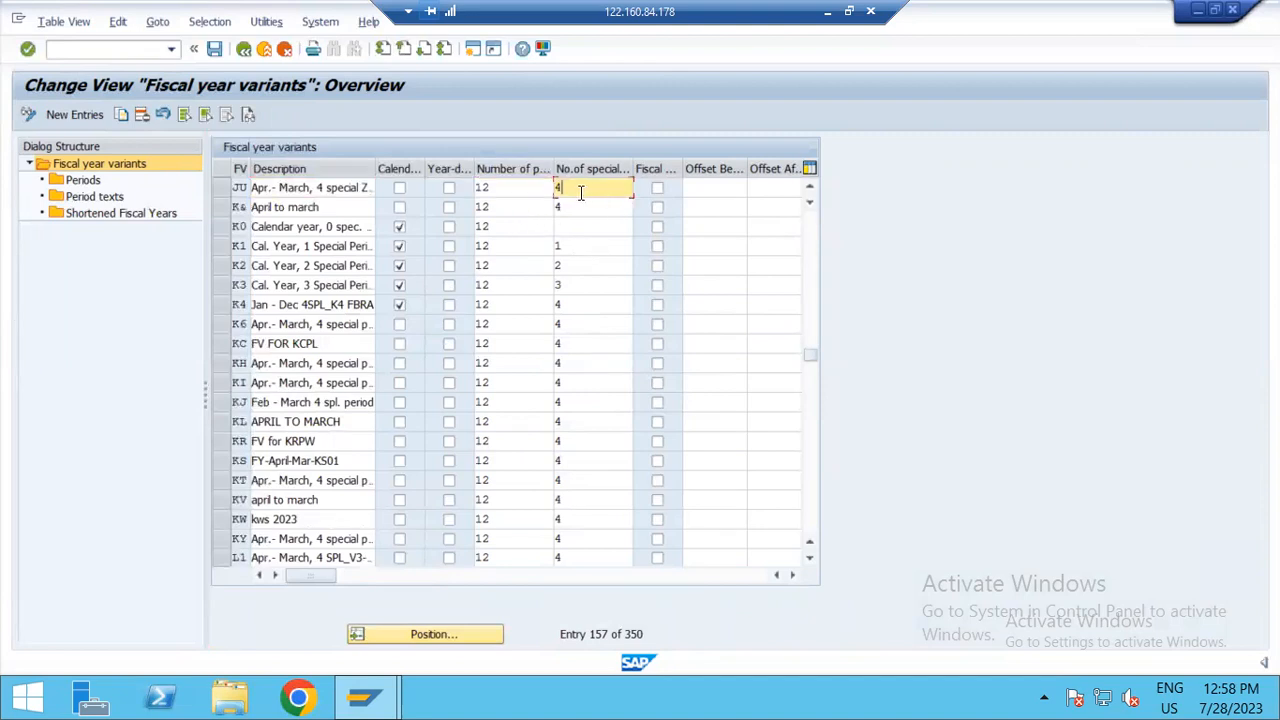
scroll(561, 212, up, 2)
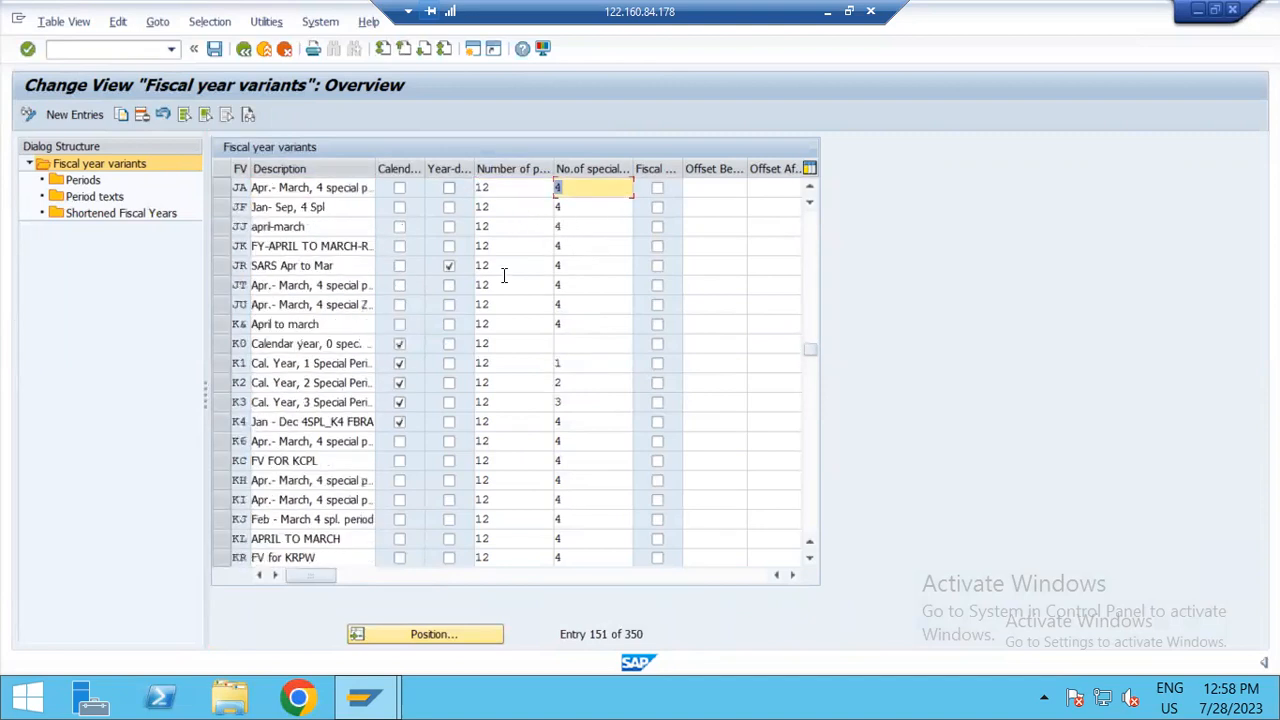
scroll(366, 405, down, 1)
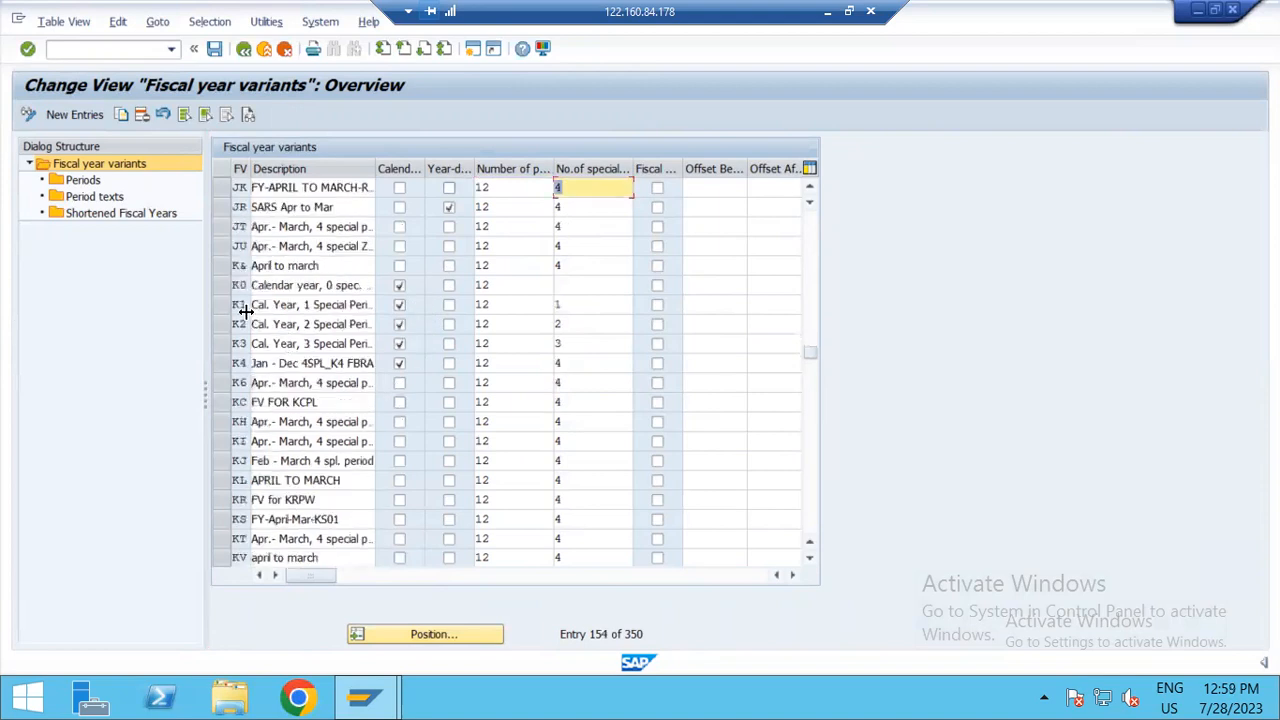
Step: Try to open the periods of the calendar-year variants K1, K3 and K4, one after another
click(224, 302)
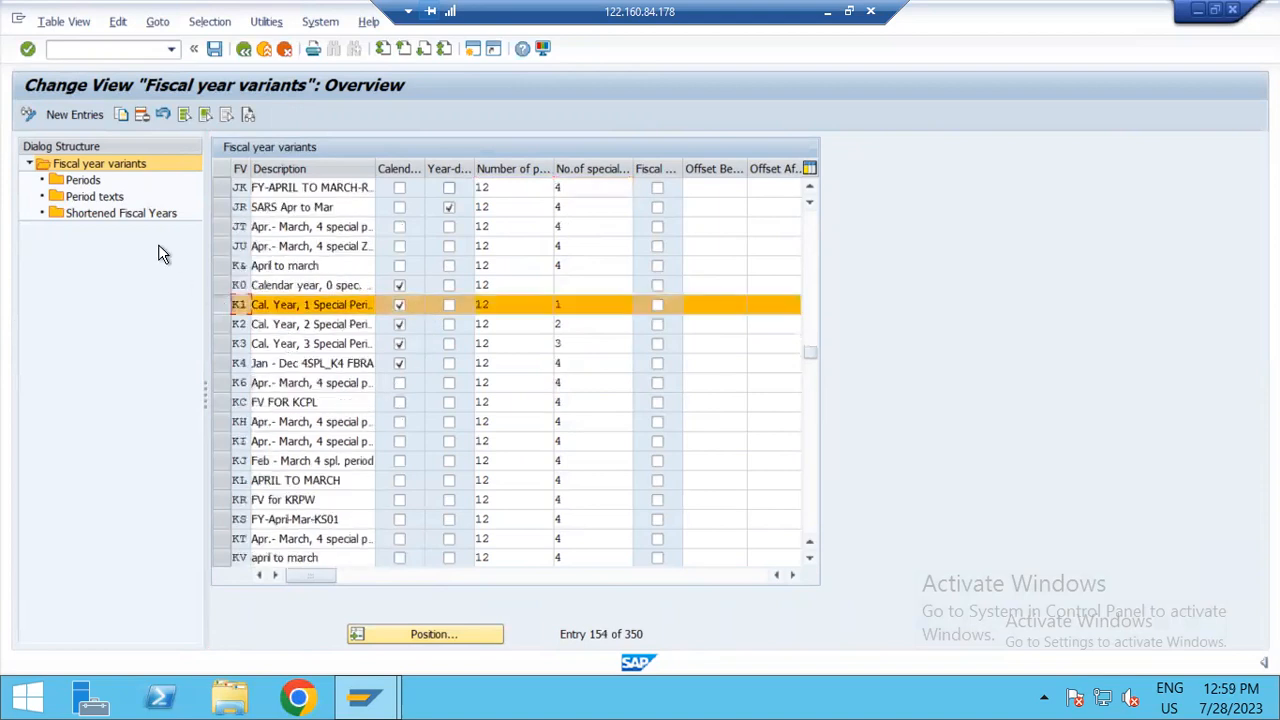
double_click(89, 184)
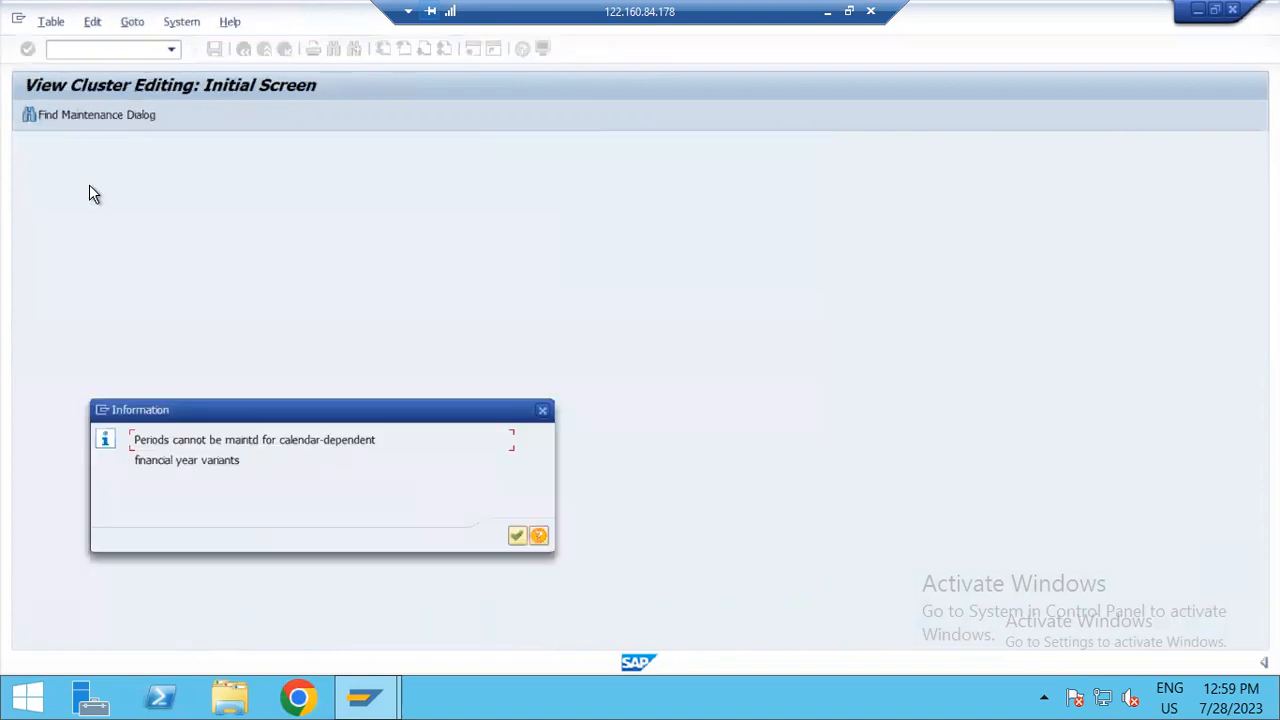
click(516, 537)
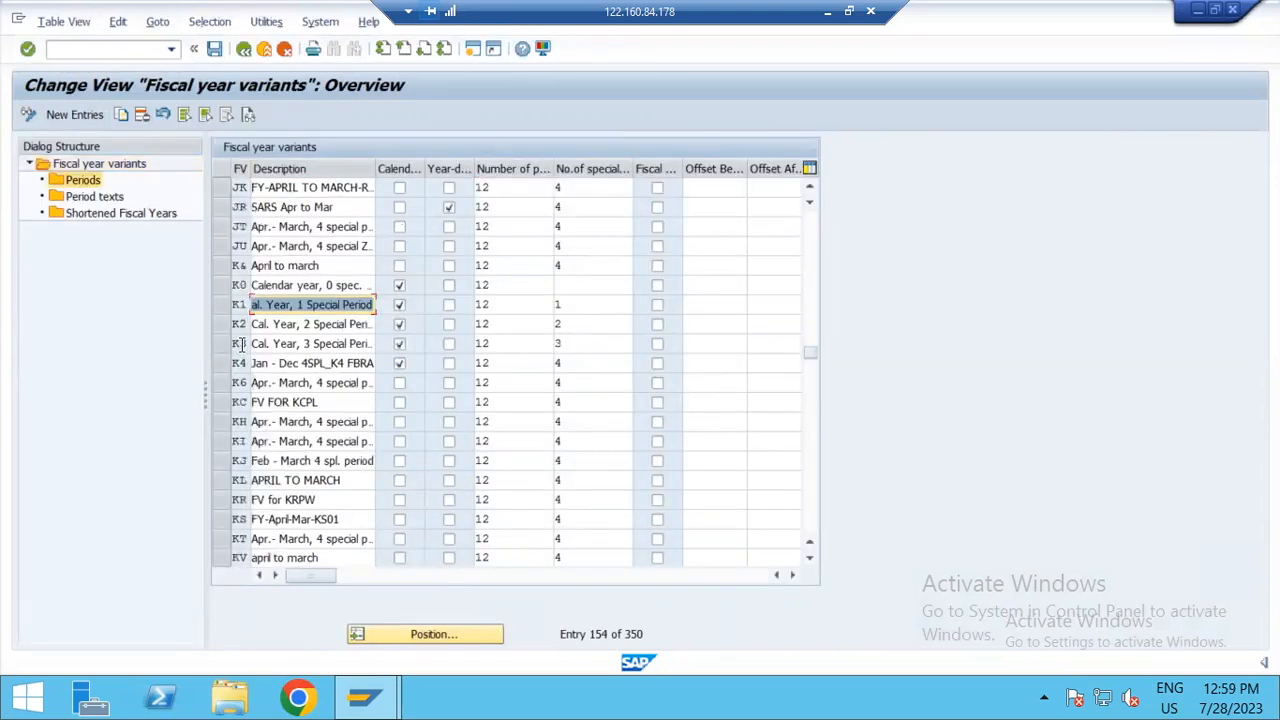
click(222, 347)
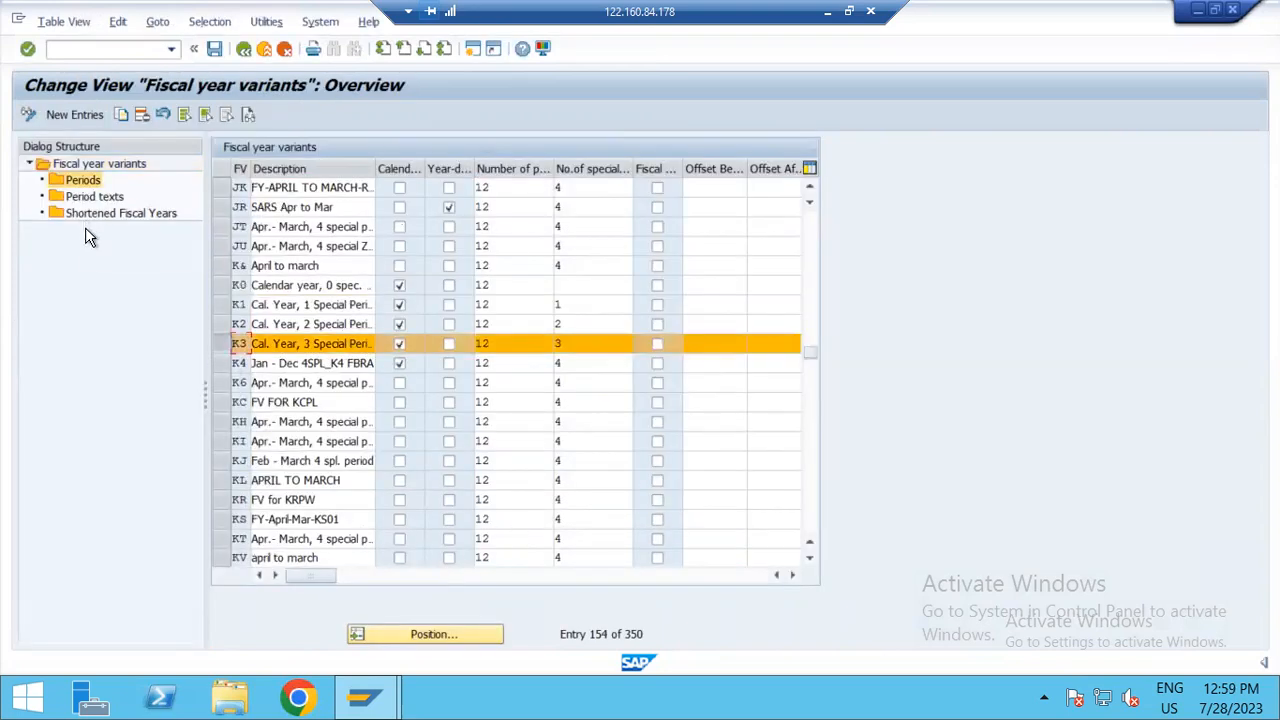
double_click(82, 180)
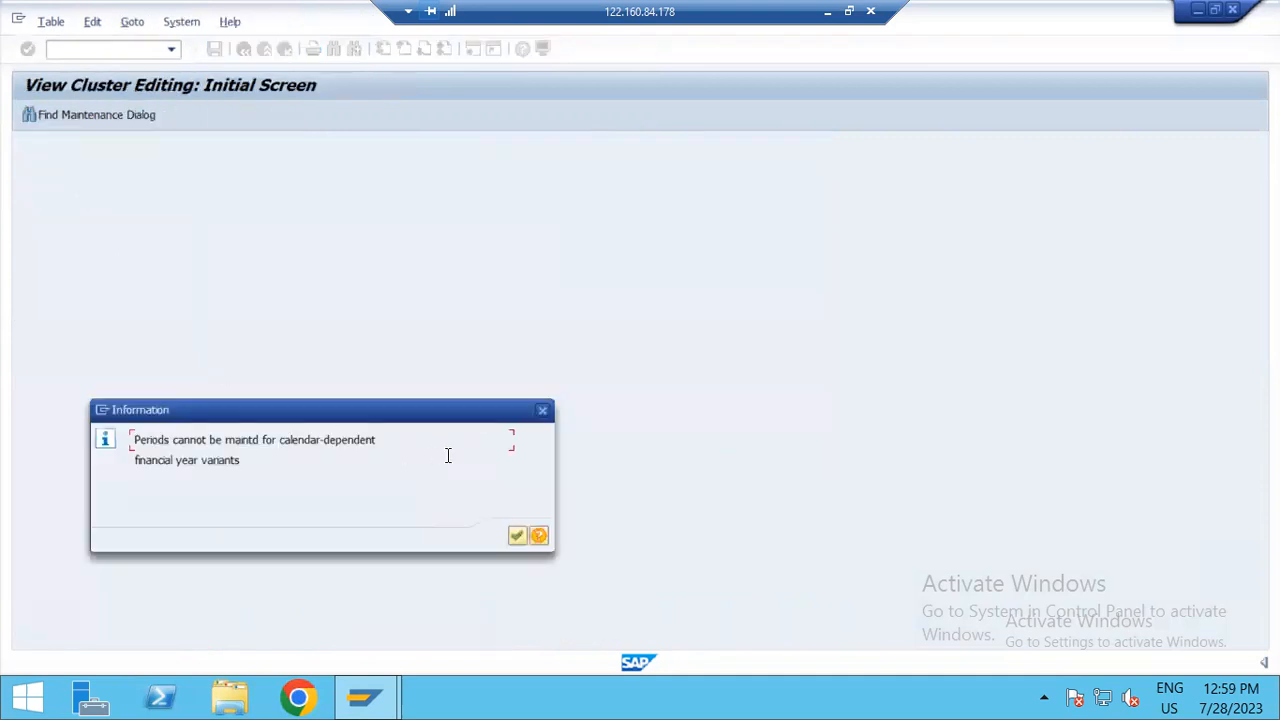
click(517, 537)
click(226, 363)
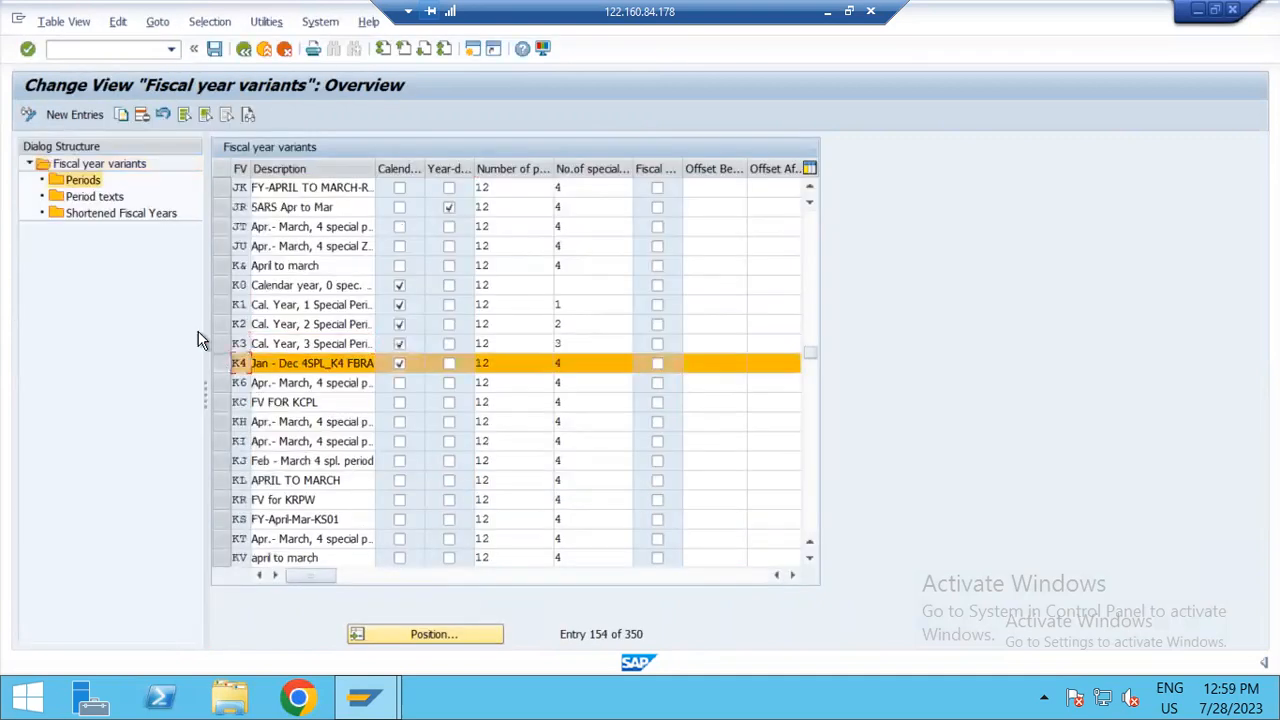
double_click(78, 185)
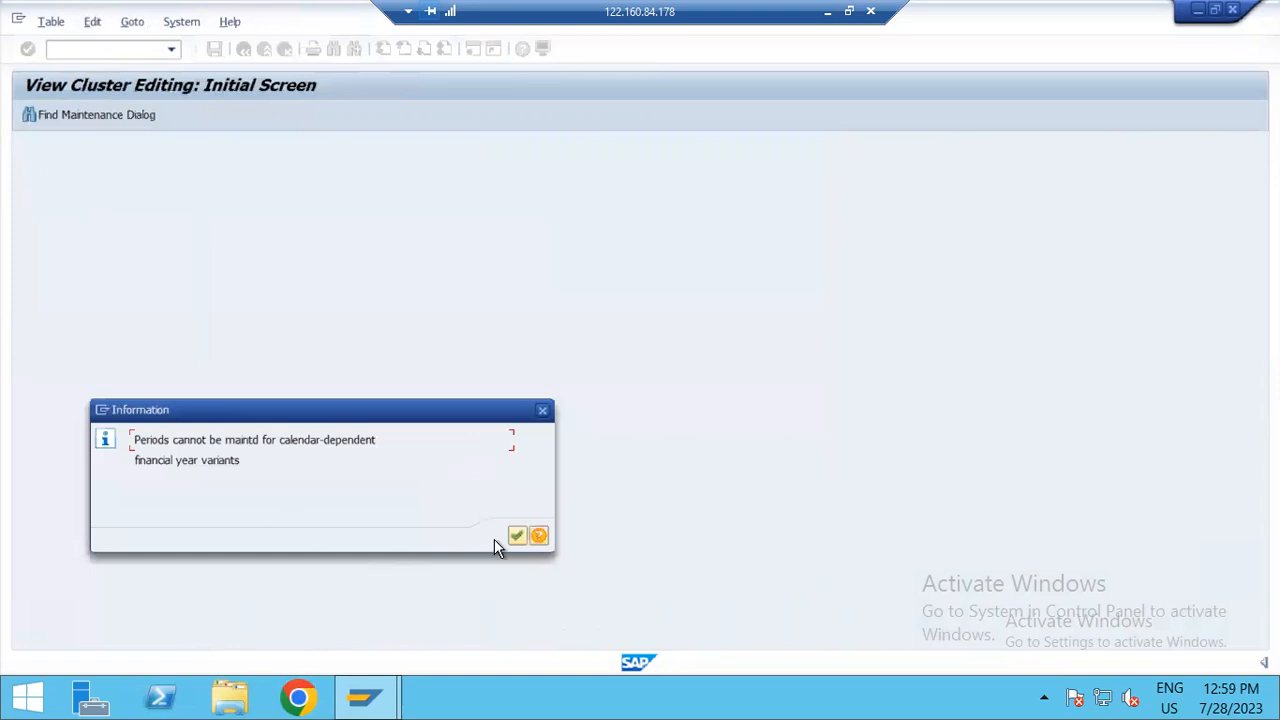
click(516, 537)
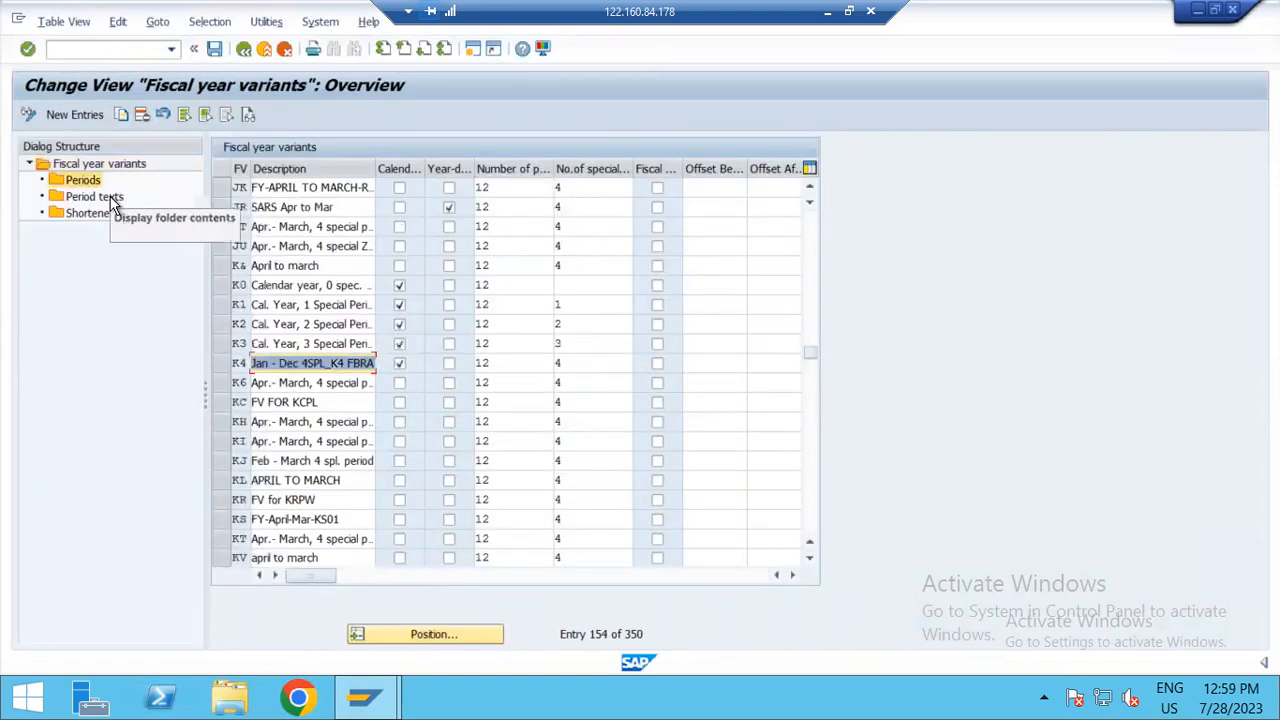
Step: Review the German and English period texts of fiscal year variant K4, and return to the variants overview
double_click(110, 196)
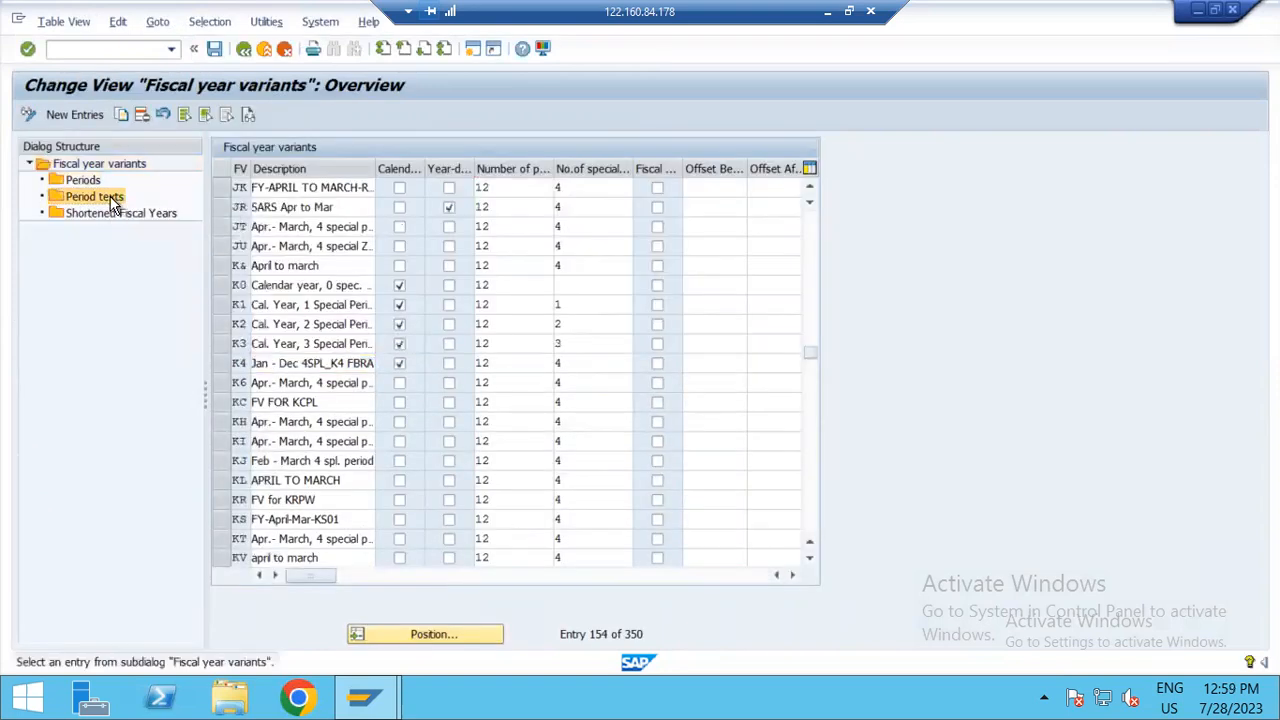
click(221, 366)
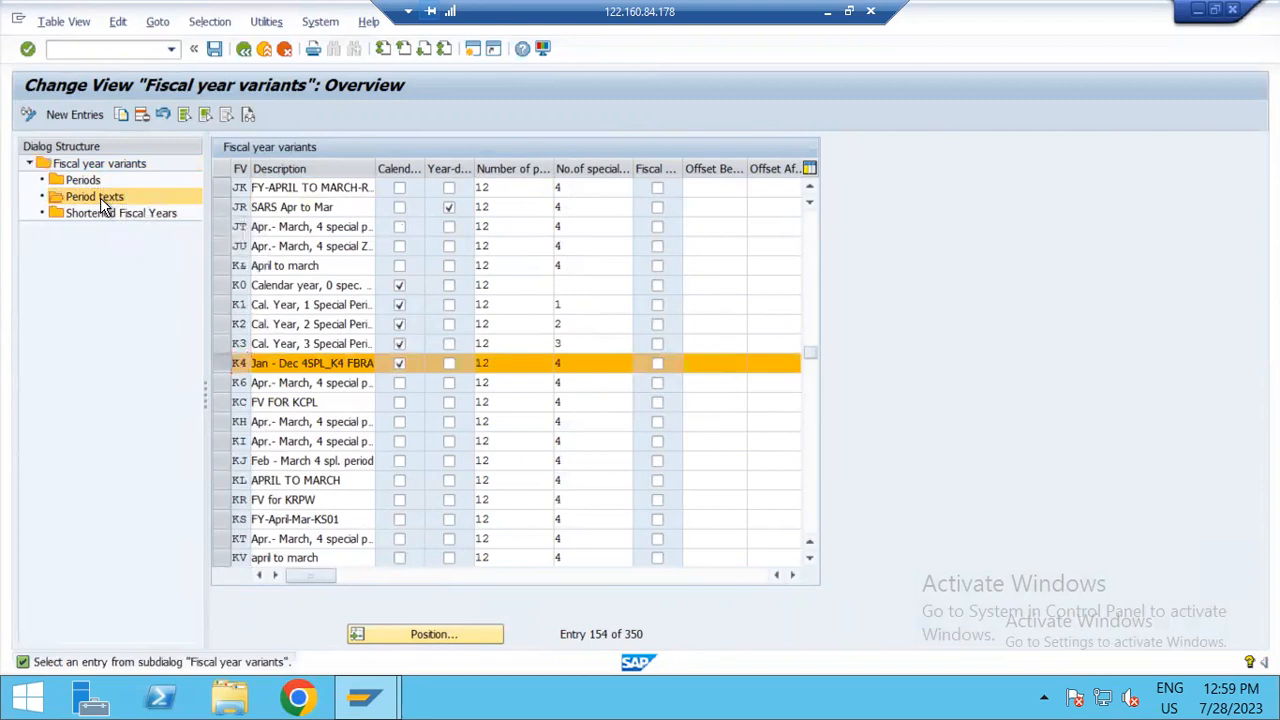
double_click(102, 203)
scroll(415, 434, down, 4)
scroll(421, 437, down, 6)
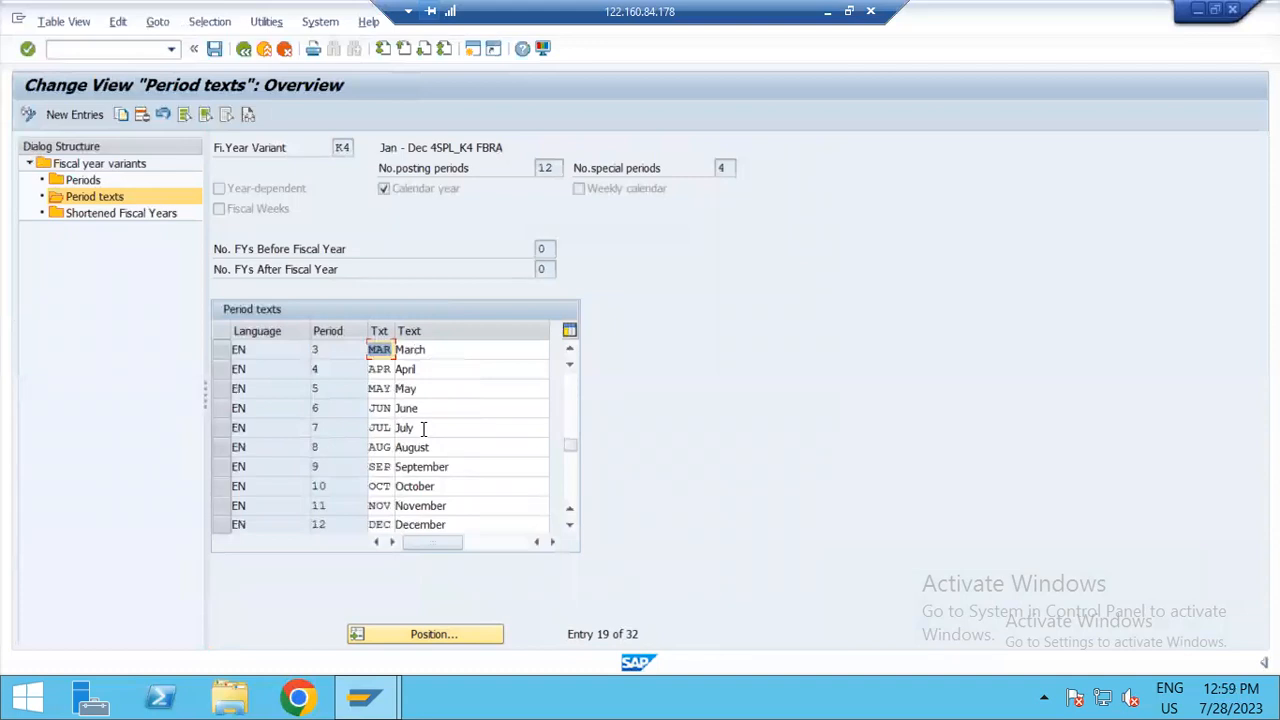
scroll(389, 432, up, 3)
scroll(387, 419, up, 7)
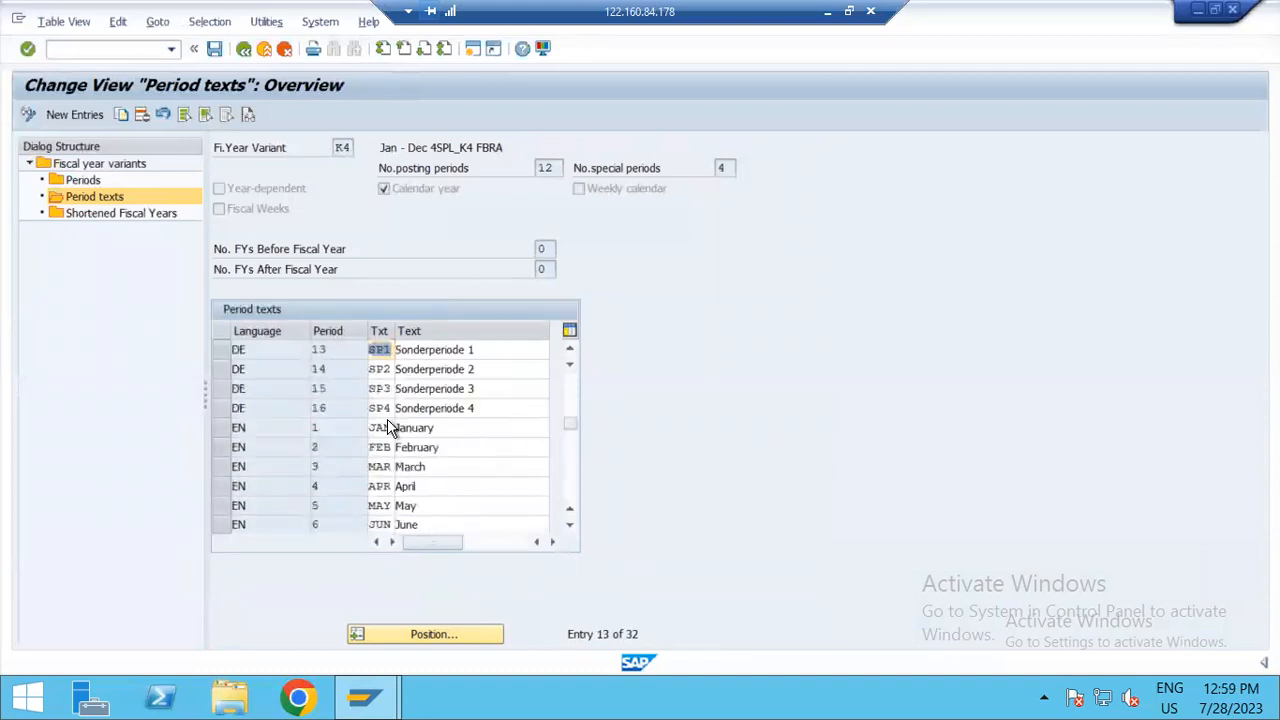
click(243, 49)
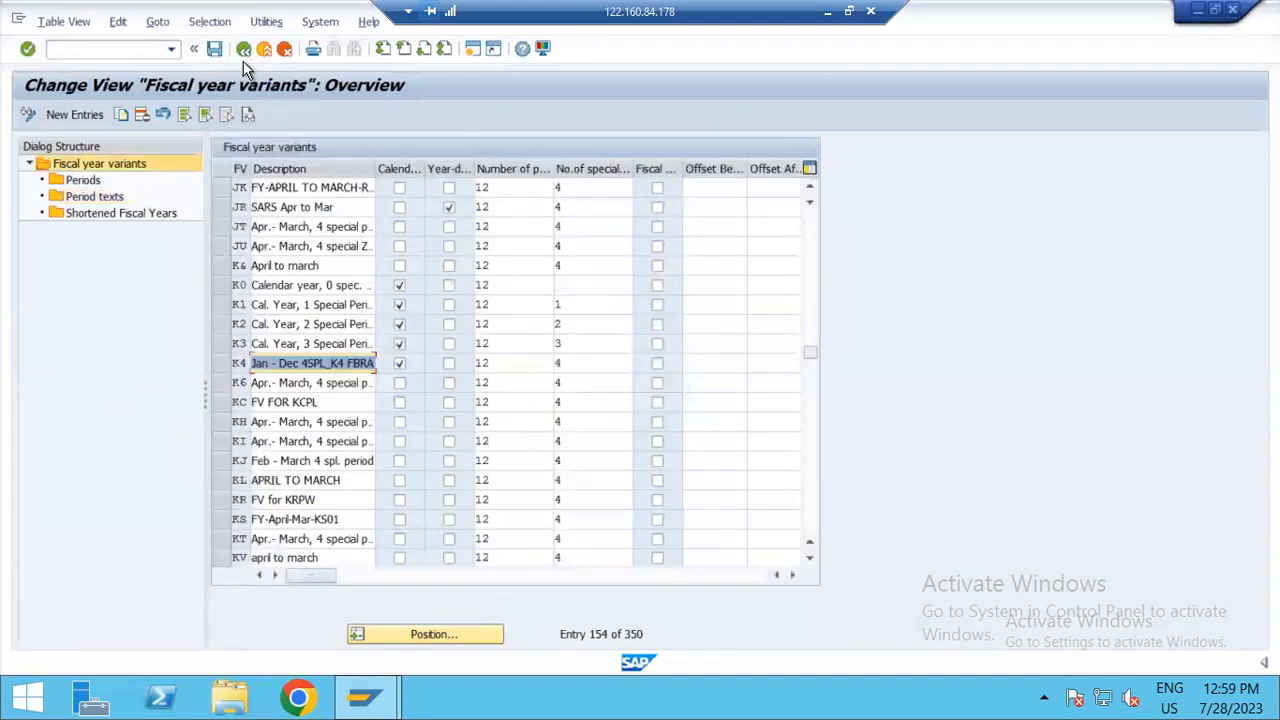
Step: Open the periods of fiscal year variant K6, the April to March variant with four special periods
click(272, 422)
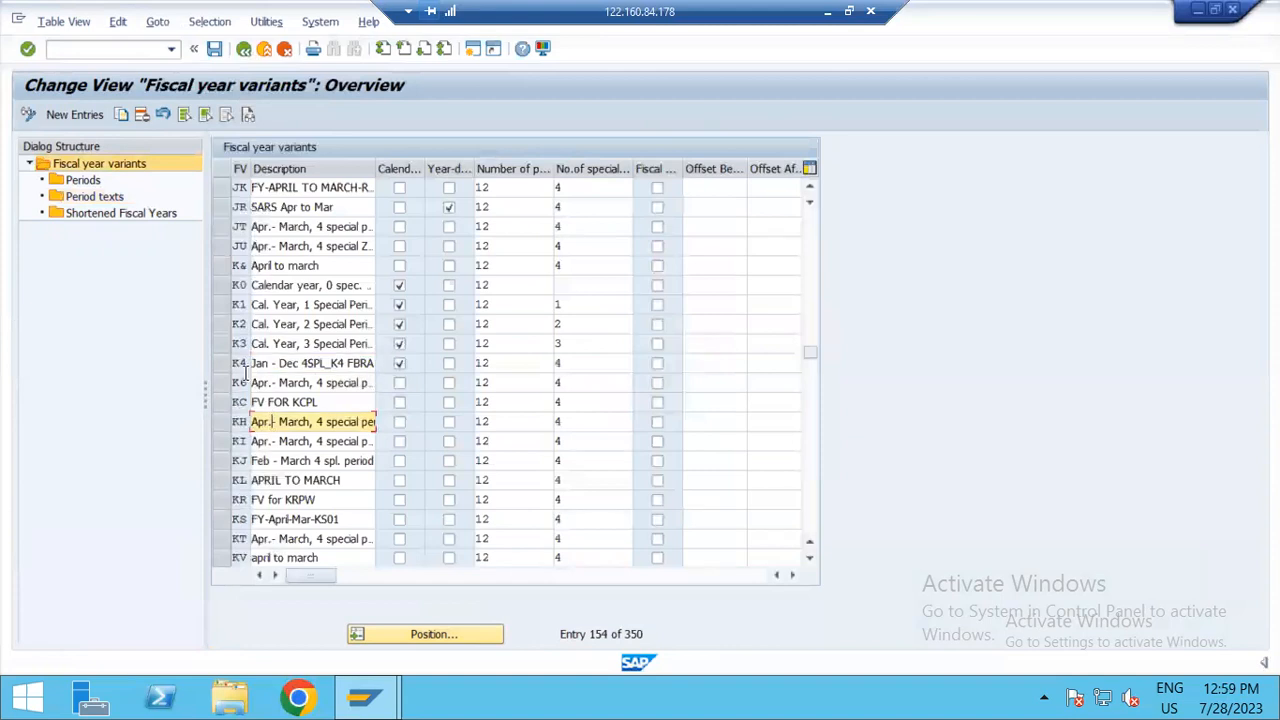
click(222, 363)
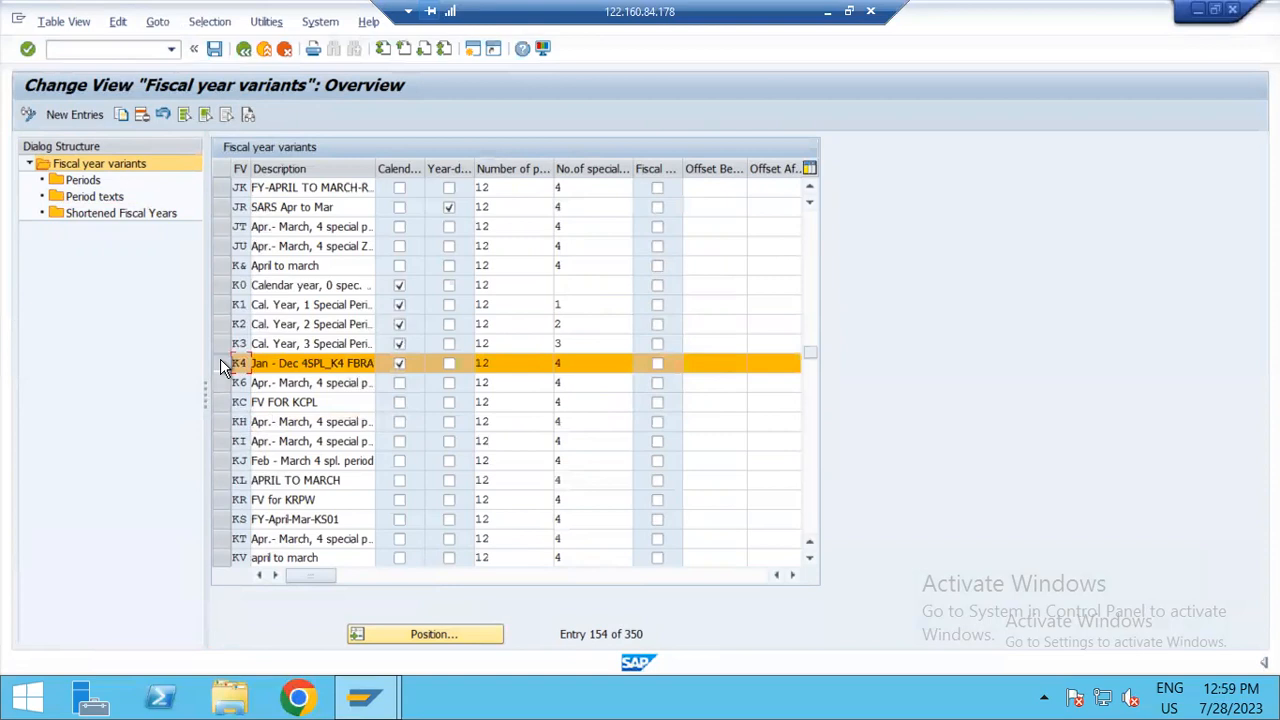
click(222, 364)
click(222, 385)
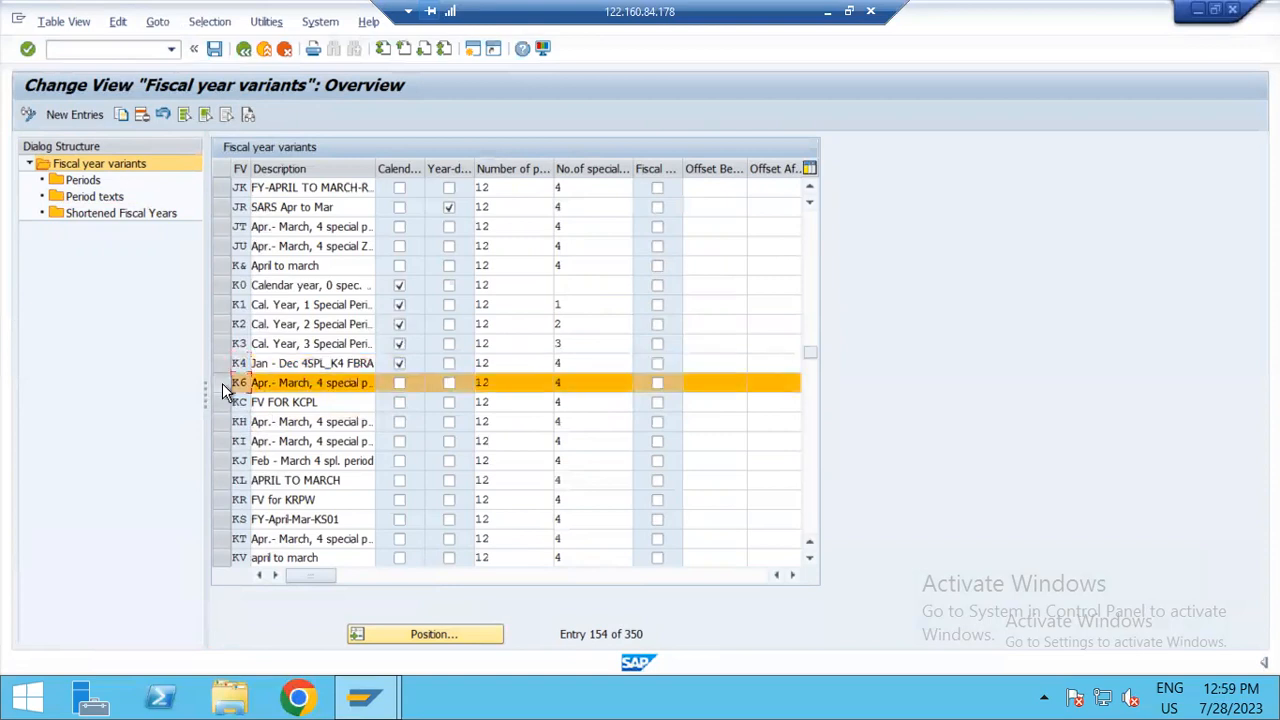
click(87, 180)
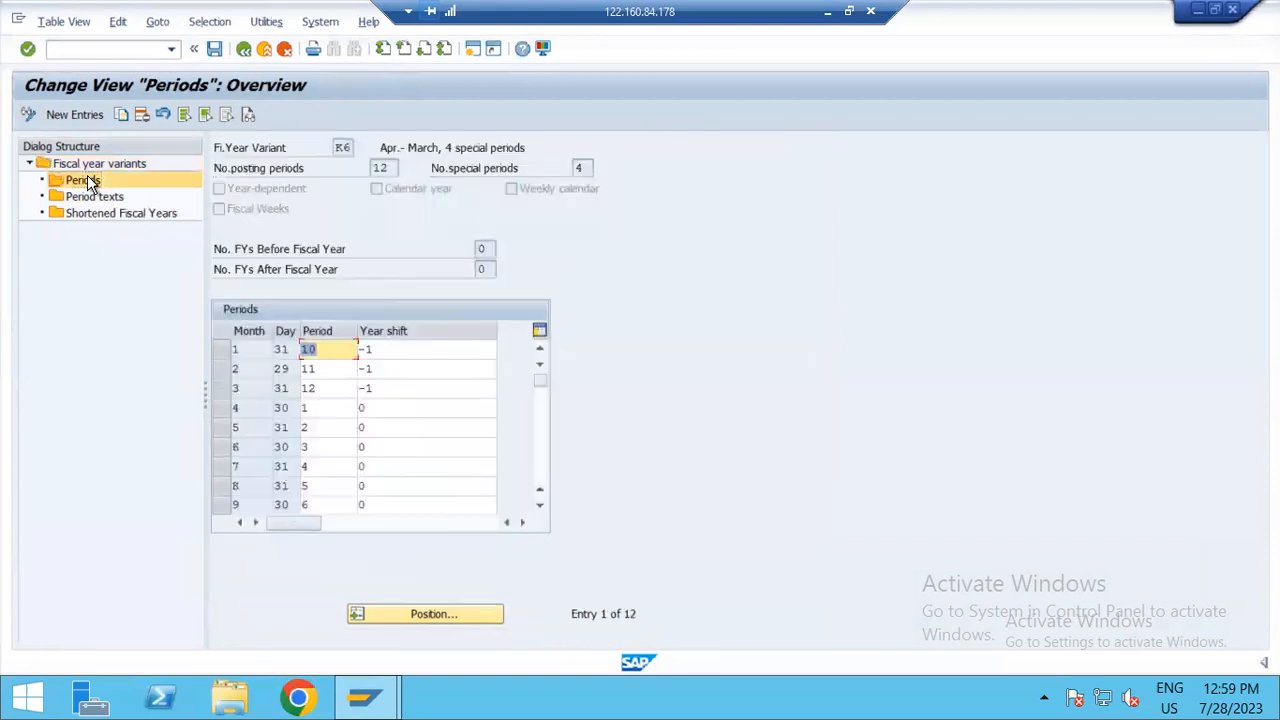
Step: Examine how variant K6 assigns calendar months 1 to 12 to posting periods and which year shift each month has
click(394, 387)
click(388, 365)
click(362, 349)
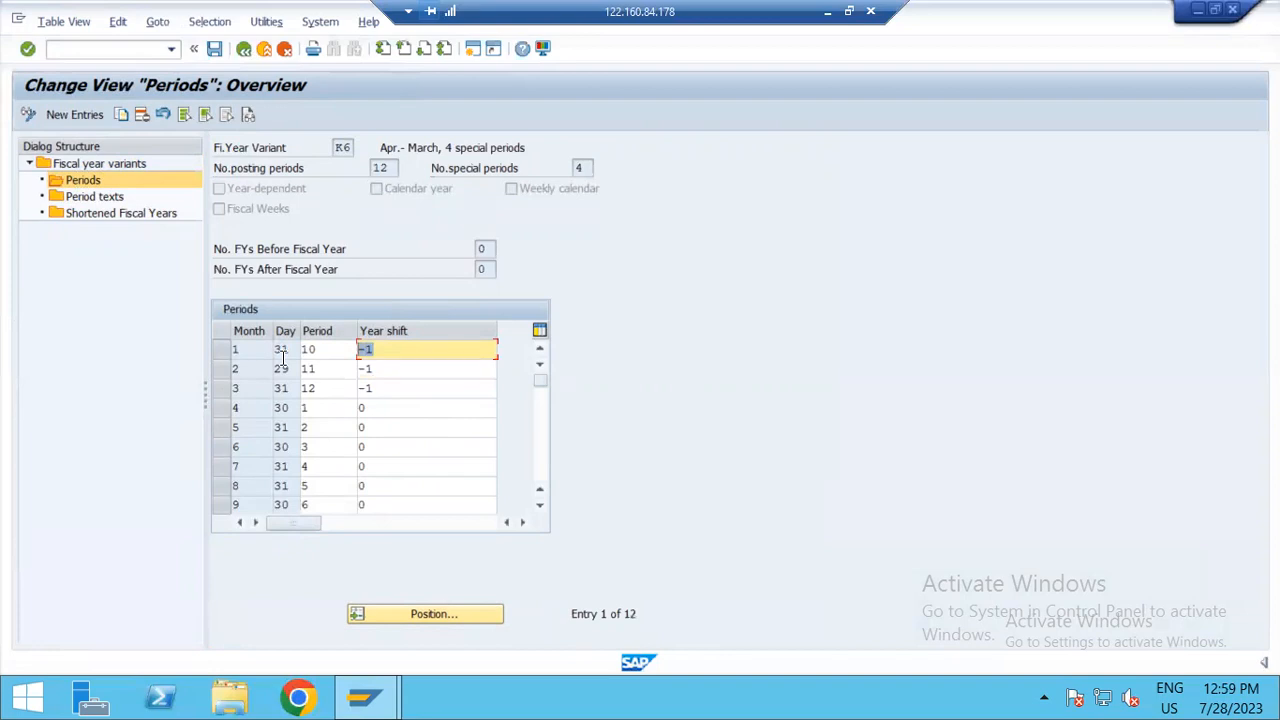
click(350, 410)
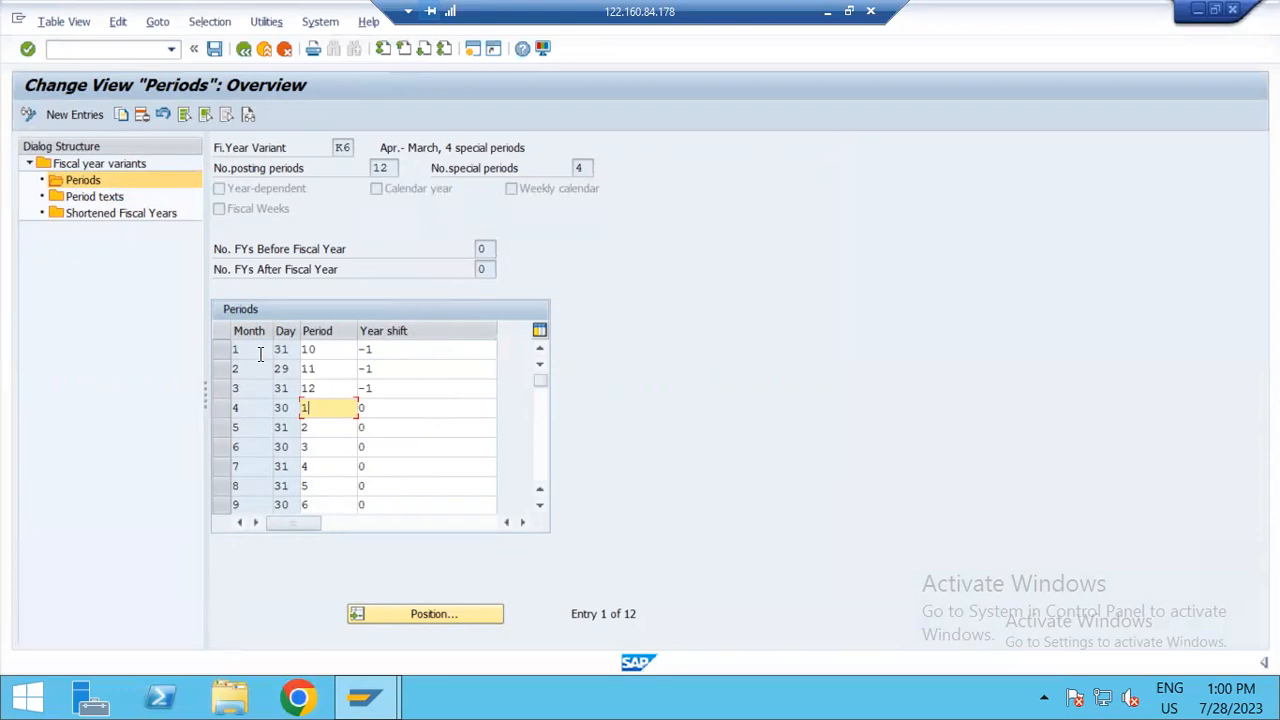
scroll(252, 440, down, 3)
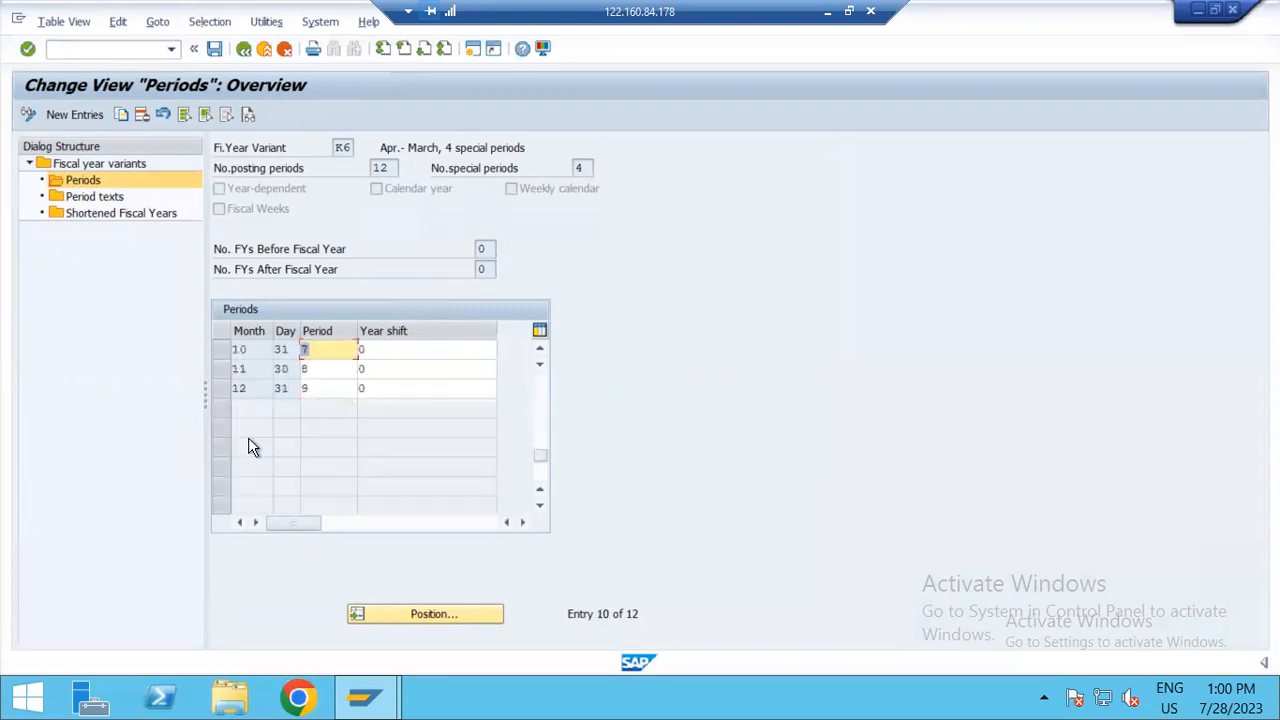
click(314, 392)
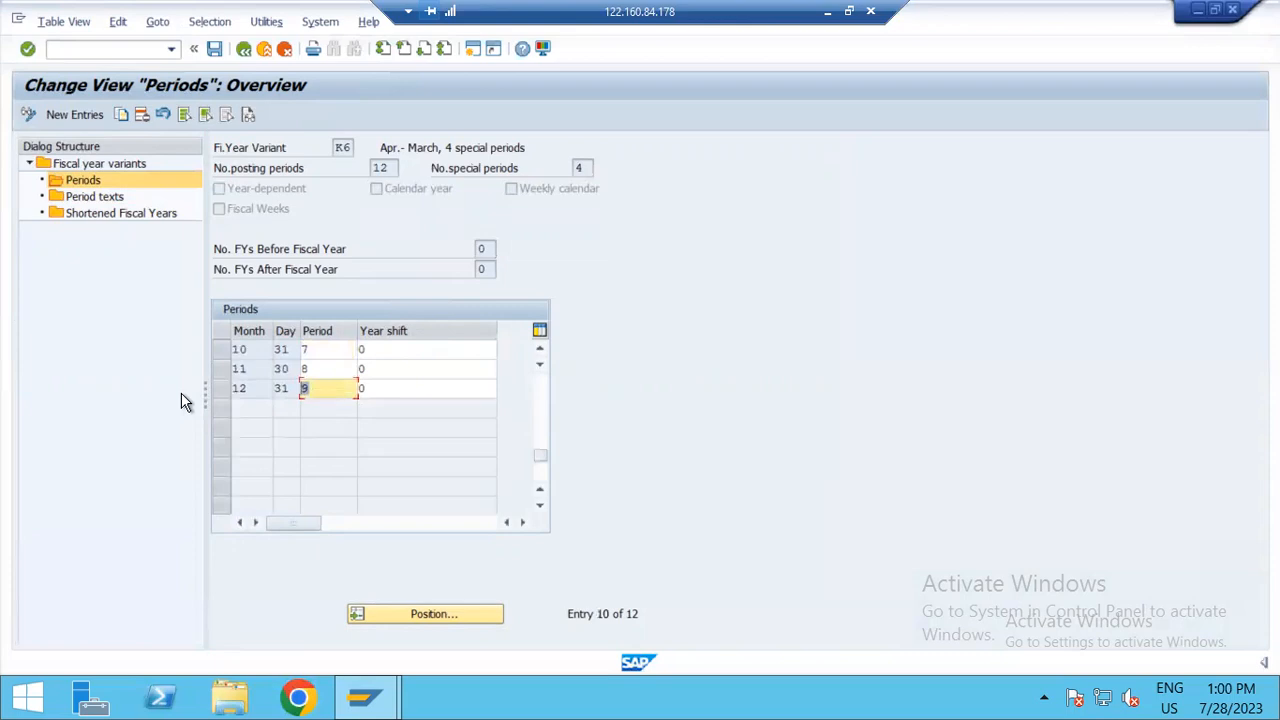
scroll(495, 512, up, 3)
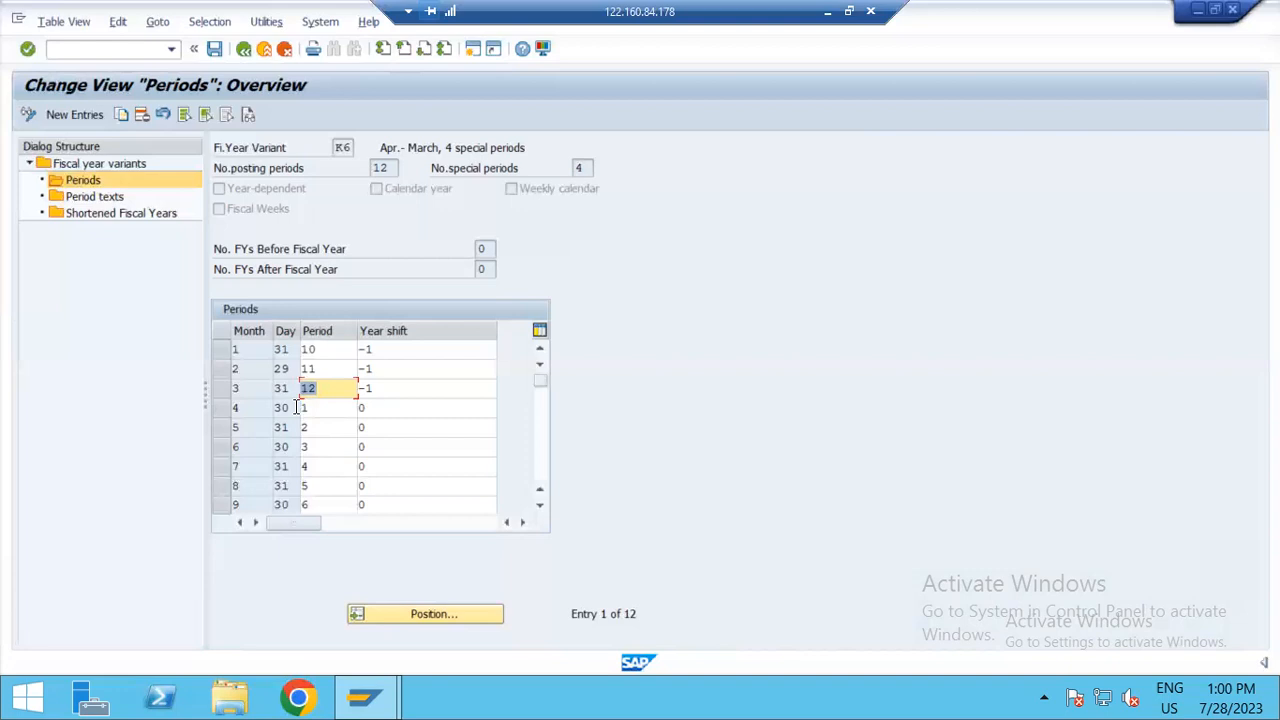
click(263, 346)
click(315, 410)
click(323, 428)
click(326, 464)
scroll(326, 462, down, 3)
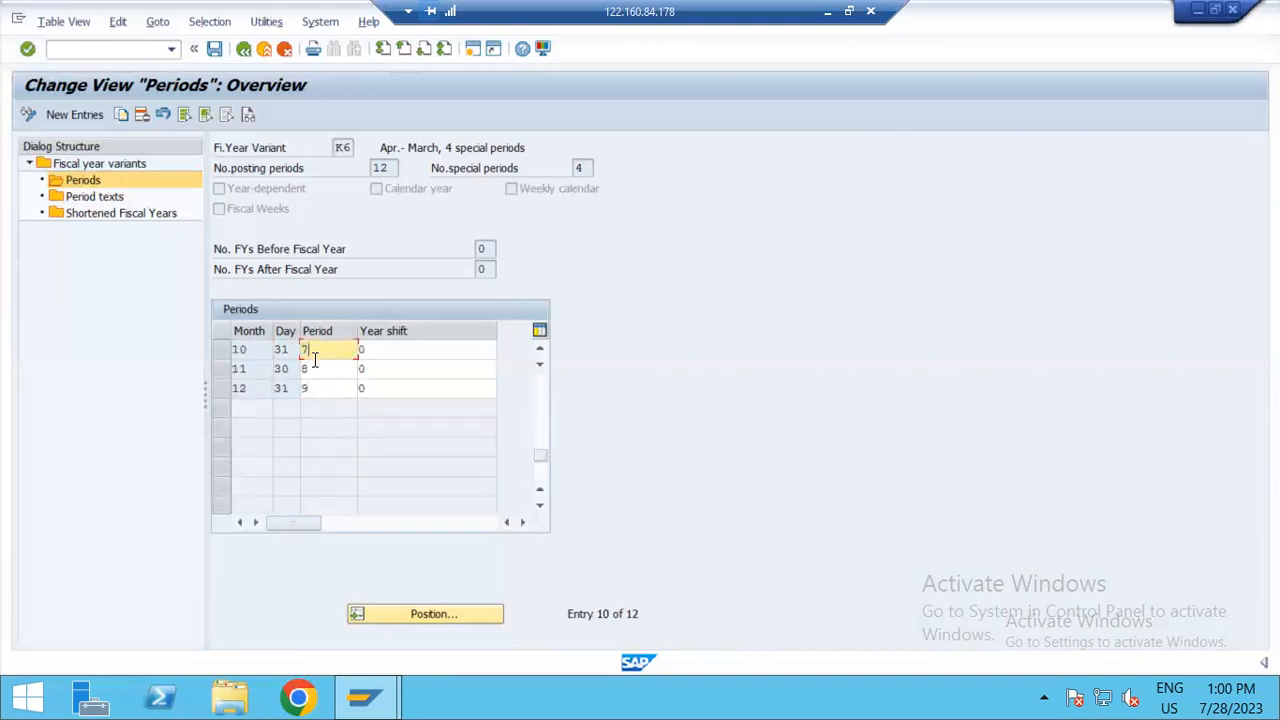
scroll(312, 360, up, 3)
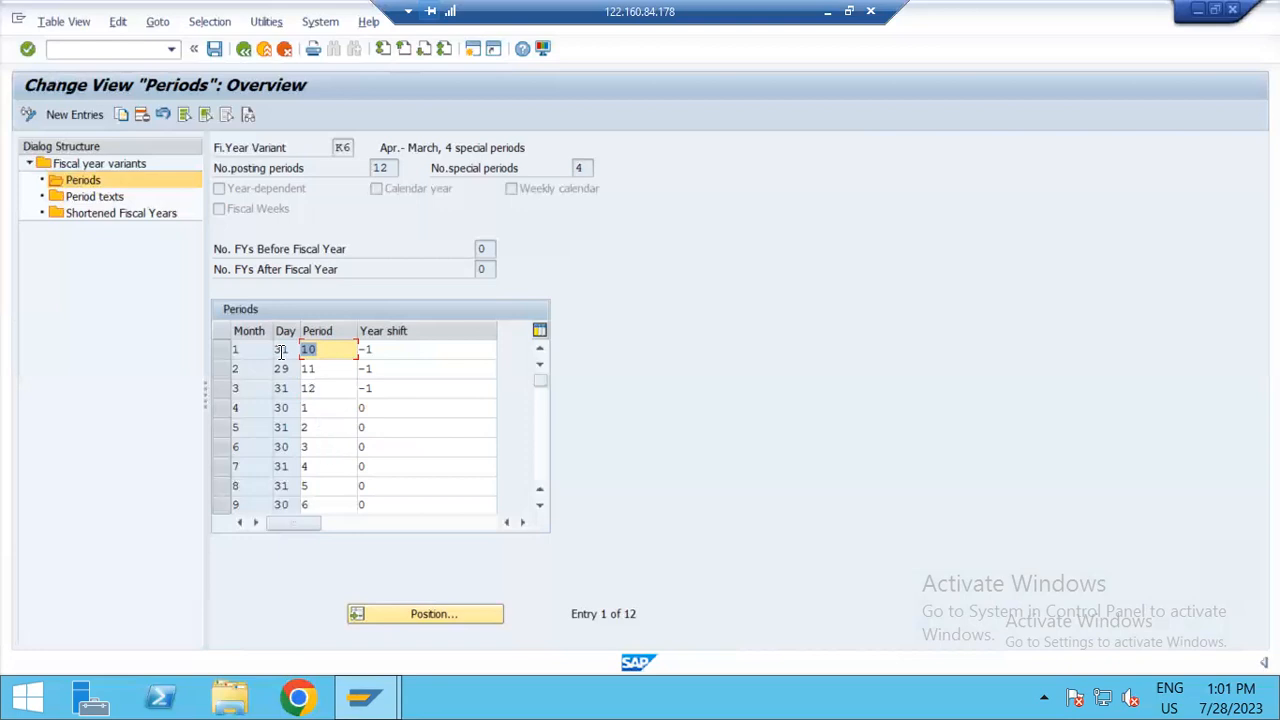
Step: Examine the posting periods assigned to calendar months 1 to 3 in variant K6, and return to the variants overview
click(320, 388)
click(322, 349)
click(312, 368)
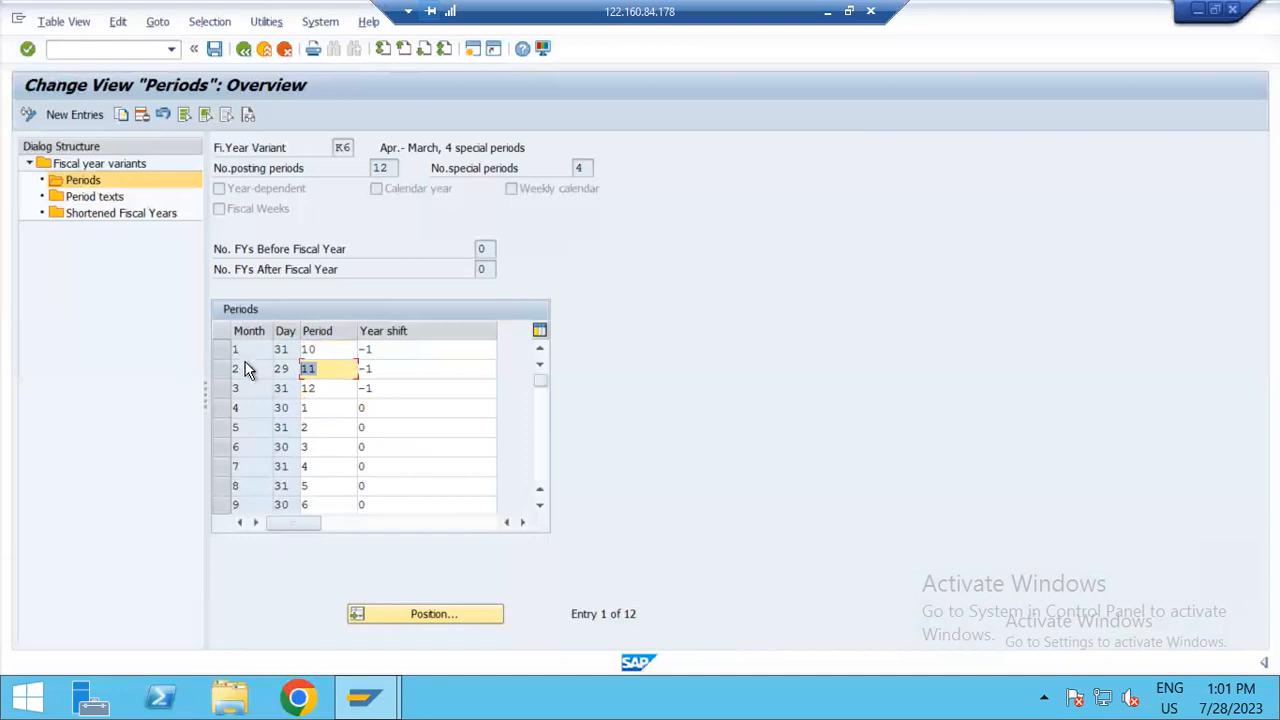
click(232, 367)
click(249, 388)
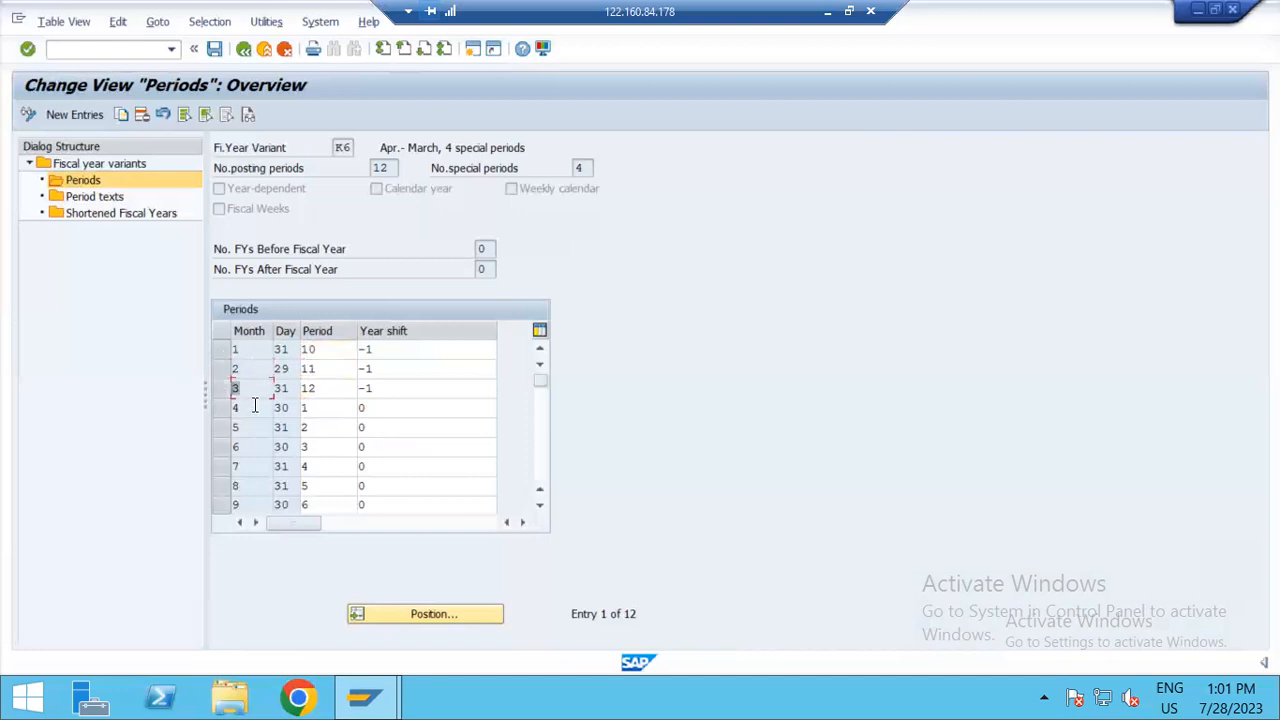
click(344, 387)
click(325, 370)
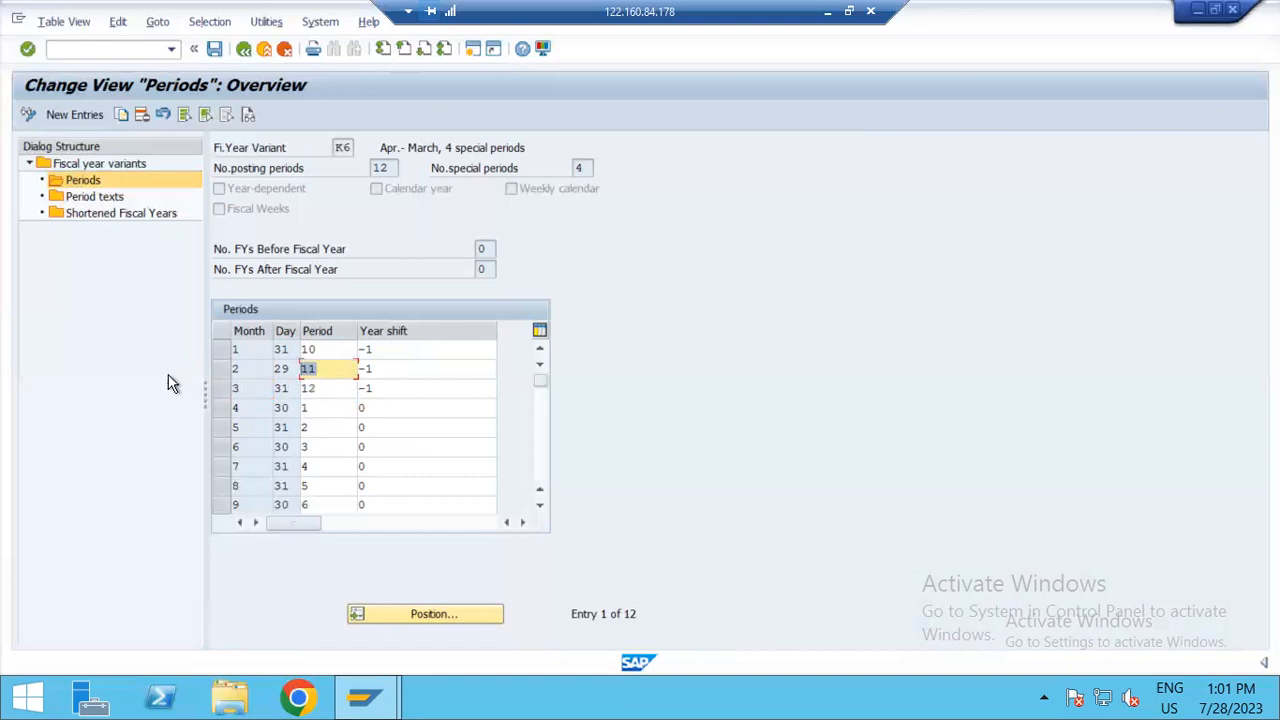
click(329, 352)
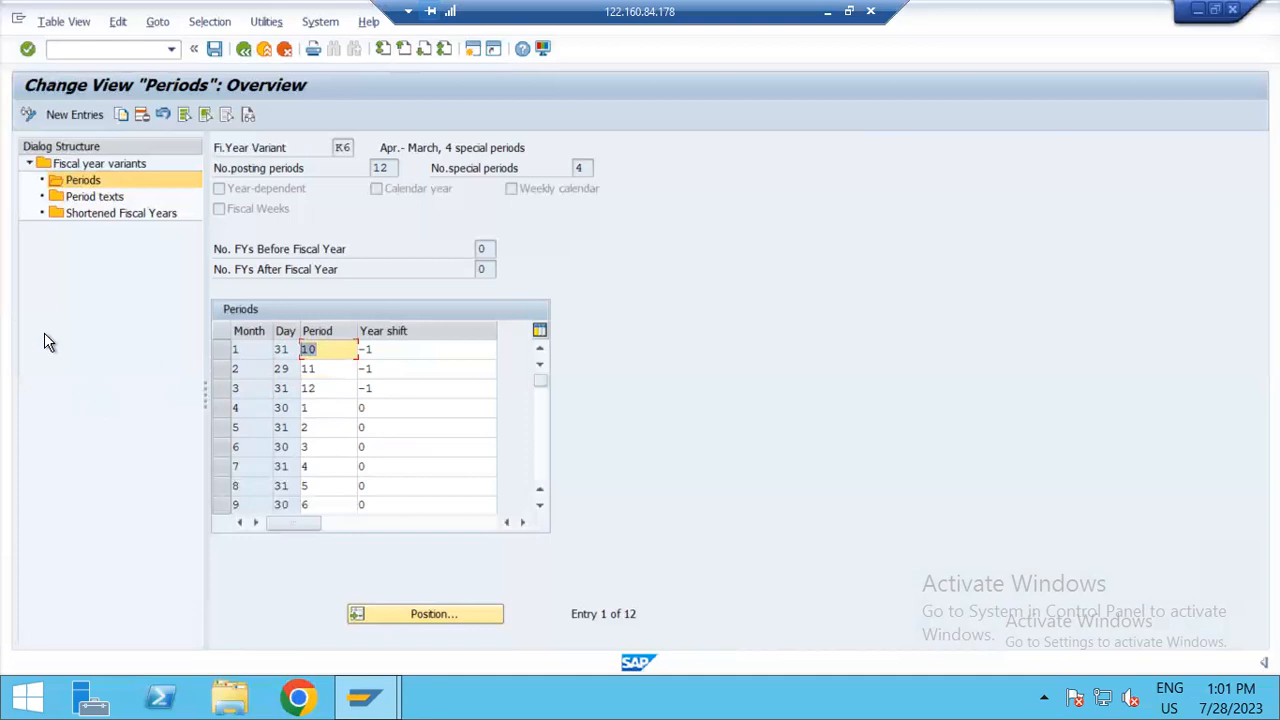
click(243, 50)
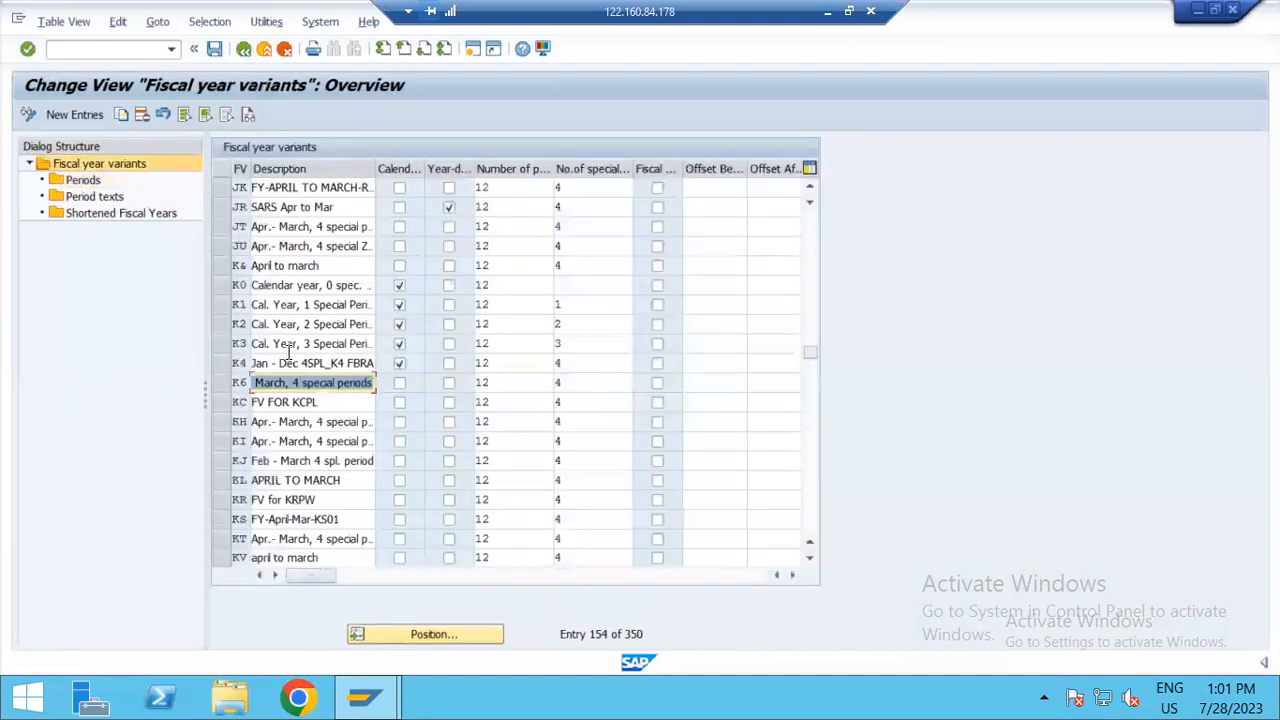
Step: Copy fiscal year variant K6 as new variant PL, including all its dependent entries
click(218, 381)
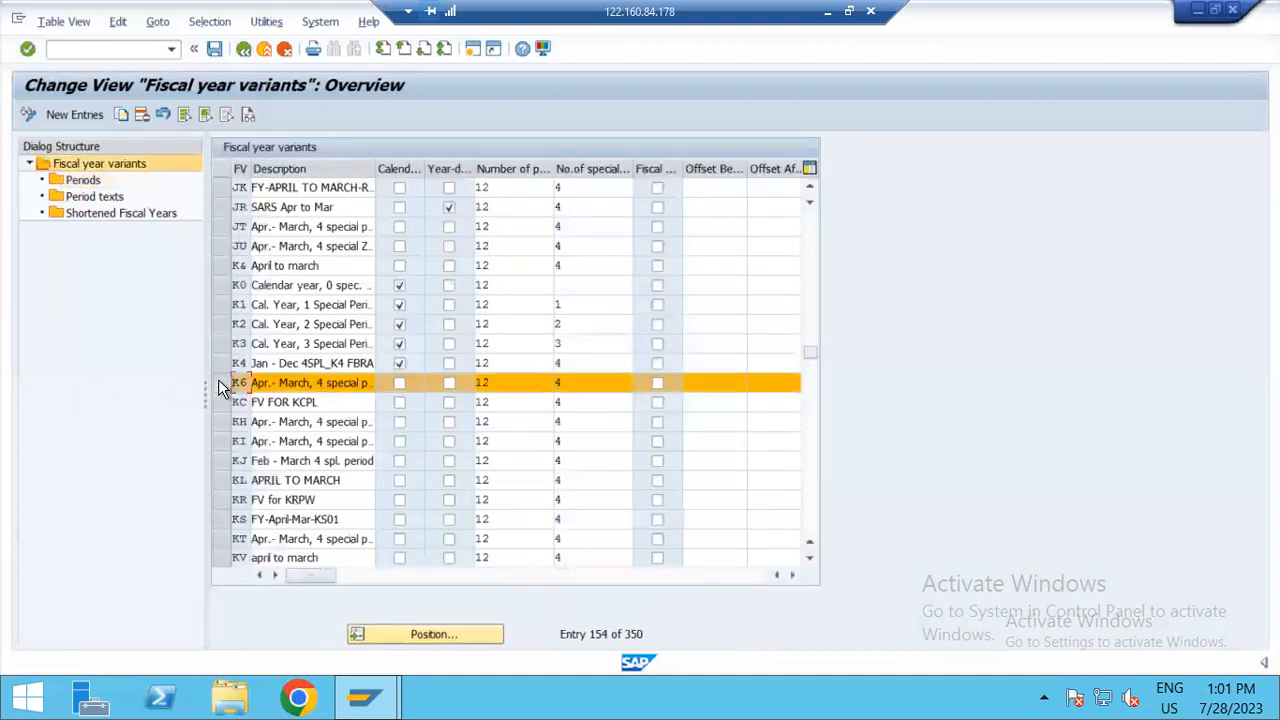
click(119, 115)
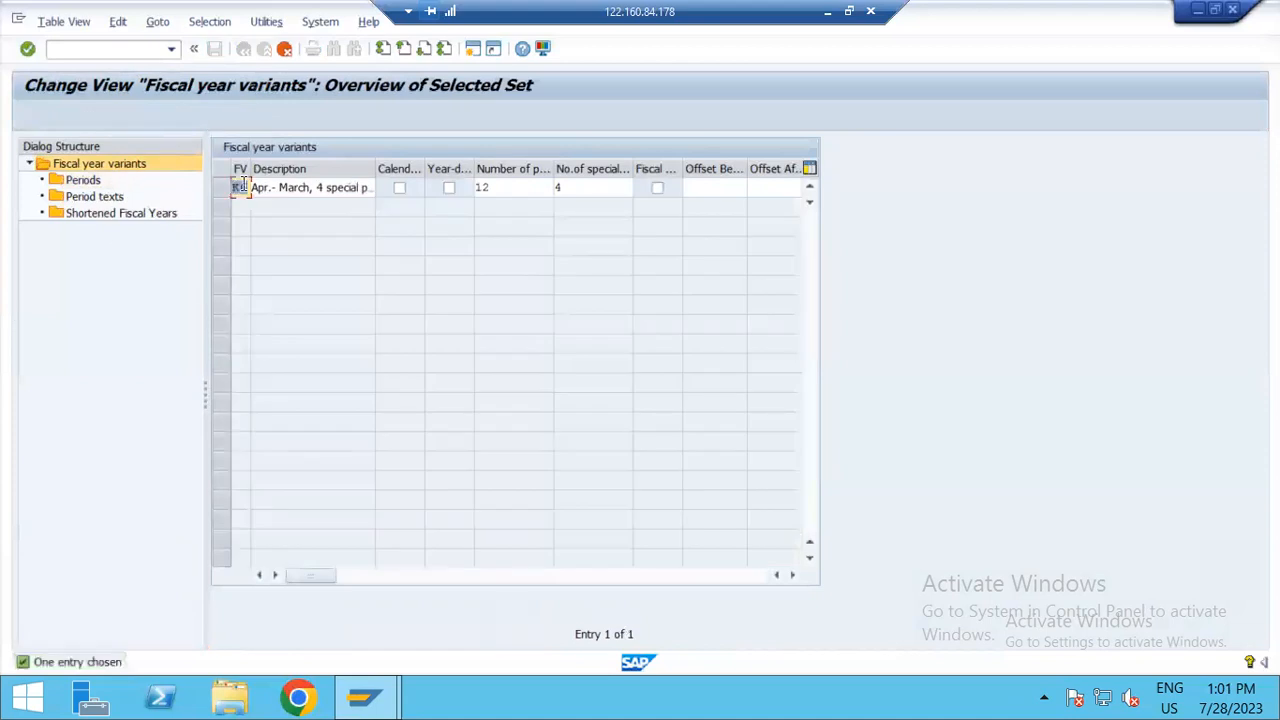
text(PL)
click(336, 188)
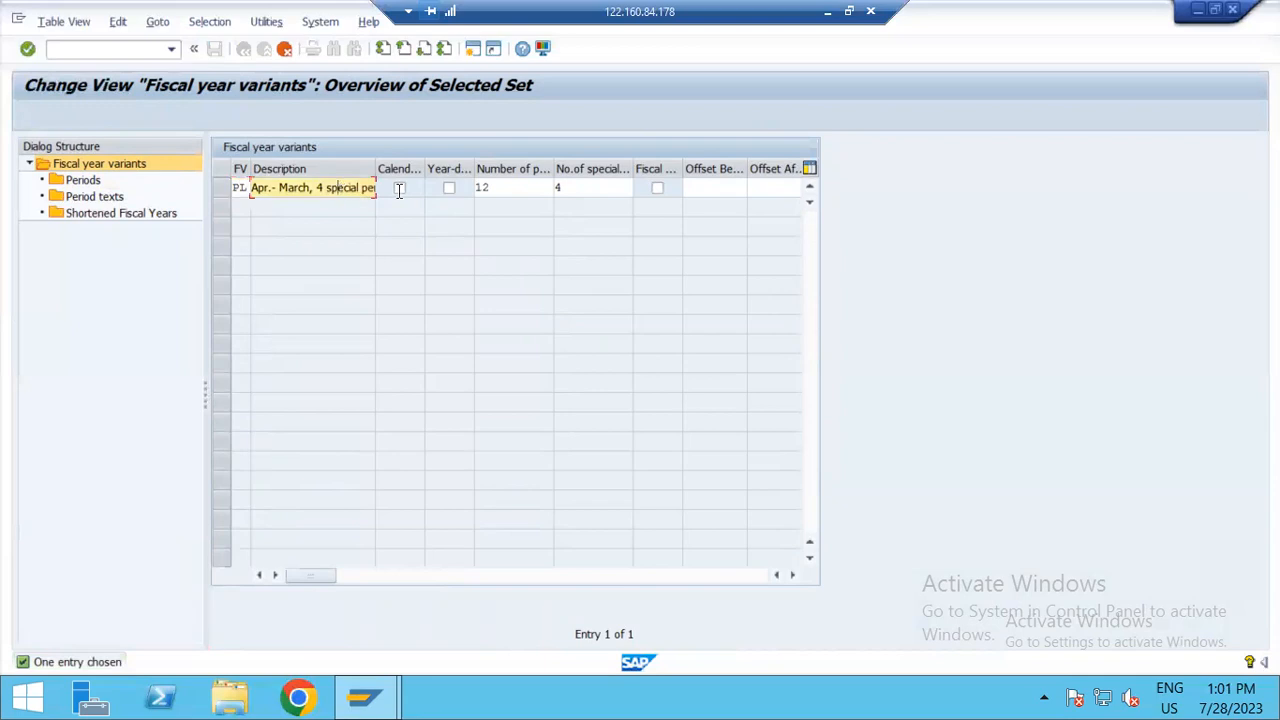
drag(326, 188, 395, 190)
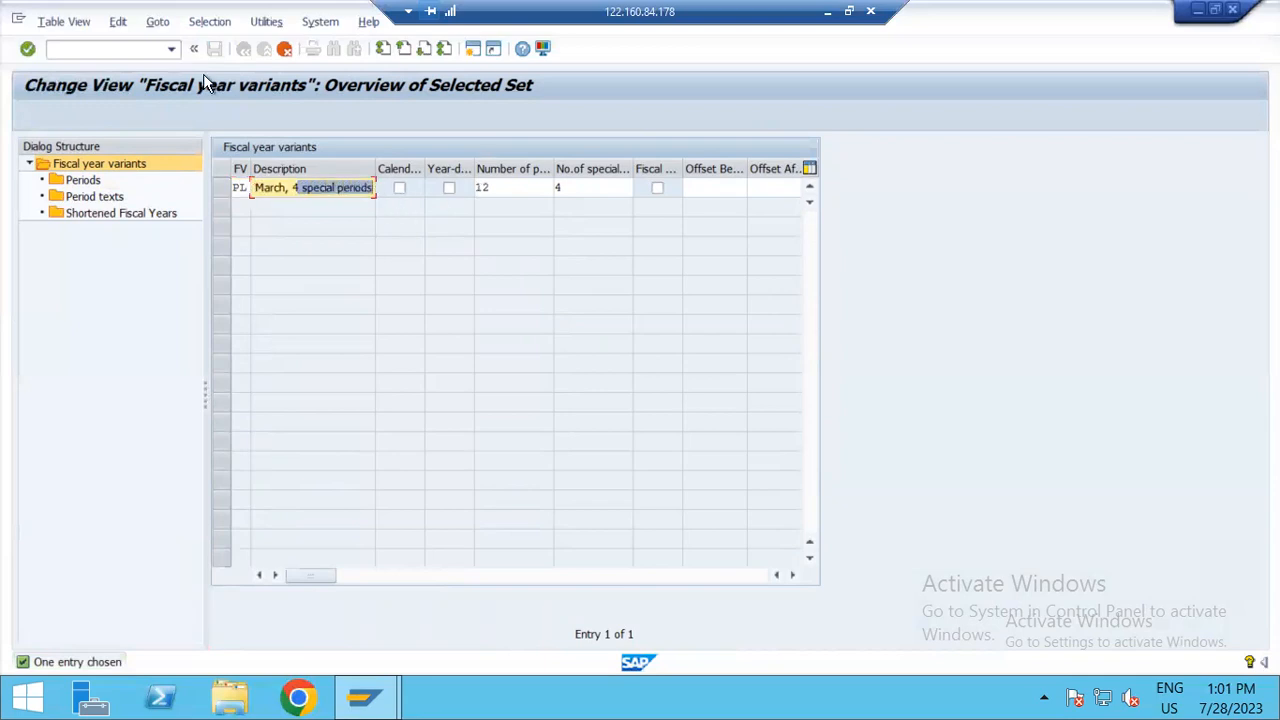
key(Return)
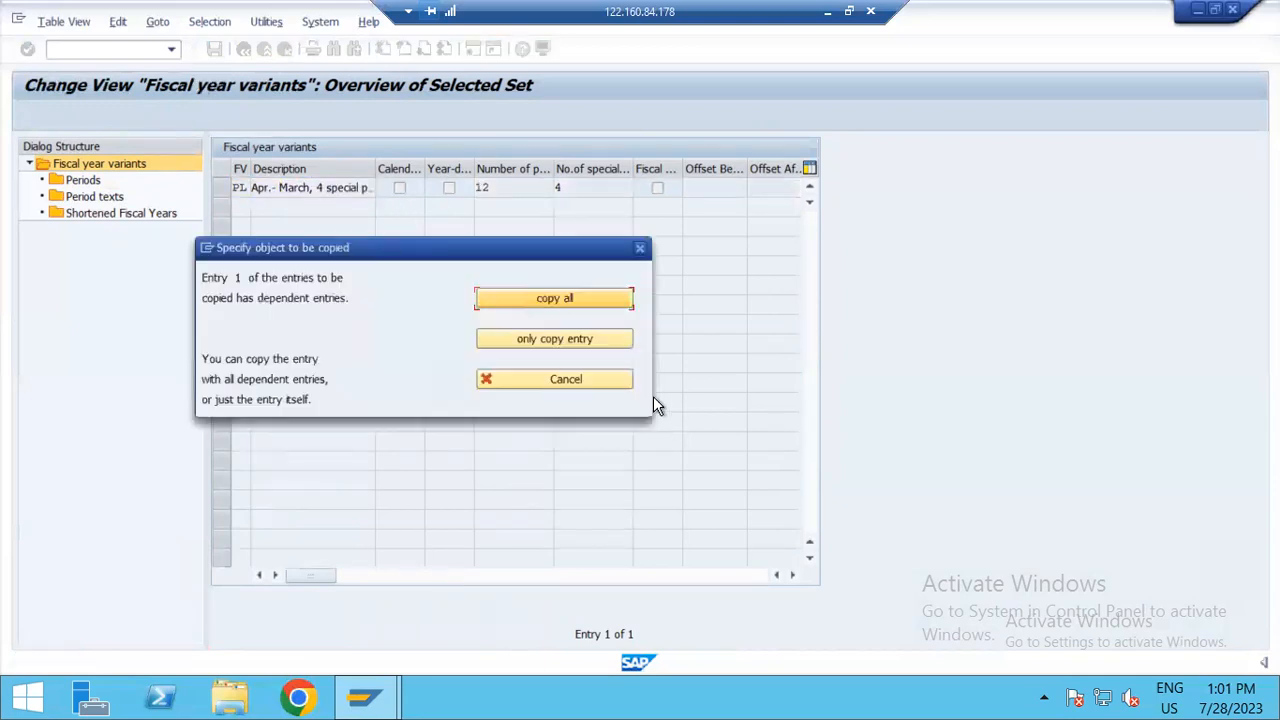
click(555, 298)
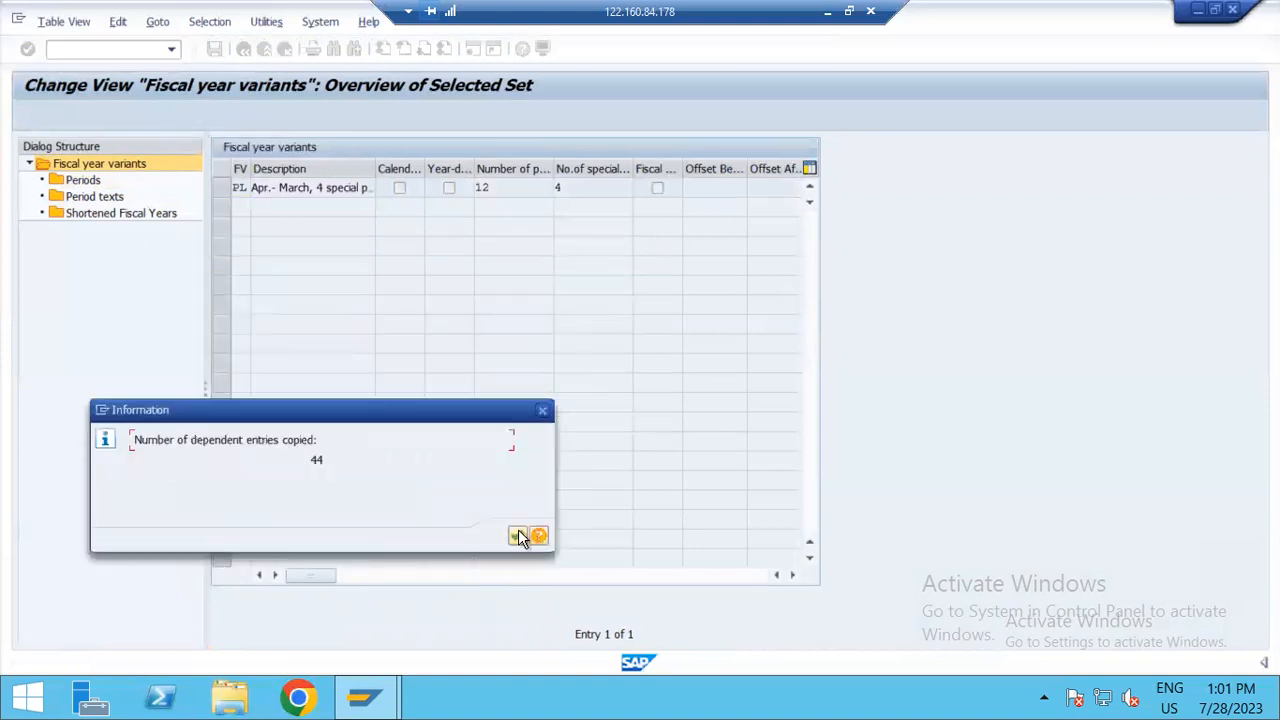
click(517, 533)
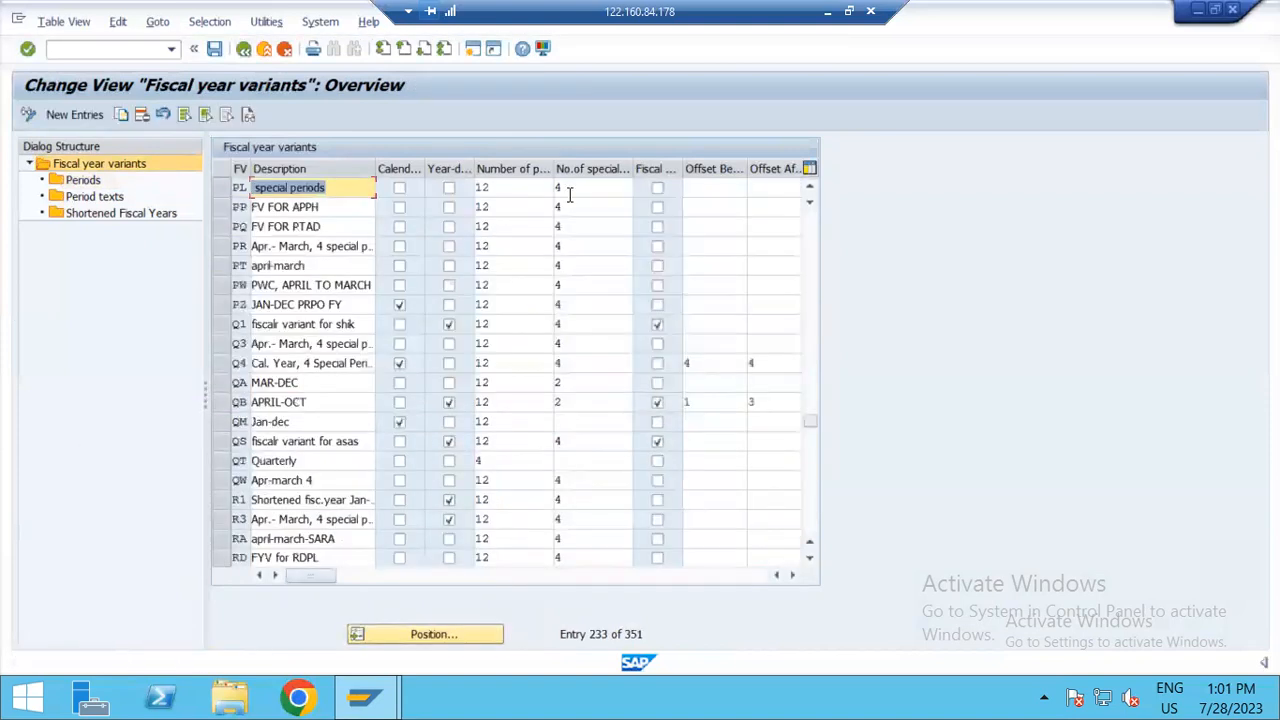
Step: Switch to the Online Practice workbook in Excel and record "Fiscal Year" in A47 with PL in B47
double_click(605, 8)
key(alt+Tab)
key(alt+Tab)
key(alt+Tab)
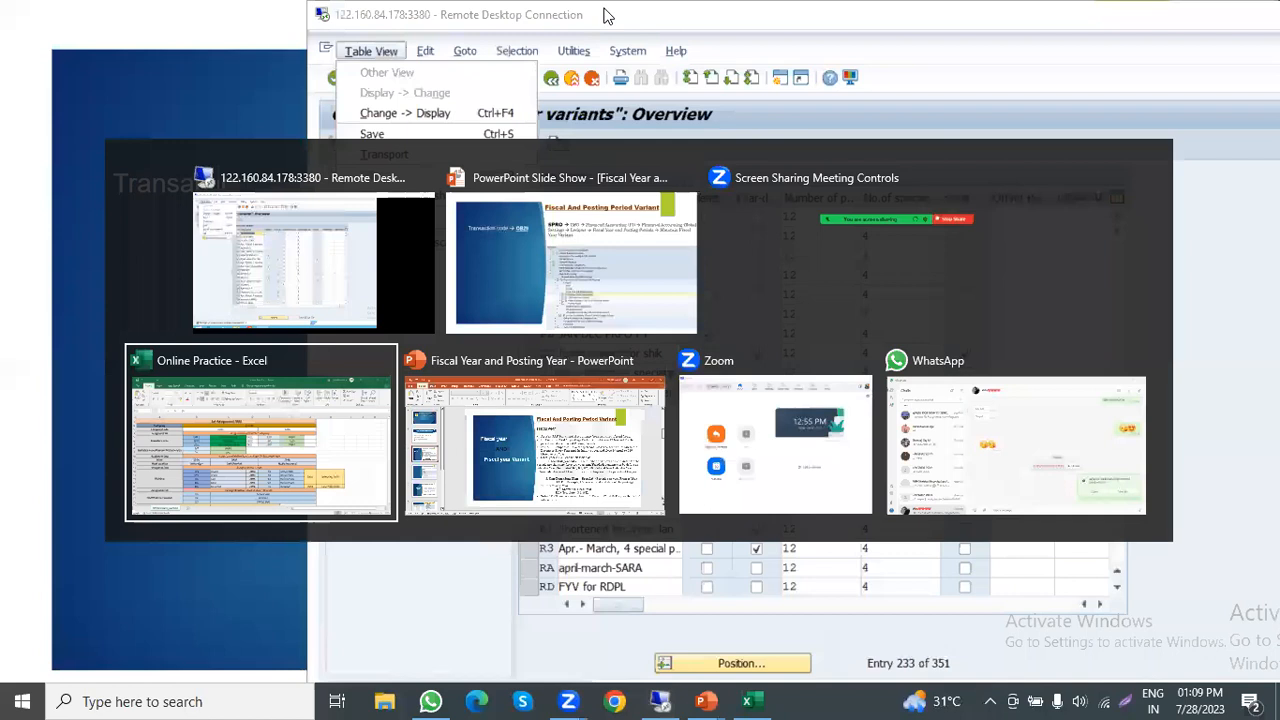
scroll(131, 530, down, 10)
click(136, 518)
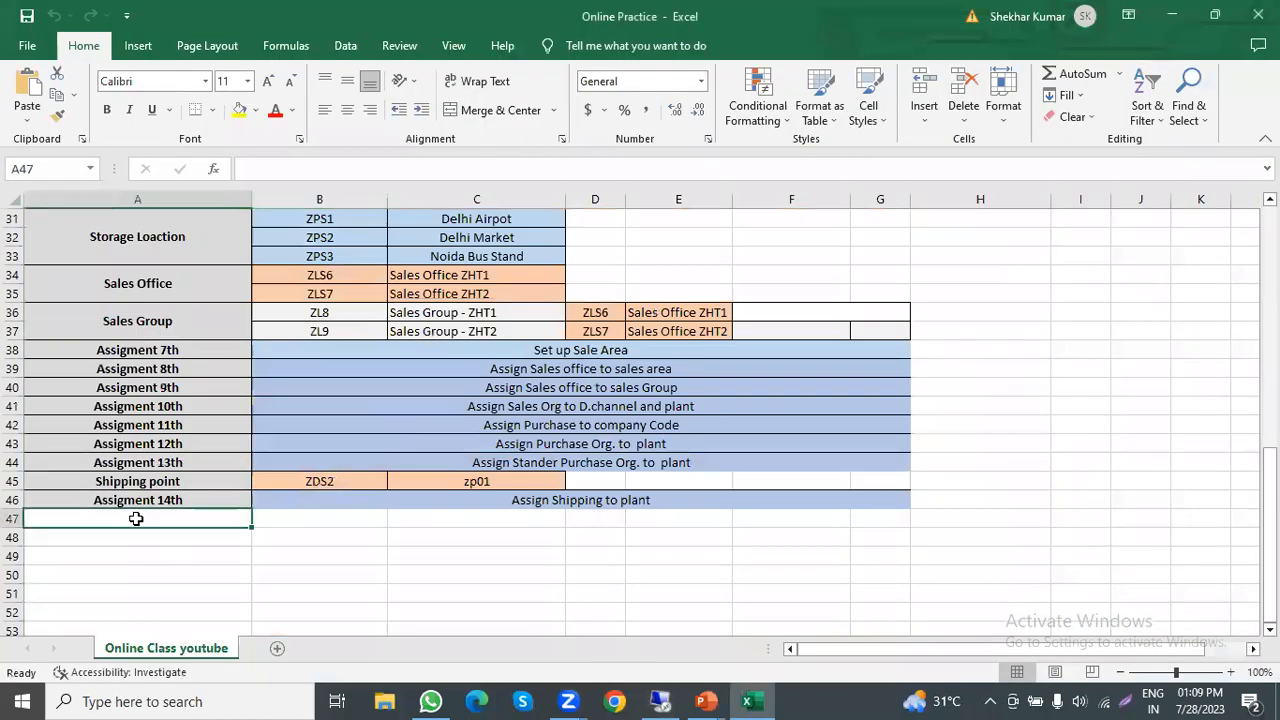
text(Fiscal Year)
key(Tab)
text(PL)
key(ctrl+Return)
scroll(145, 518, up, 10)
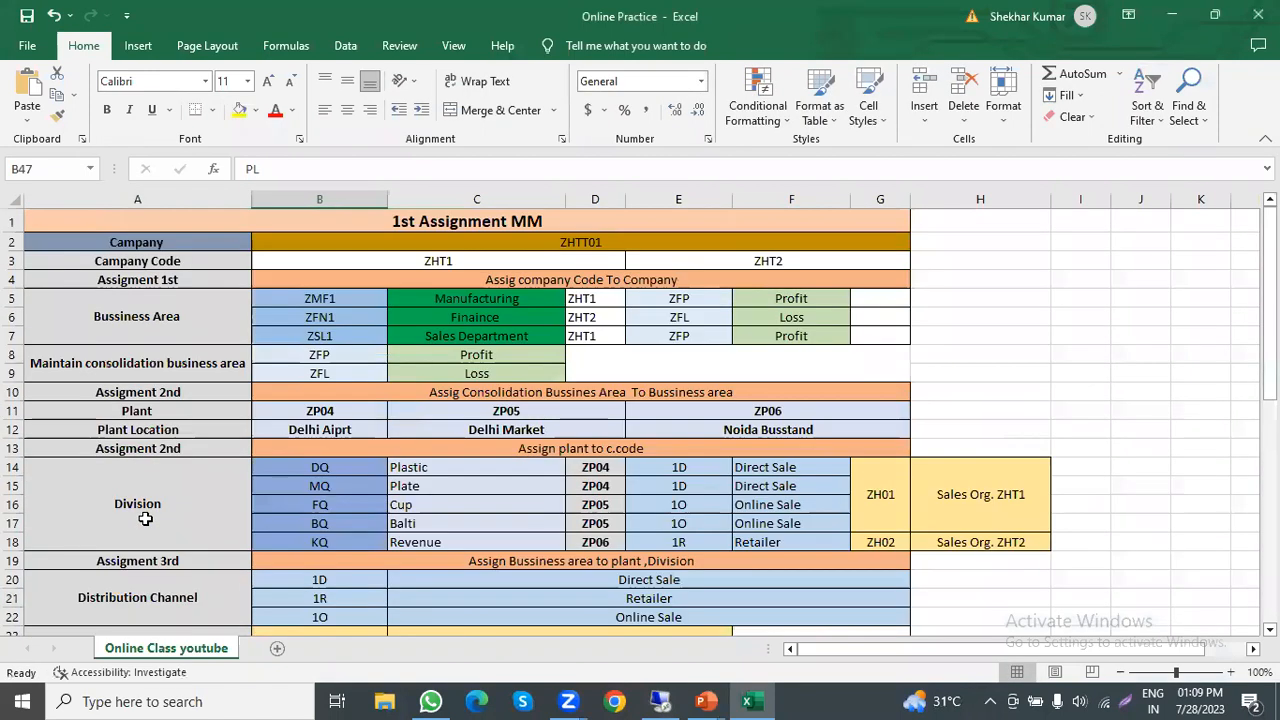
Step: Switch back to SAP and save variant PL under customizing request S4MK904842, Demo Business area for ZHTT01
key(alt+Tab)
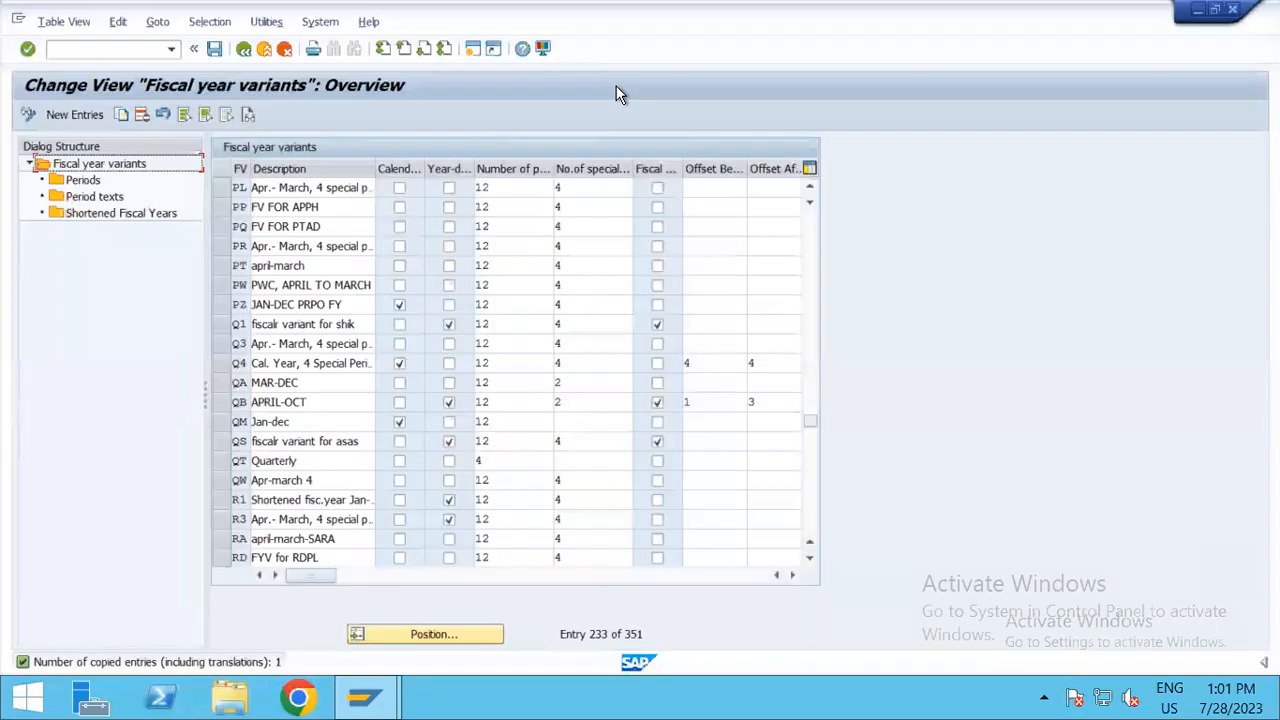
click(216, 51)
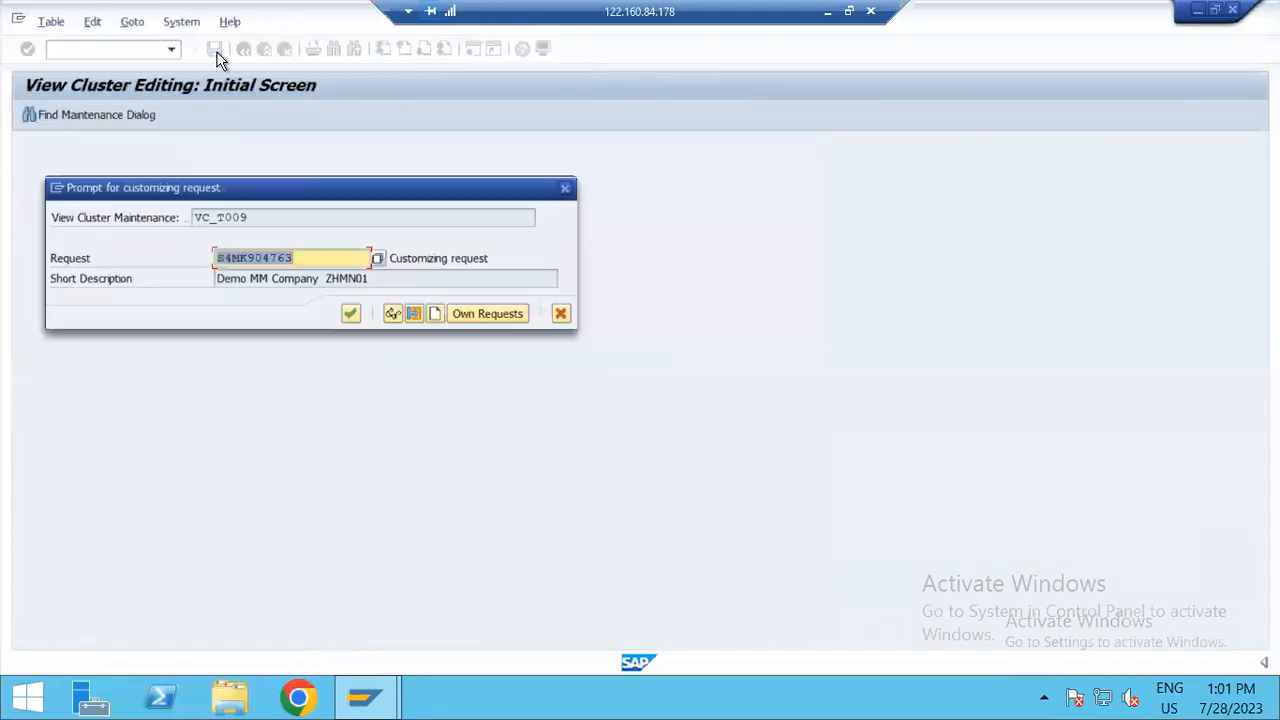
click(374, 258)
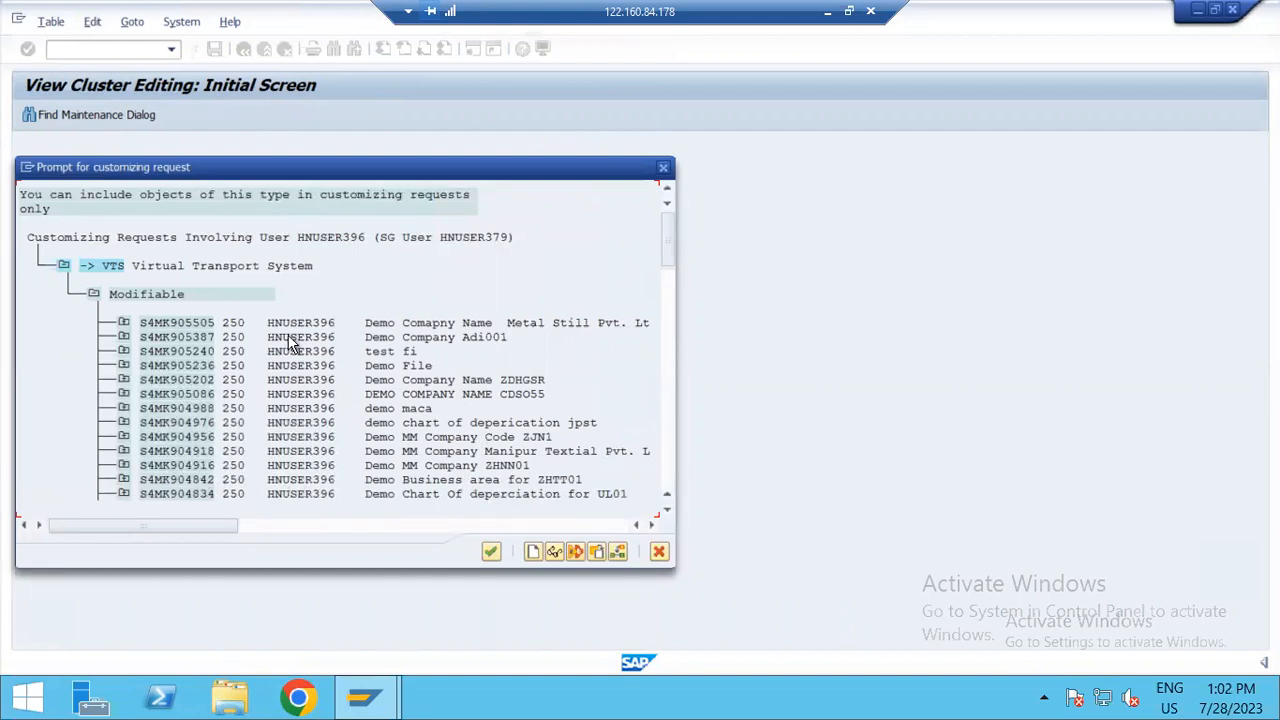
double_click(188, 479)
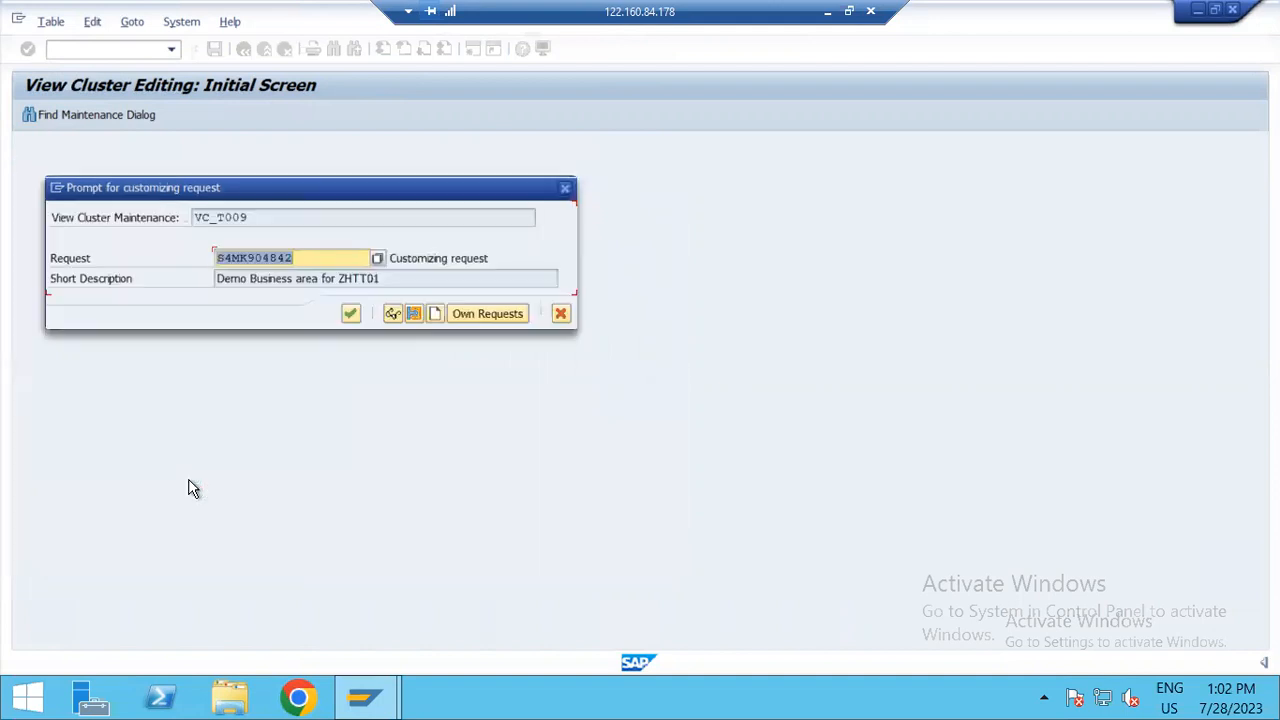
click(349, 314)
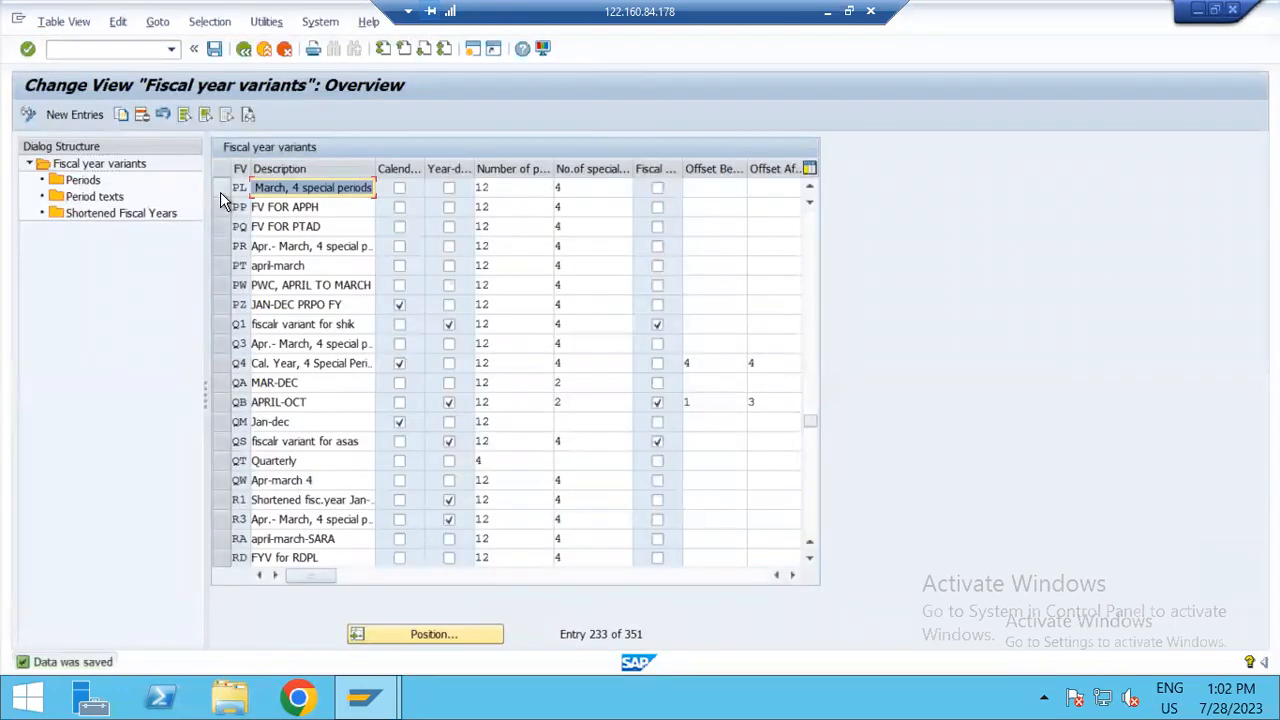
Step: Review all the periods and year shifts of variant PL, and return to the variants overview
click(220, 190)
double_click(98, 182)
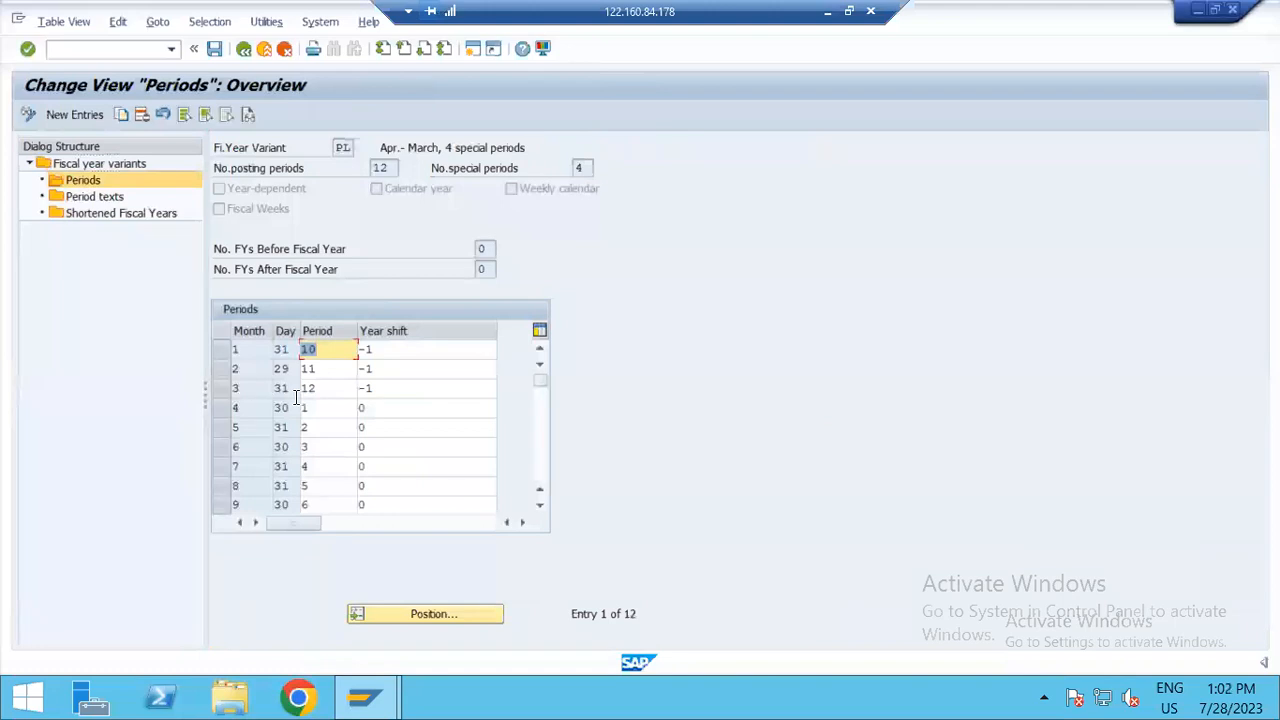
scroll(347, 435, down, 4)
scroll(349, 440, up, 4)
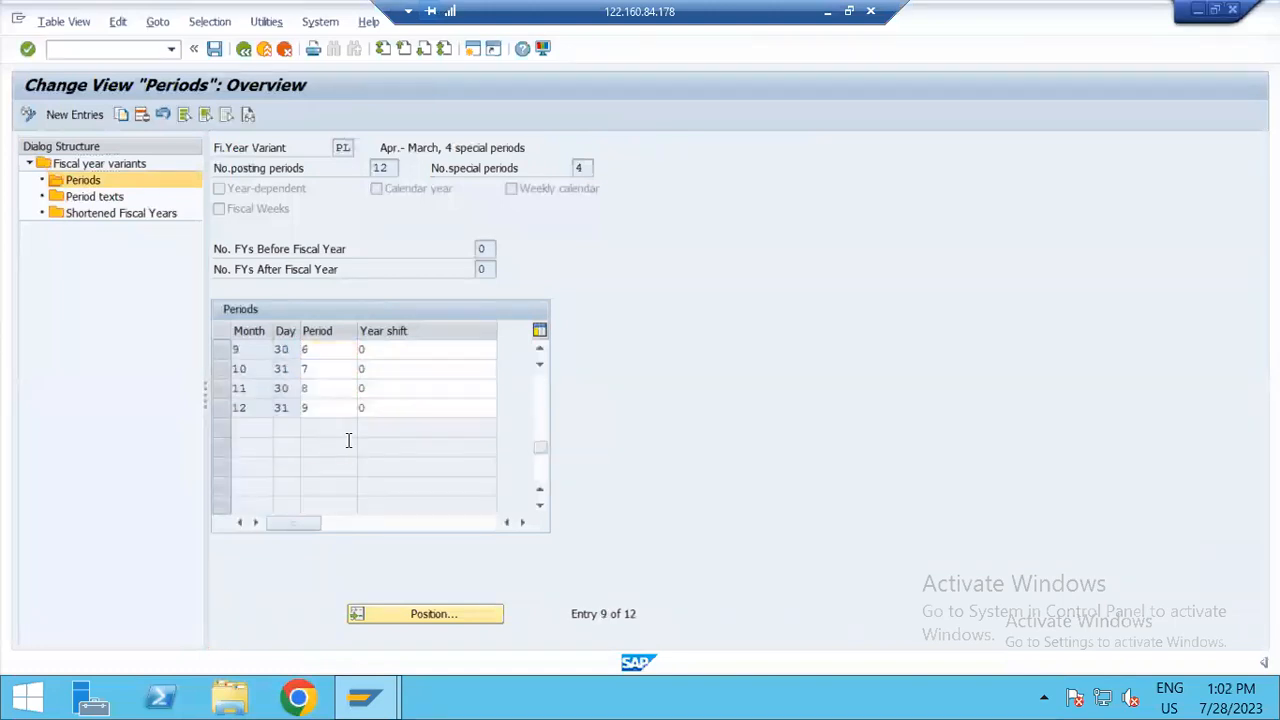
click(243, 48)
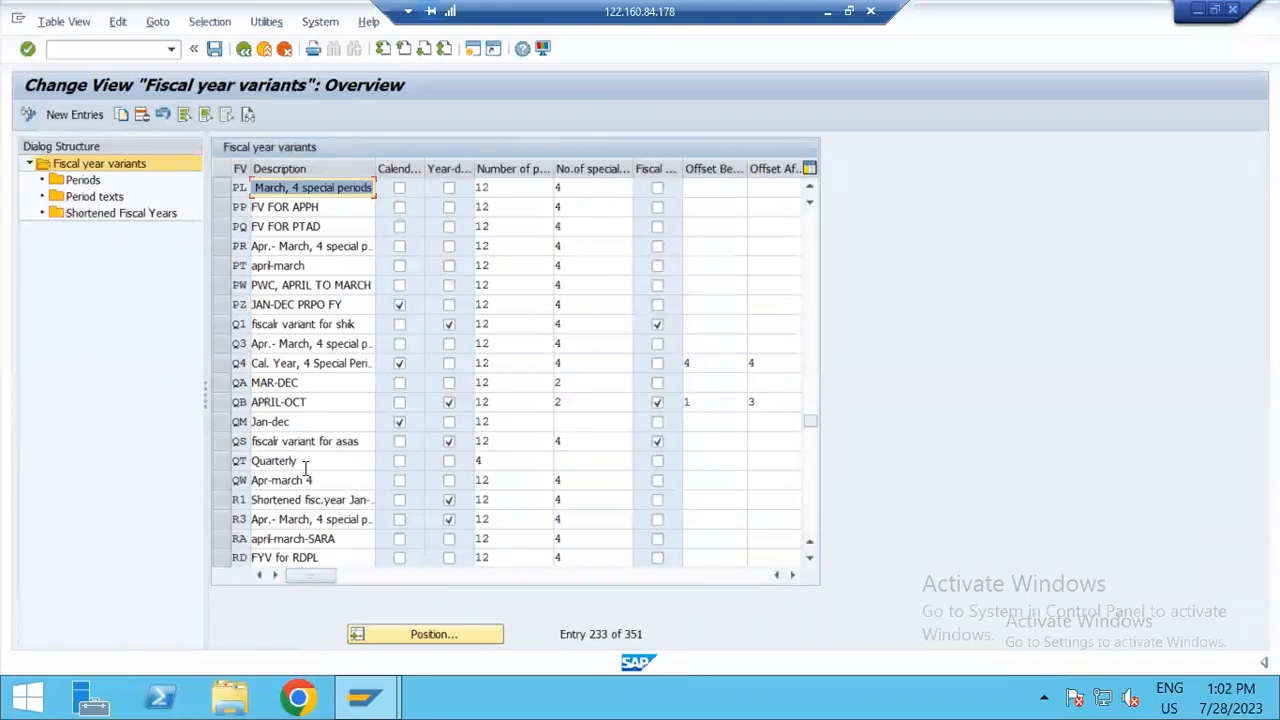
Step: Locate the calendar weeks fiscal year variant WK in the overview and select it
click(406, 634)
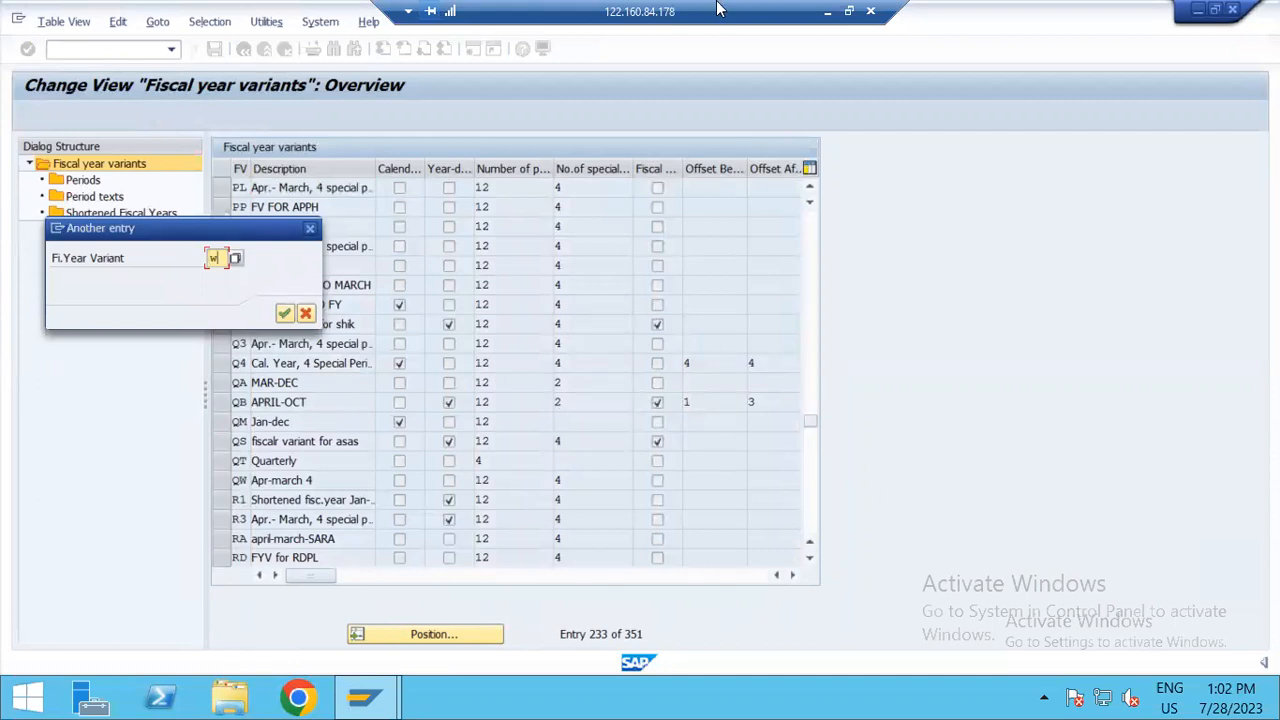
text(wk)
key(Return)
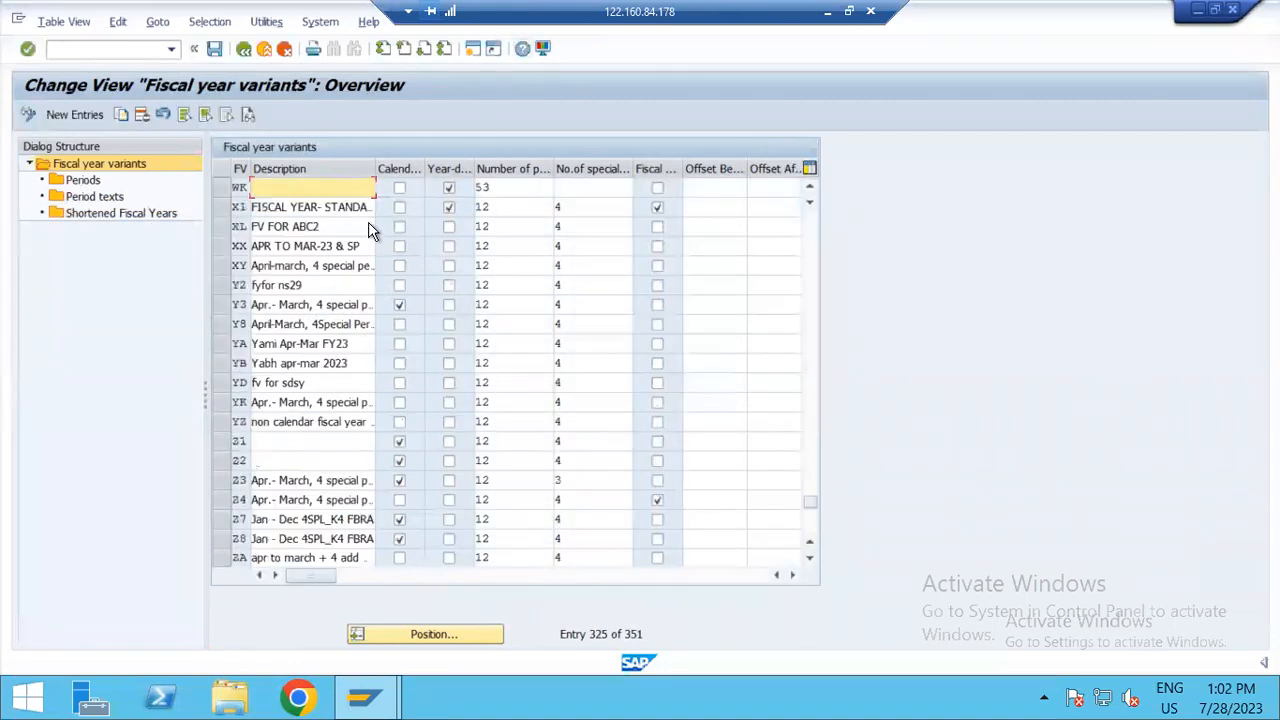
click(219, 187)
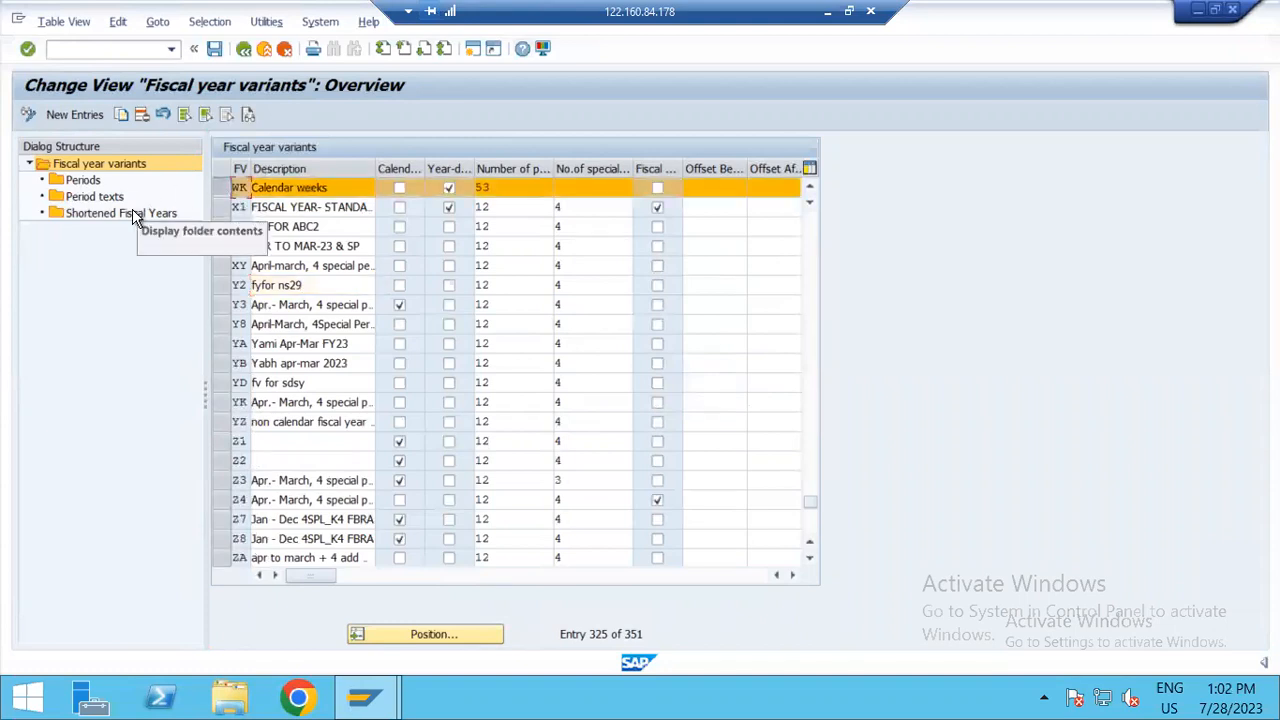
Step: Open the shortened fiscal years of variant WK for fiscal year 1994, and return to the variants overview
click(132, 215)
text(19)
key(BackSpace)
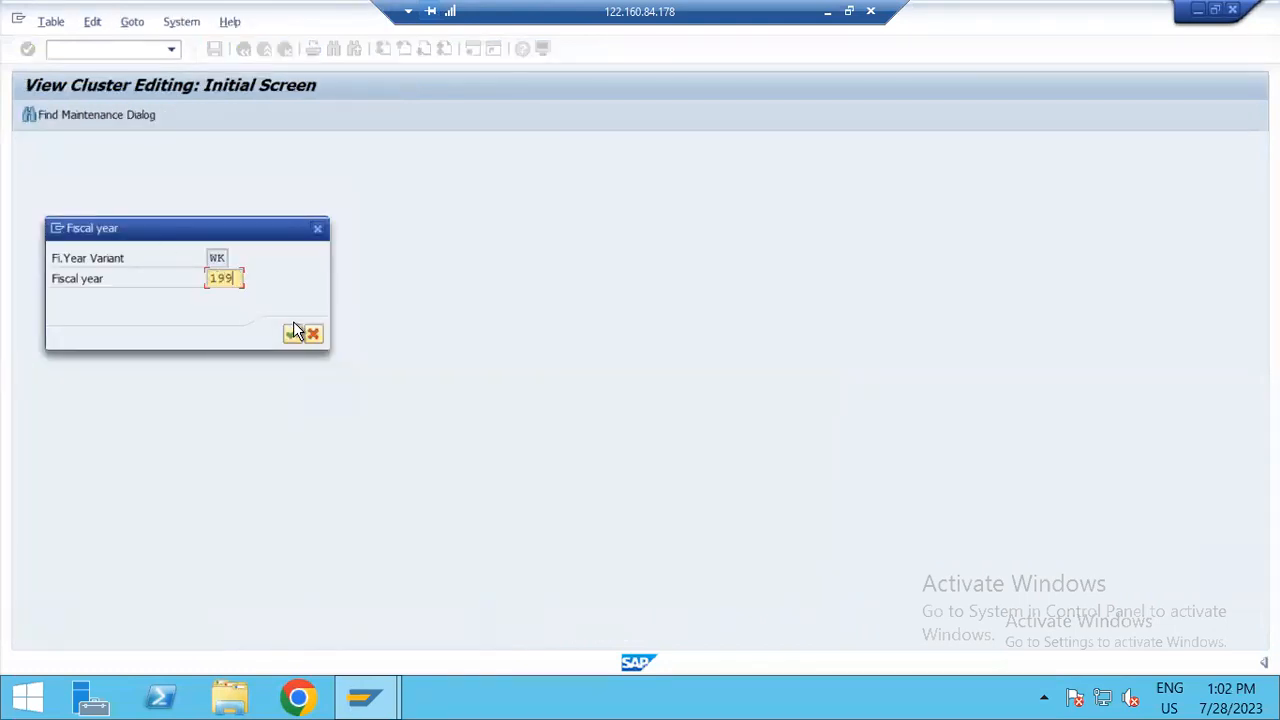
text(4)
click(292, 333)
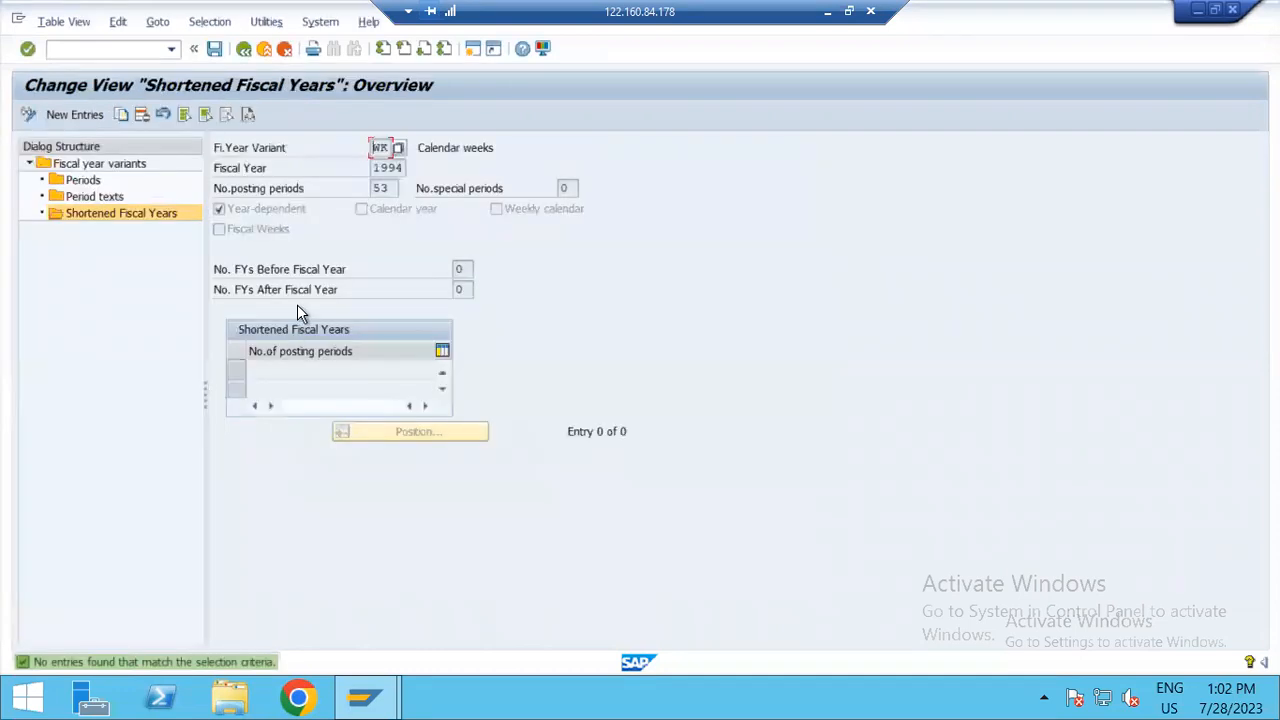
click(245, 49)
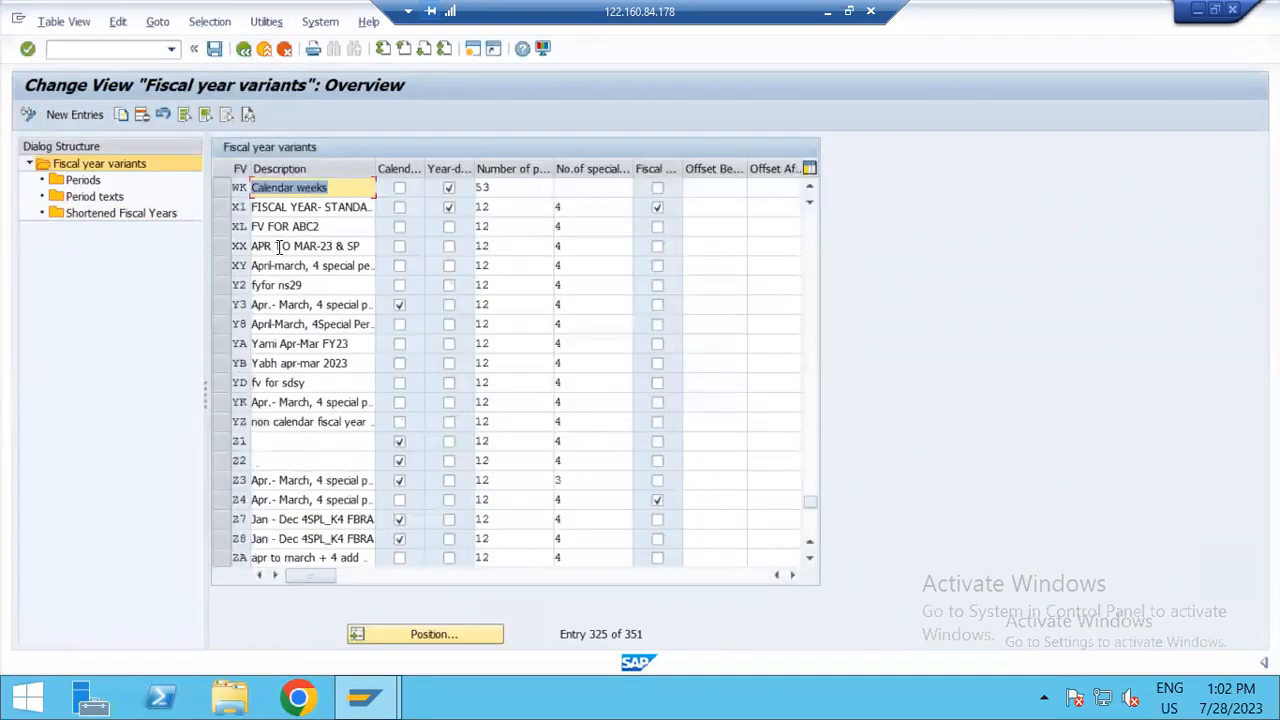
Step: Look through the fiscal year variants overview for a year-dependent variant with a shortened fiscal year
scroll(280, 247, up, 1)
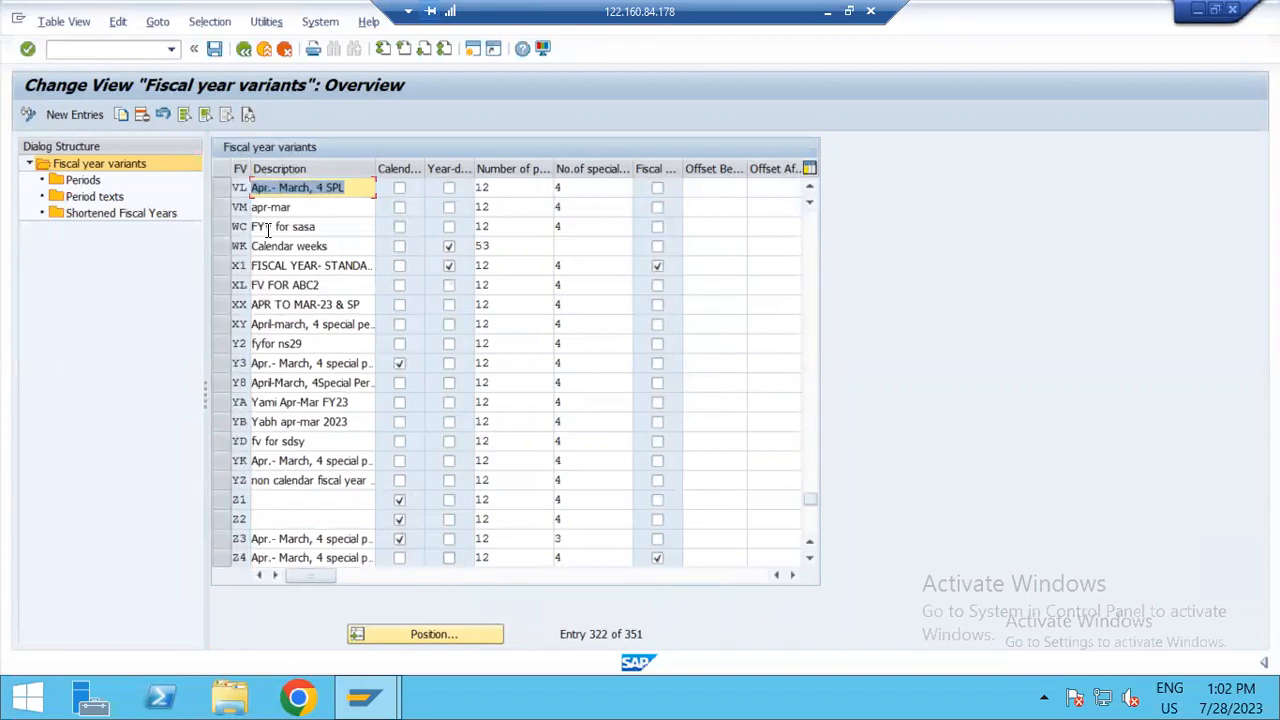
scroll(270, 265, up, 2)
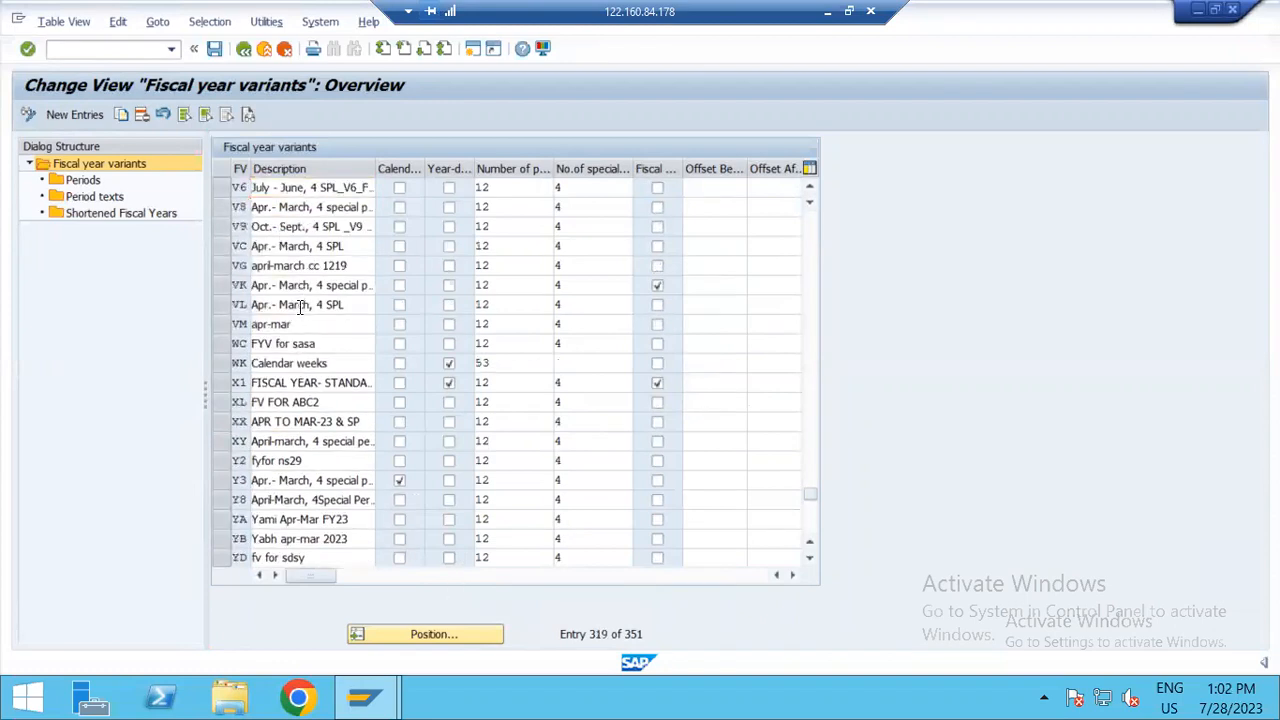
scroll(318, 343, down, 2)
scroll(302, 316, down, 1)
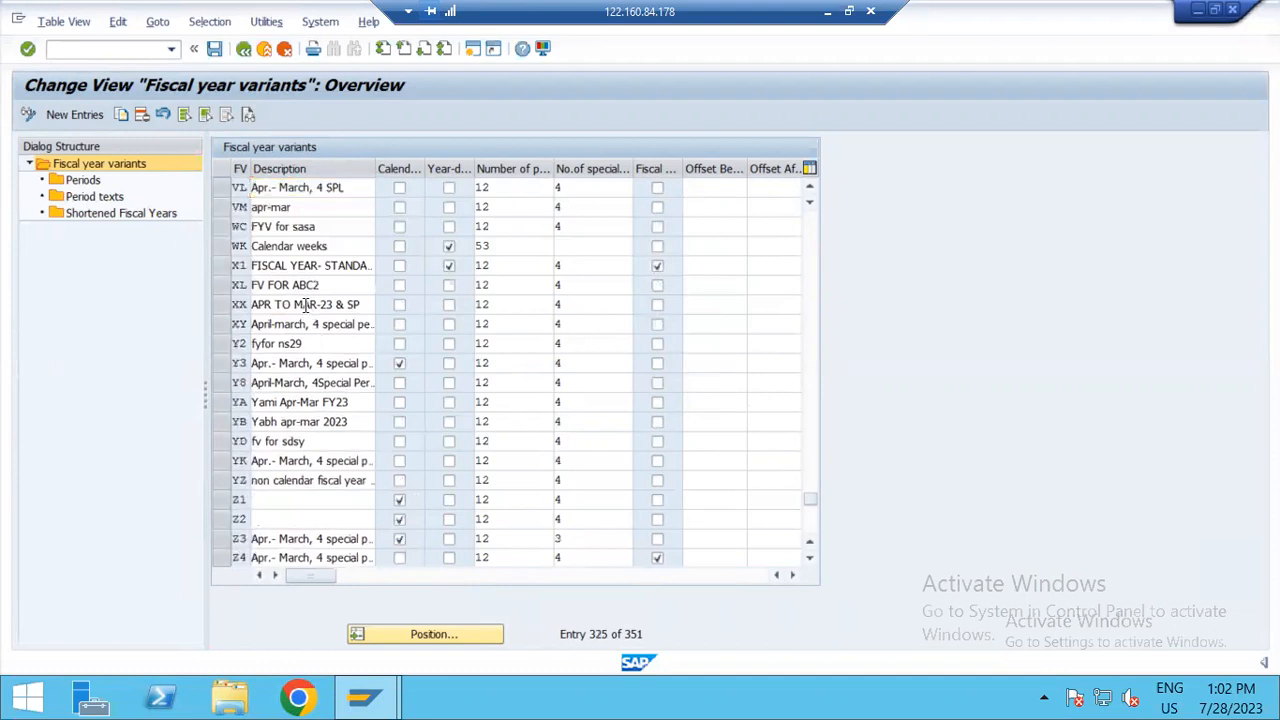
scroll(306, 306, up, 5)
scroll(306, 306, up, 6)
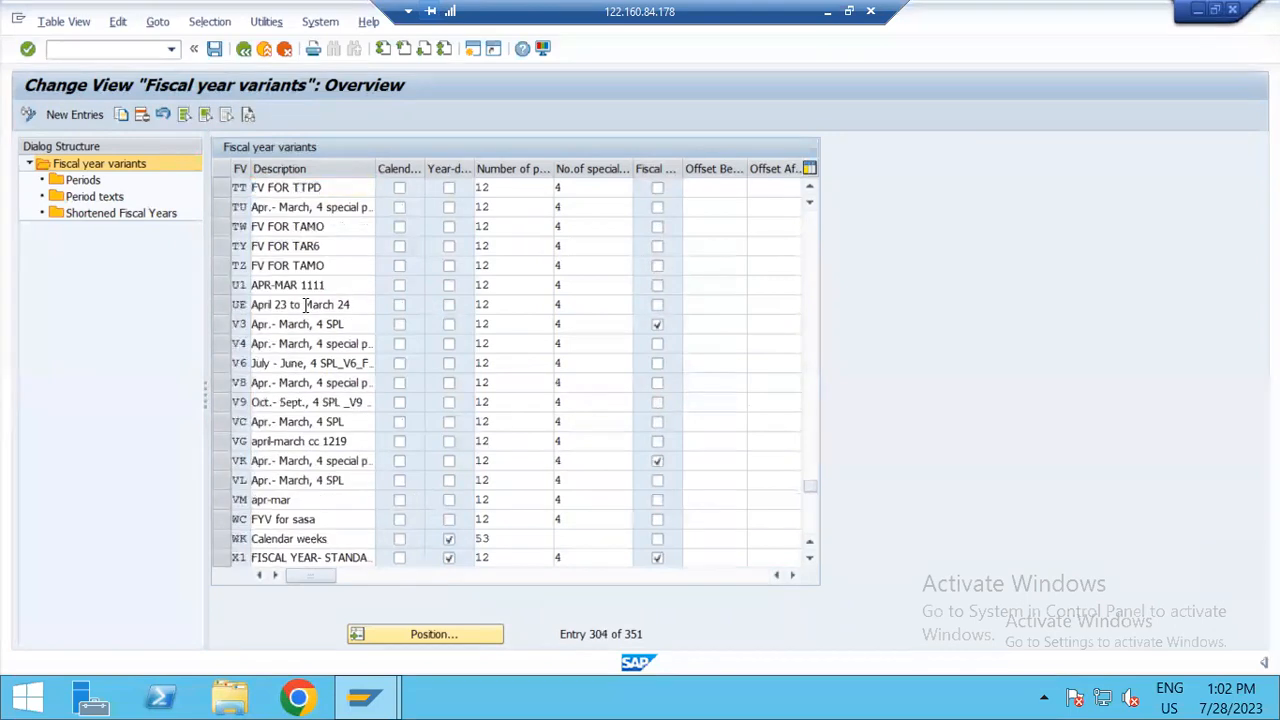
scroll(306, 310, up, 6)
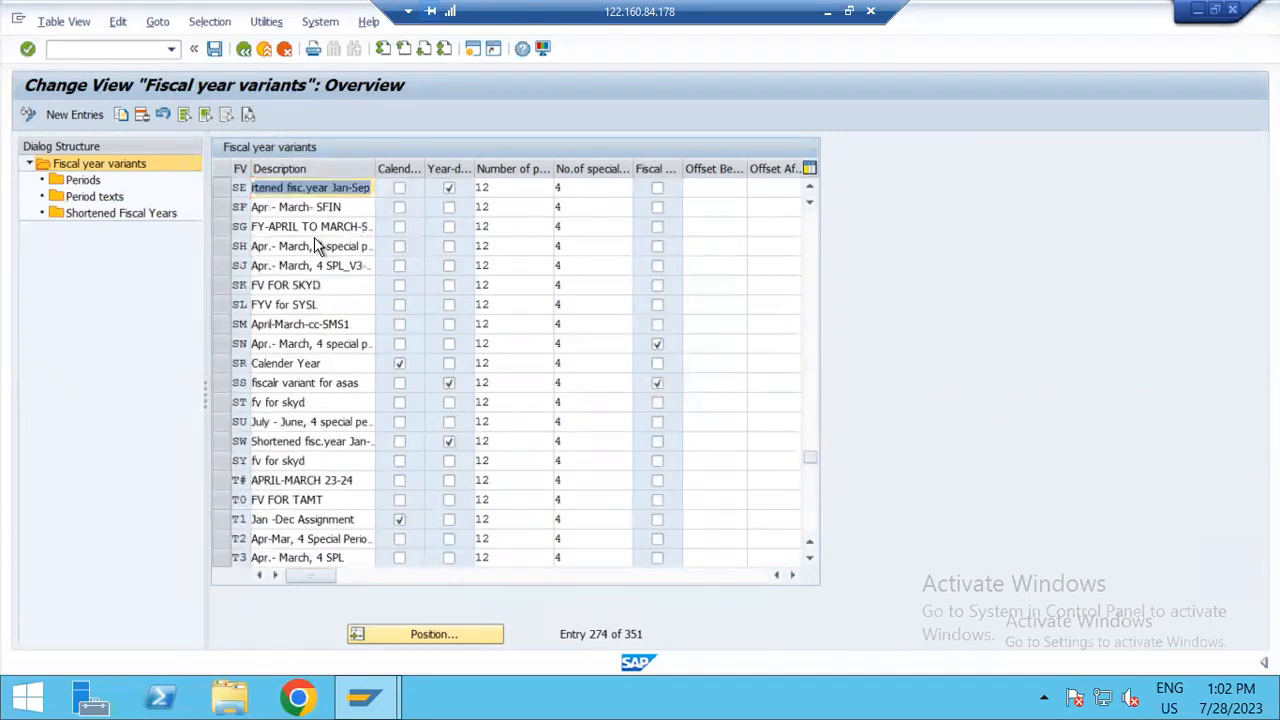
scroll(320, 245, up, 1)
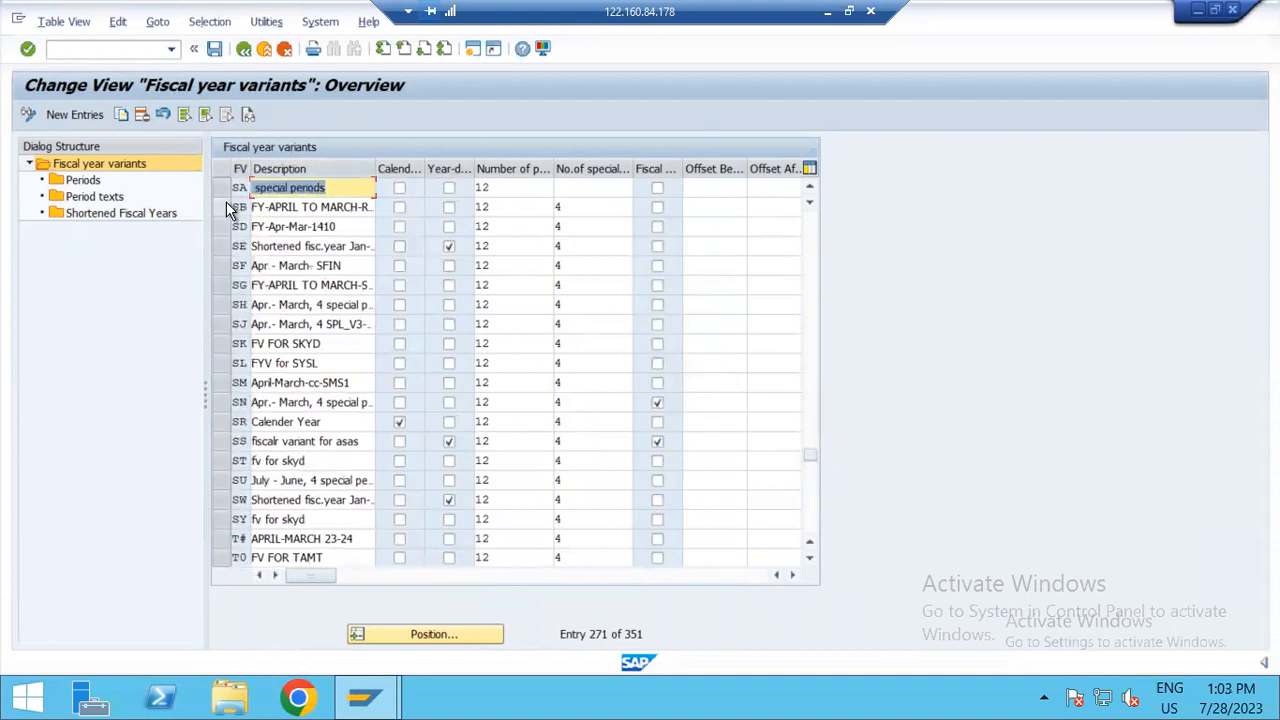
Step: Select only variant SE, open its shortened fiscal years for fiscal year 1993, and return to the variants overview
click(226, 207)
click(294, 246)
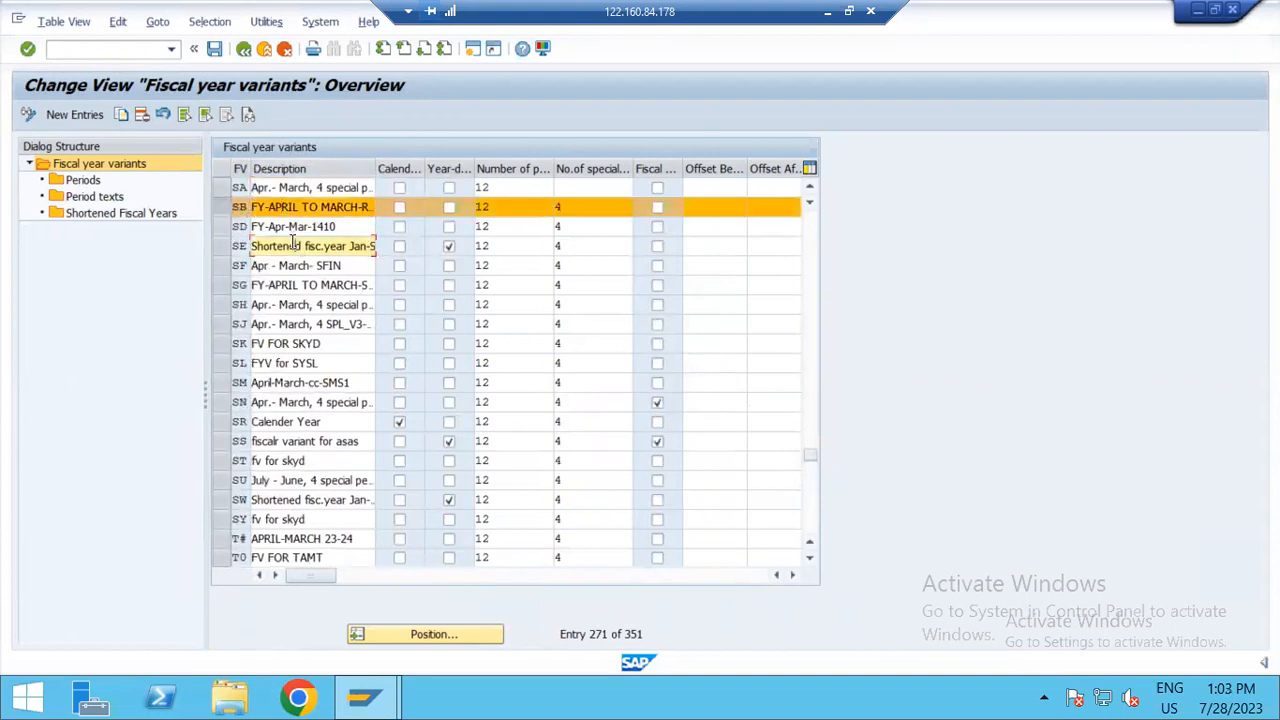
click(218, 246)
click(134, 216)
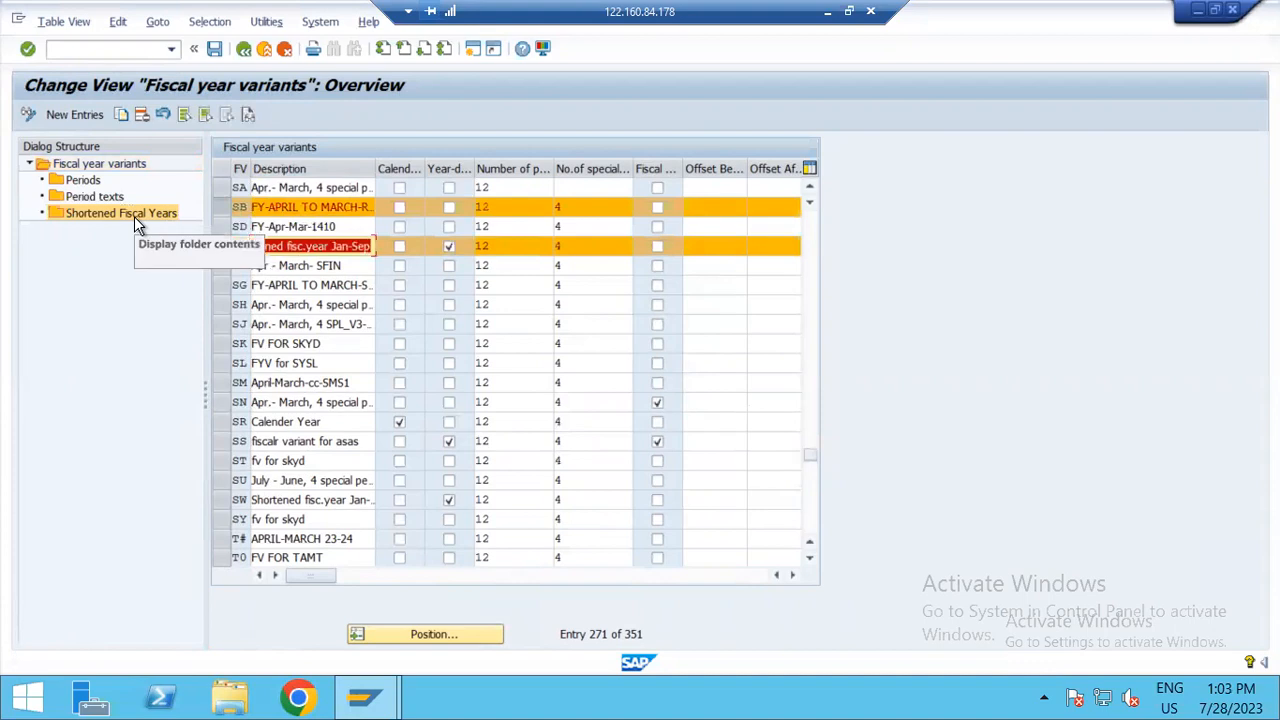
click(272, 265)
click(218, 210)
click(143, 219)
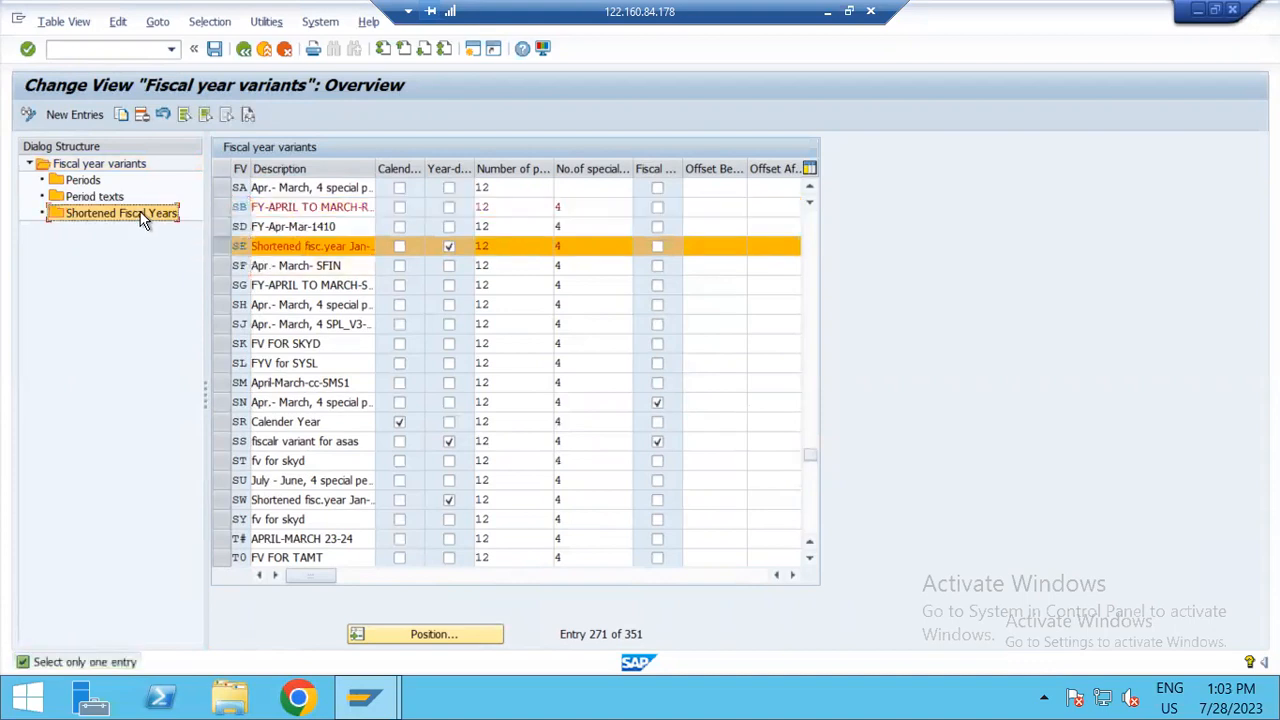
double_click(143, 219)
text(1993)
key(Return)
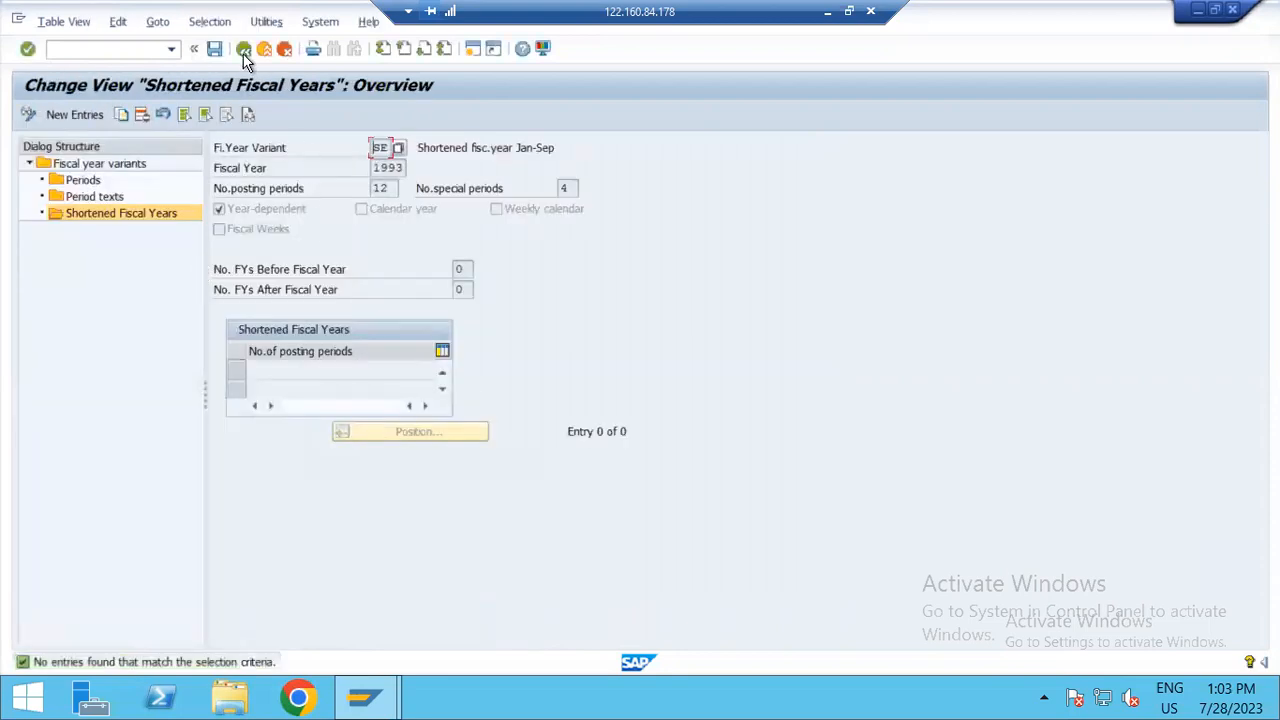
click(243, 48)
Step: Reopen the shortened fiscal years of variant SE, and return to the variants overview
click(220, 250)
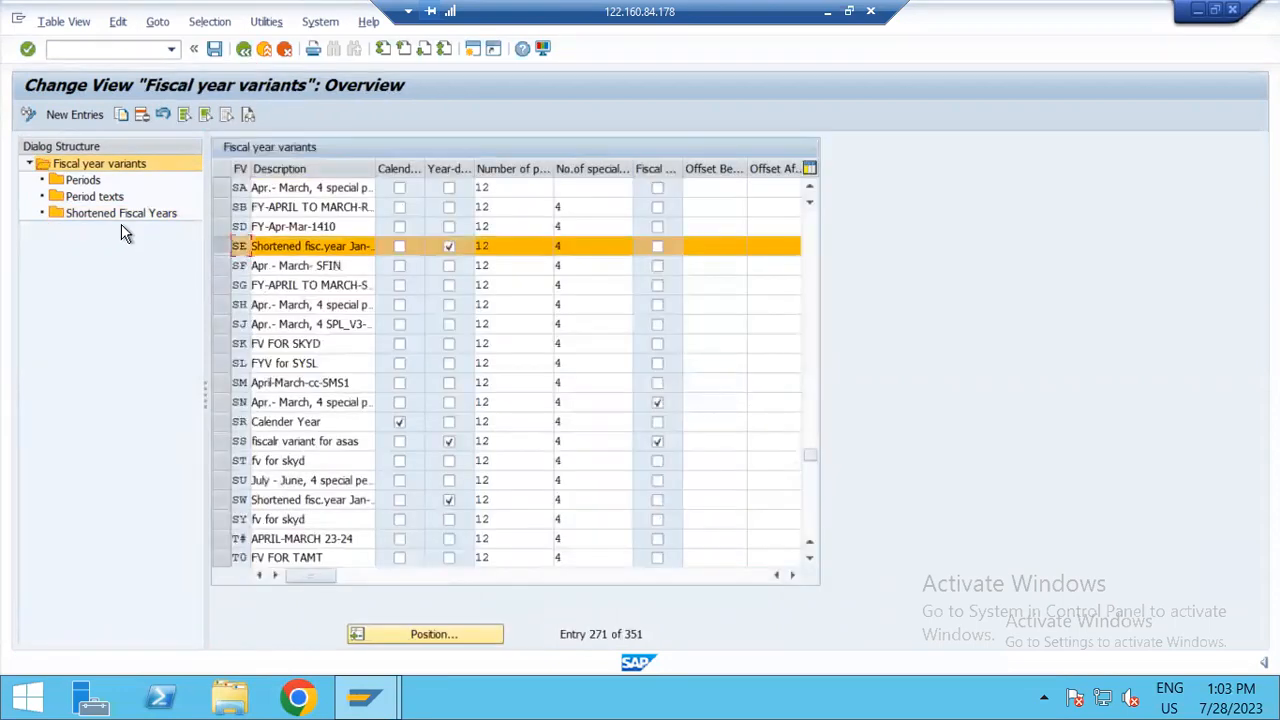
double_click(117, 212)
key(Return)
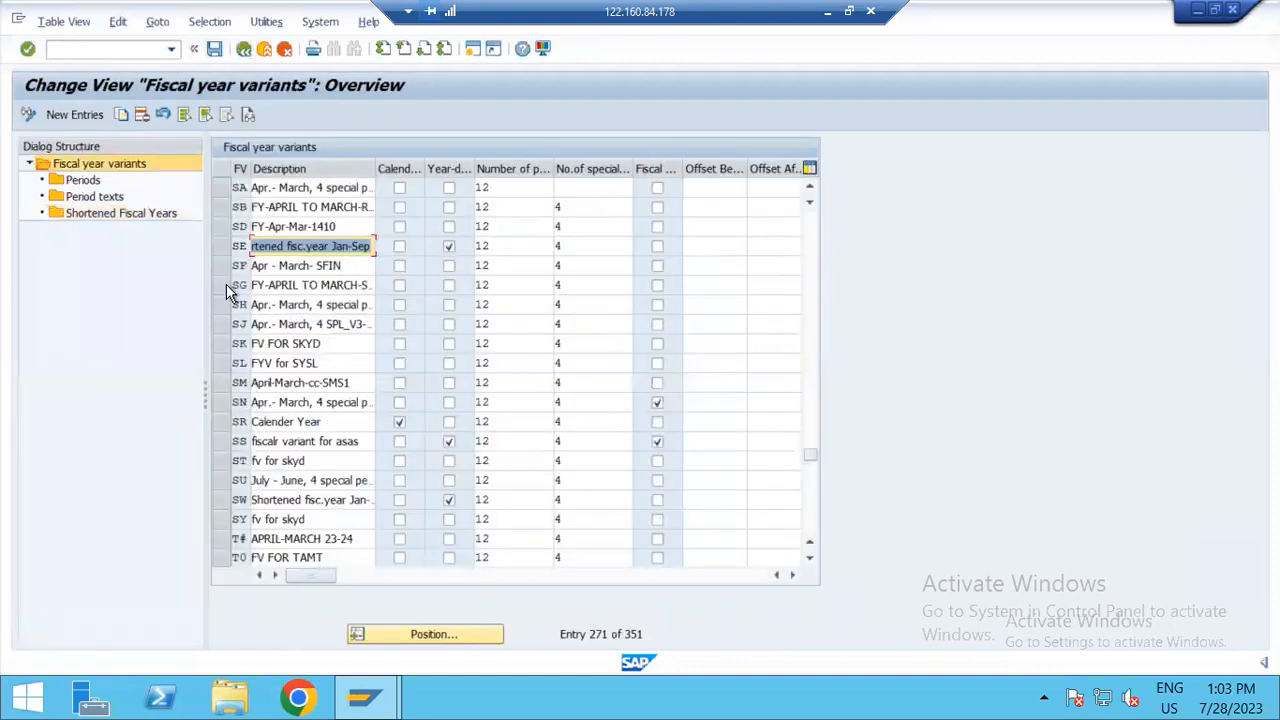
Step: Open the shortened fiscal years of variant SE for fiscal year 1999, and return to the variants overview
click(224, 246)
double_click(136, 205)
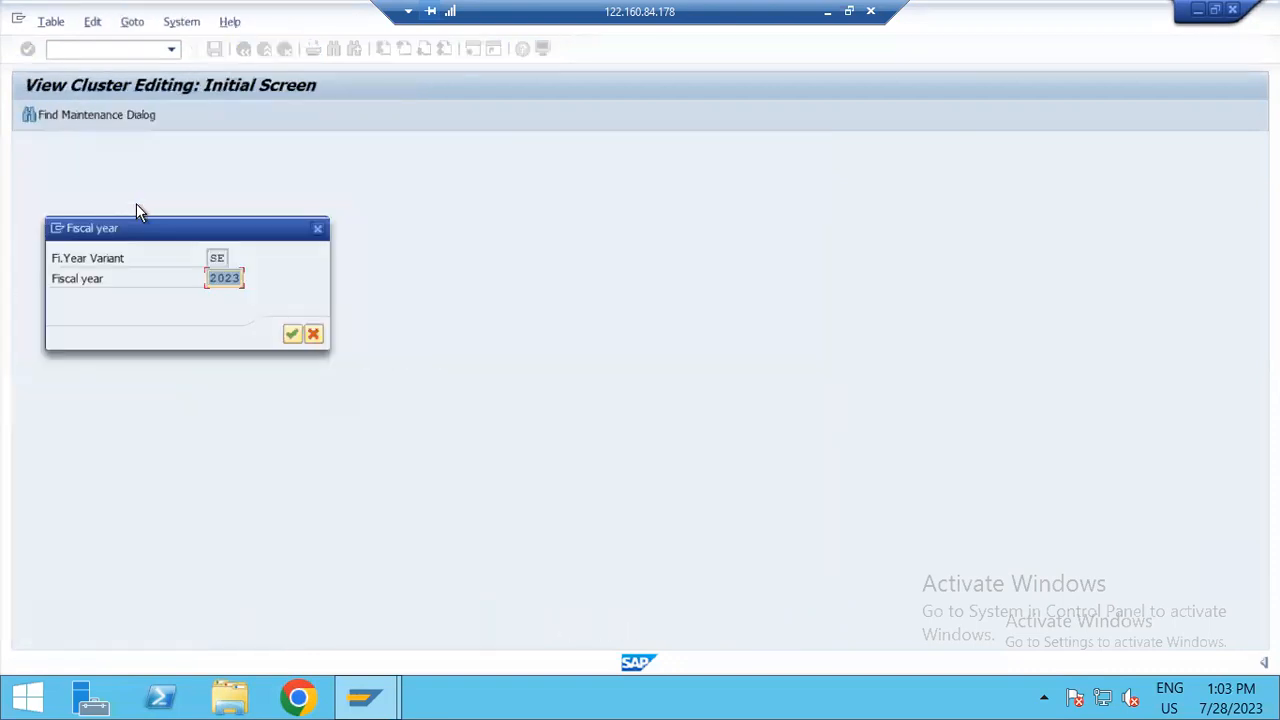
key(Down)
key(Down)
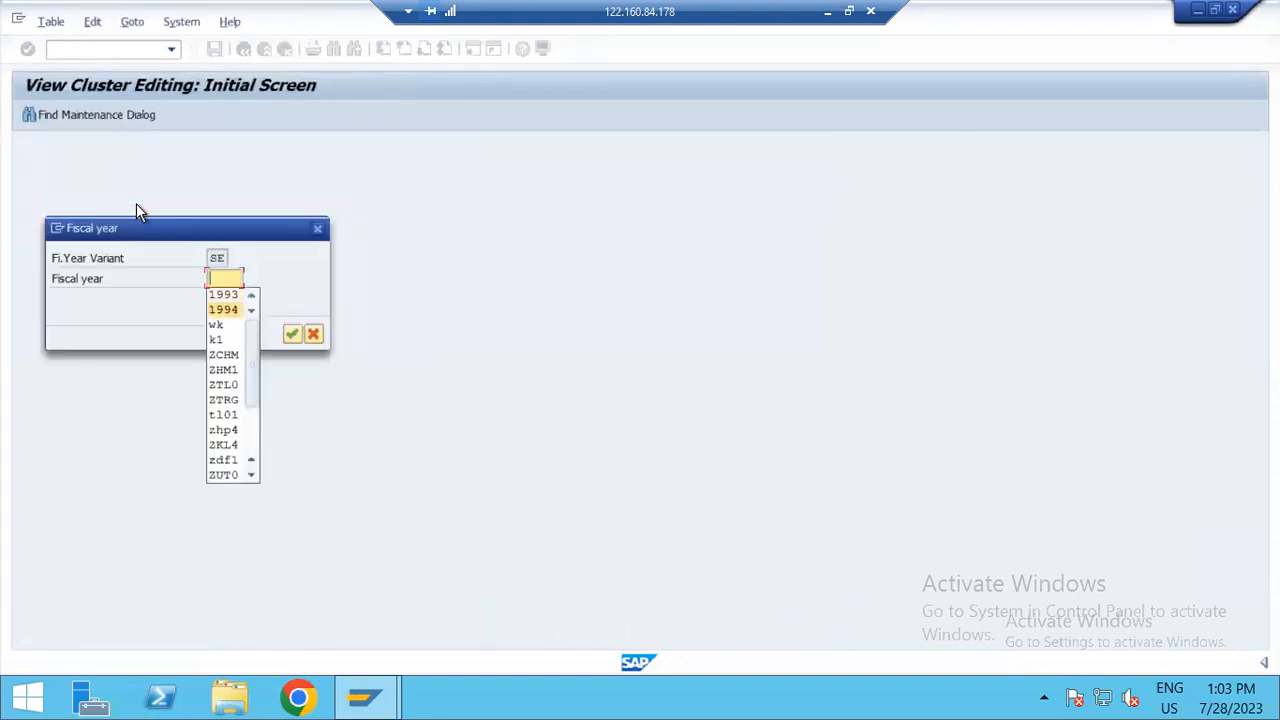
text(1999)
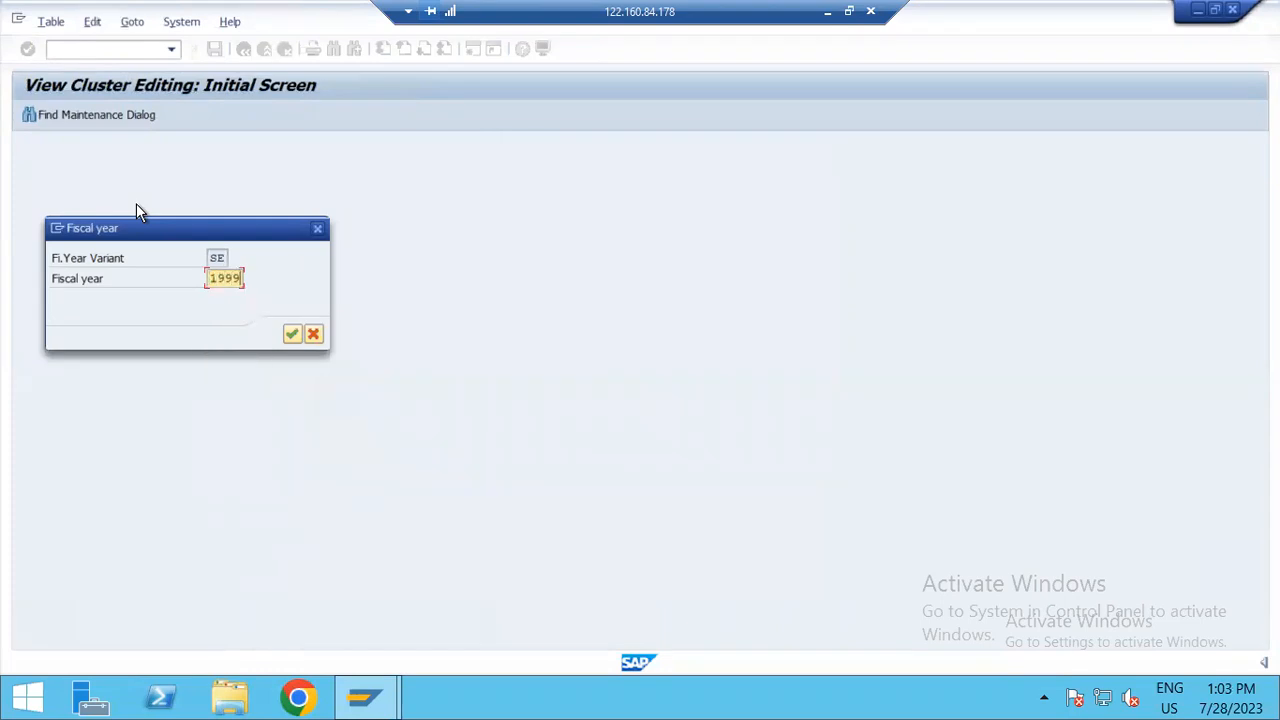
key(Return)
click(245, 49)
Step: Open the shortened fiscal years of variant SE for fiscal year 2023, and return to the variants overview
click(220, 246)
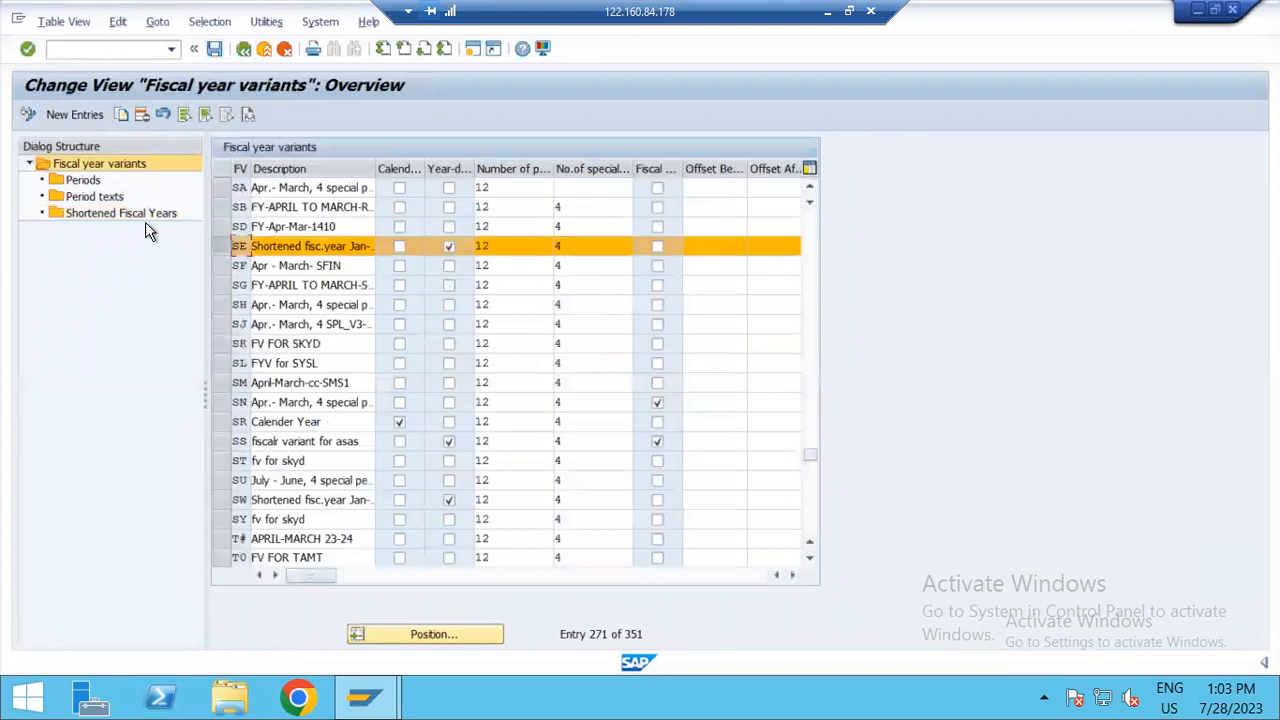
double_click(143, 213)
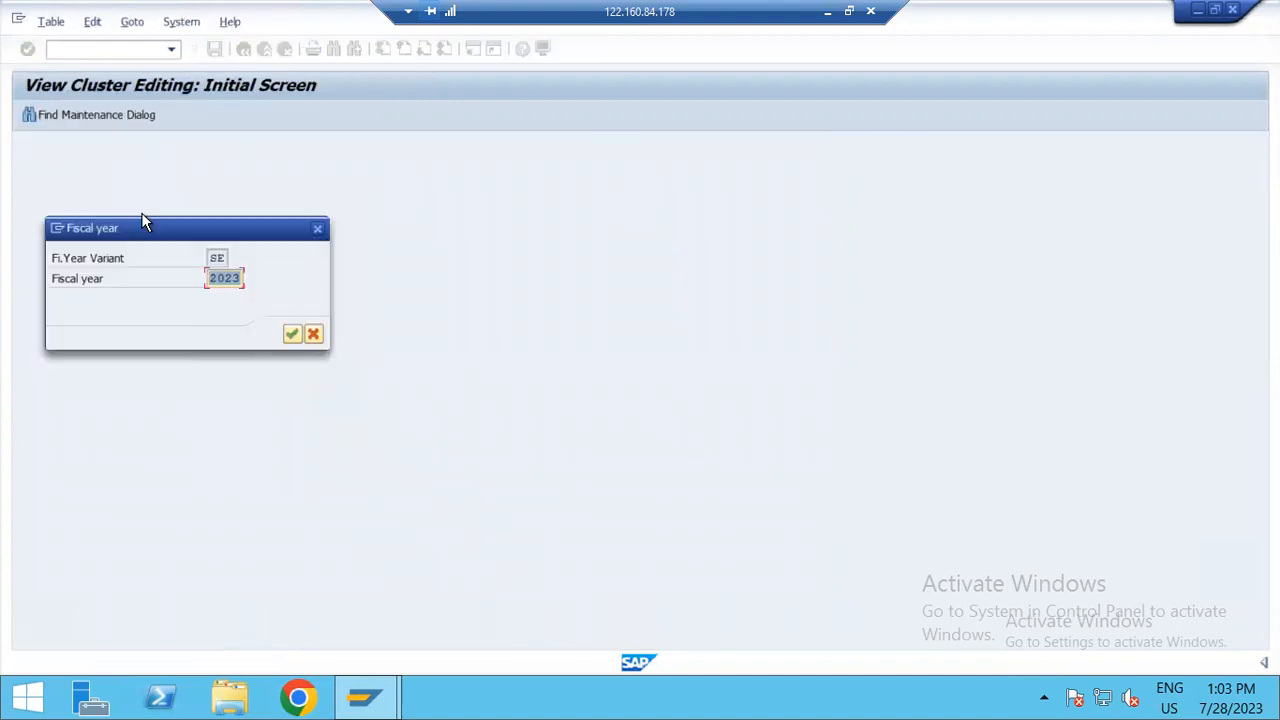
text(202)
key(BackSpace)
text(23)
key(Return)
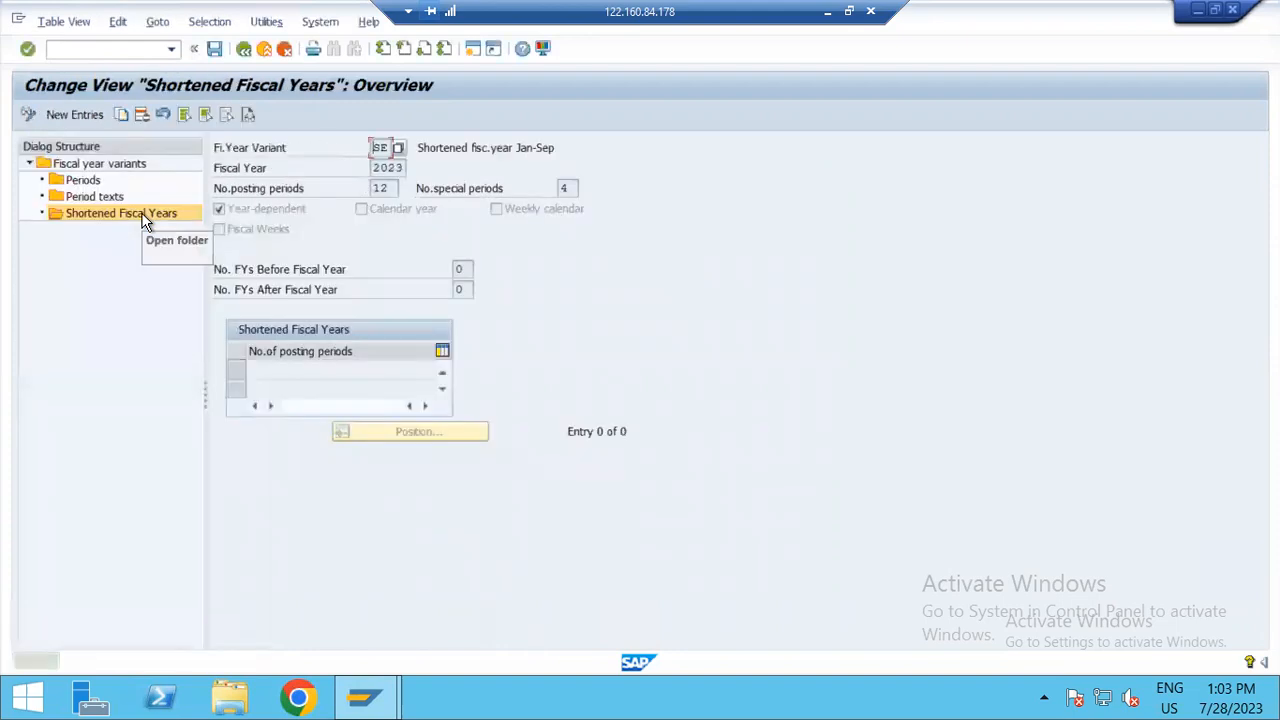
click(243, 49)
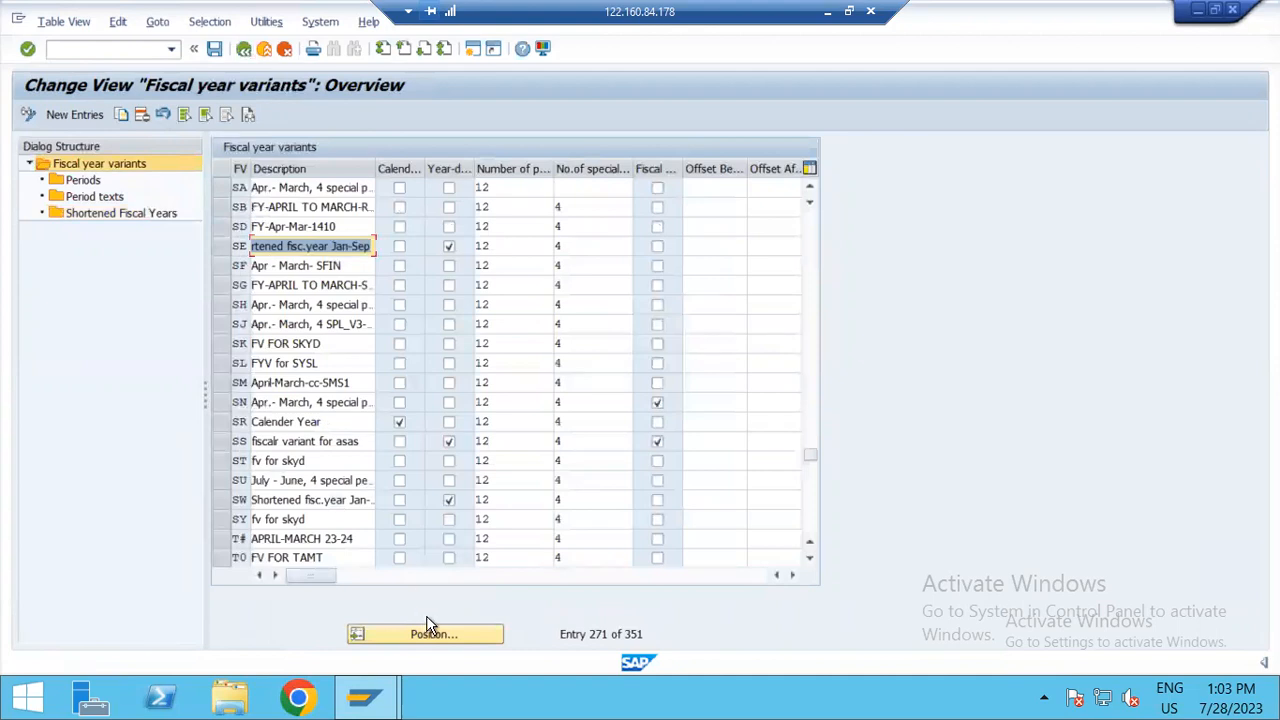
Step: Switch to the PowerPoint slide to check the year-dependent template variants, and switch back to SAP
double_click(583, 6)
key(alt+Tab)
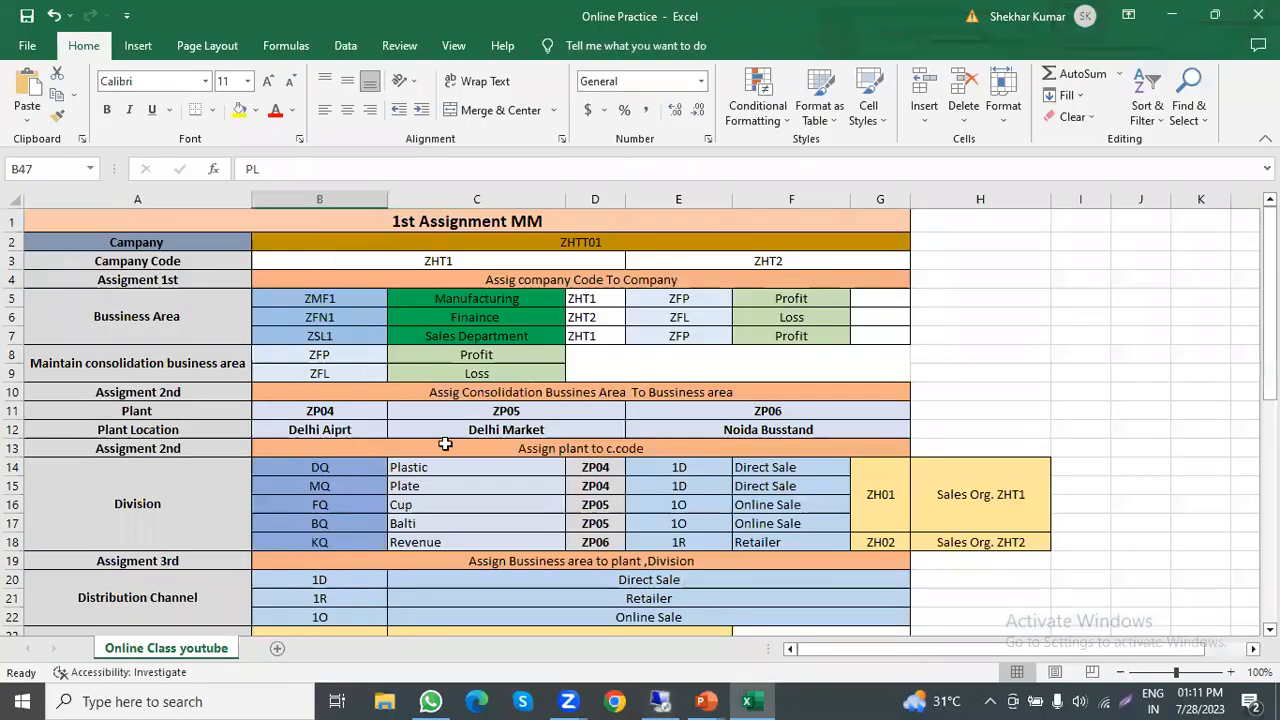
key(alt+Tab)
key(alt+Tab)
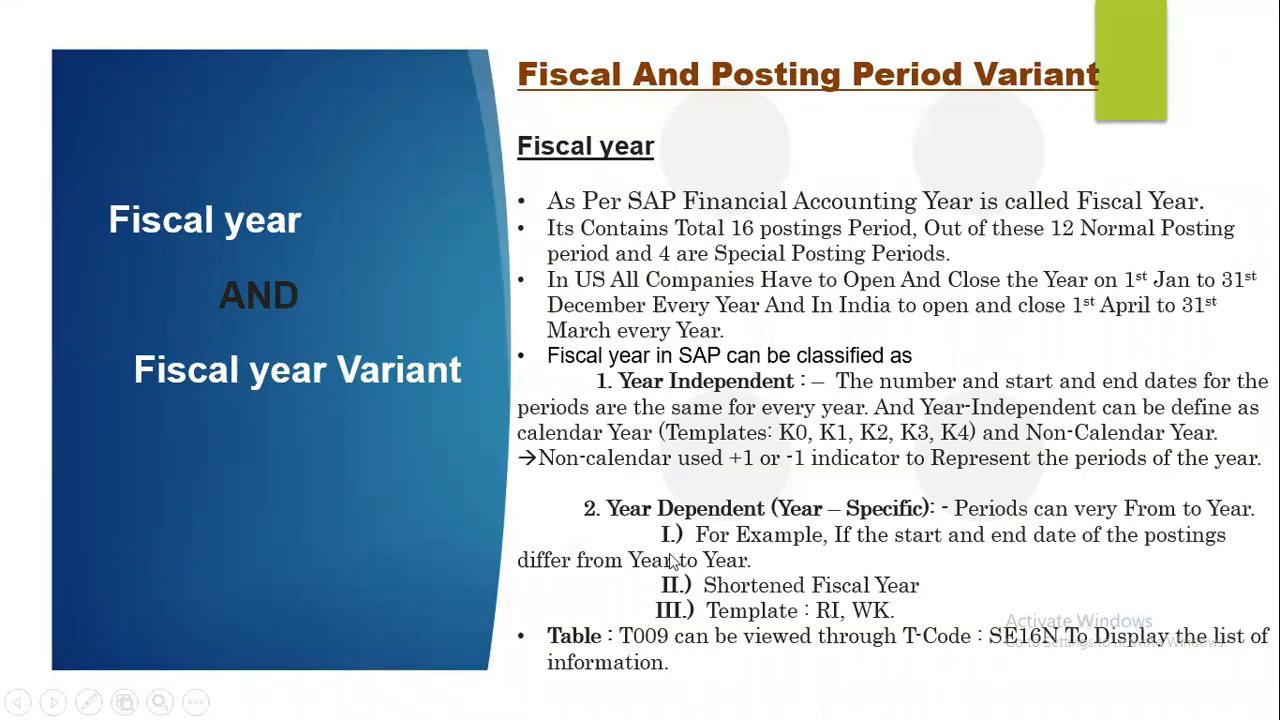
key(alt+Tab)
key(alt+Tab)
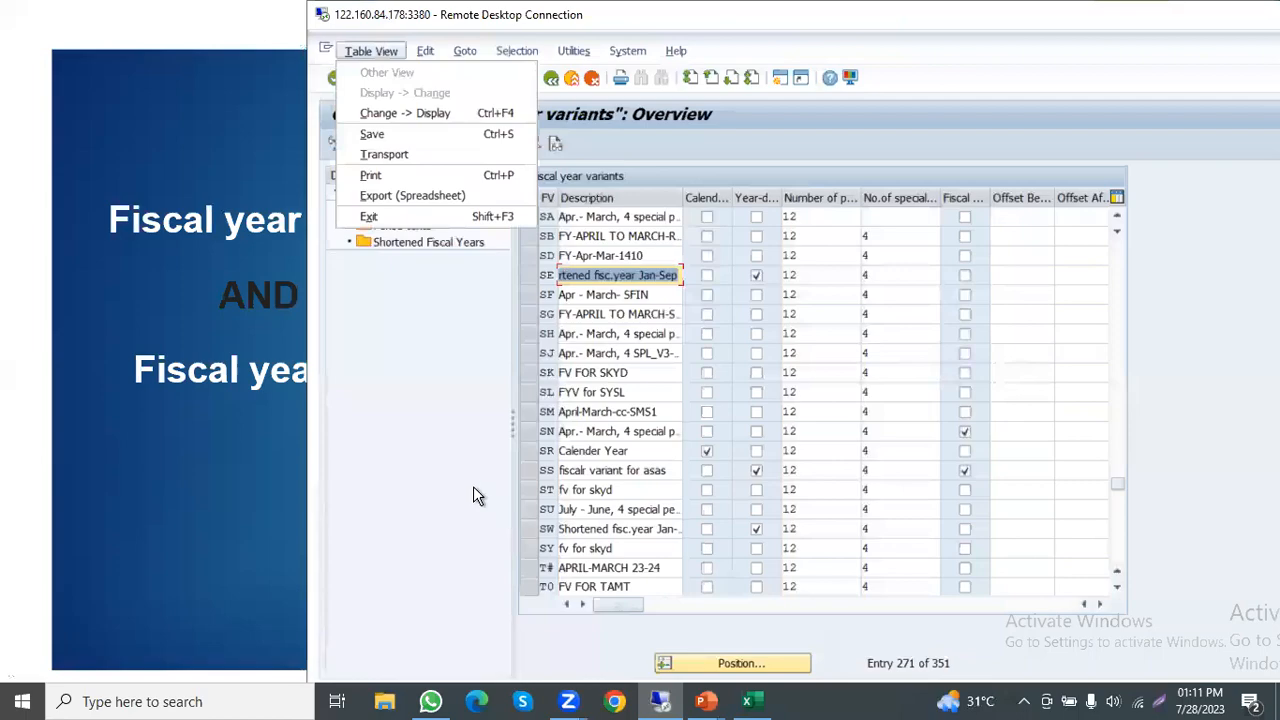
double_click(590, 14)
Step: Position the variants overview at variant RI, and try to open its shortened fiscal years
click(477, 634)
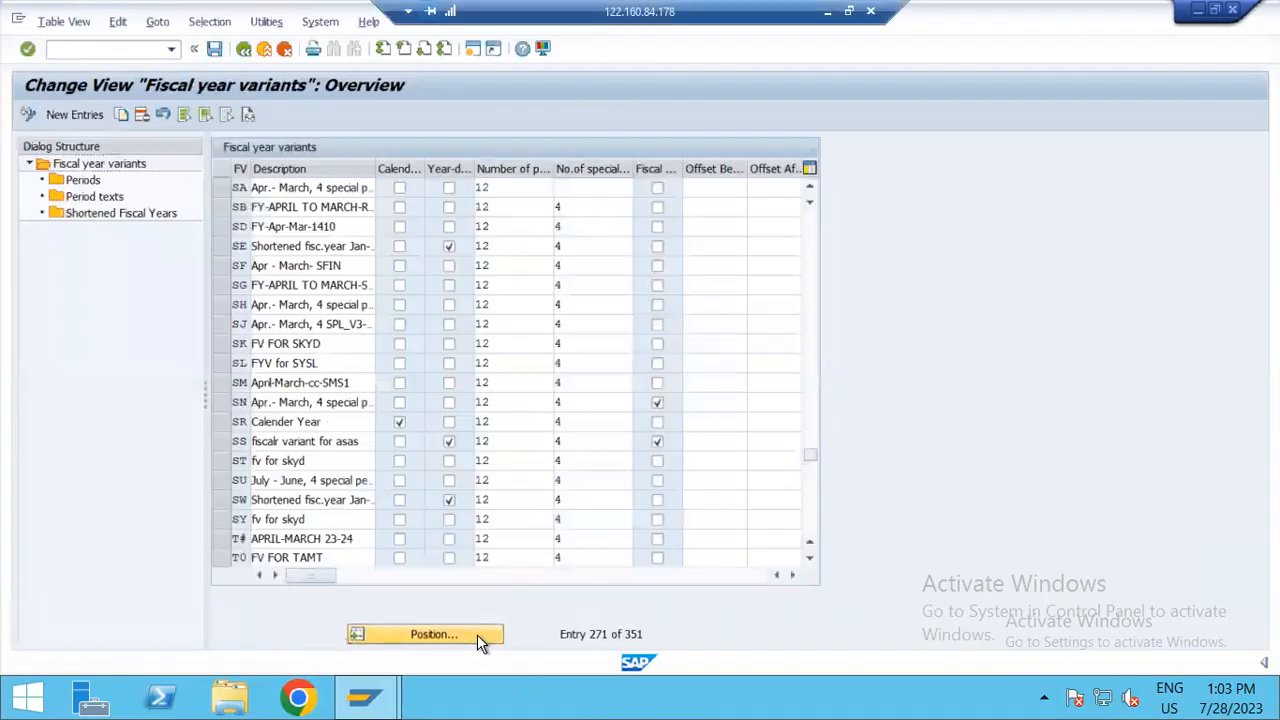
text(R1)
key(Return)
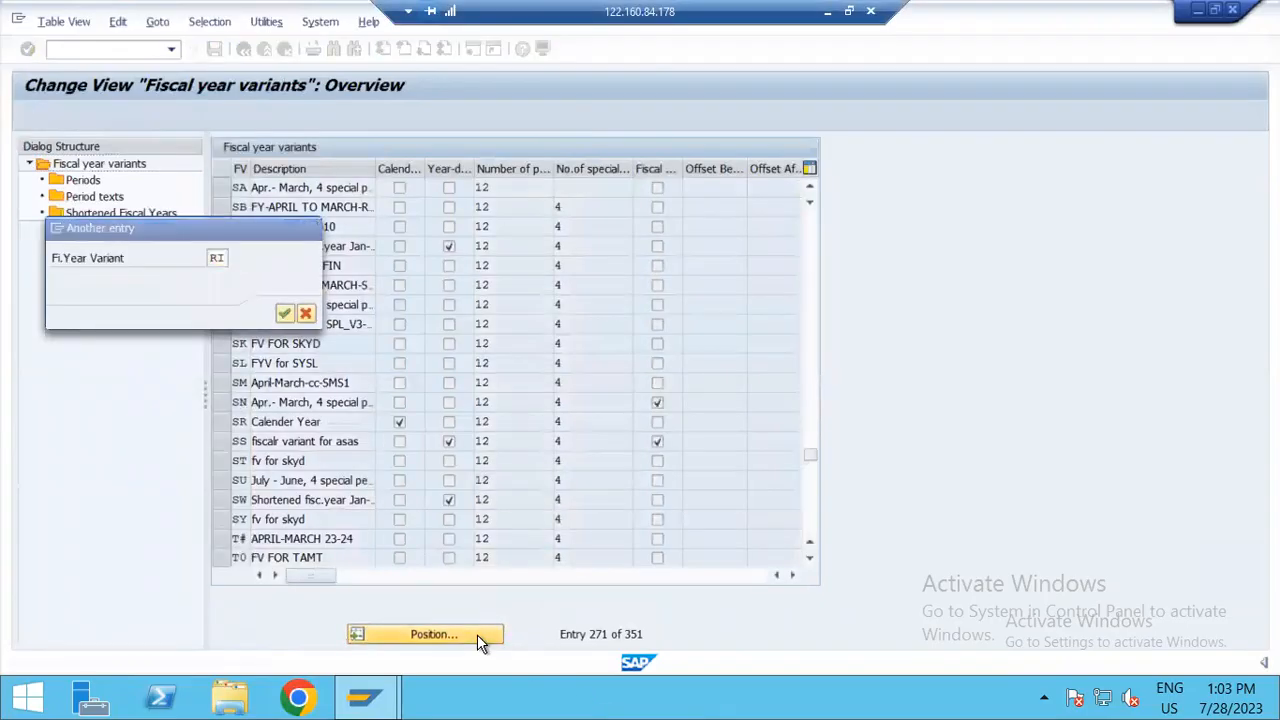
click(216, 188)
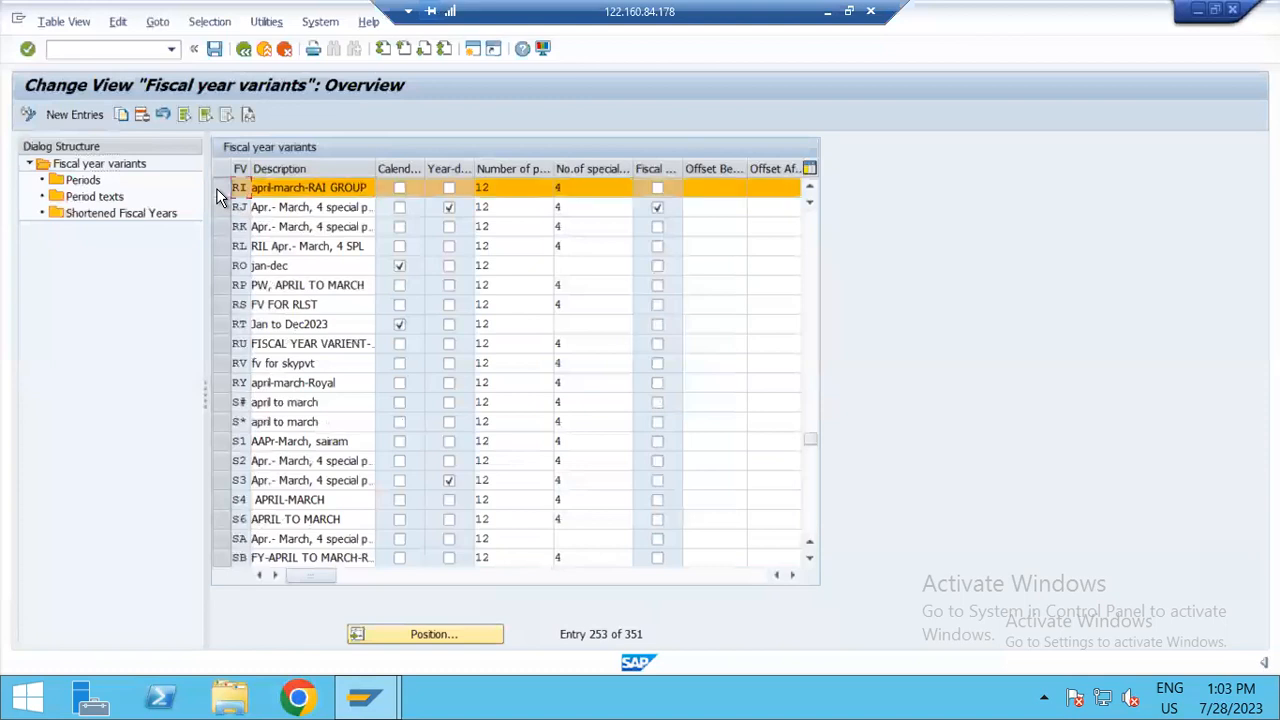
double_click(91, 214)
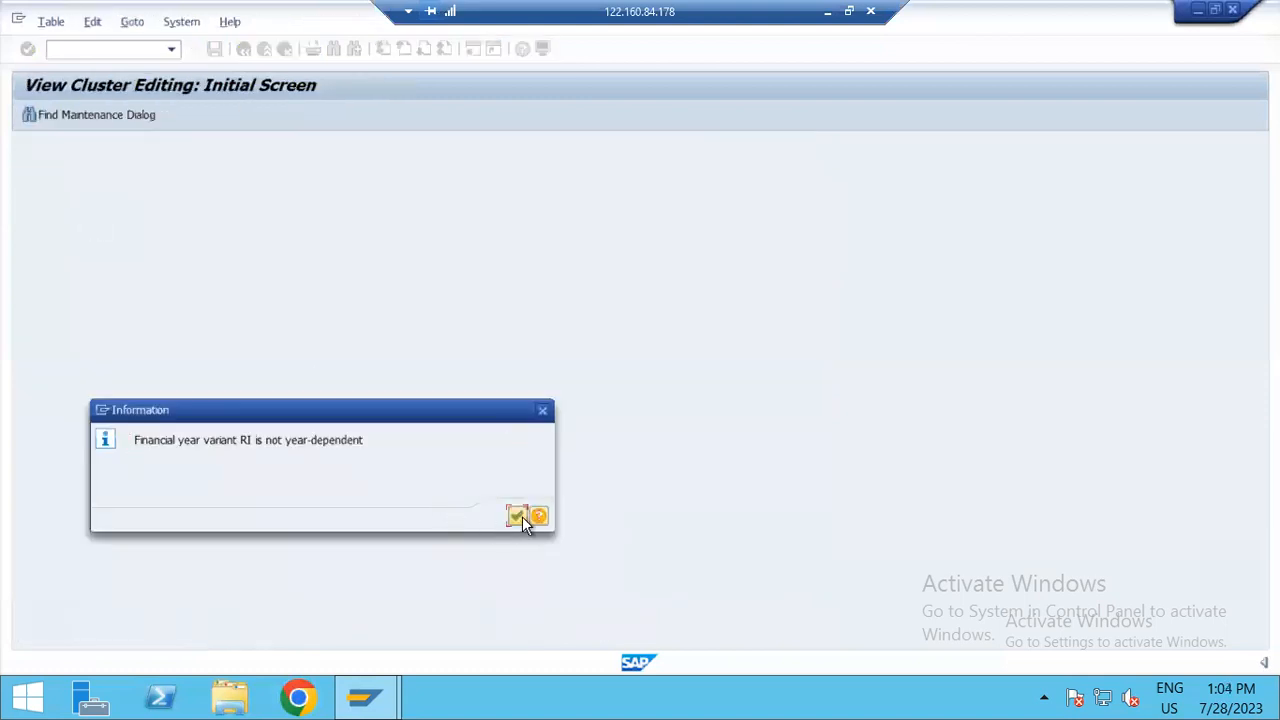
click(518, 516)
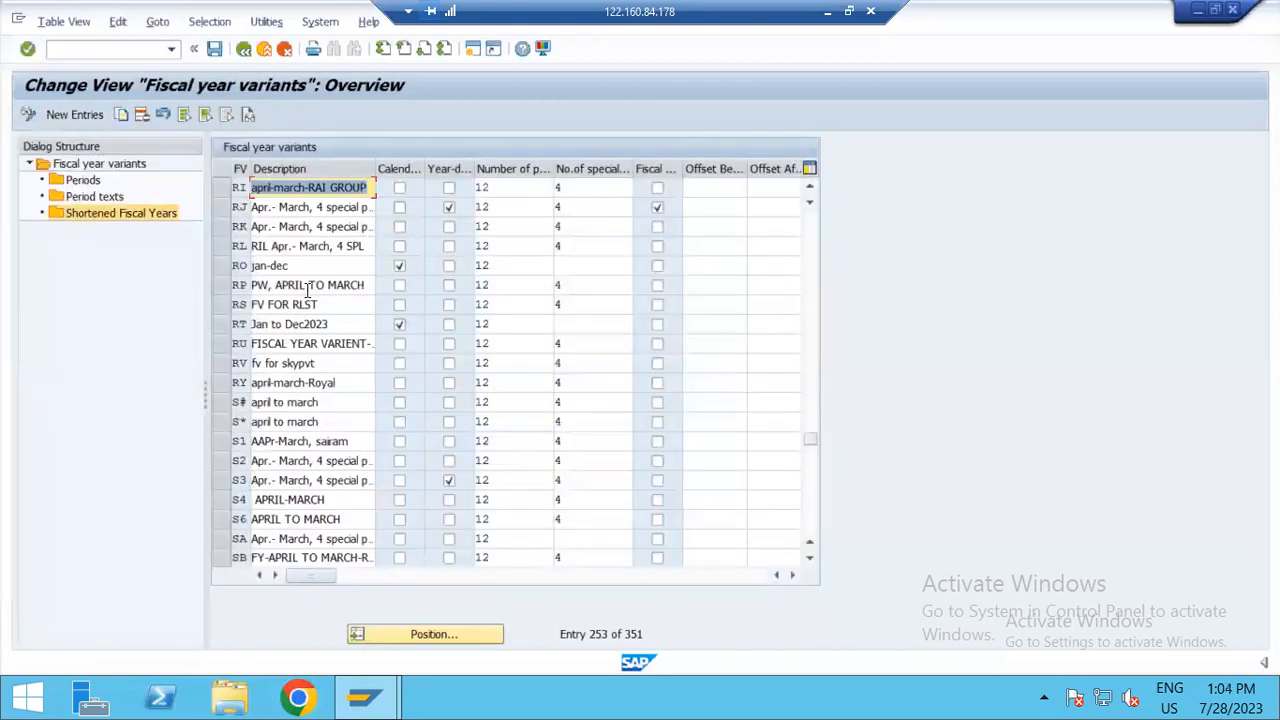
Step: Locate variant SS, open its shortened fiscal years for fiscal year 2000, and return to the variants overview
scroll(310, 325, down, 1)
scroll(300, 420, down, 2)
scroll(298, 418, down, 5)
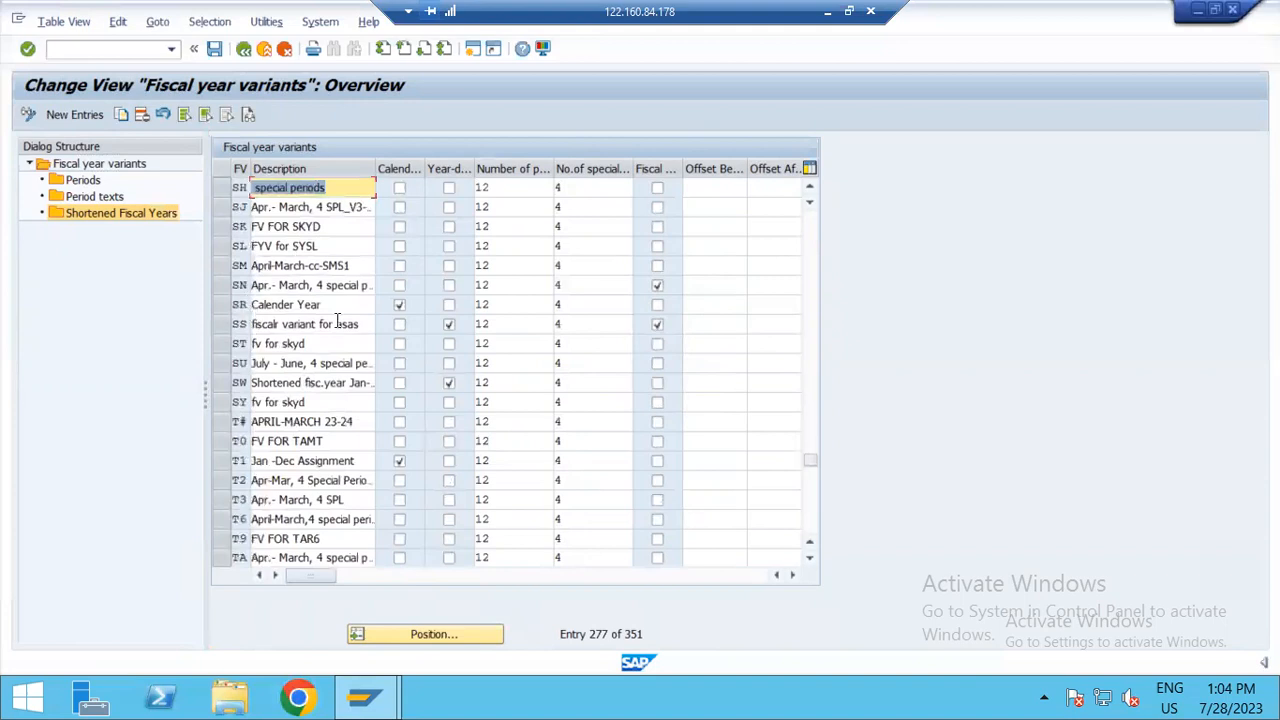
click(220, 325)
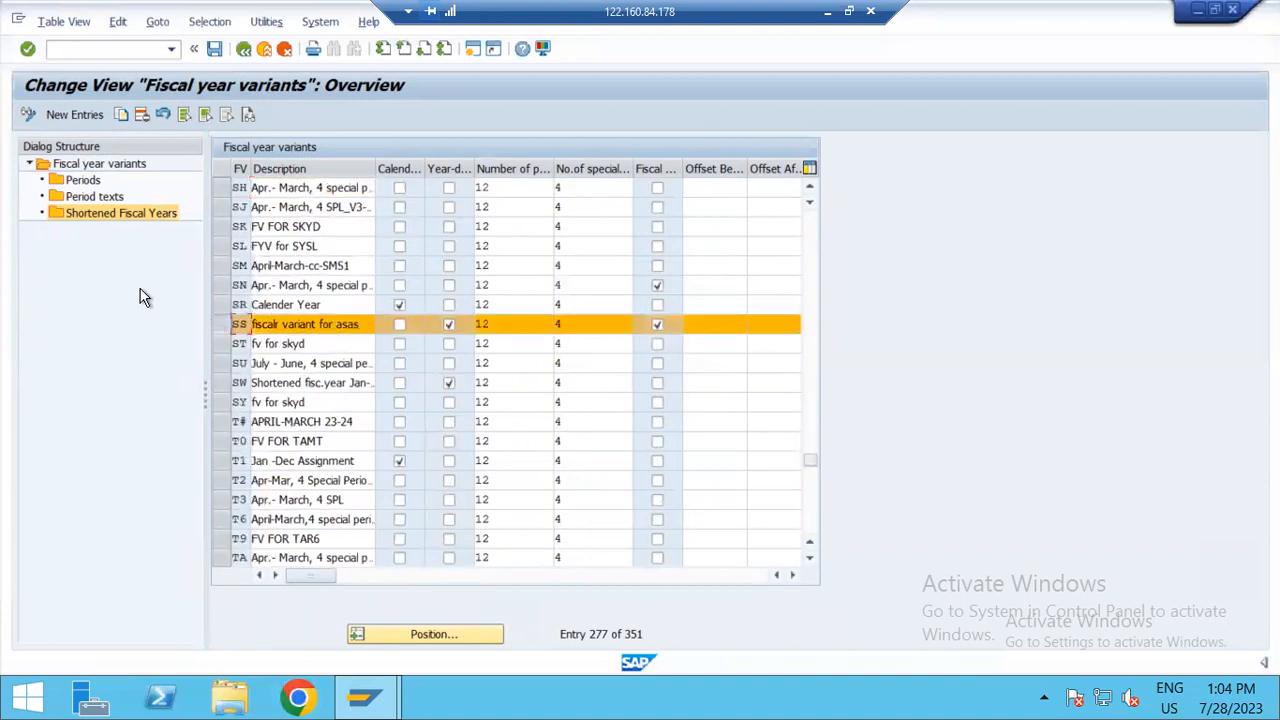
double_click(104, 214)
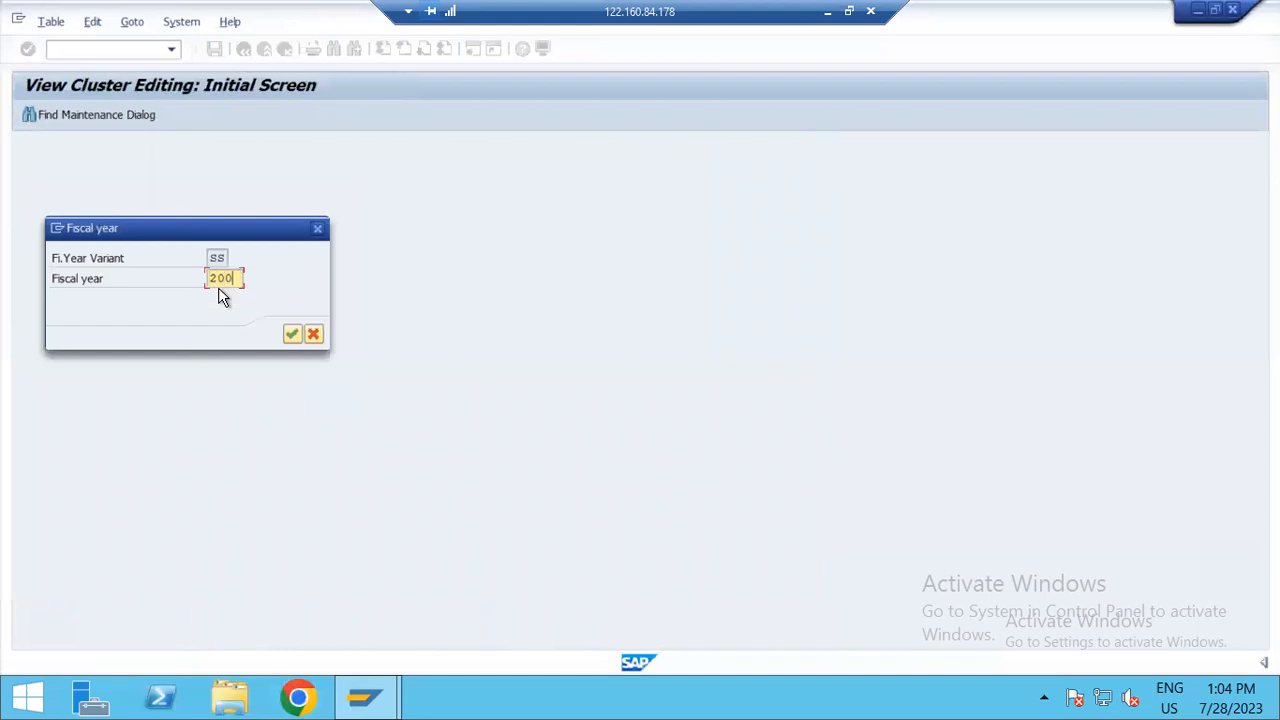
key(Return)
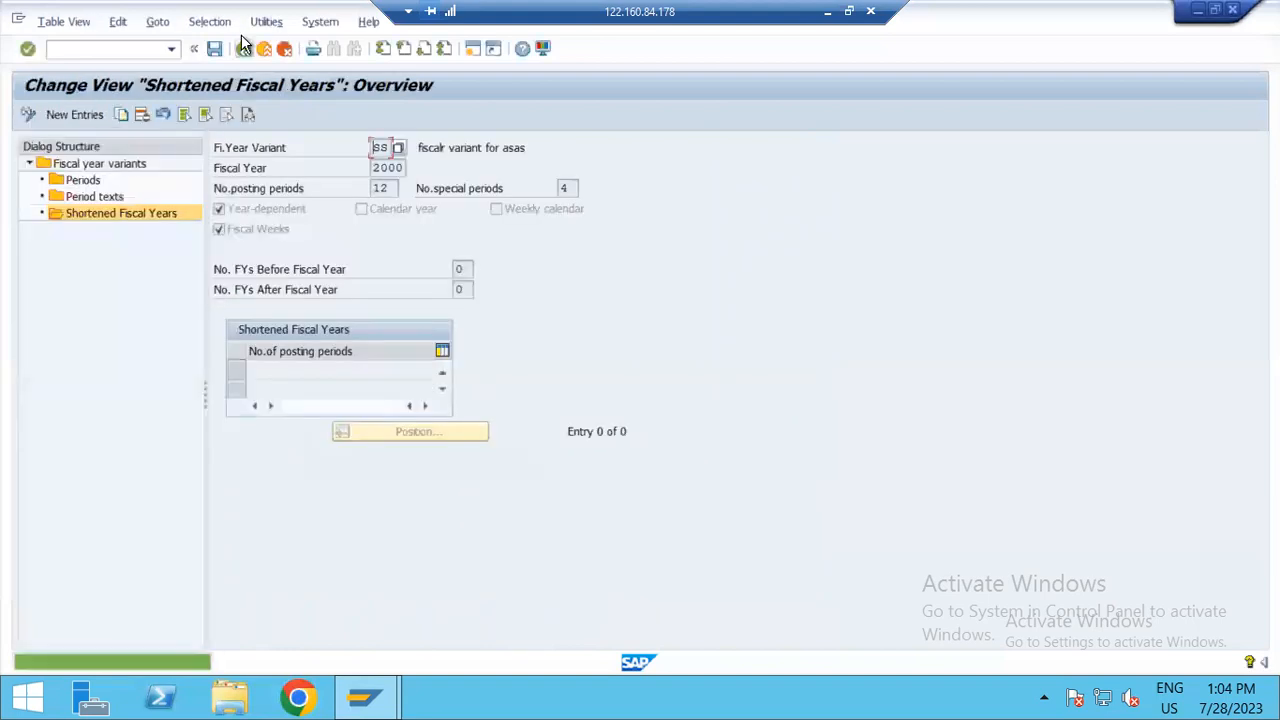
click(241, 50)
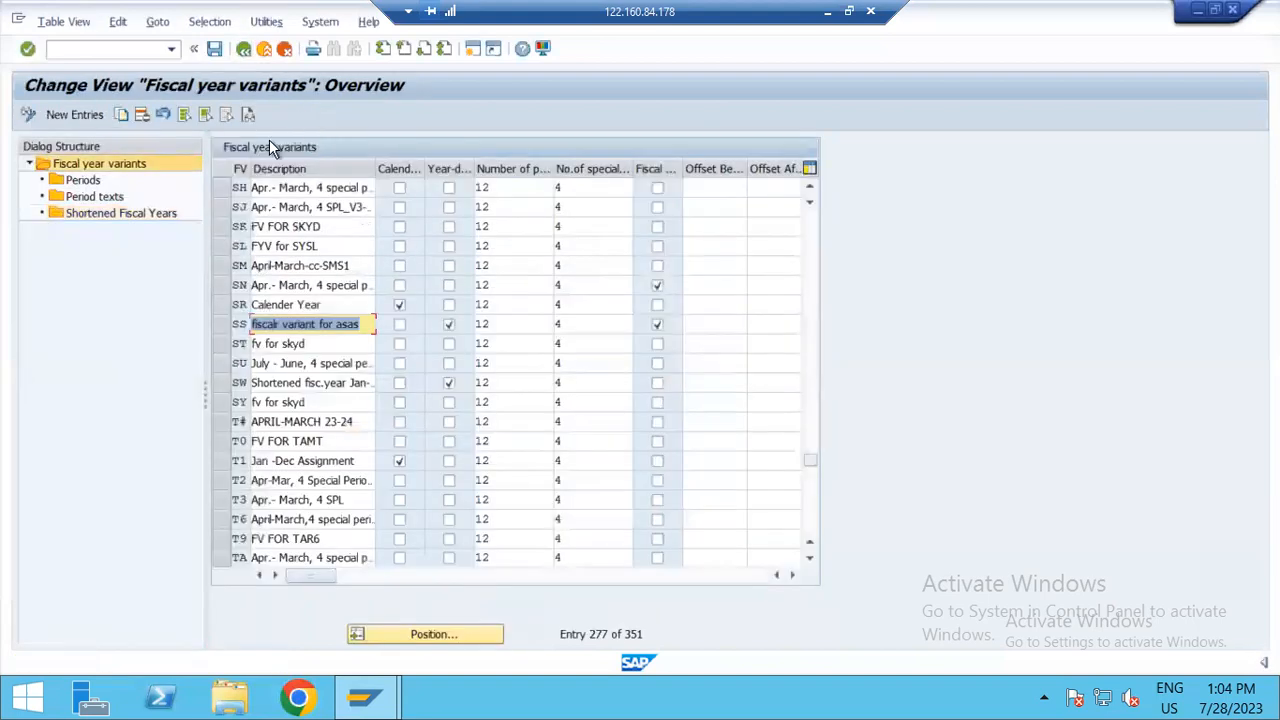
Step: Open the shortened fiscal years of variant SS for fiscal year 1994
click(224, 324)
click(110, 218)
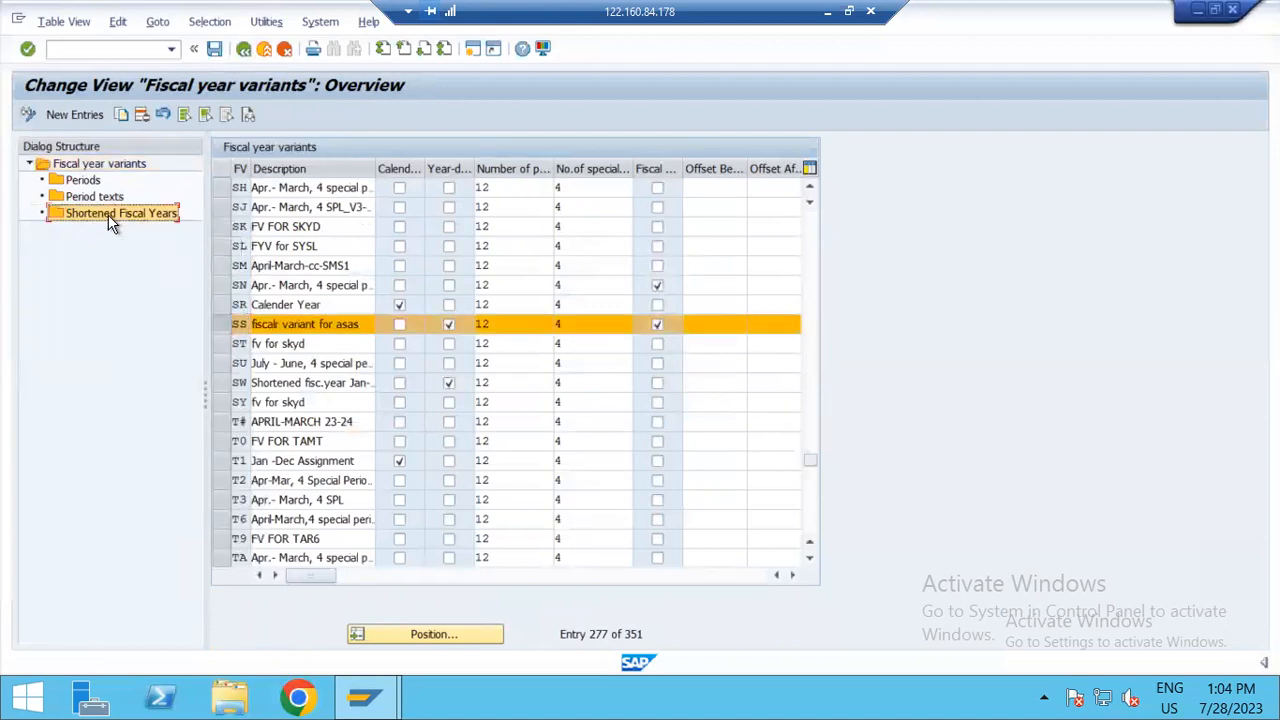
double_click(110, 222)
text(1994)
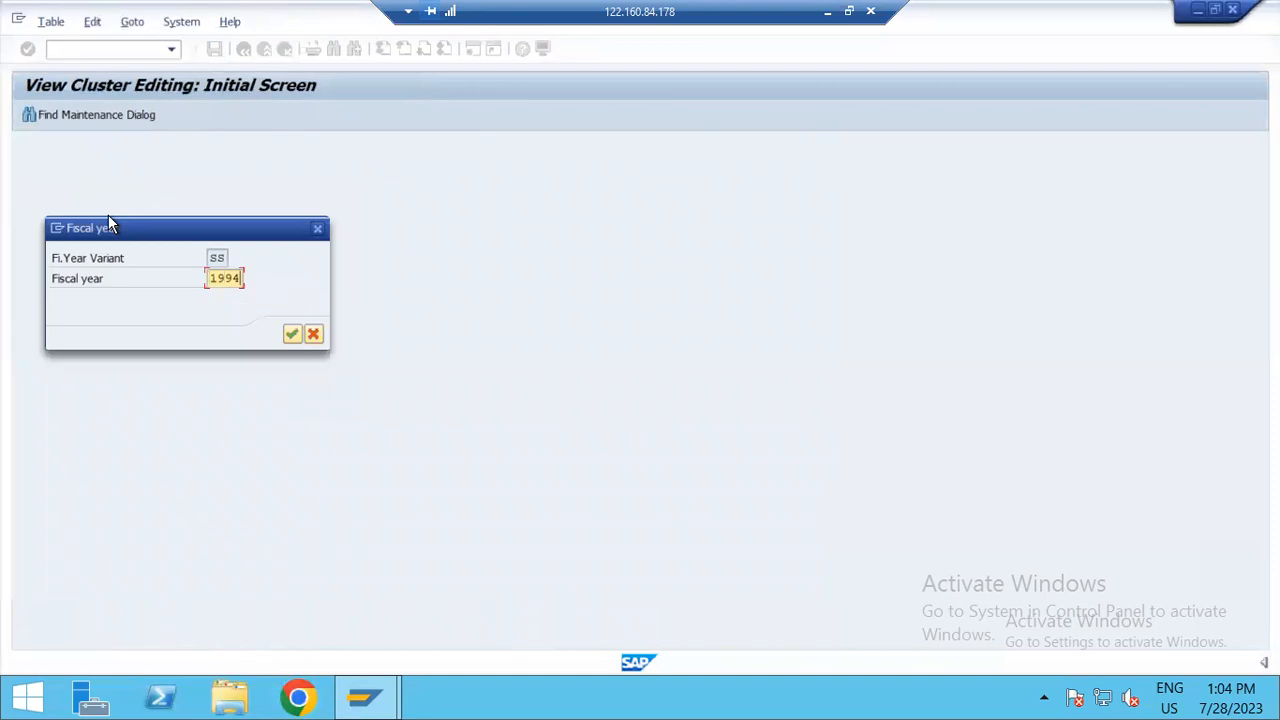
key(Return)
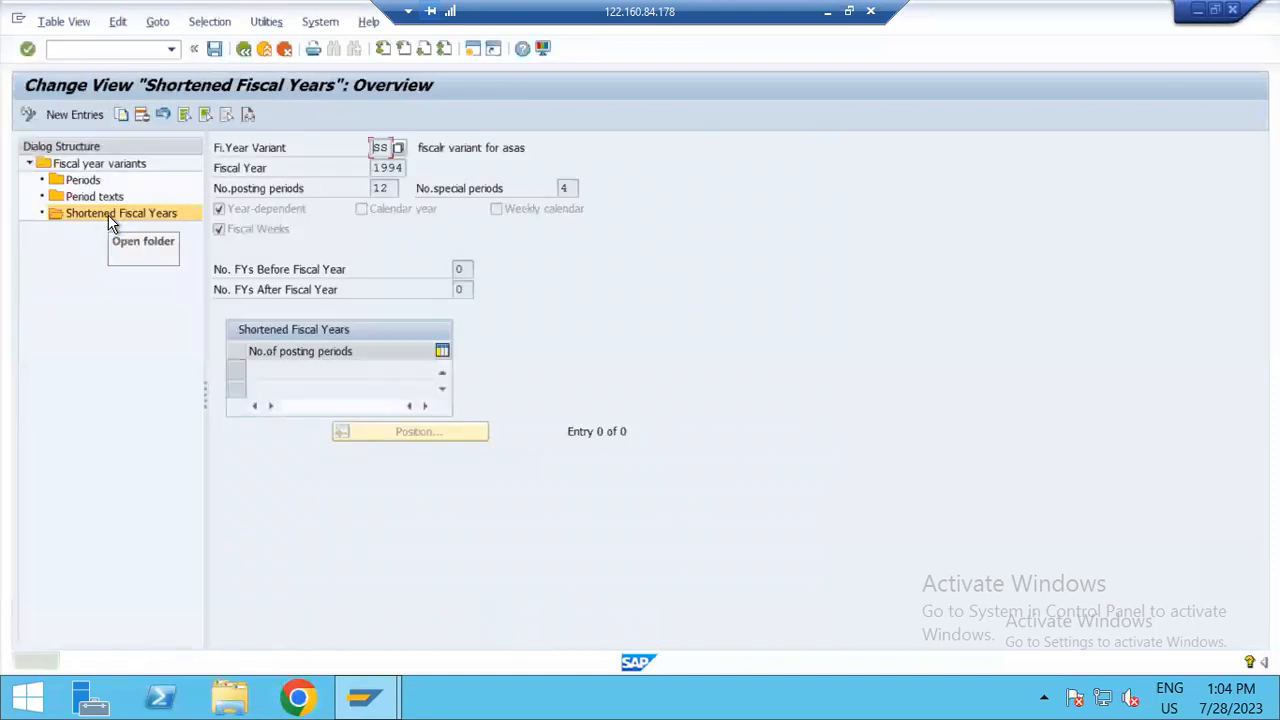
Step: Return to the variants overview, open the shortened fiscal years of variant SS for fiscal year 1996, and go back to the overview
click(243, 52)
click(220, 323)
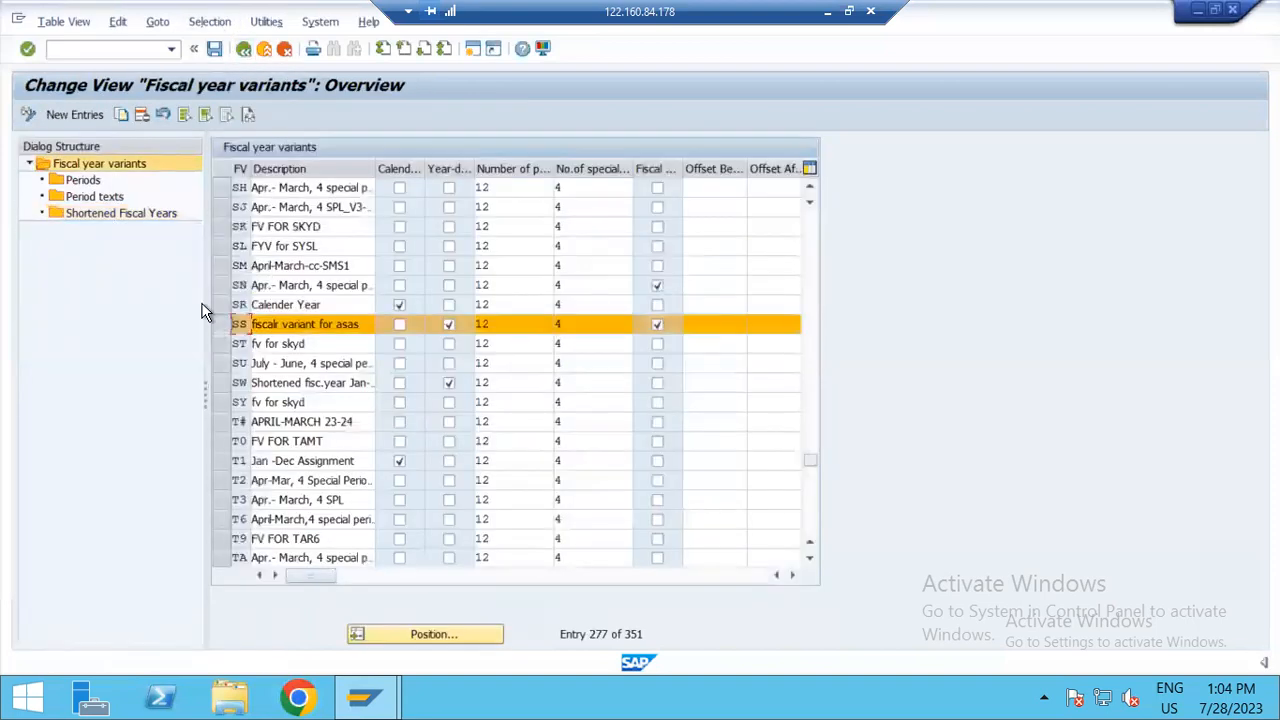
double_click(133, 217)
text(1996)
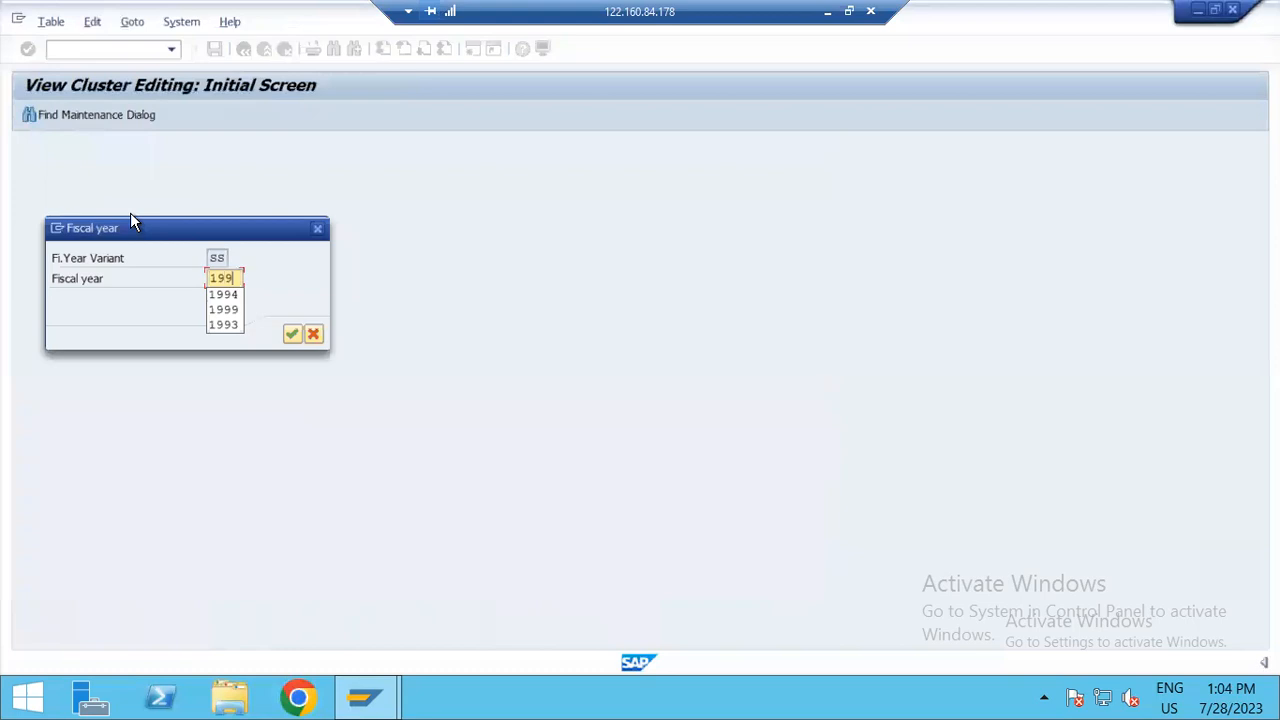
key(Return)
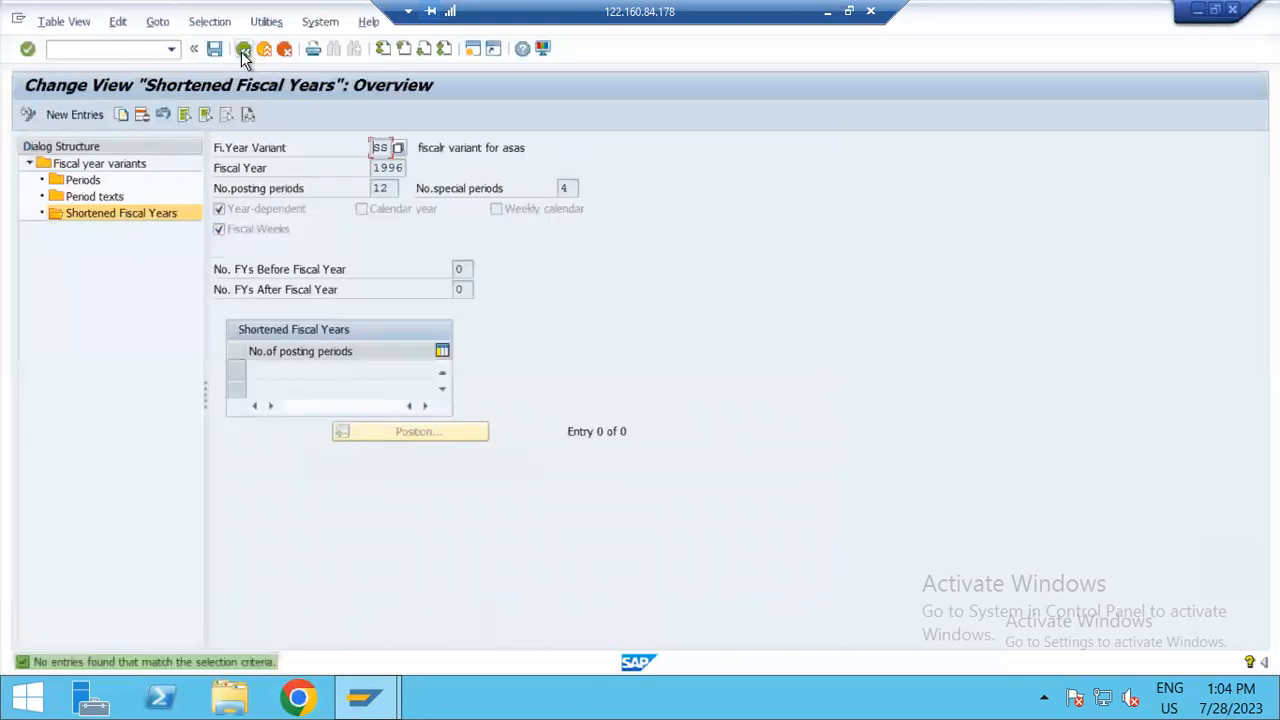
click(243, 50)
Step: Position the fiscal year variants overview at variant WK
click(430, 636)
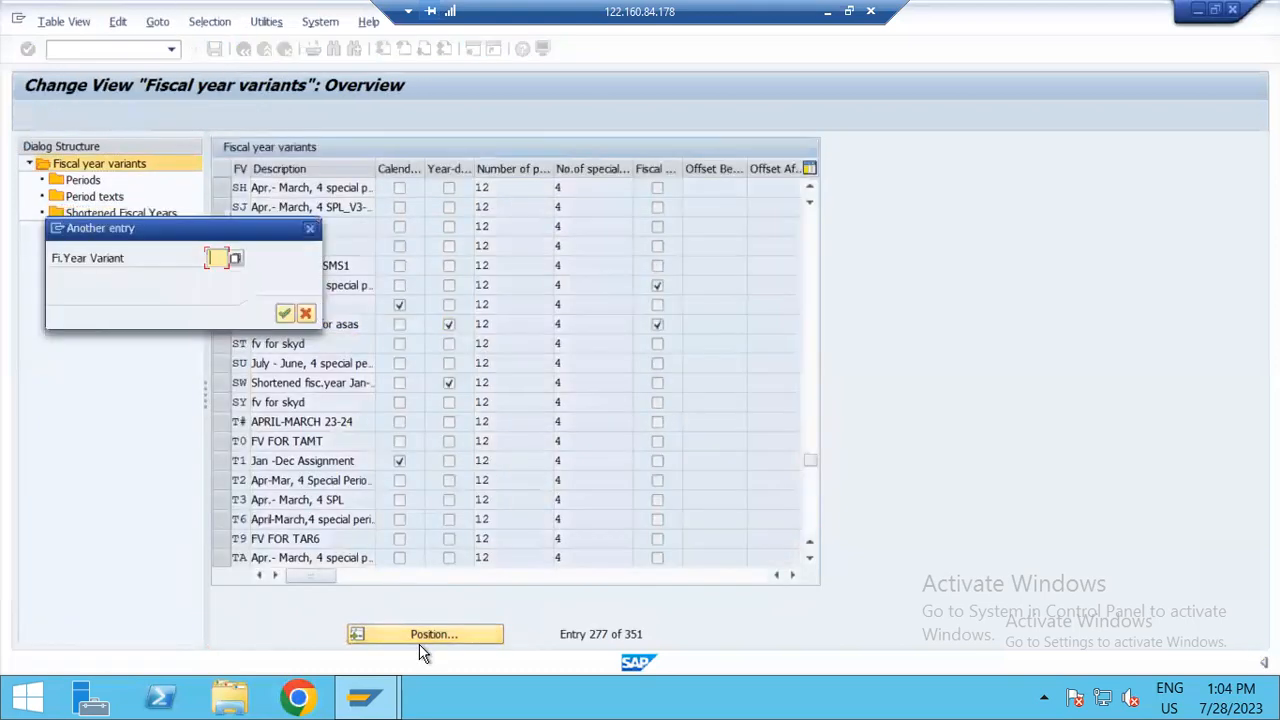
key(Down)
key(Down)
key(Down)
key(Down)
key(Down)
key(Down)
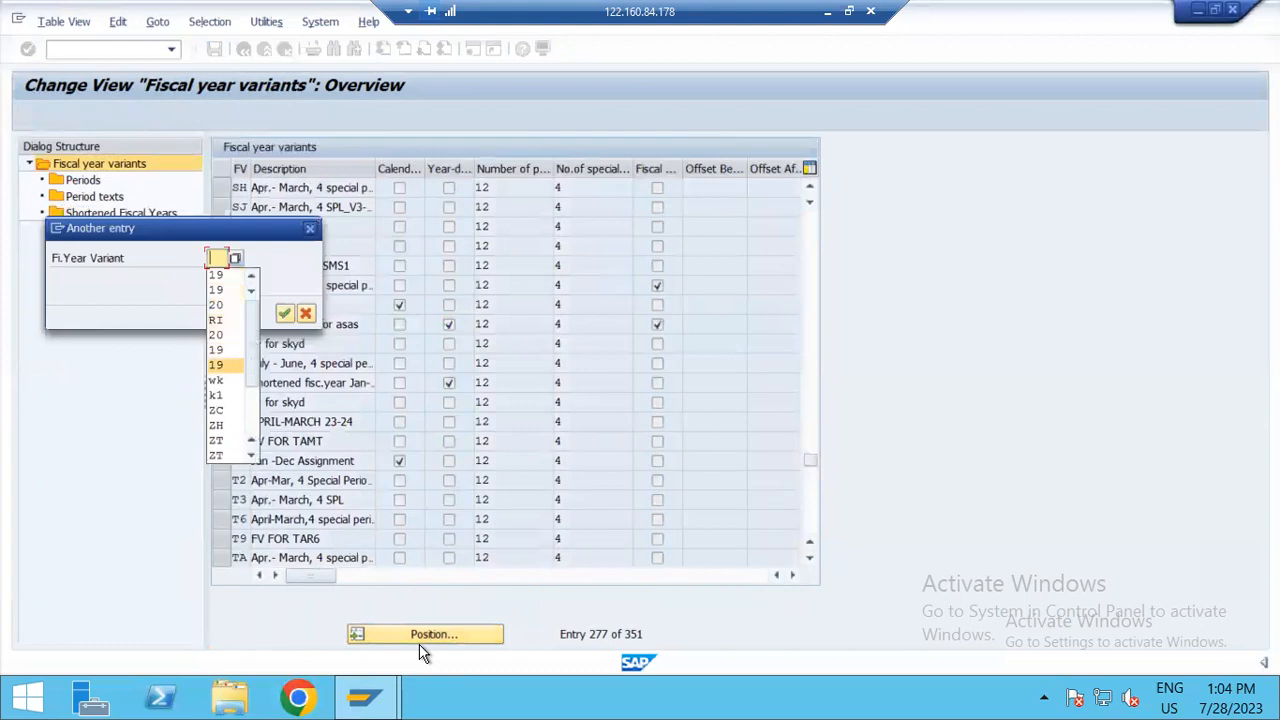
key(Return)
key(Return)
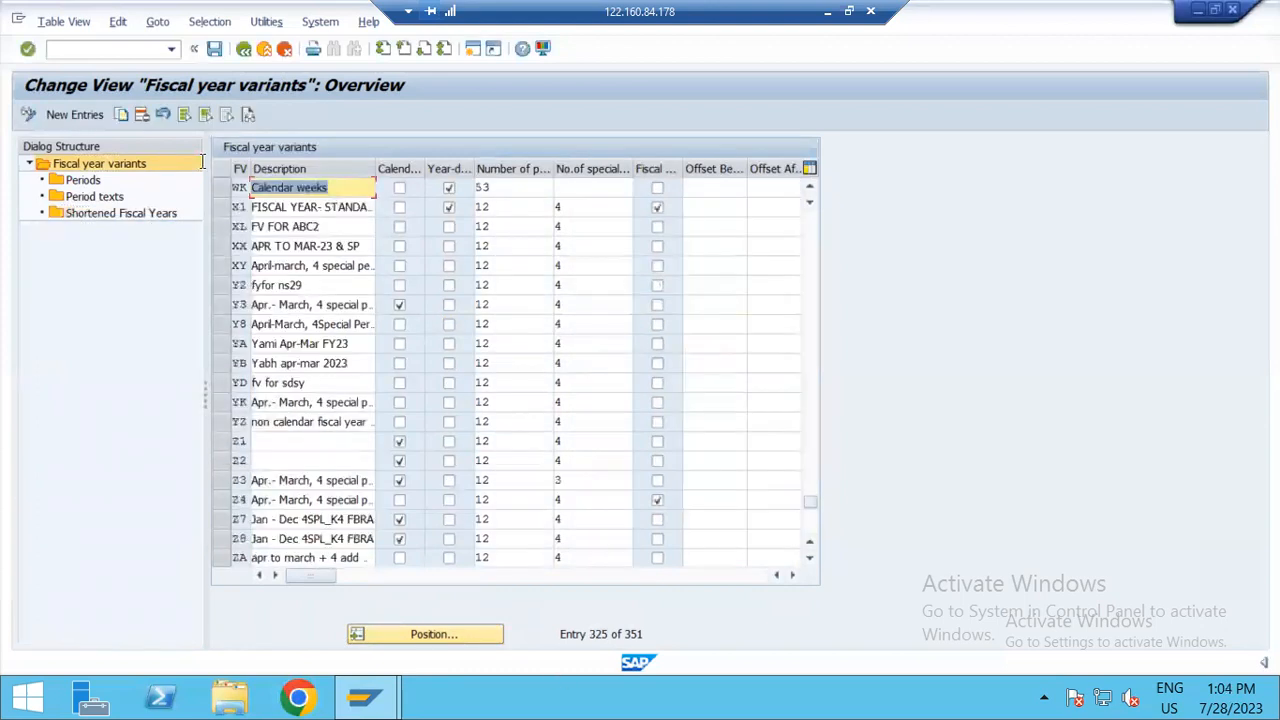
Step: Open the shortened fiscal years of variant WK for fiscal year 1996, and return to the variants overview
click(222, 187)
double_click(117, 211)
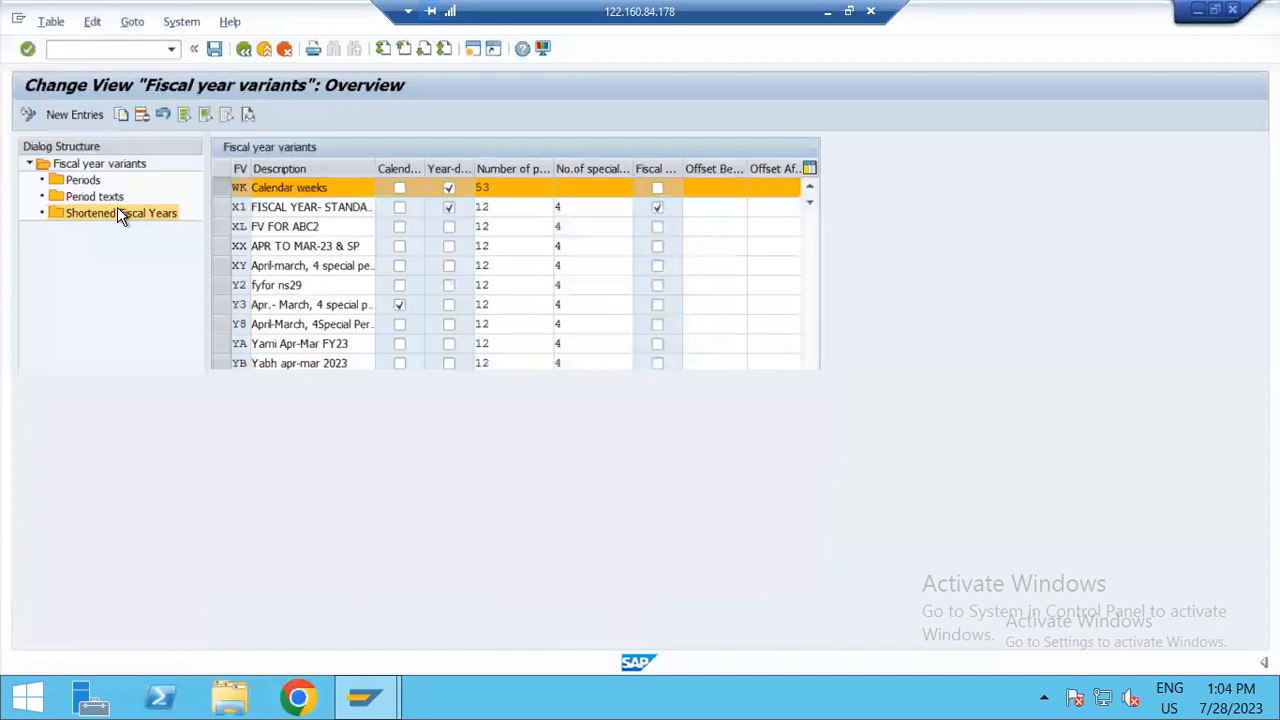
text(199)
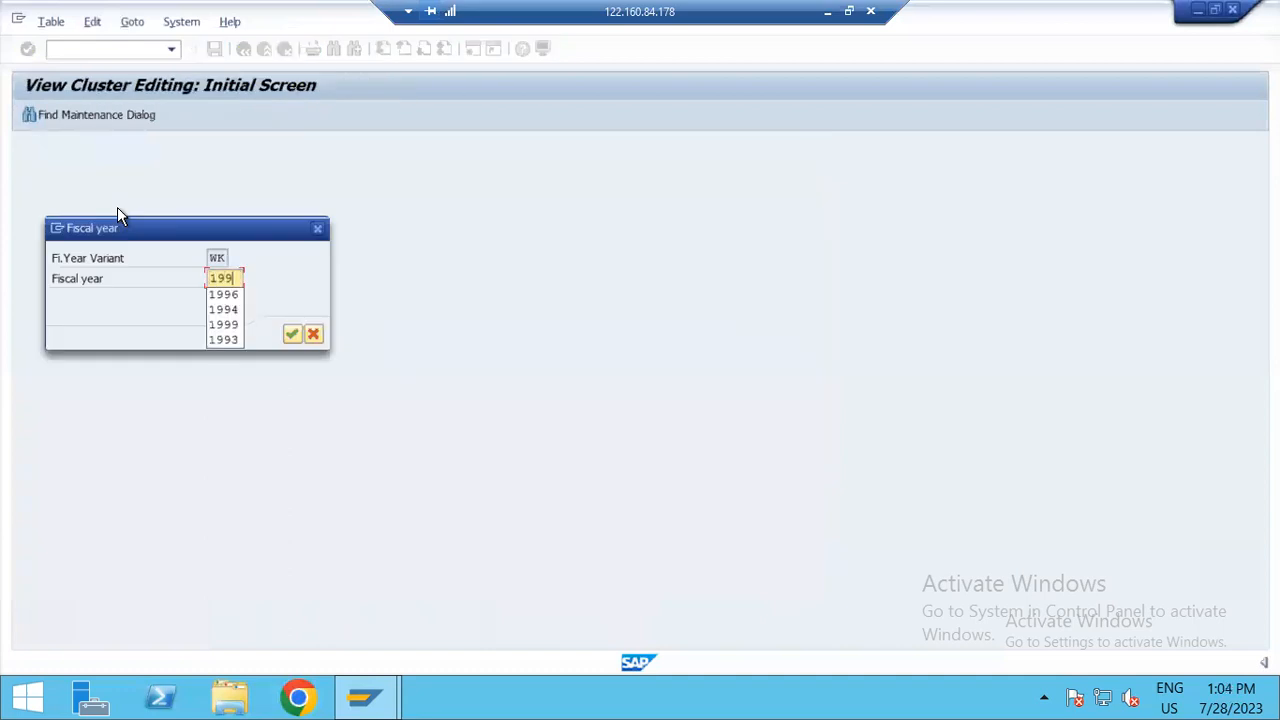
text(6)
key(Return)
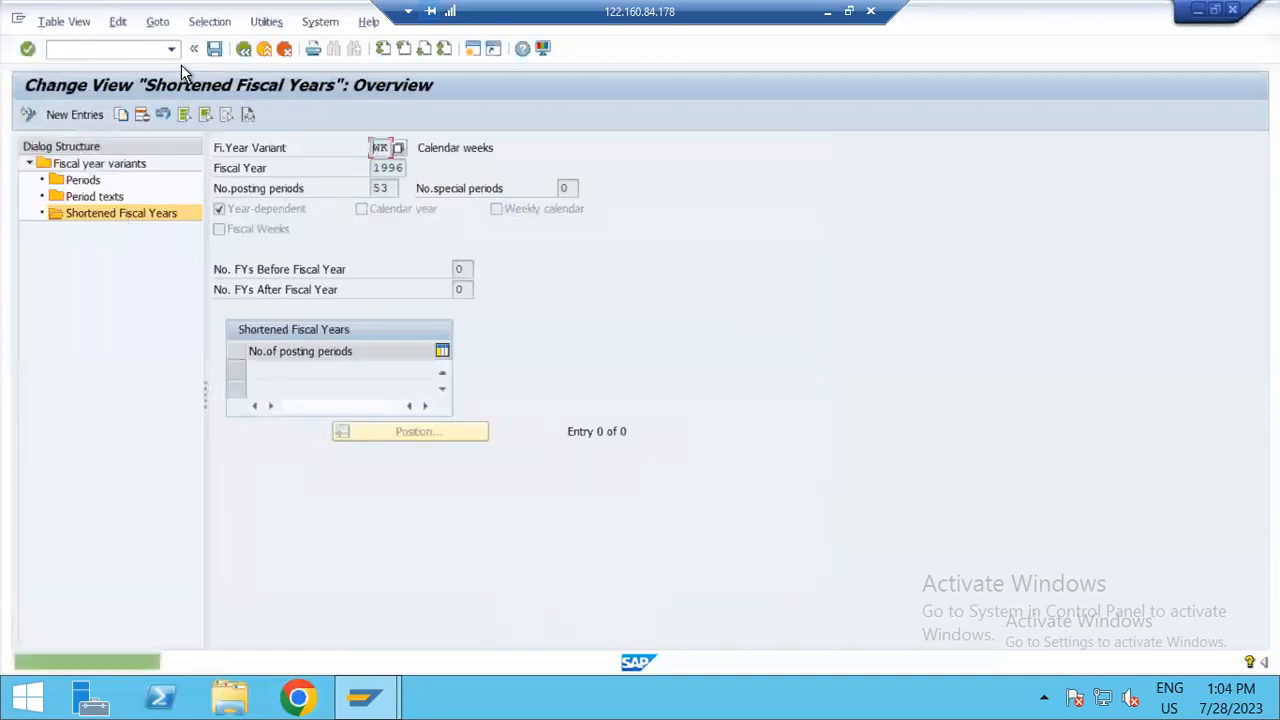
click(243, 48)
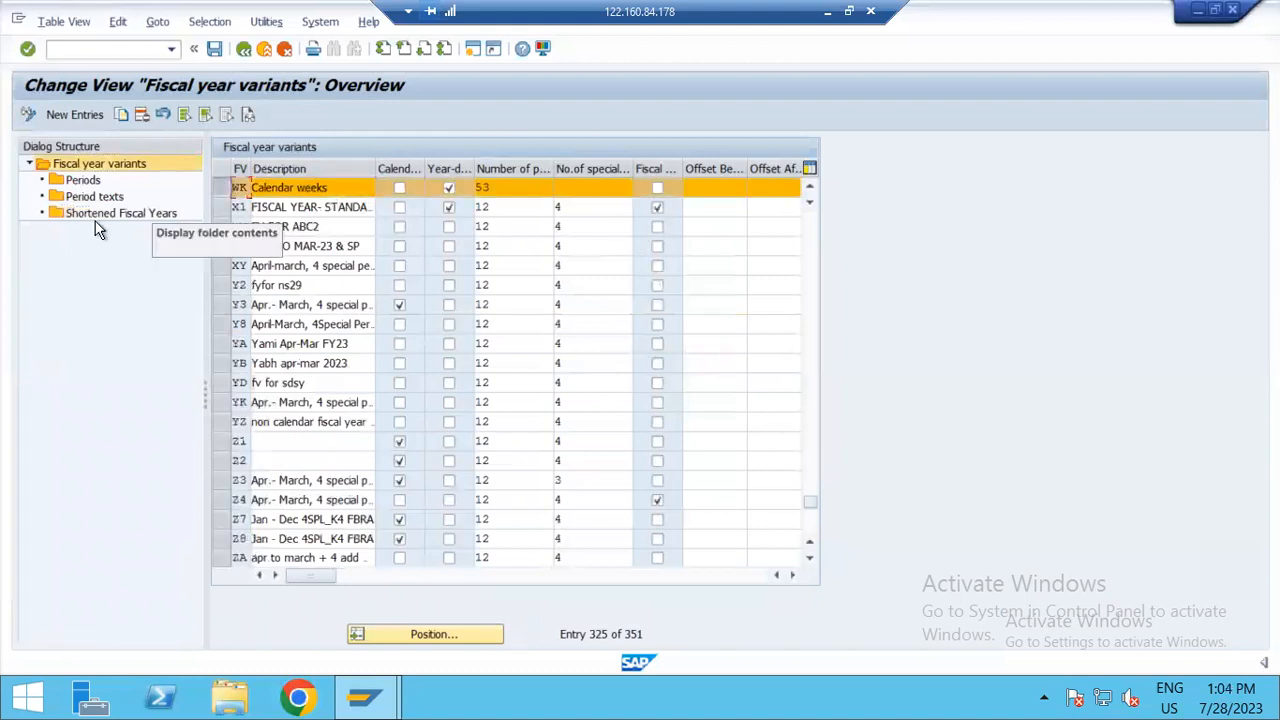
Step: Open the shortened fiscal years of variant WK for fiscal year 2021, and return to the variants overview
double_click(87, 210)
text(2)
key(BackSpace)
text(202)
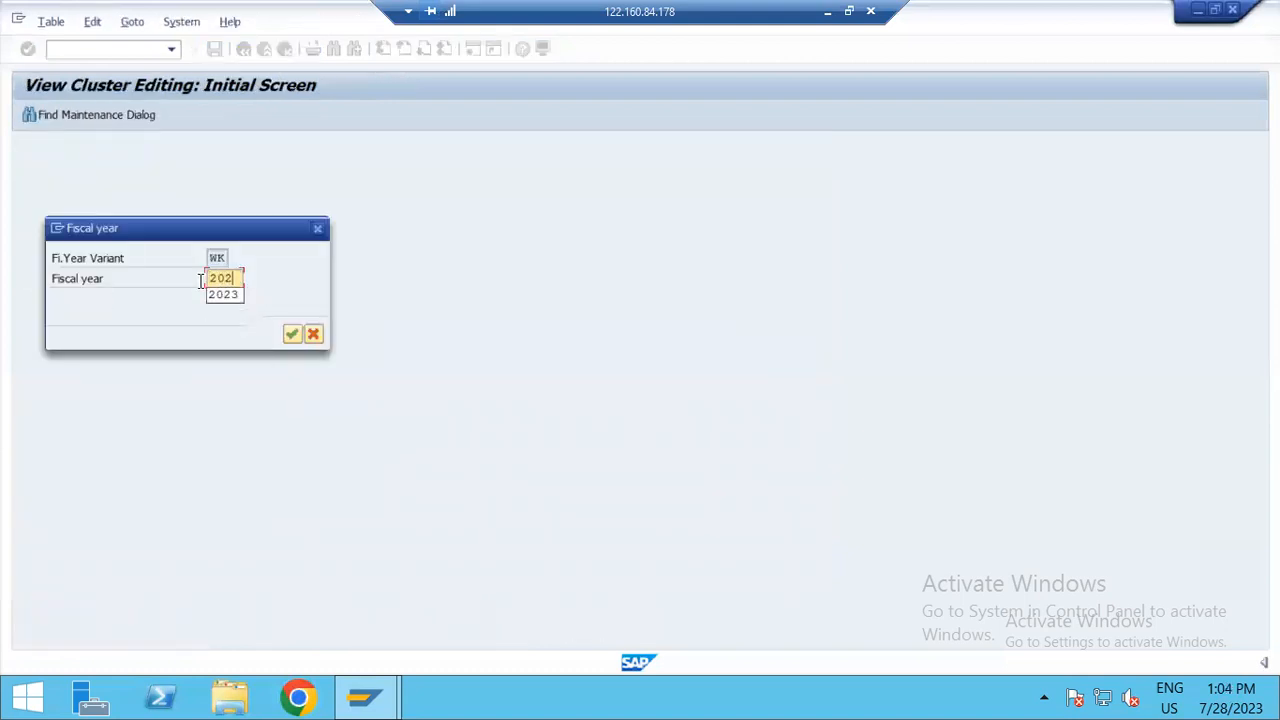
text(1)
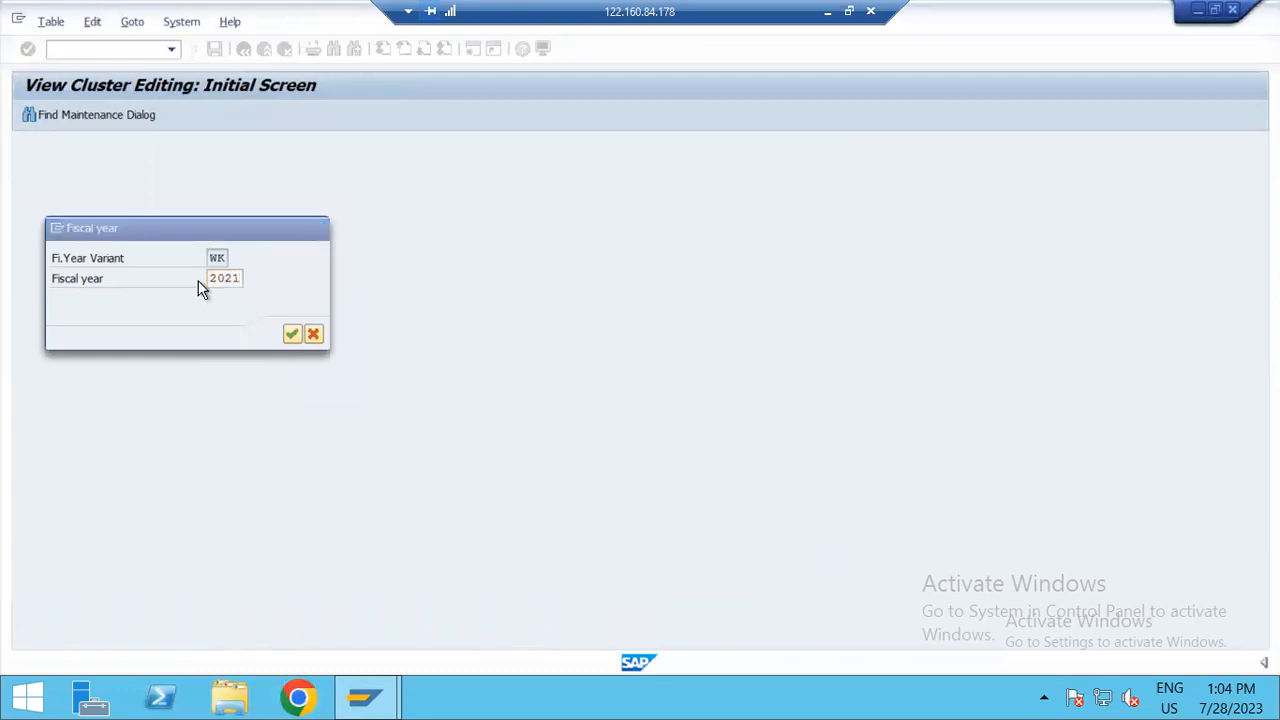
key(Return)
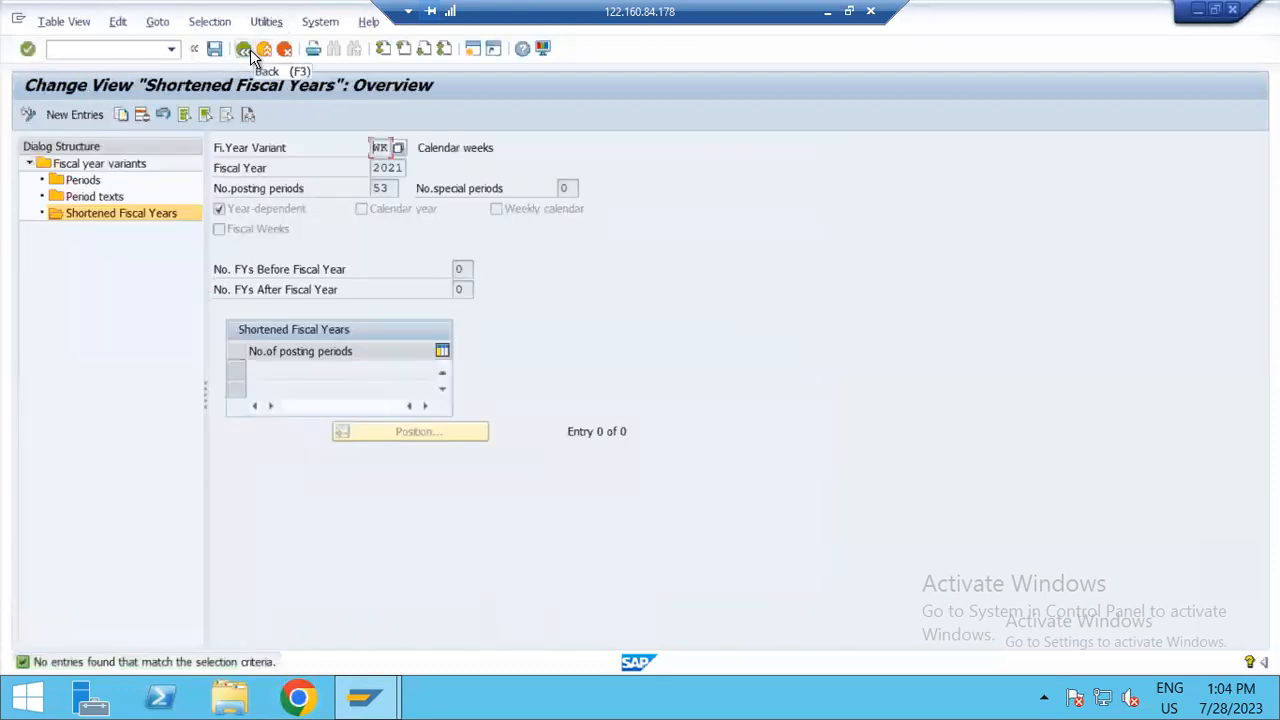
click(250, 49)
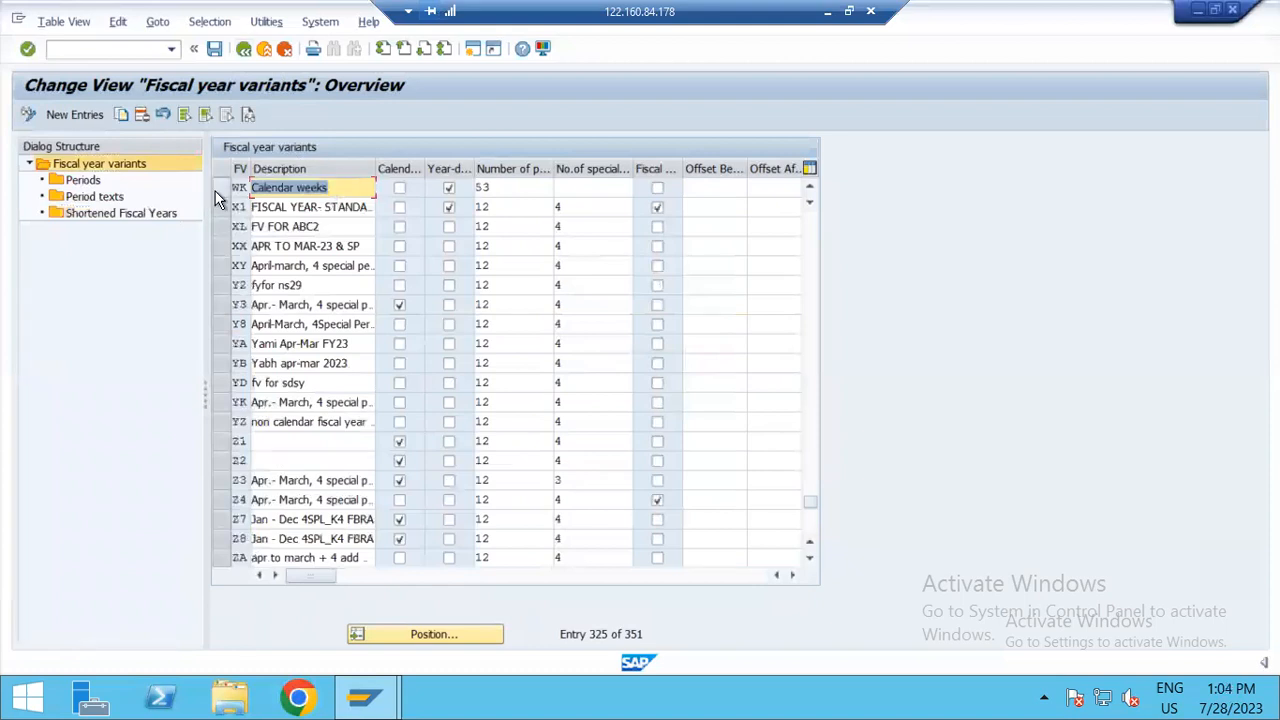
Step: Open the shortened fiscal years of variant WK for fiscal year 1994, and return to the variants overview
click(218, 187)
click(128, 218)
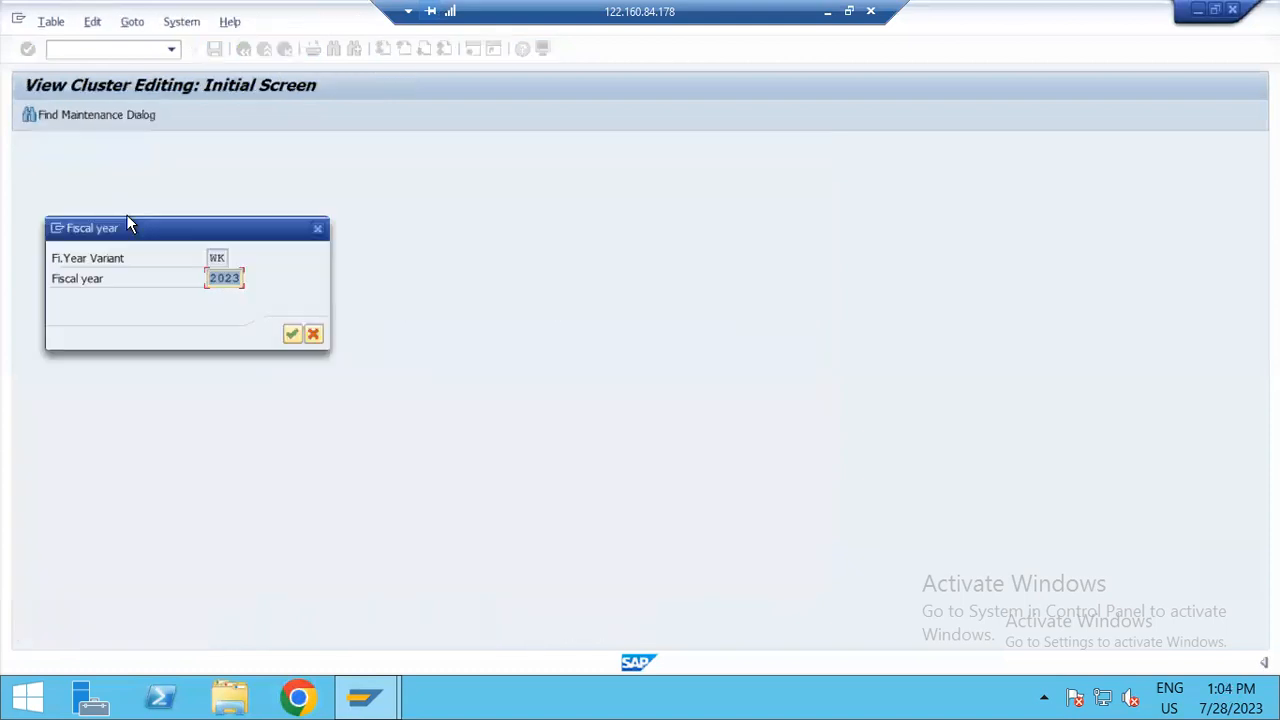
text(1993)
key(BackSpace)
text(4)
key(Return)
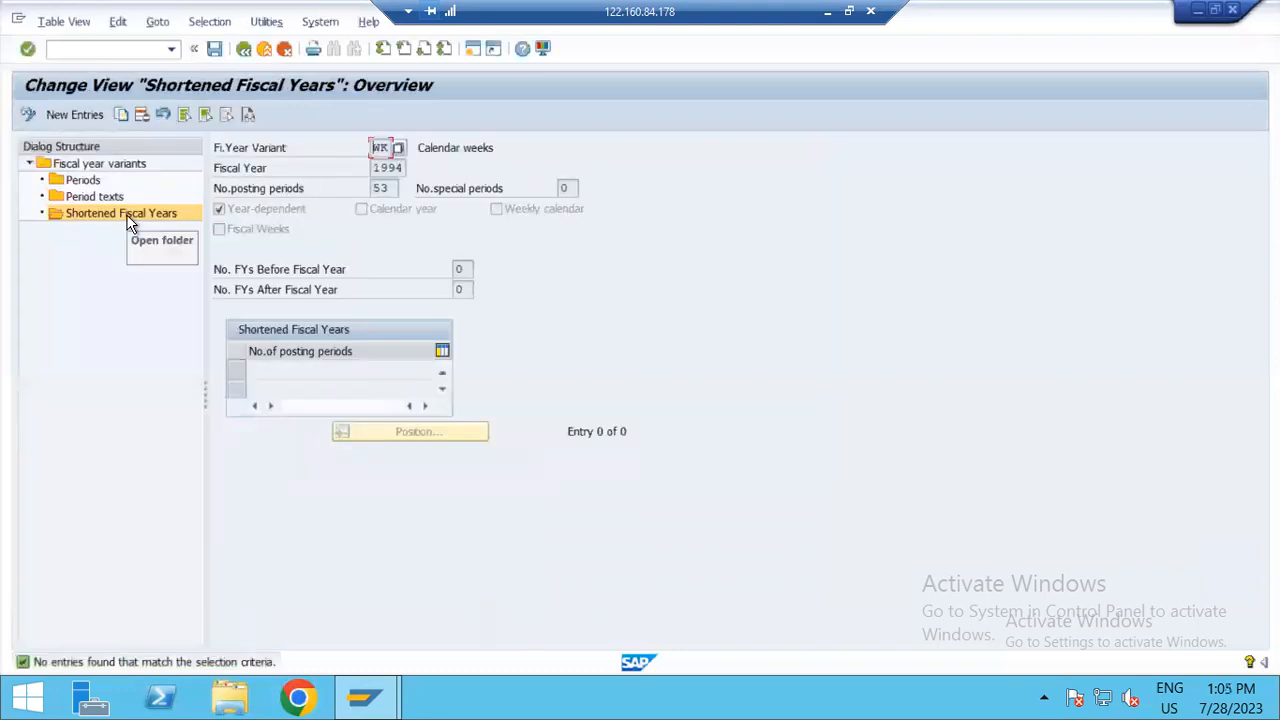
click(243, 49)
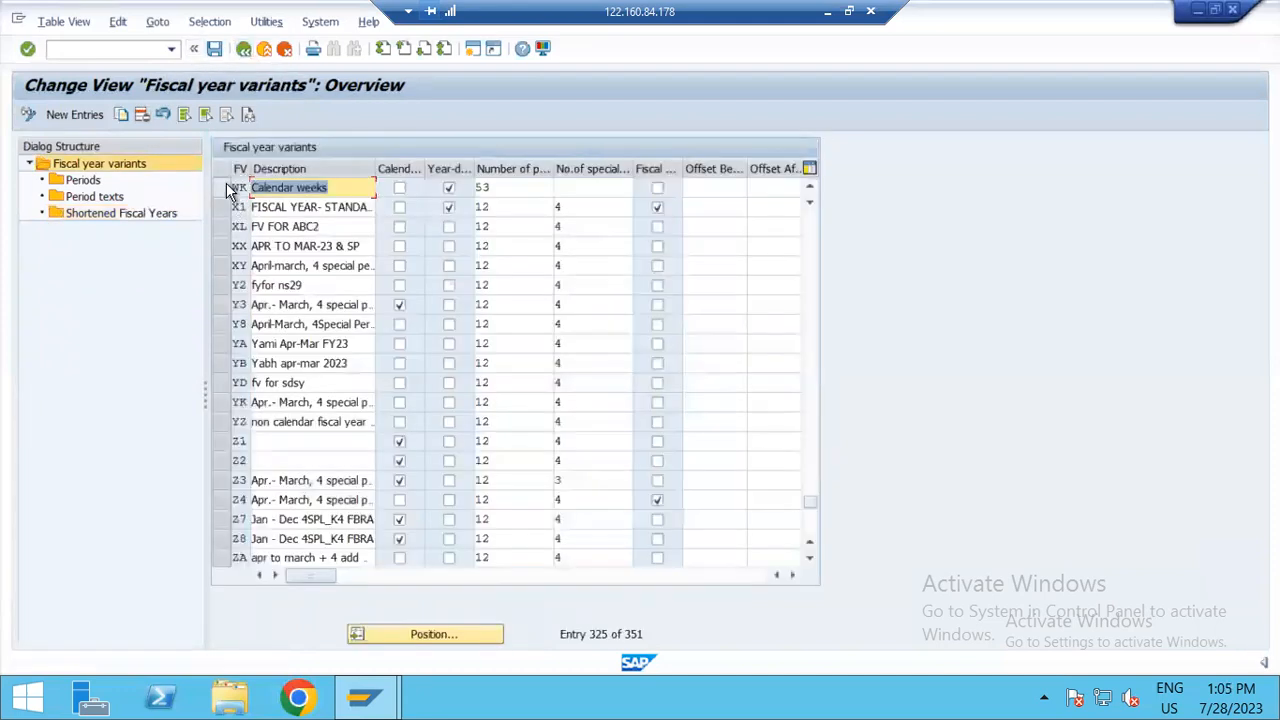
Step: Open the shortened fiscal years of variant WK for fiscal year 1999, and return to the variants overview
click(224, 187)
double_click(84, 215)
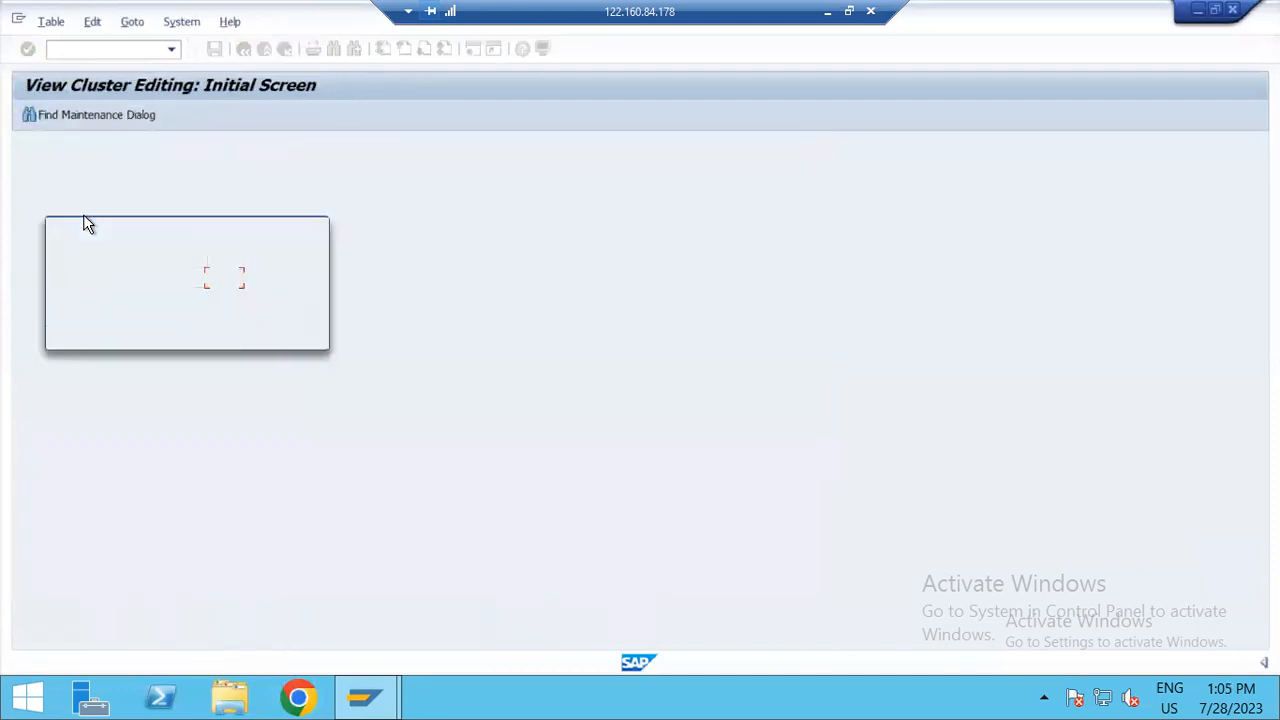
text(1999)
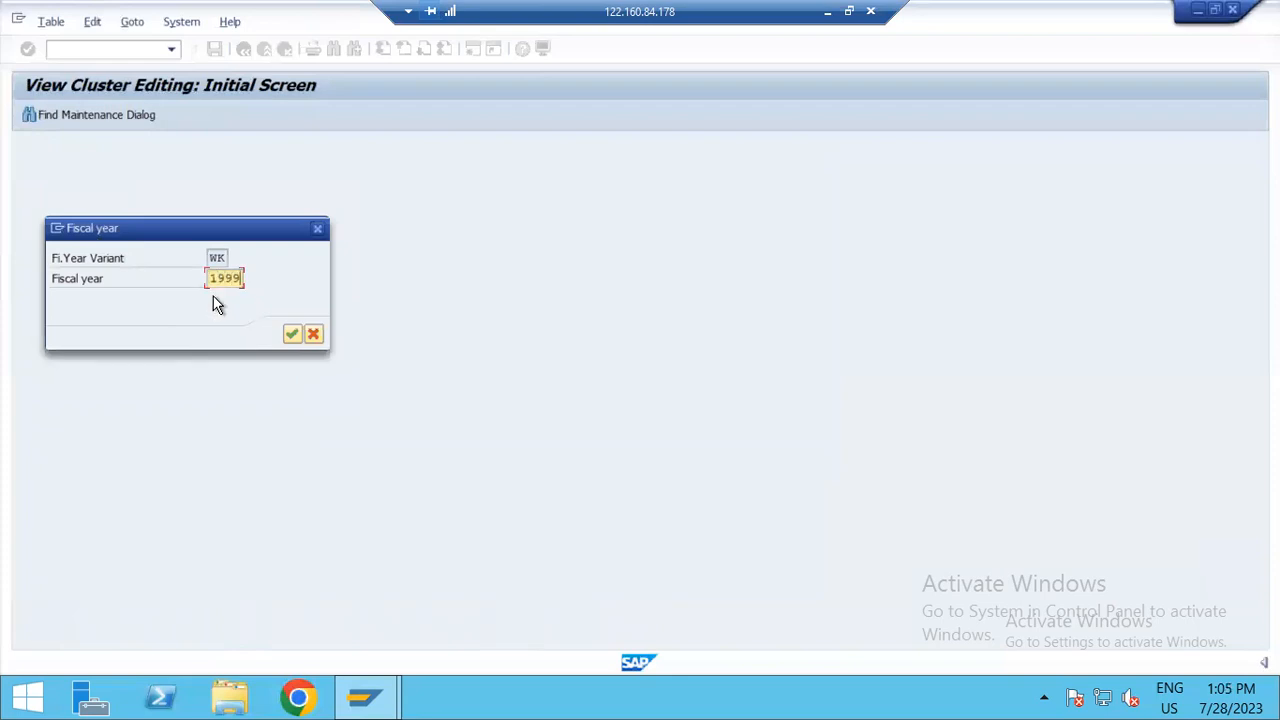
key(Return)
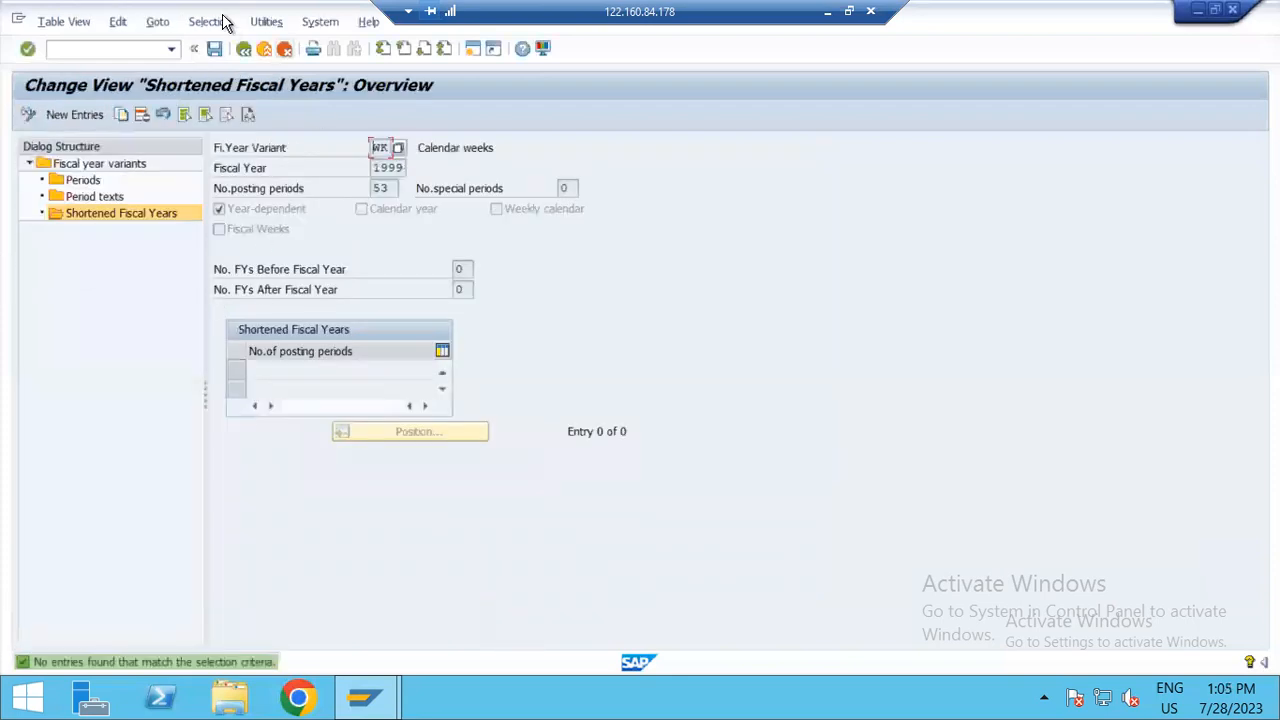
click(244, 50)
Step: Look over the variants around WK, reduce the remote desktop to a window, and switch to the PowerPoint slide show on fiscal year variants
click(329, 265)
scroll(300, 262, up, 1)
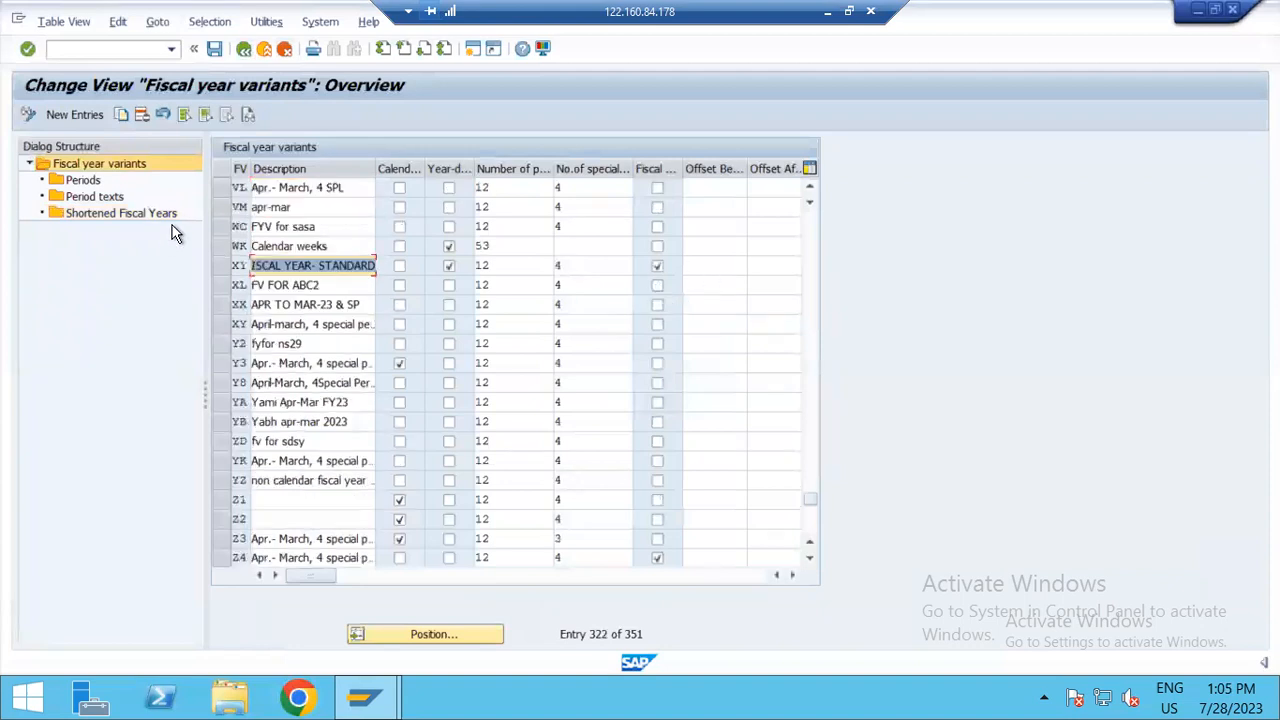
click(290, 321)
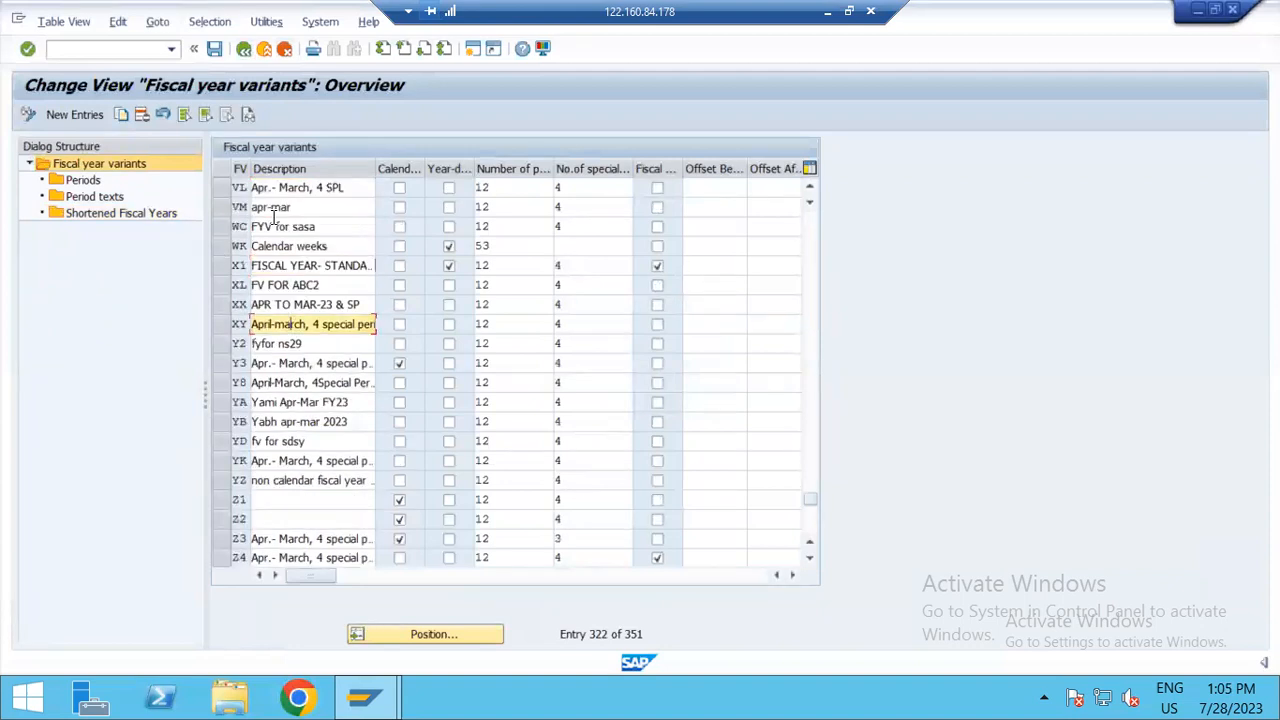
key(alt+Tab)
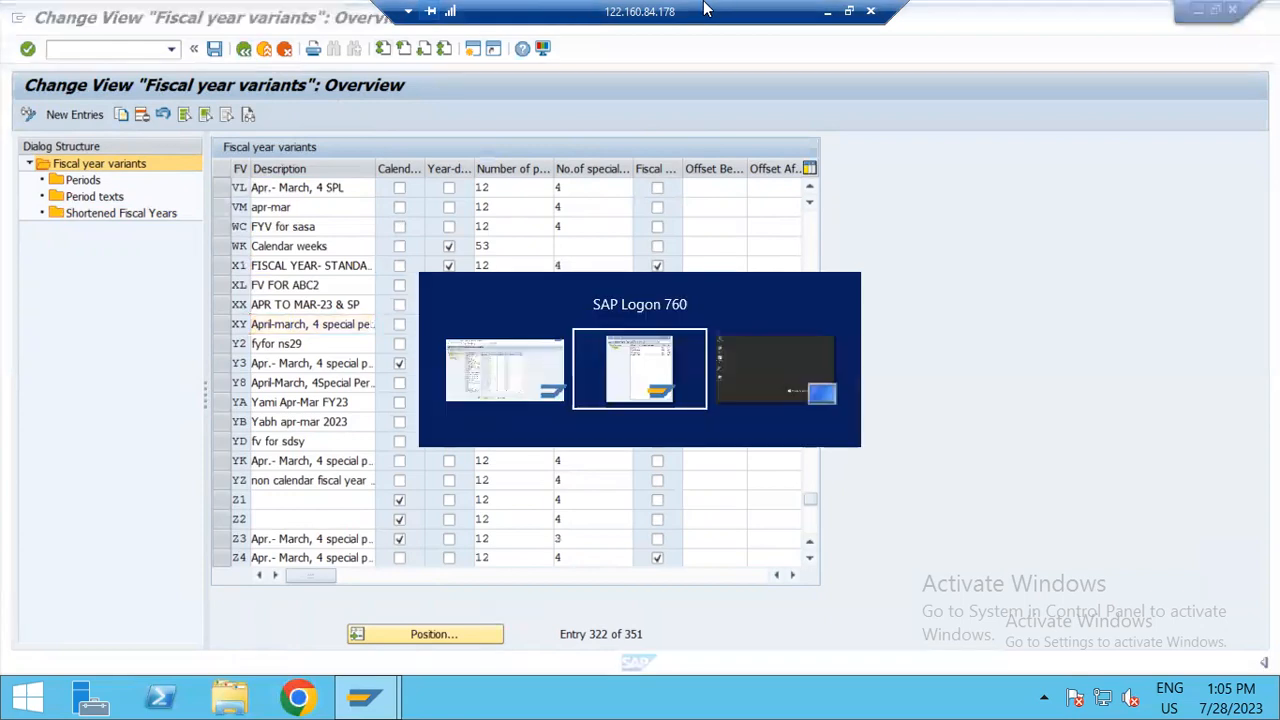
click(849, 11)
key(alt+Tab)
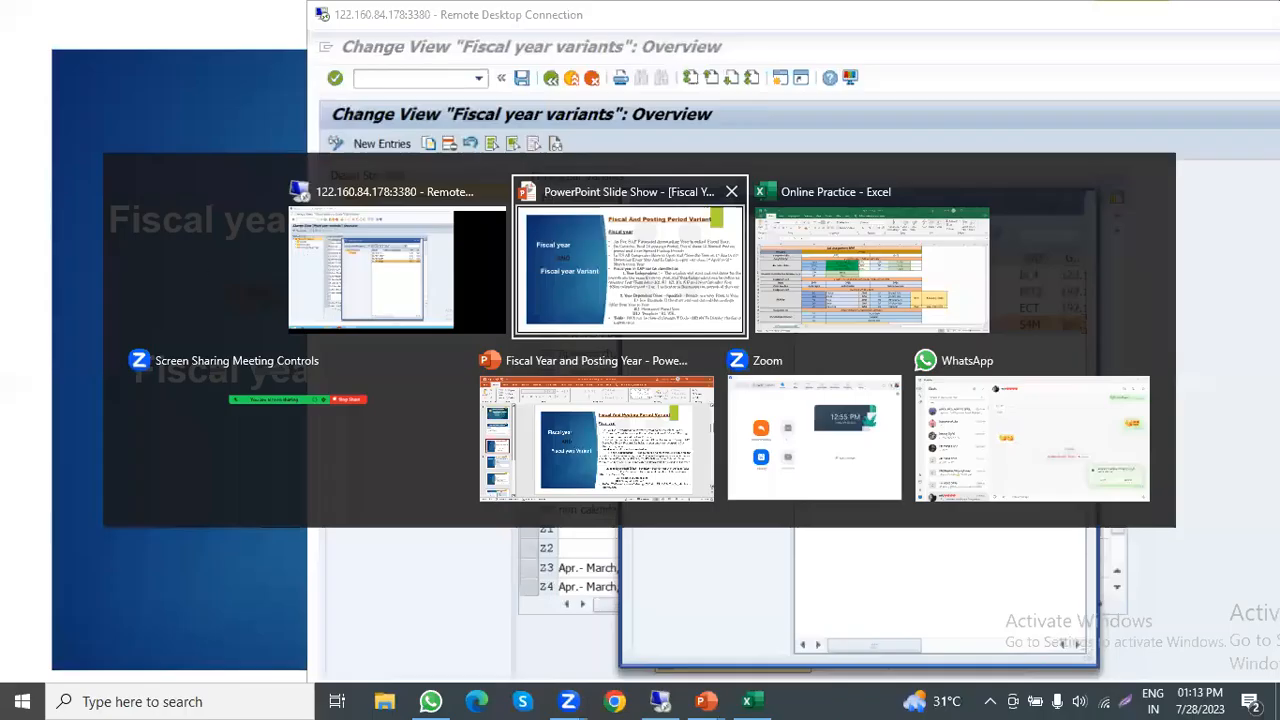
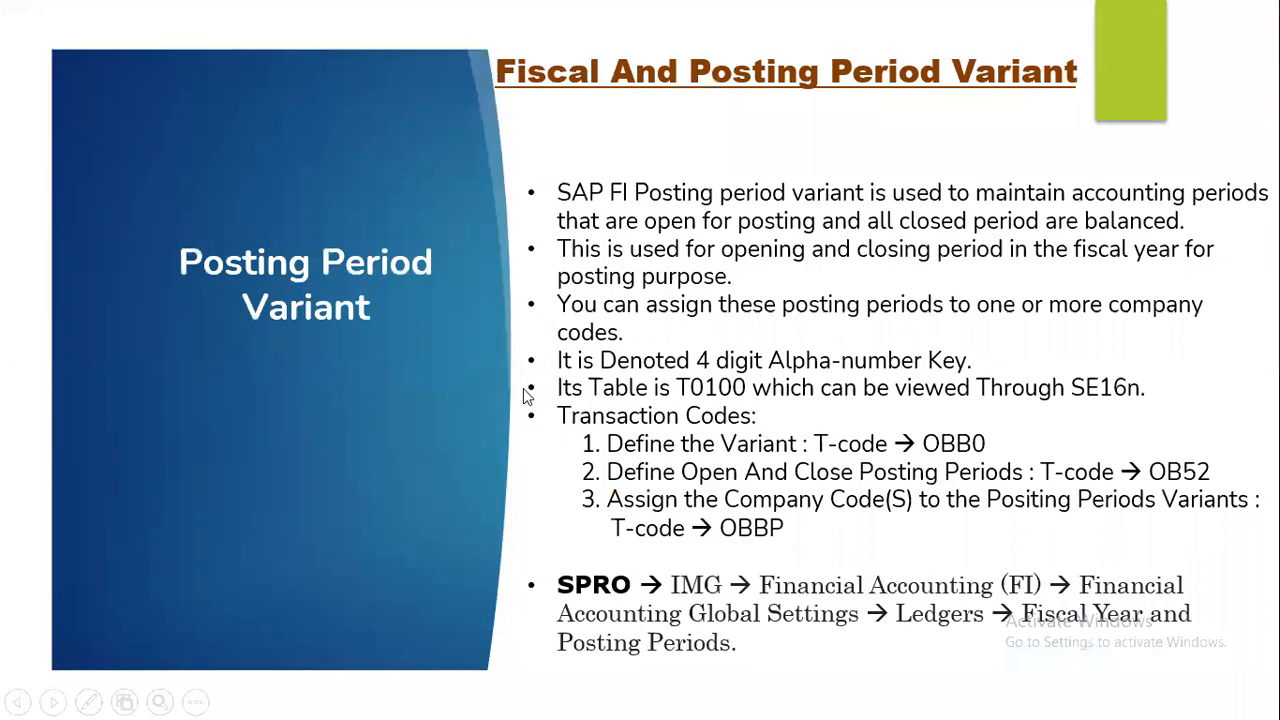
Step: Copy company code ZHT1 from the Online Practice workbook in Excel and position SAP's fiscal year variant assignment list at that code
key(alt+Tab)
key(Tab)
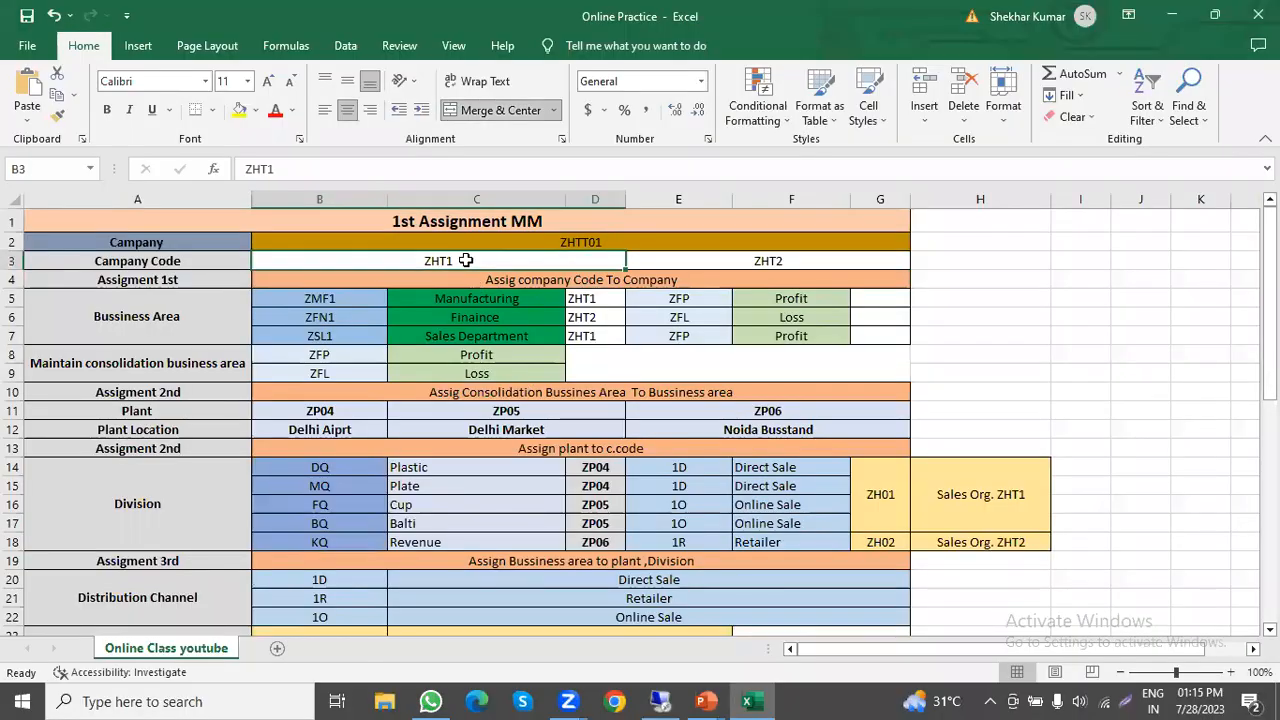
key(ctrl+c)
key(alt+Tab)
key(Tab)
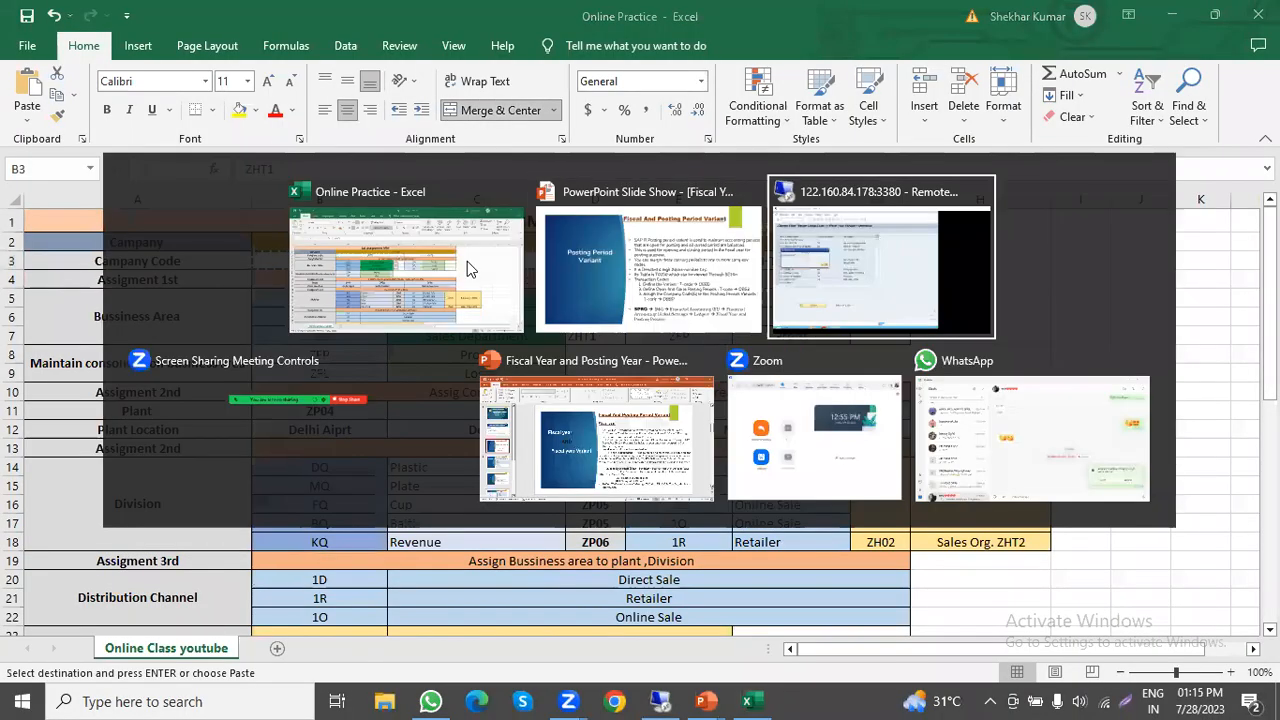
click(520, 287)
key(ctrl+v)
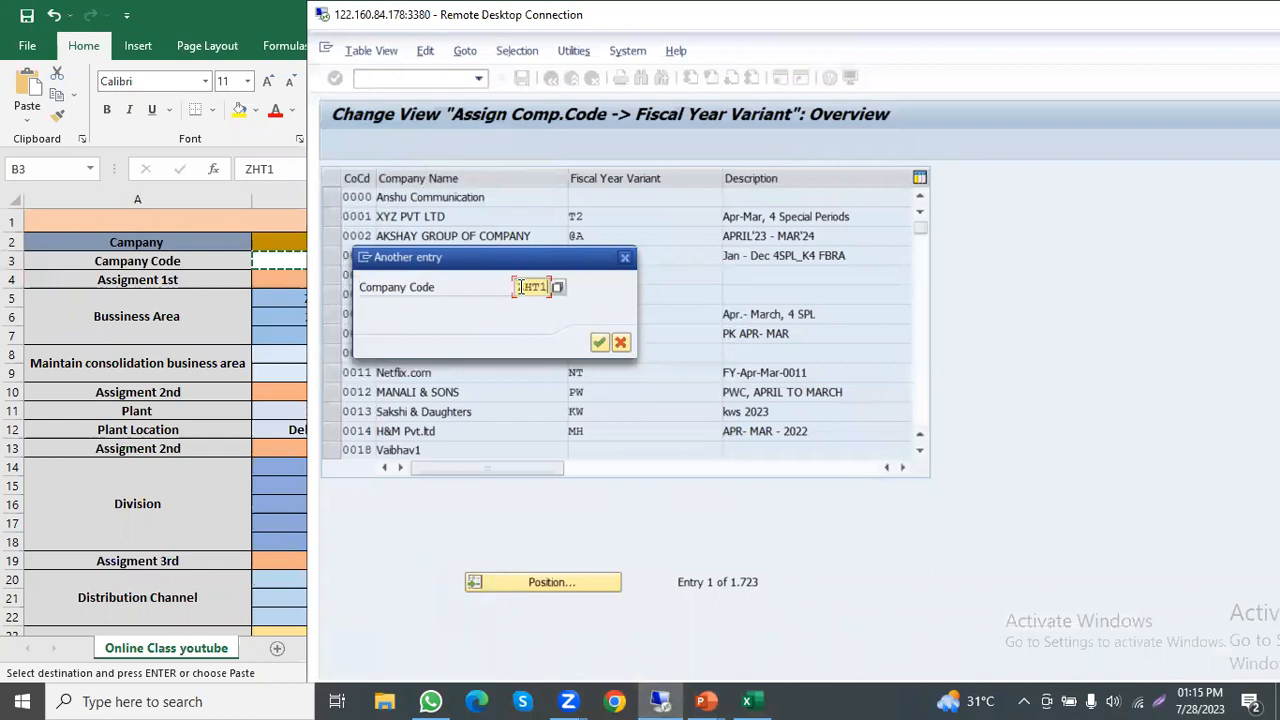
click(597, 343)
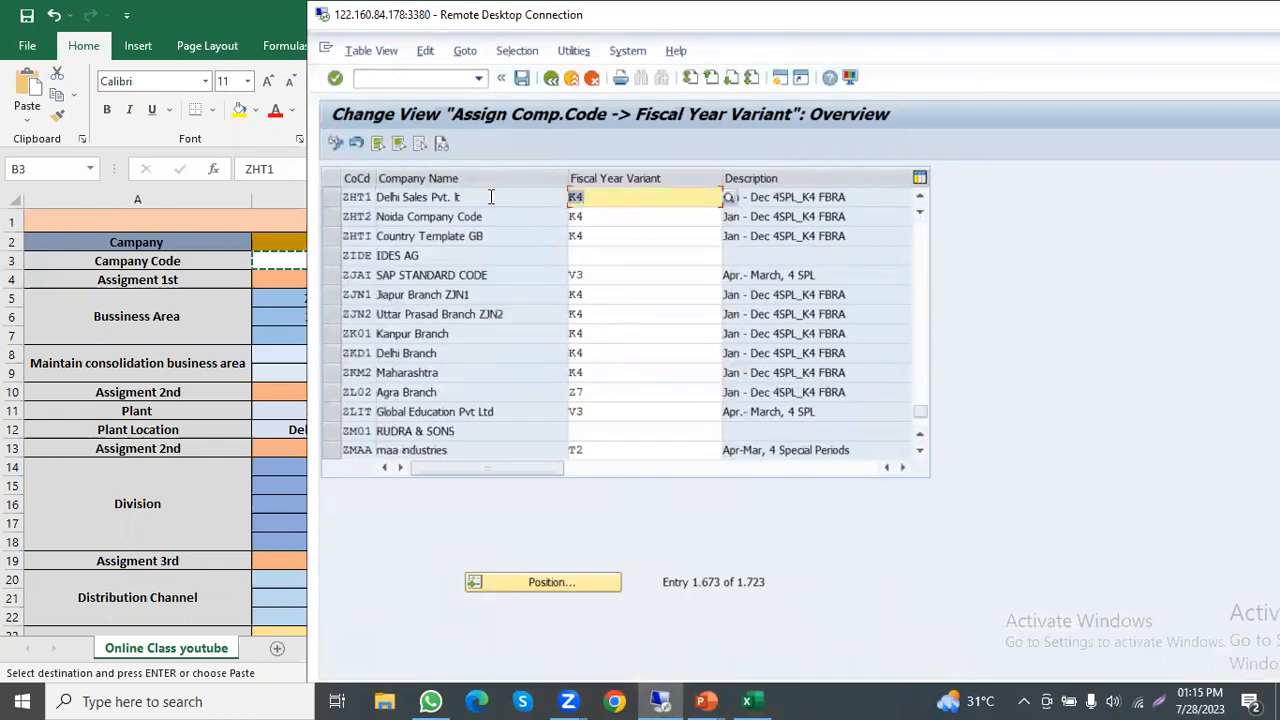
Step: Assign fiscal year variant PL to company codes ZHT1 and ZHT2
text(PL)
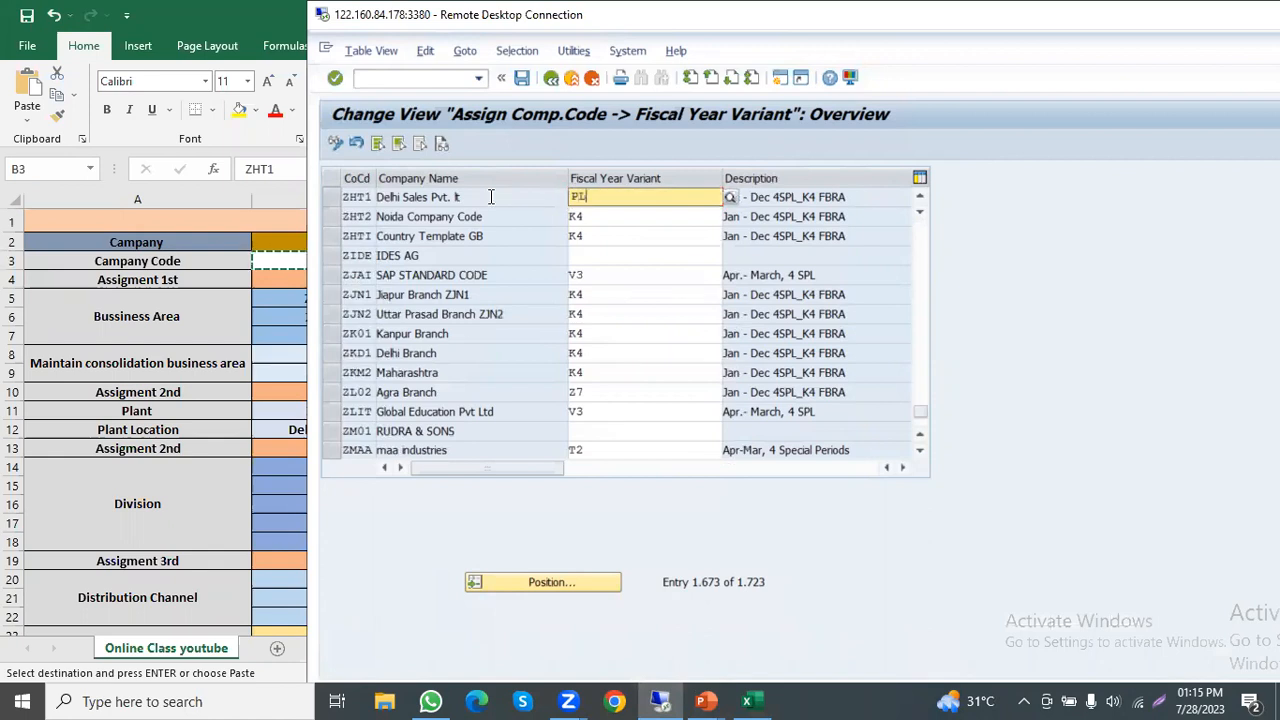
key(BackSpace)
text(L)
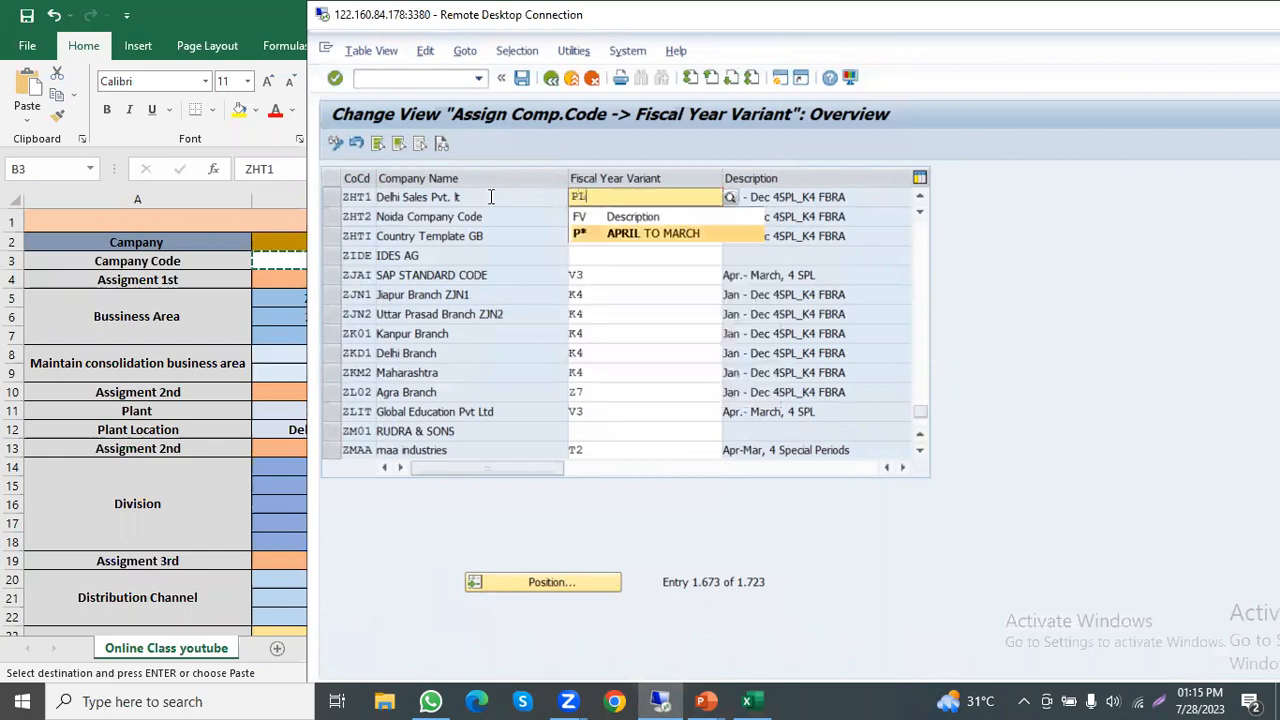
click(605, 228)
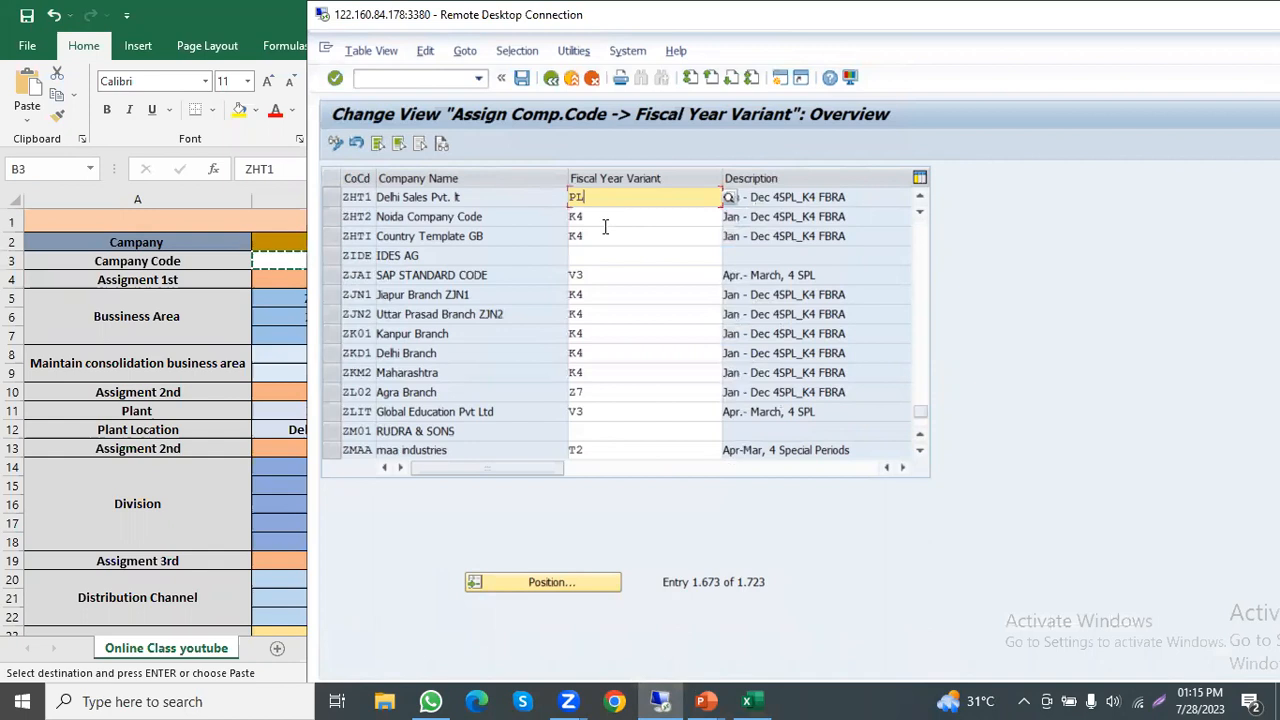
click(605, 224)
text(PL)
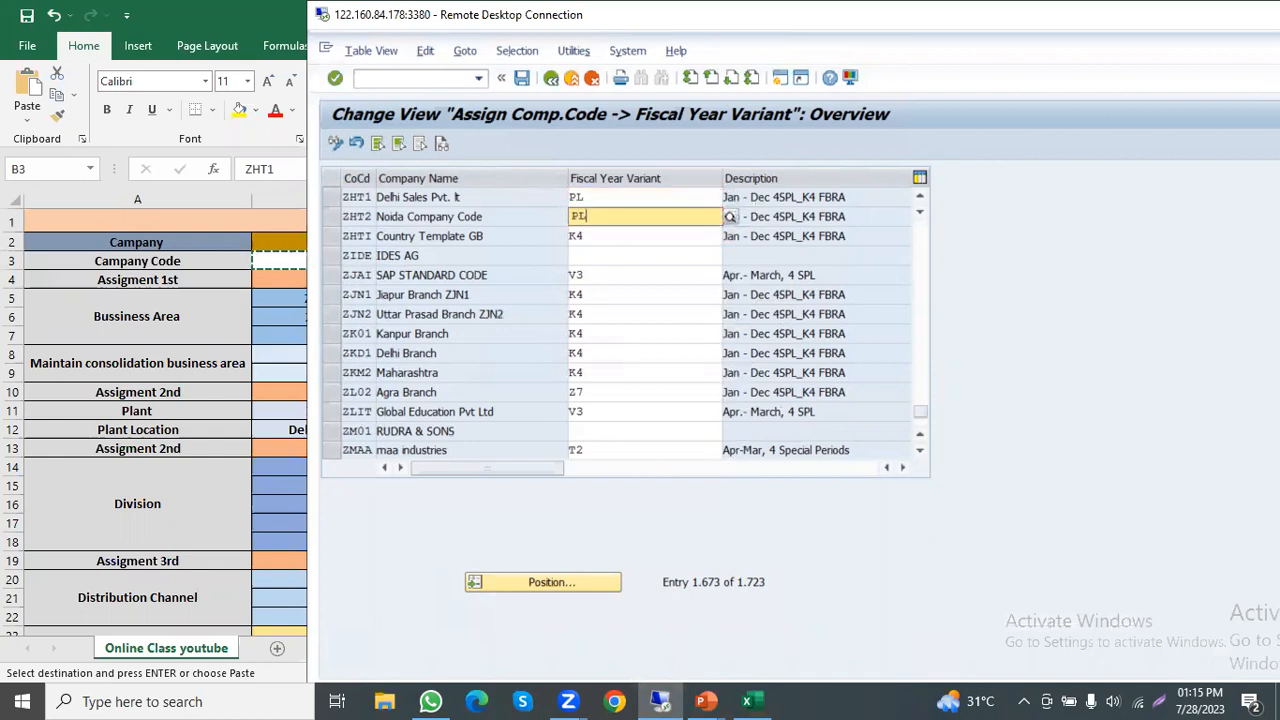
key(Return)
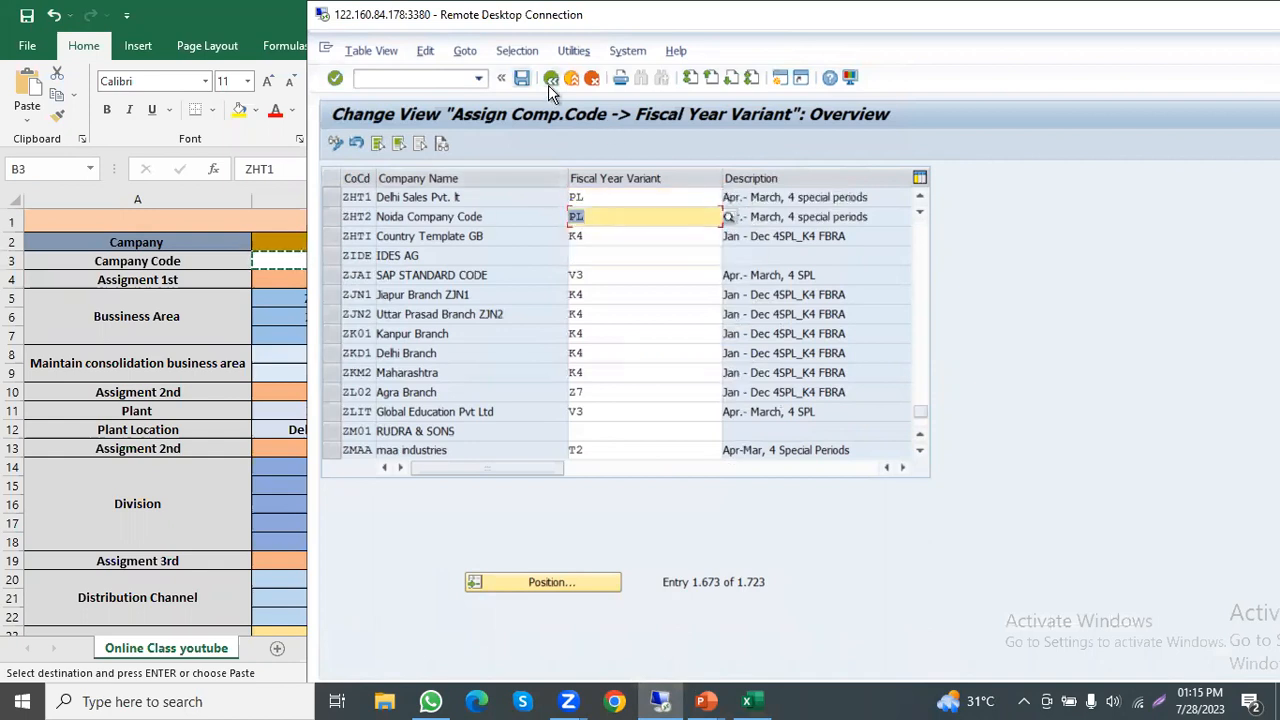
Step: Save the fiscal year variant assignments in the proposed customizing request, with the remote desktop full screen, and return to the IMG structure
click(551, 80)
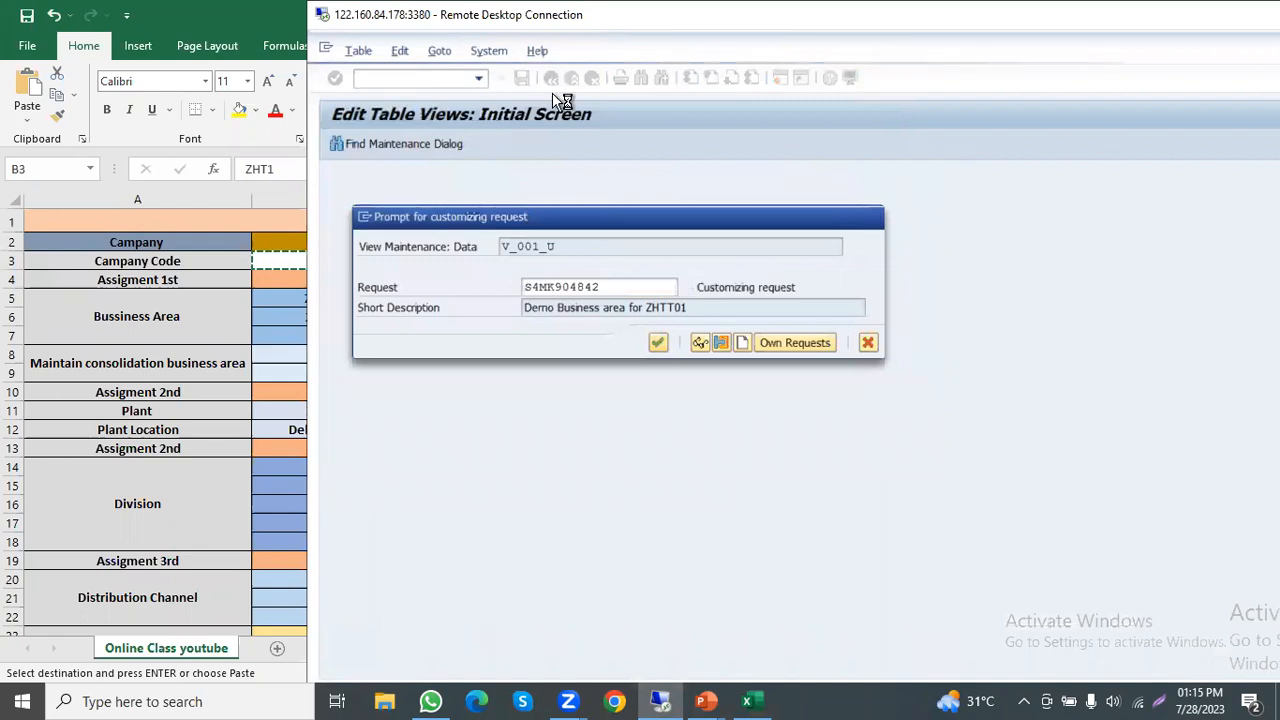
double_click(564, 14)
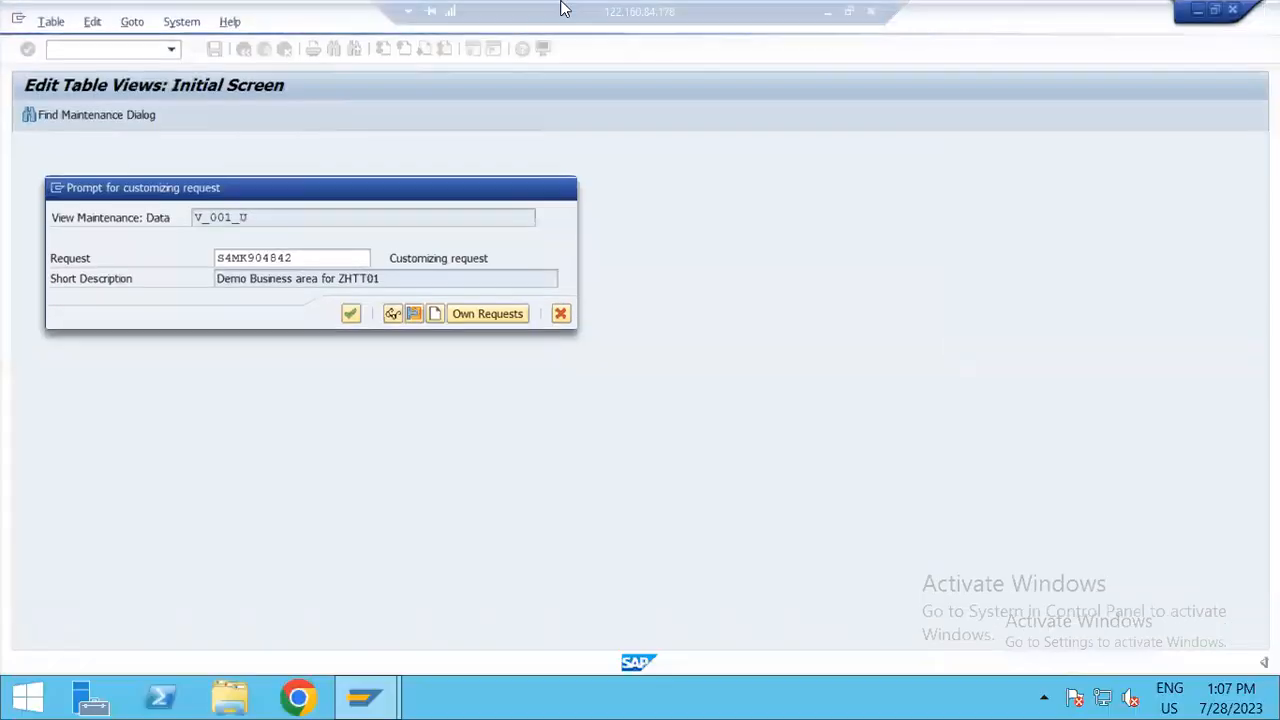
click(350, 313)
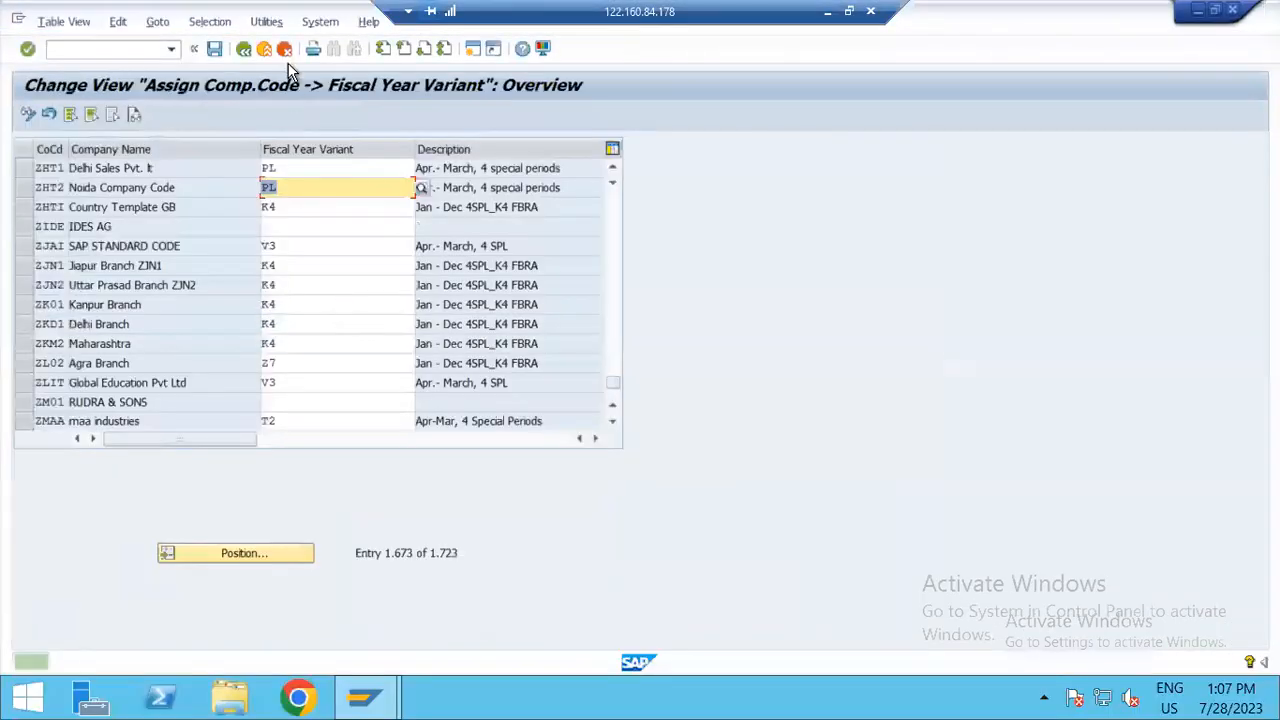
click(242, 50)
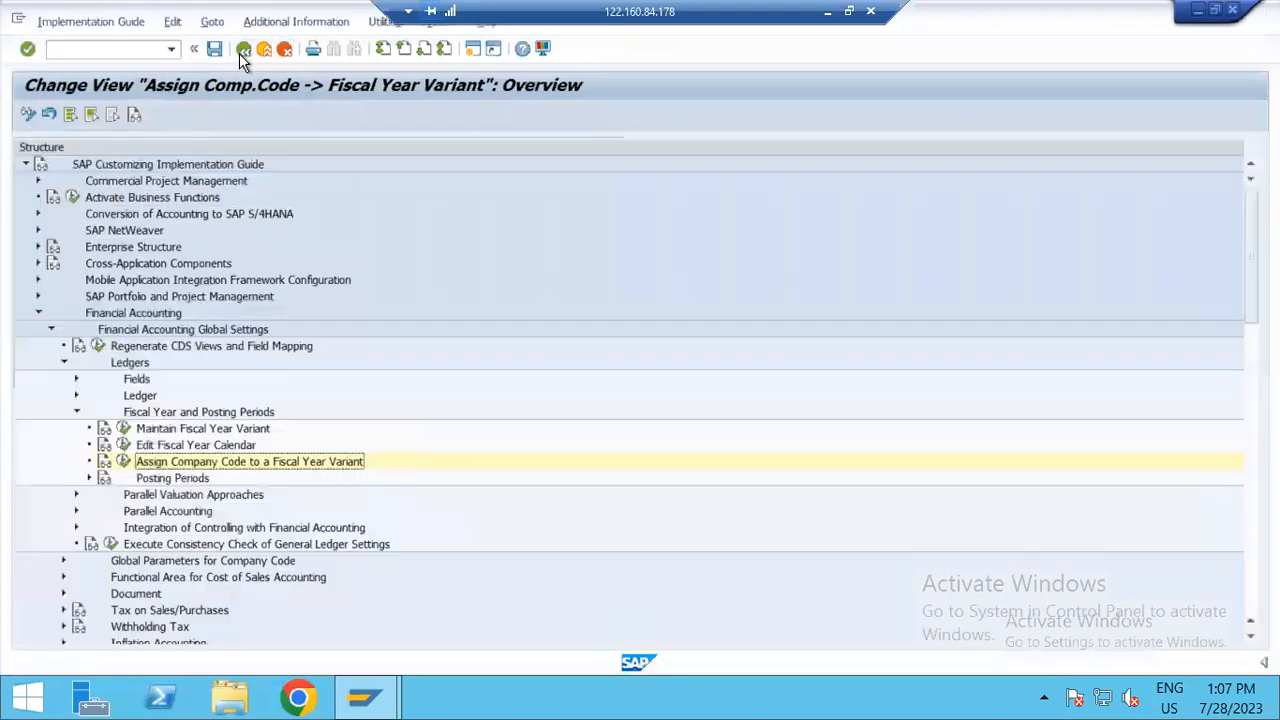
Step: Open Define Variants for Open Posting Periods under Posting Periods and start a new entry with variant key ZPVH
click(89, 477)
click(136, 494)
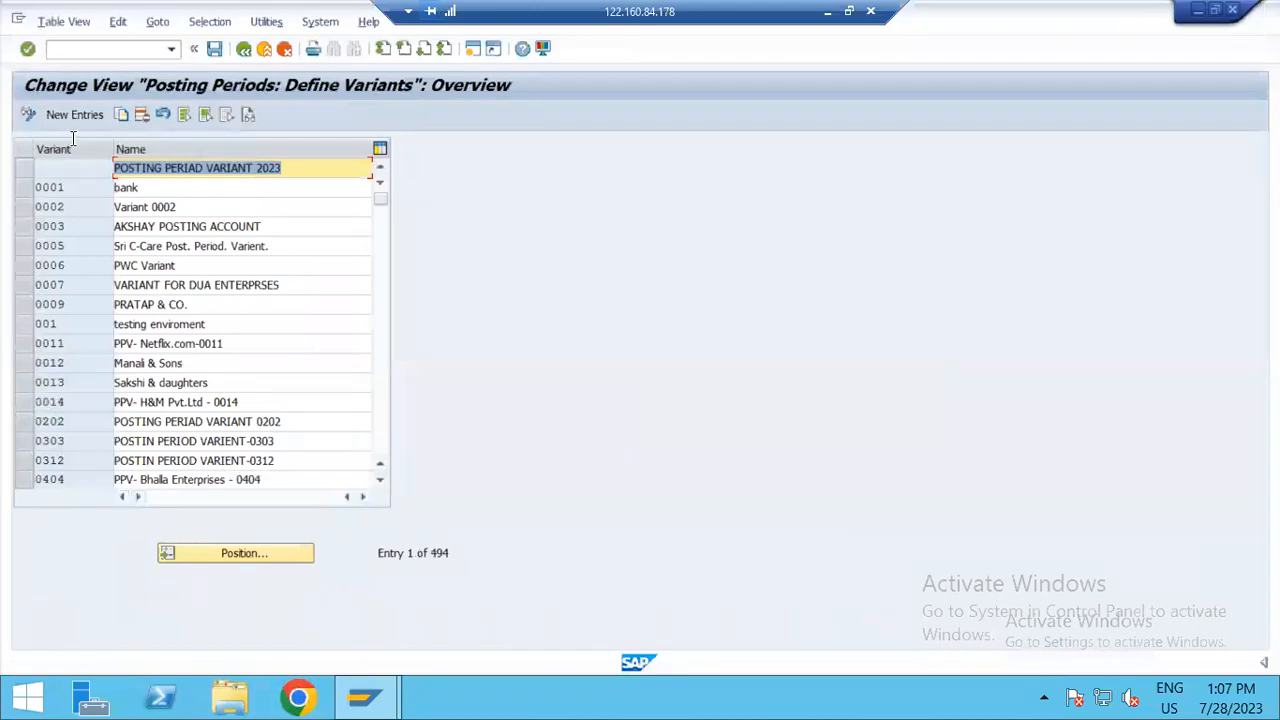
click(78, 117)
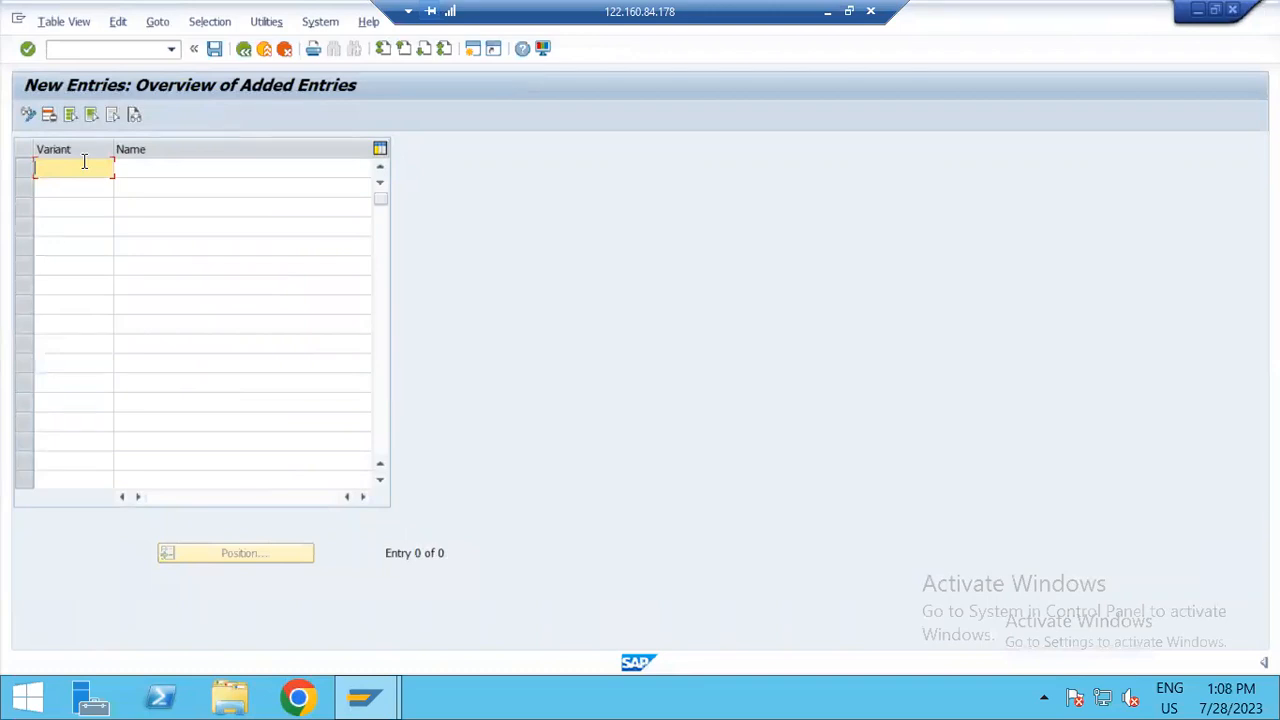
text(z)
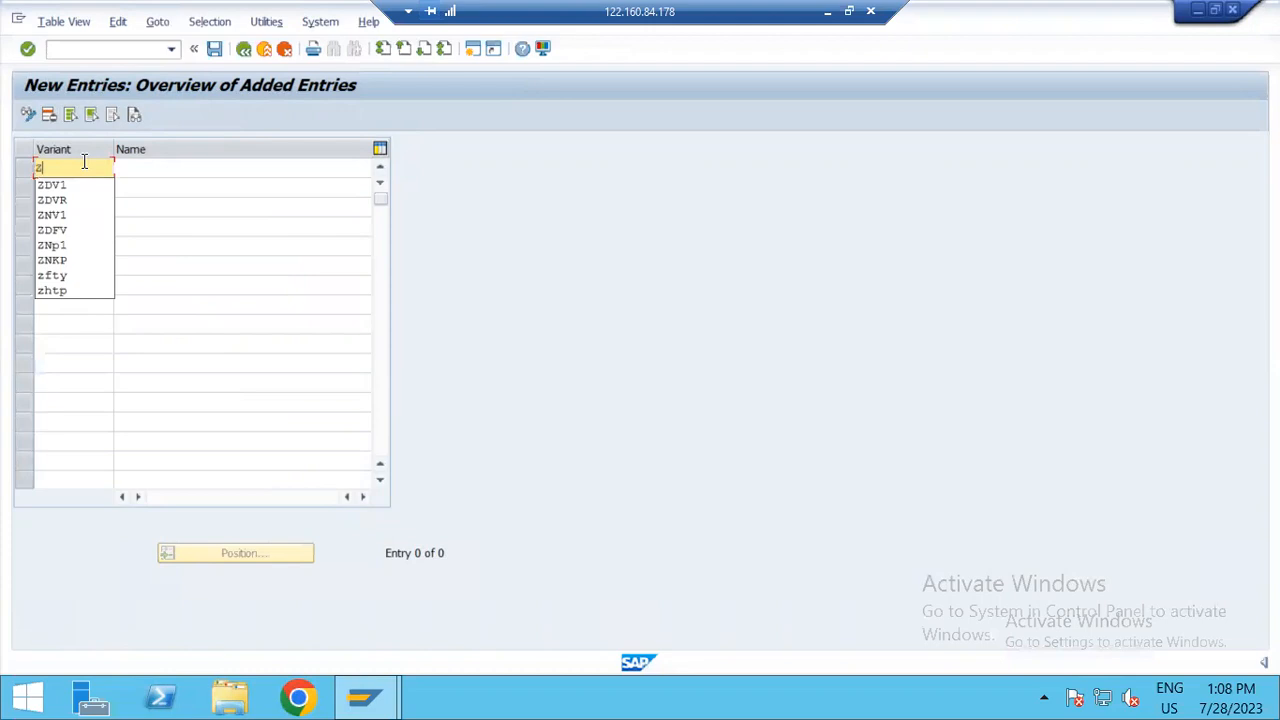
text(p)
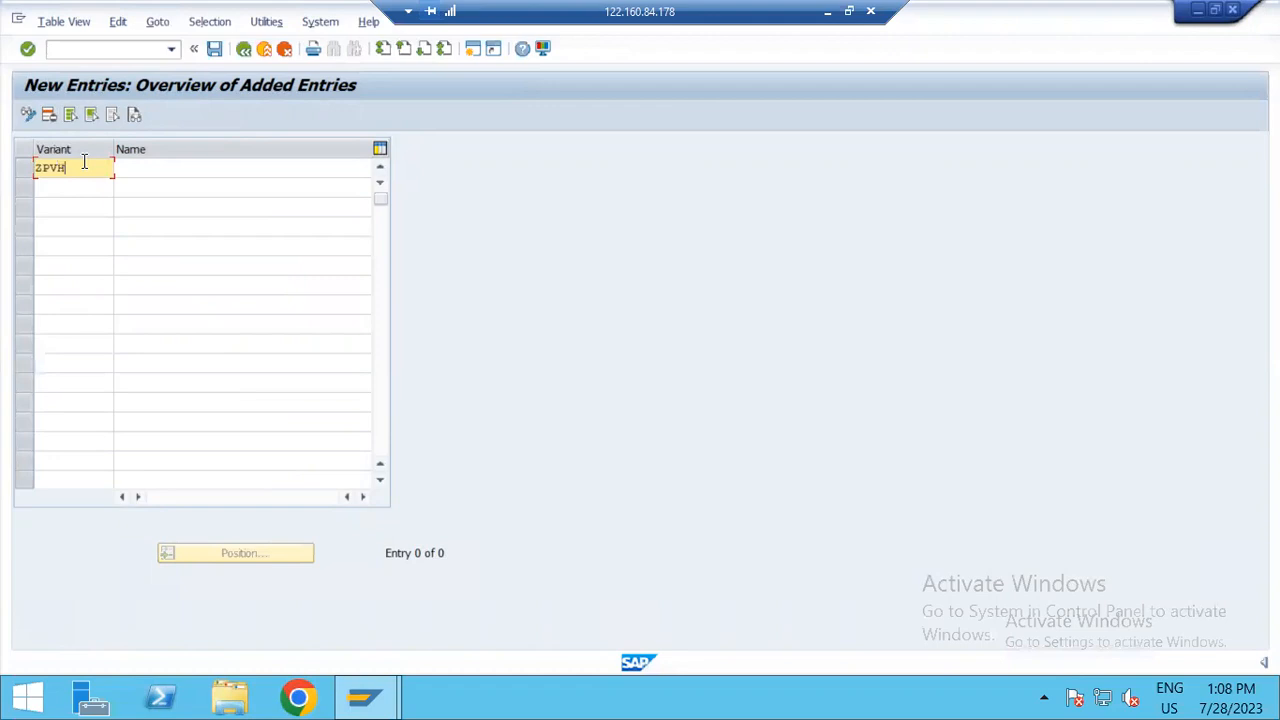
Step: Fill the ZPVH variant's name from the earlier entry "Posting Period Var. ZDHGSR" and remove its trailing code
key(Tab)
key(Down)
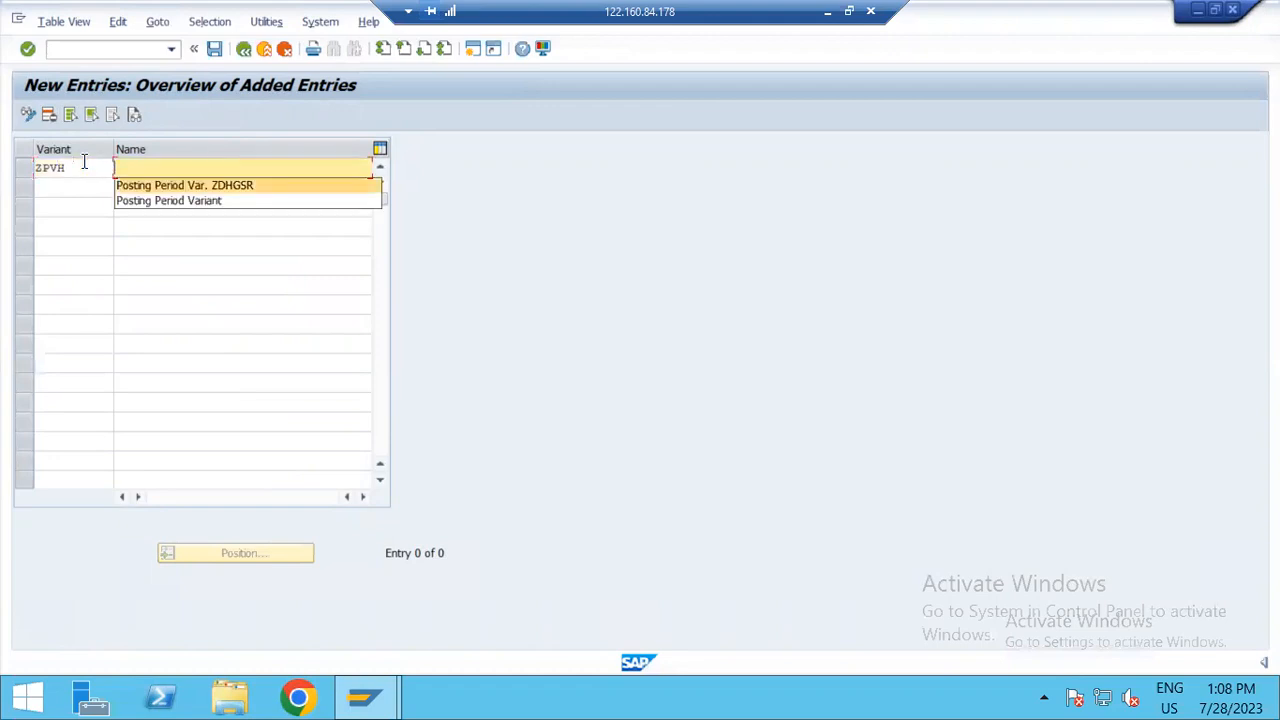
key(Return)
key(BackSpace)
key(BackSpace)
key(BackSpace)
key(BackSpace)
Step: Copy company ZHTT01 from the Excel workbook and complete the variant's name in SAP as "Posting Period Var. ZHTT01"
key(alt+Tab)
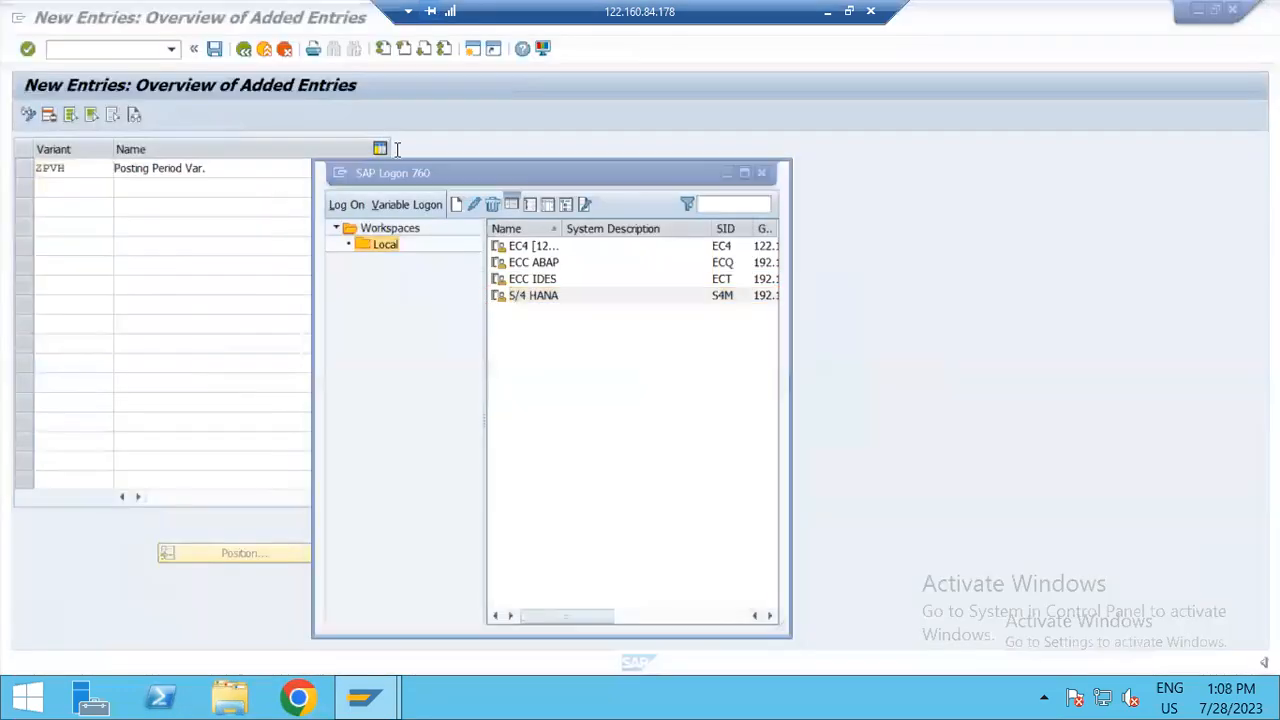
key(alt+Tab)
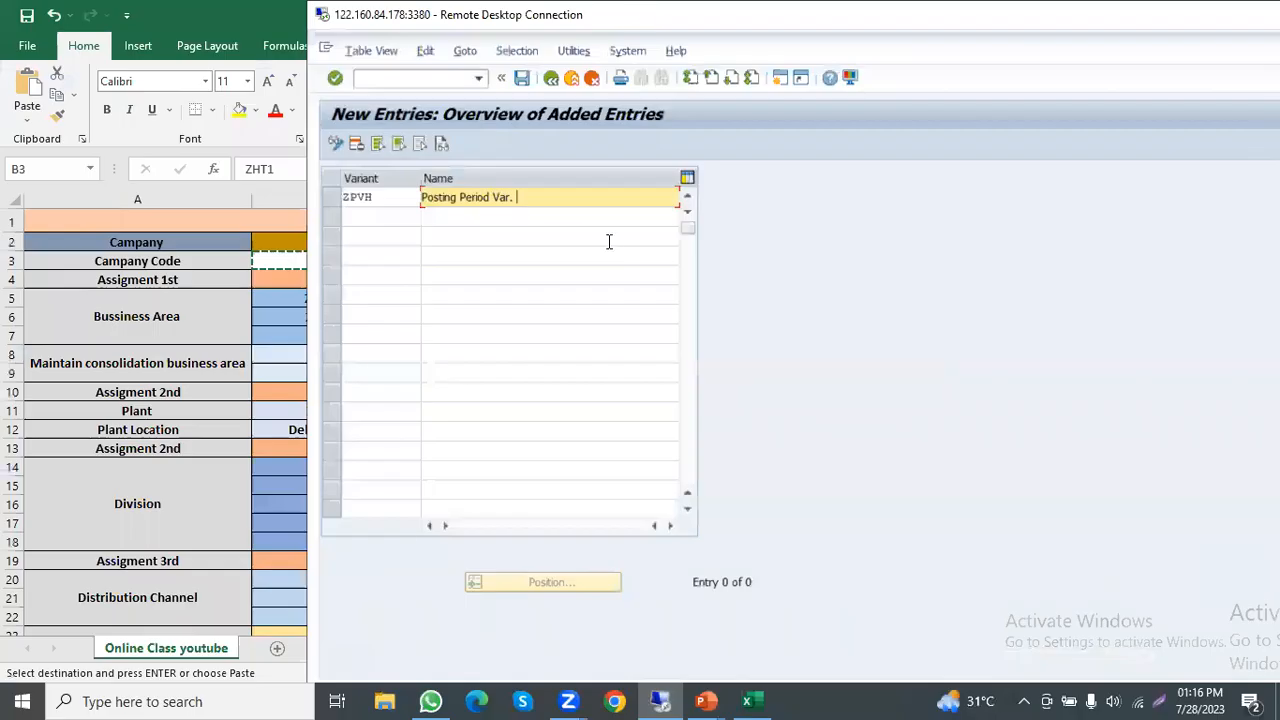
key(alt+Tab)
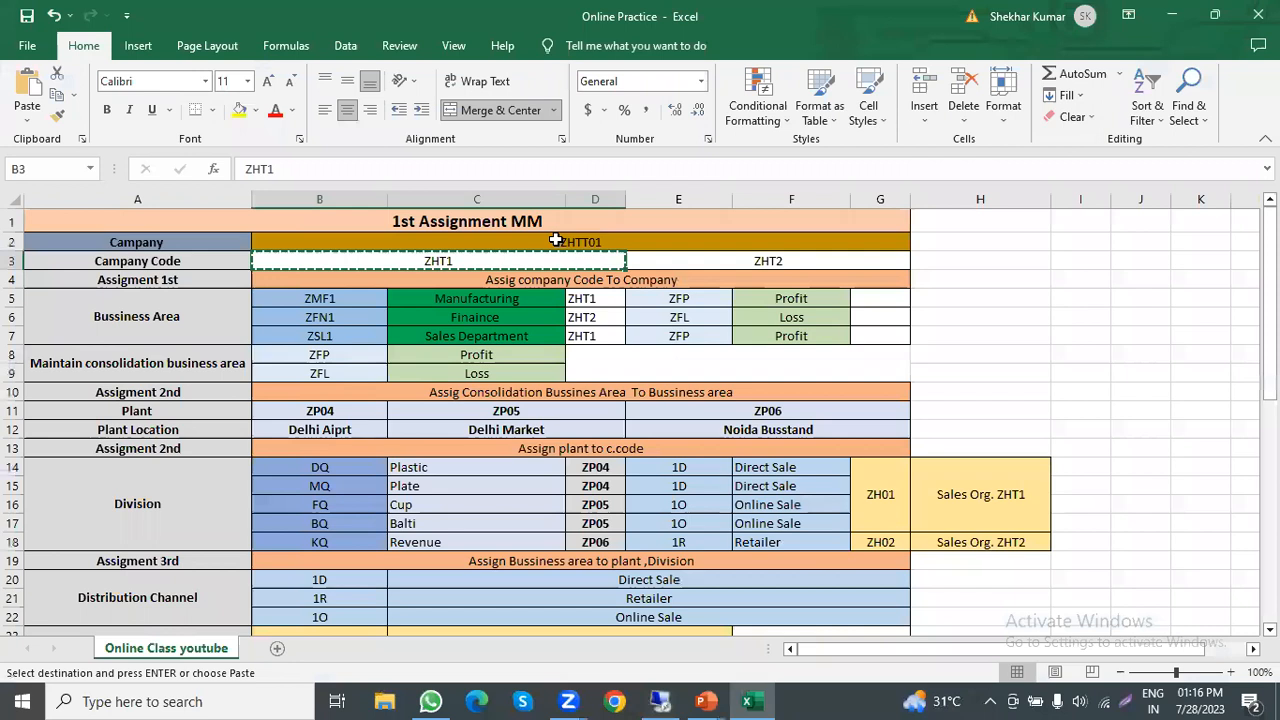
click(555, 240)
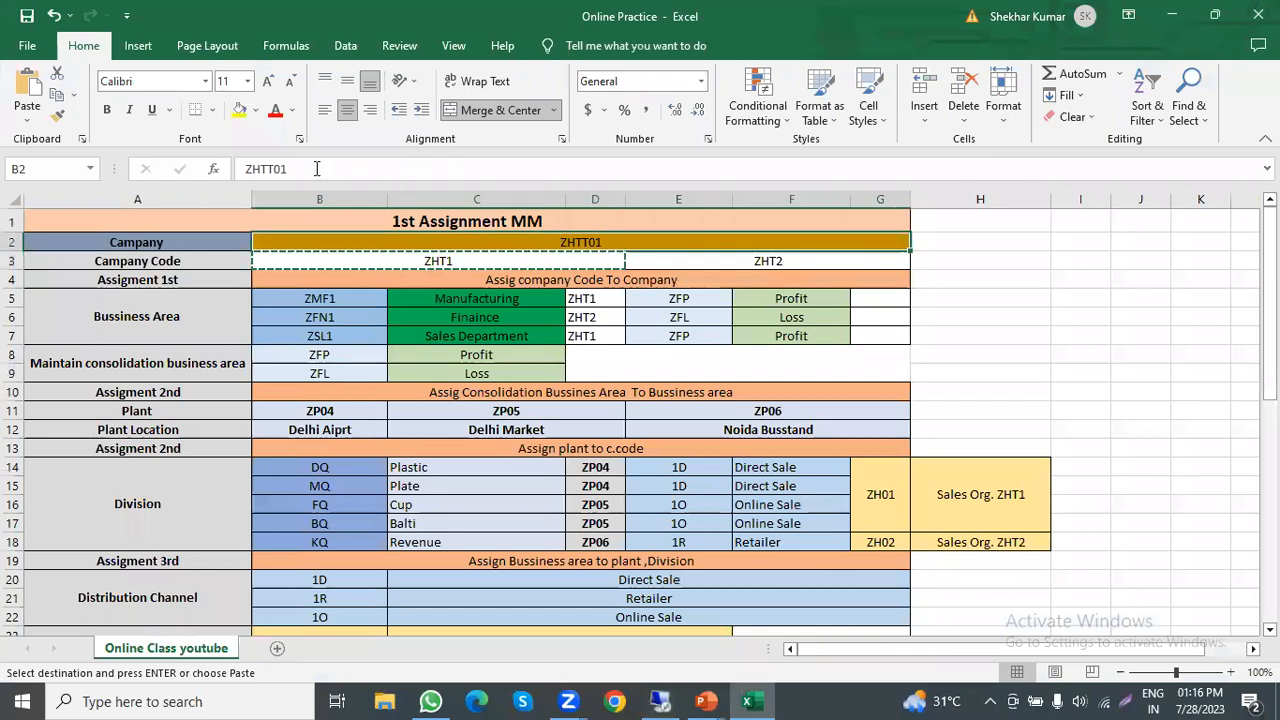
double_click(248, 169)
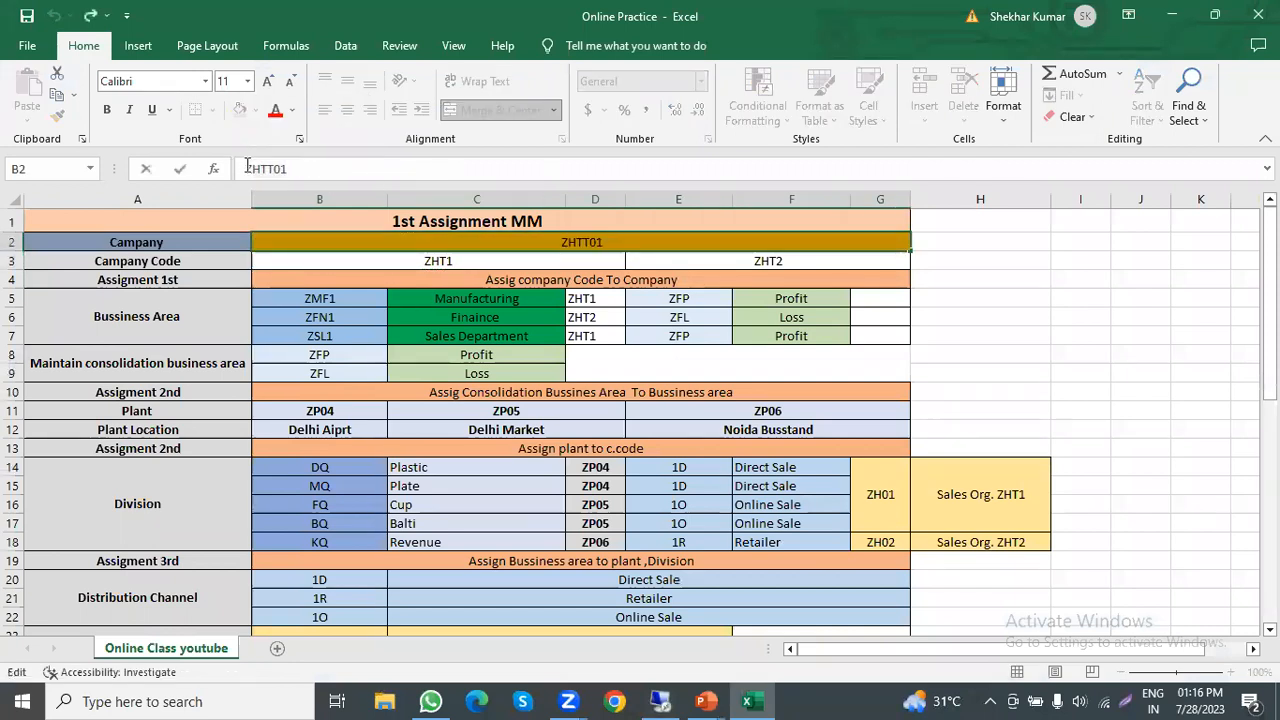
key(ctrl+c)
key(alt+Tab)
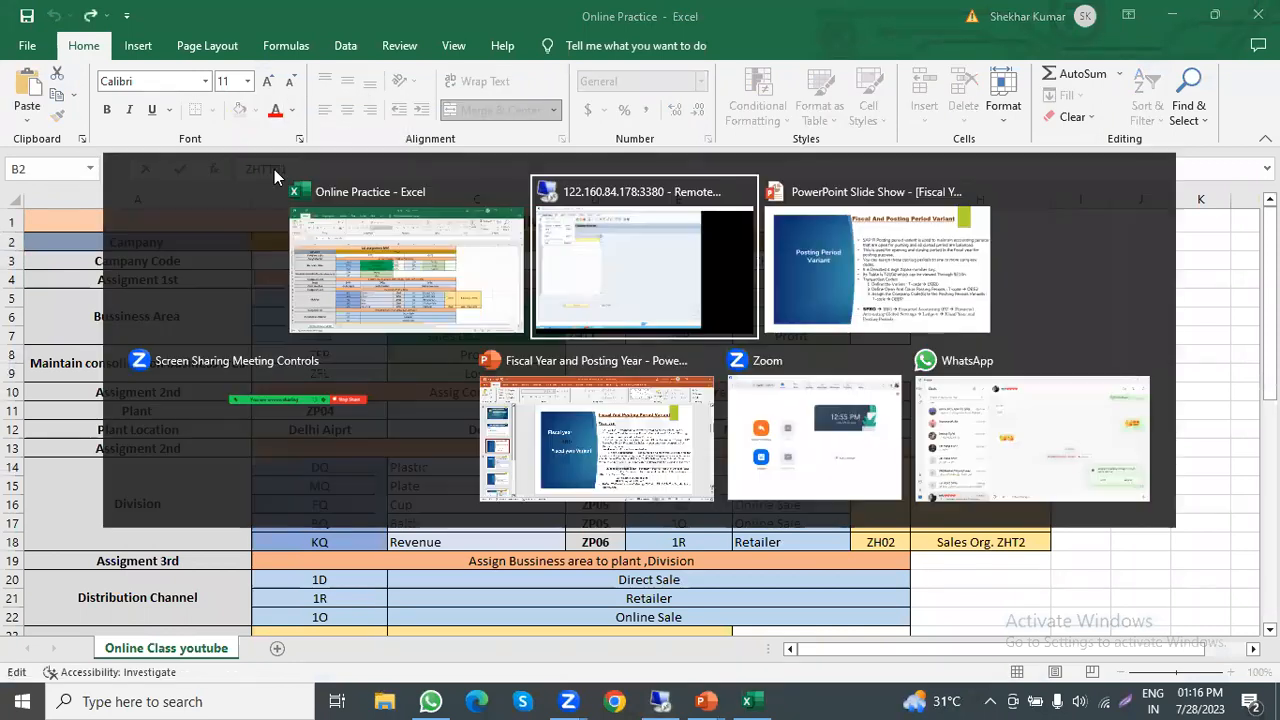
click(513, 206)
key(ctrl+v)
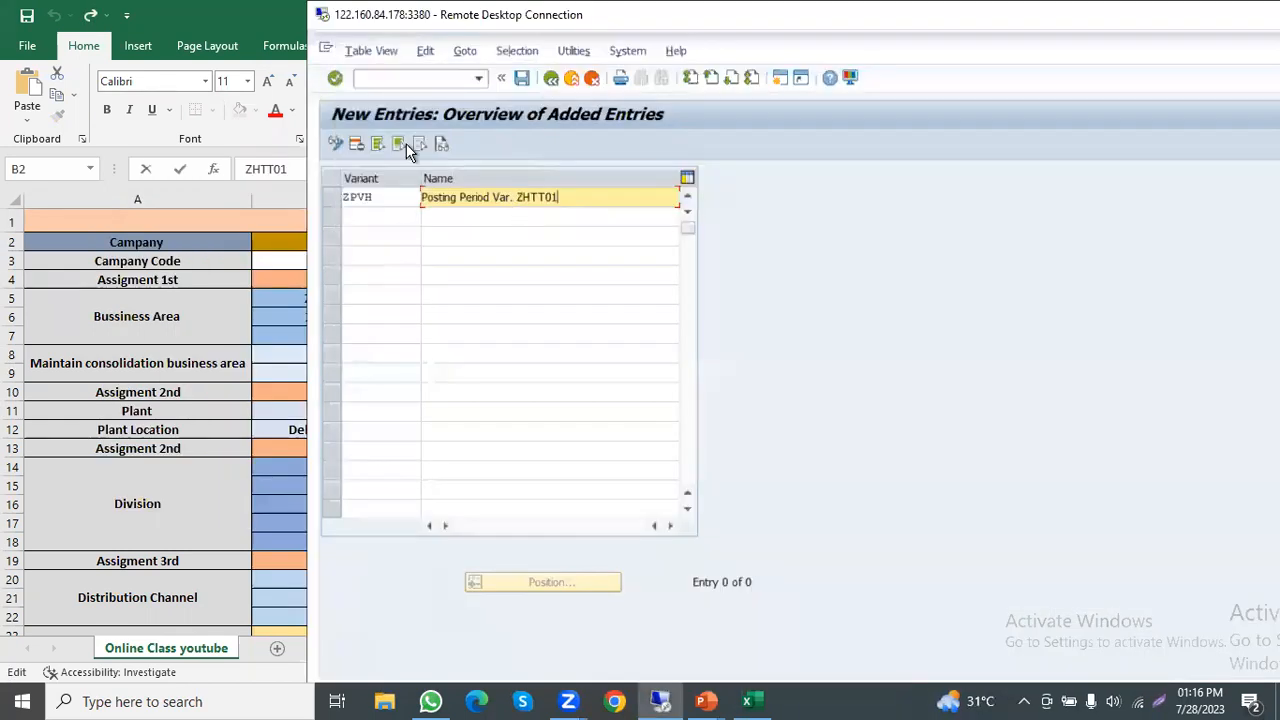
Step: Save posting period variant ZPVH in the proposed customizing request and return to the full-screen IMG structure
click(521, 78)
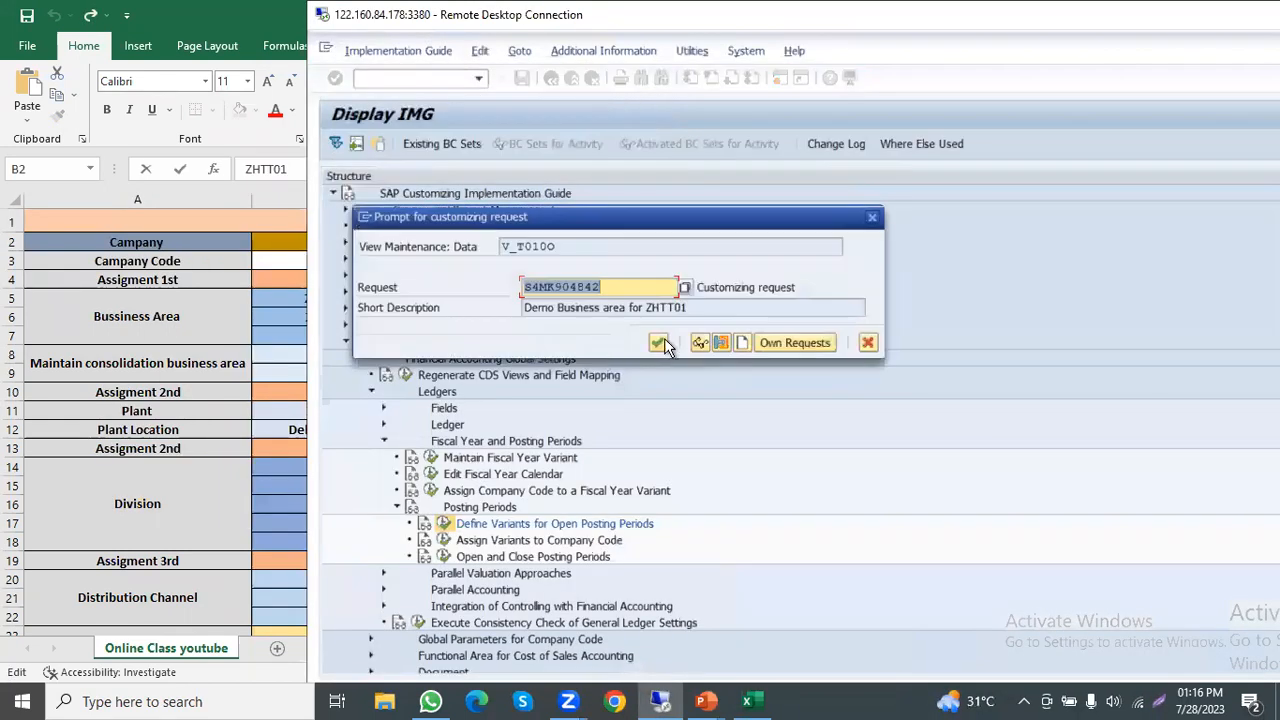
click(664, 340)
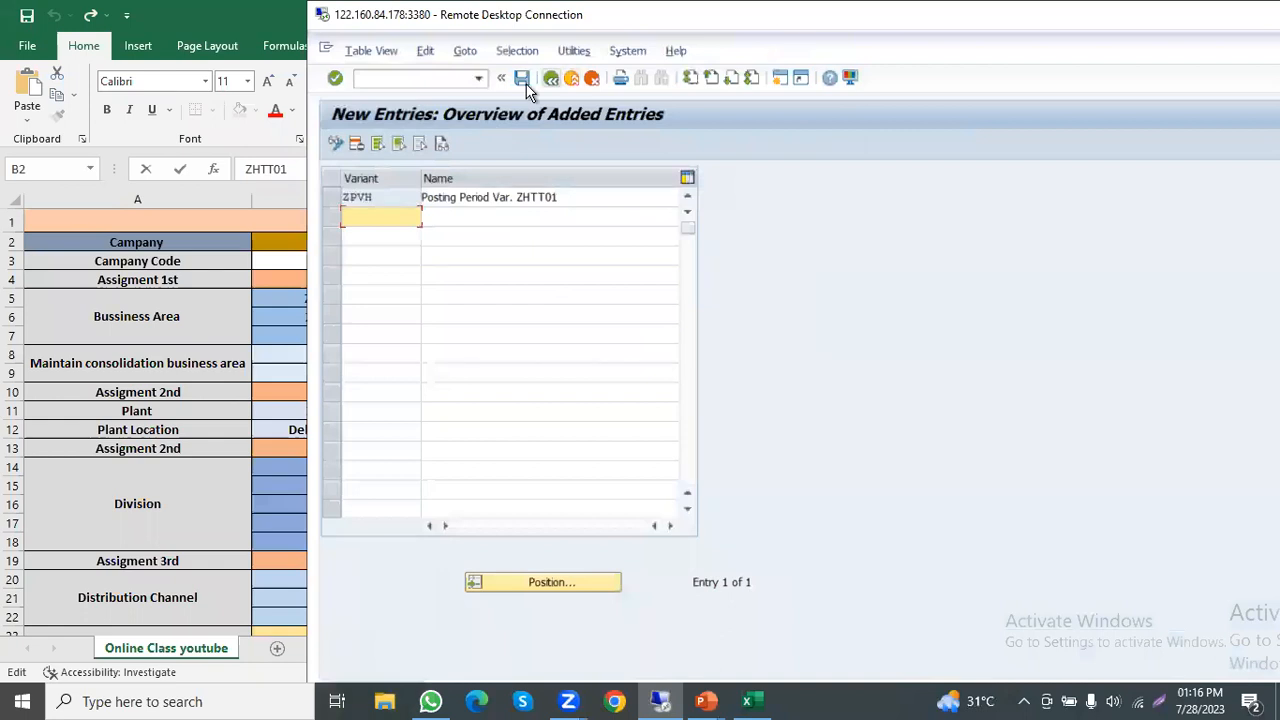
click(550, 78)
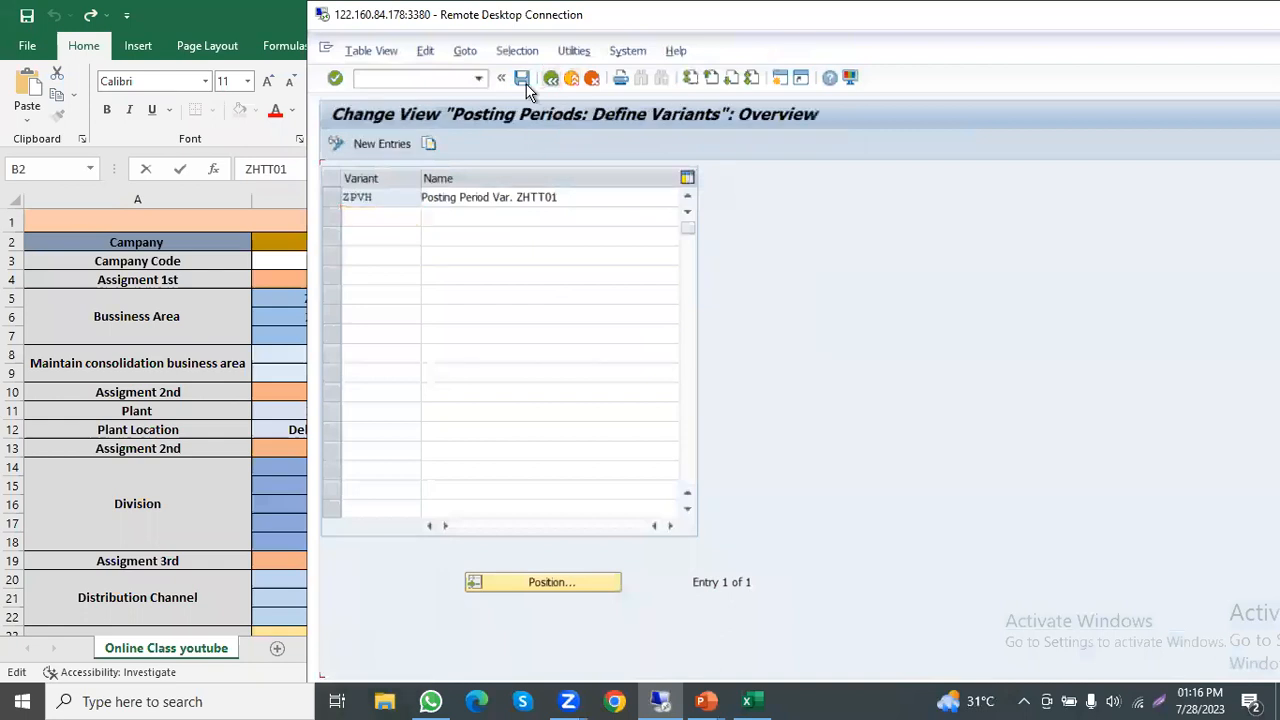
double_click(560, 14)
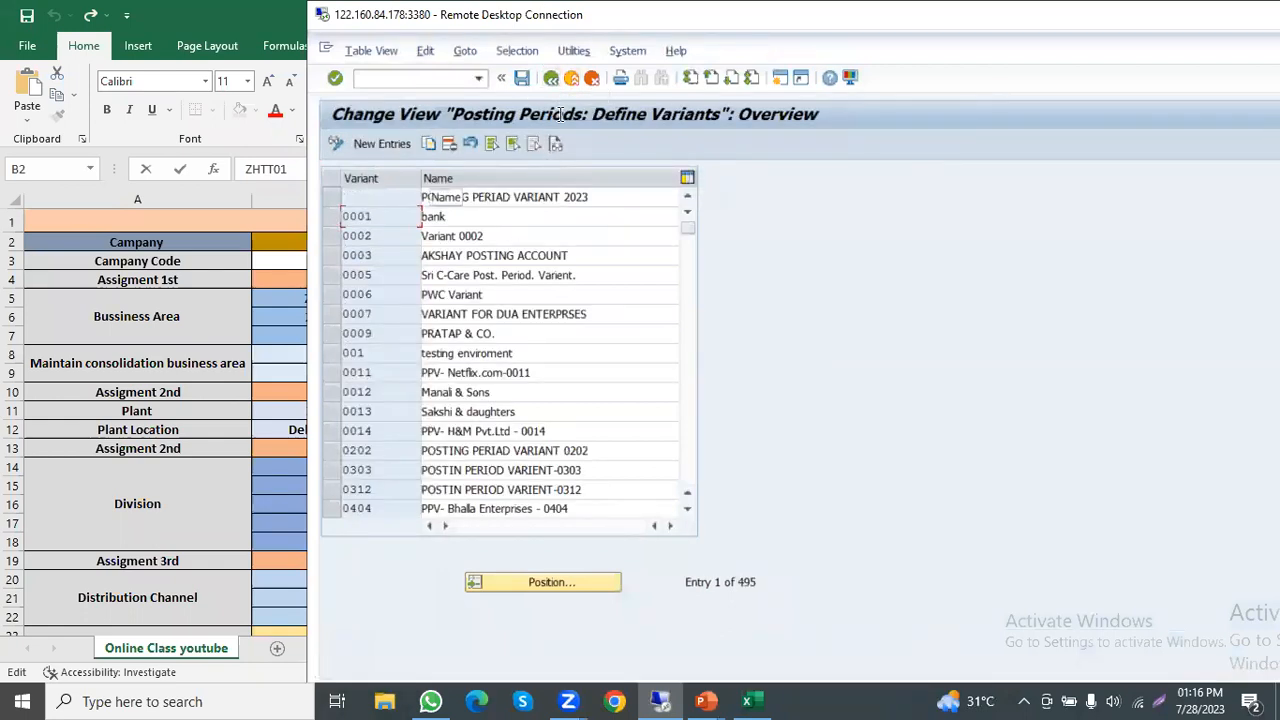
click(243, 48)
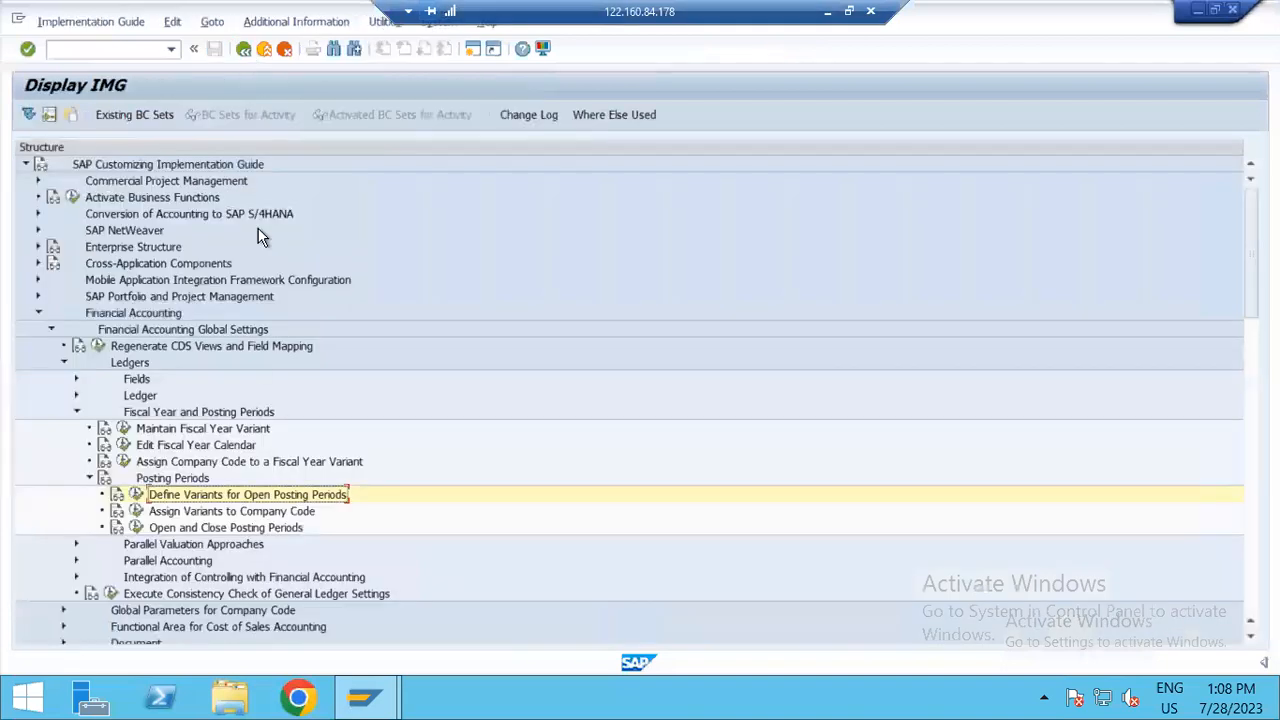
Step: Open Assign Variants to Company Code and position the list at company code ZHT1
click(136, 510)
click(237, 552)
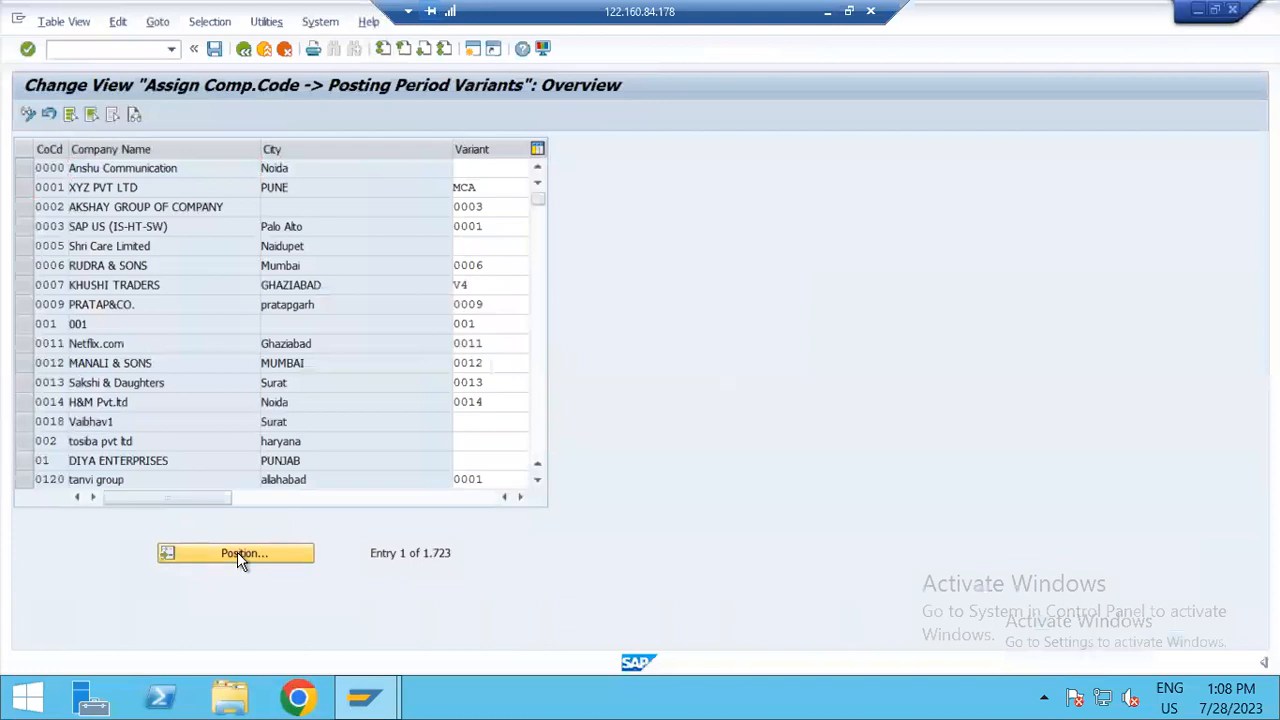
key(Down)
key(Down)
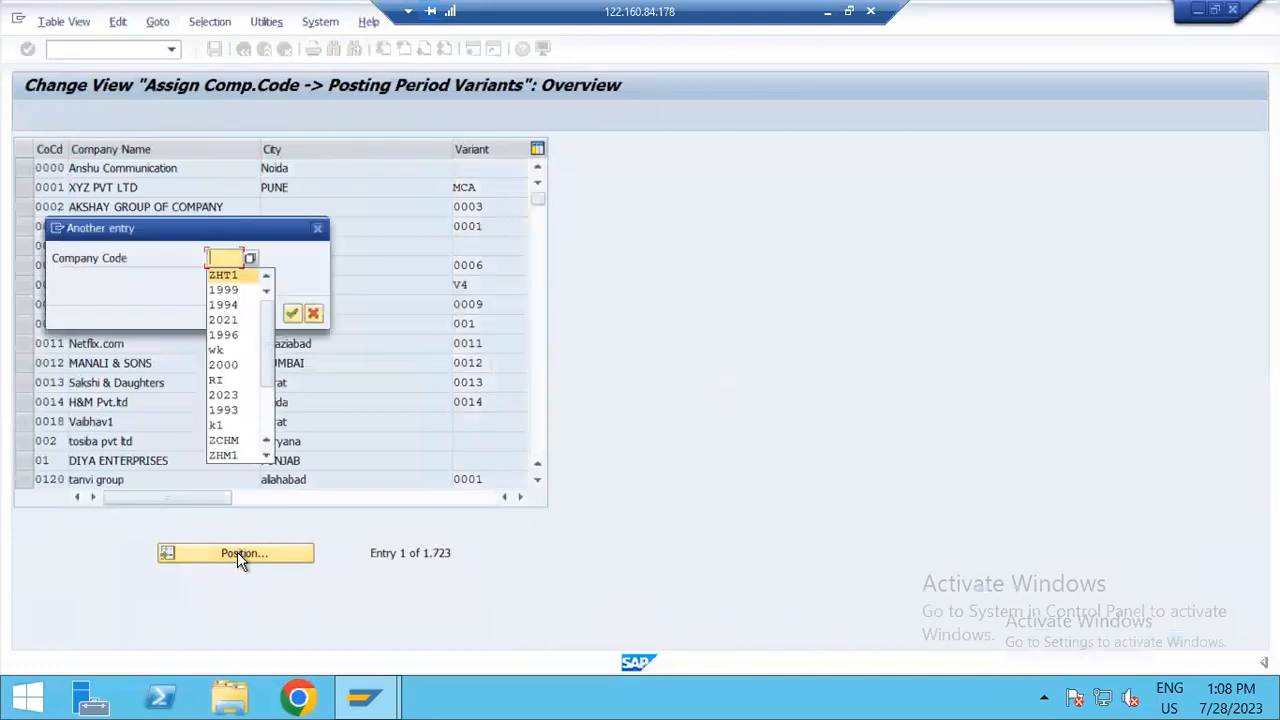
key(Return)
key(Return)
Step: Assign posting period variant ZPVH to company code ZHT1
click(466, 168)
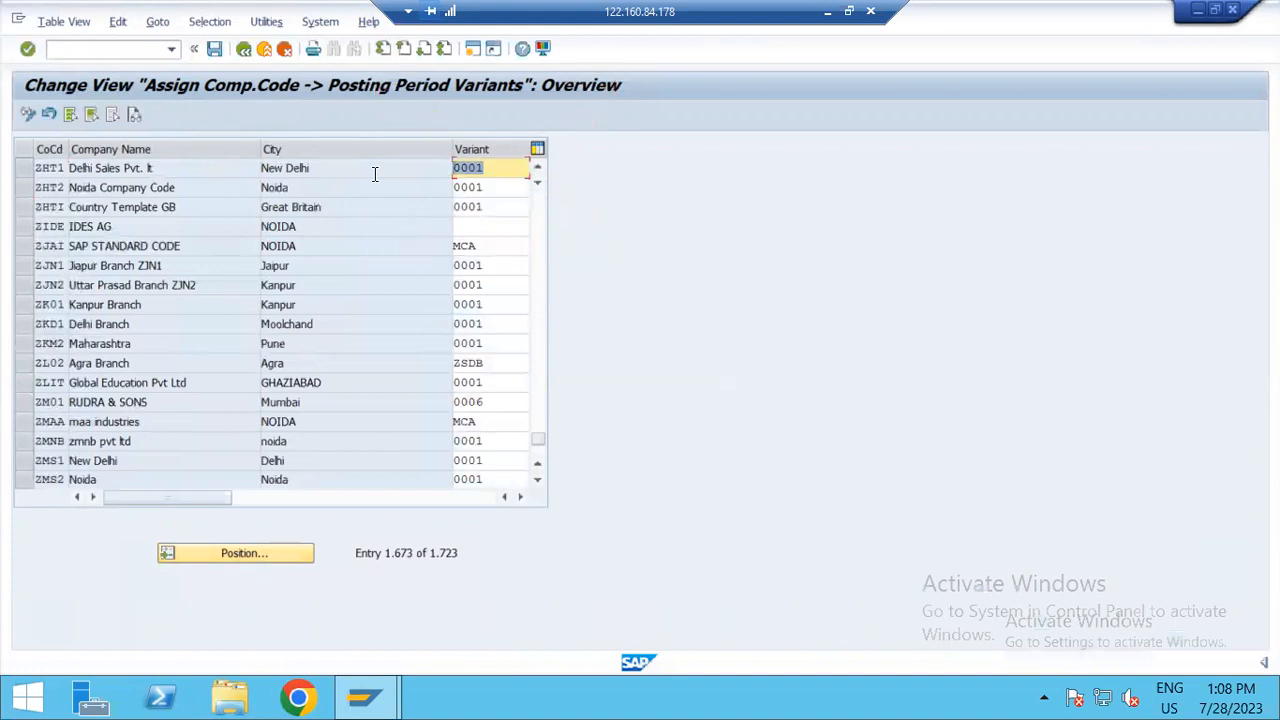
text(Z)
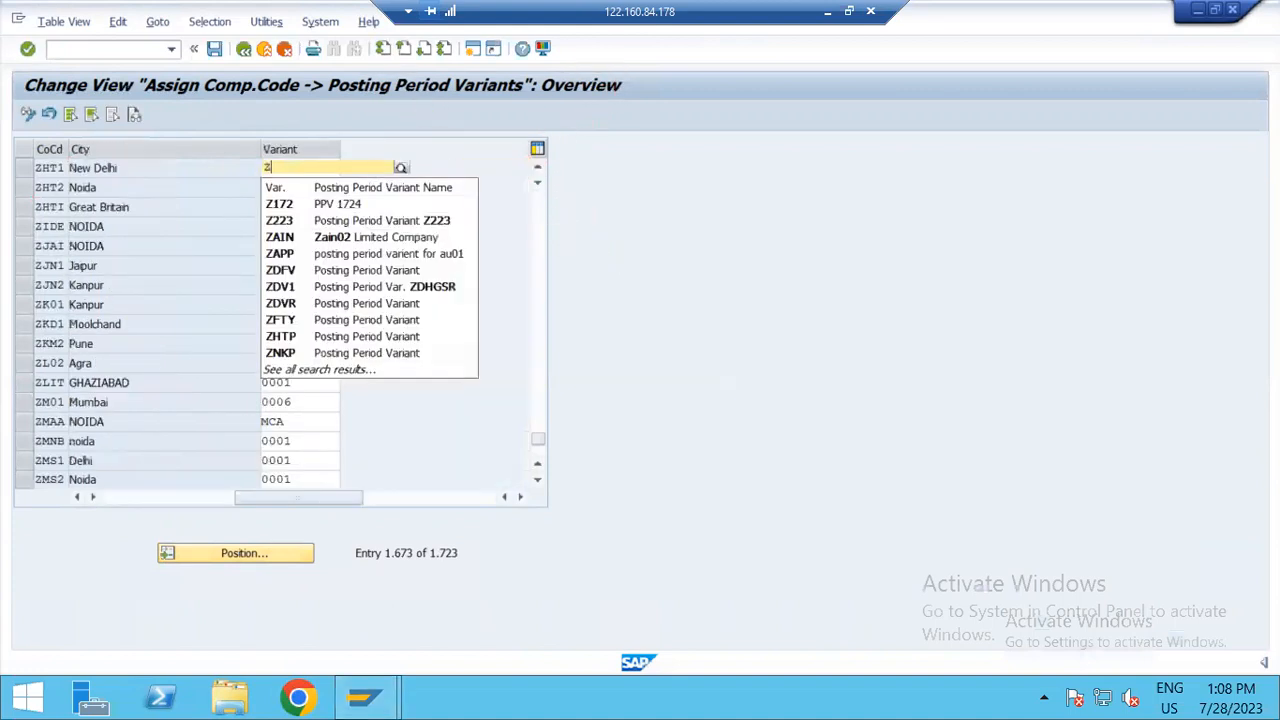
text(PVH)
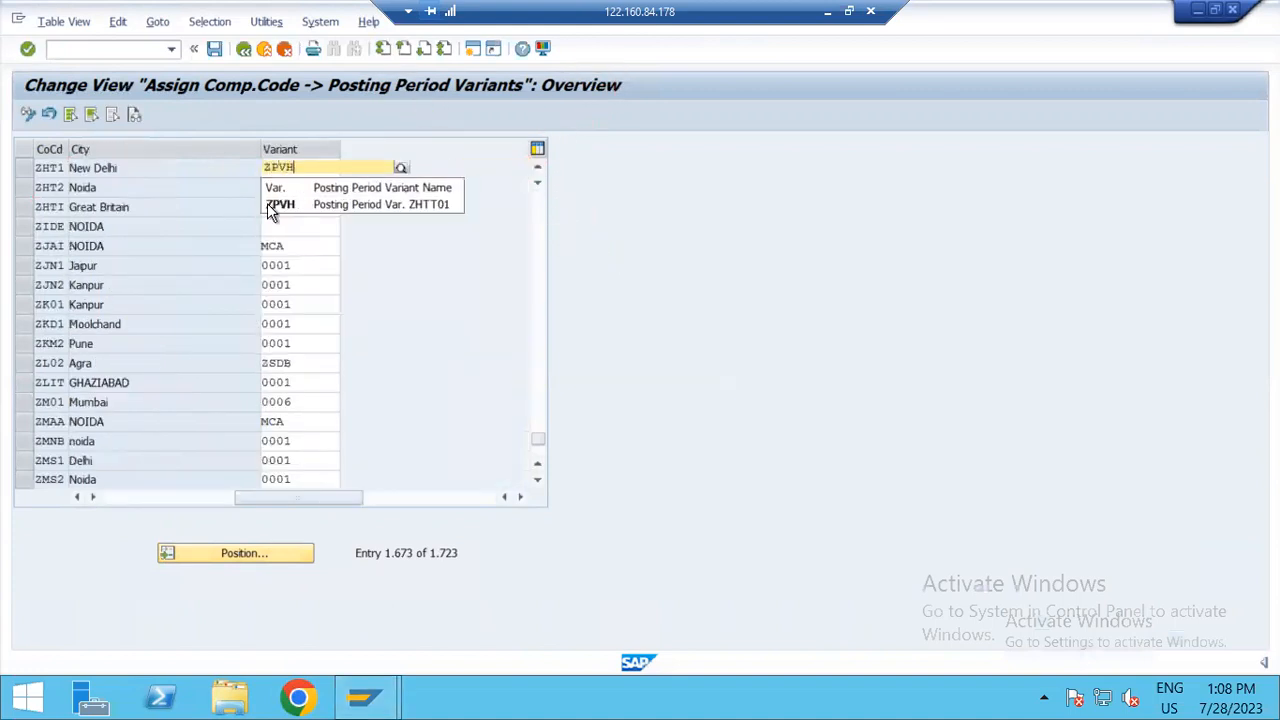
click(321, 195)
key(ctrl+c)
key(Return)
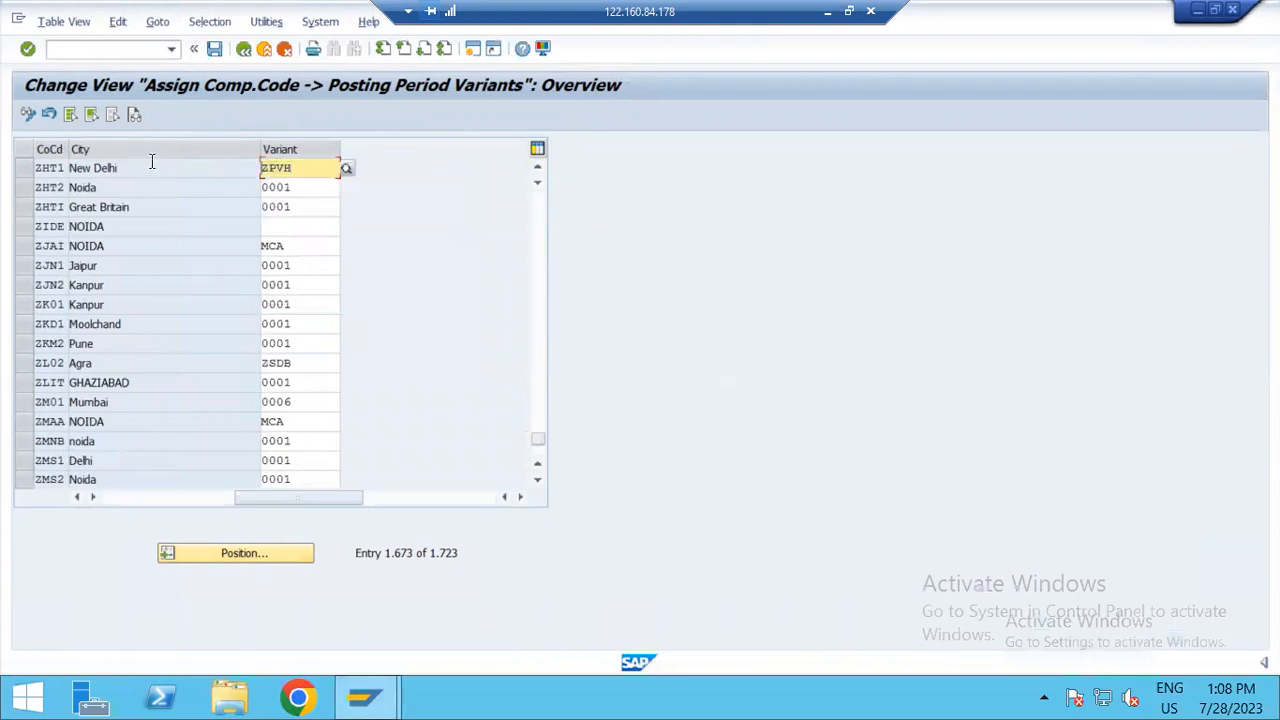
Step: Switch to the Excel workbook and record "Posting Variant" with value ZPVH in the row below Fiscal Year
double_click(609, 9)
click(207, 513)
scroll(207, 513, down, 12)
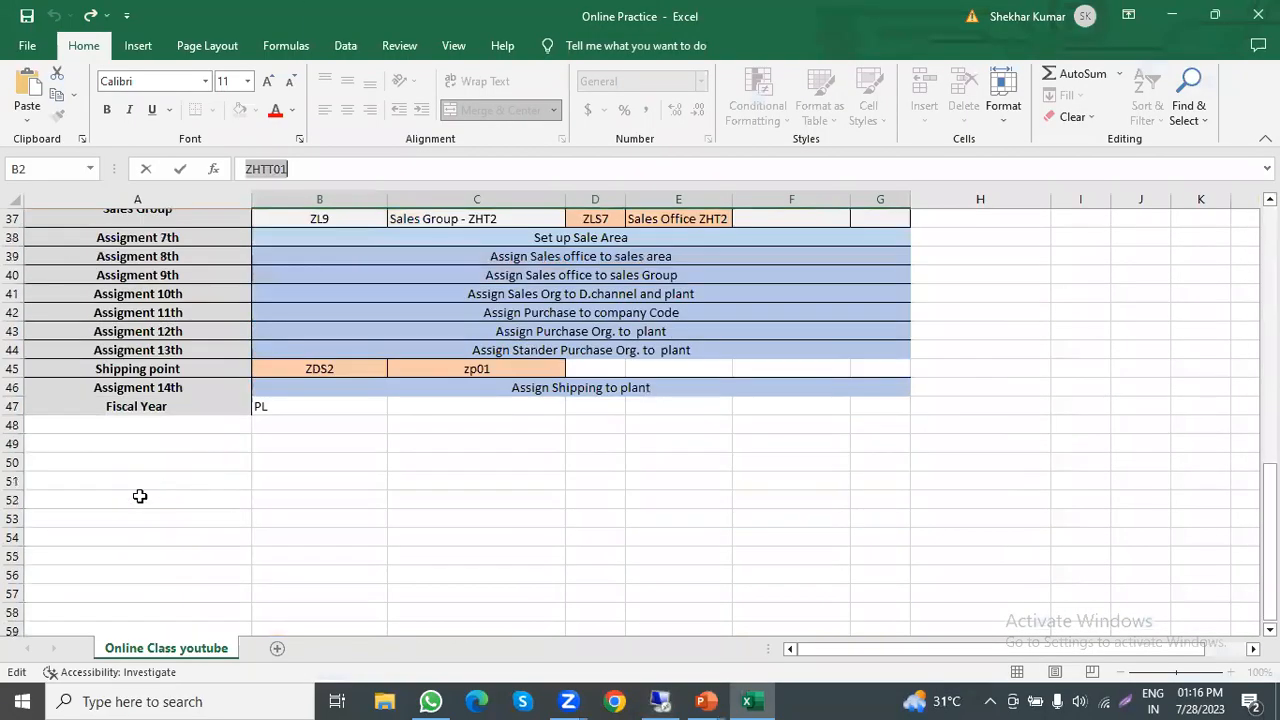
click(164, 428)
text(Pos)
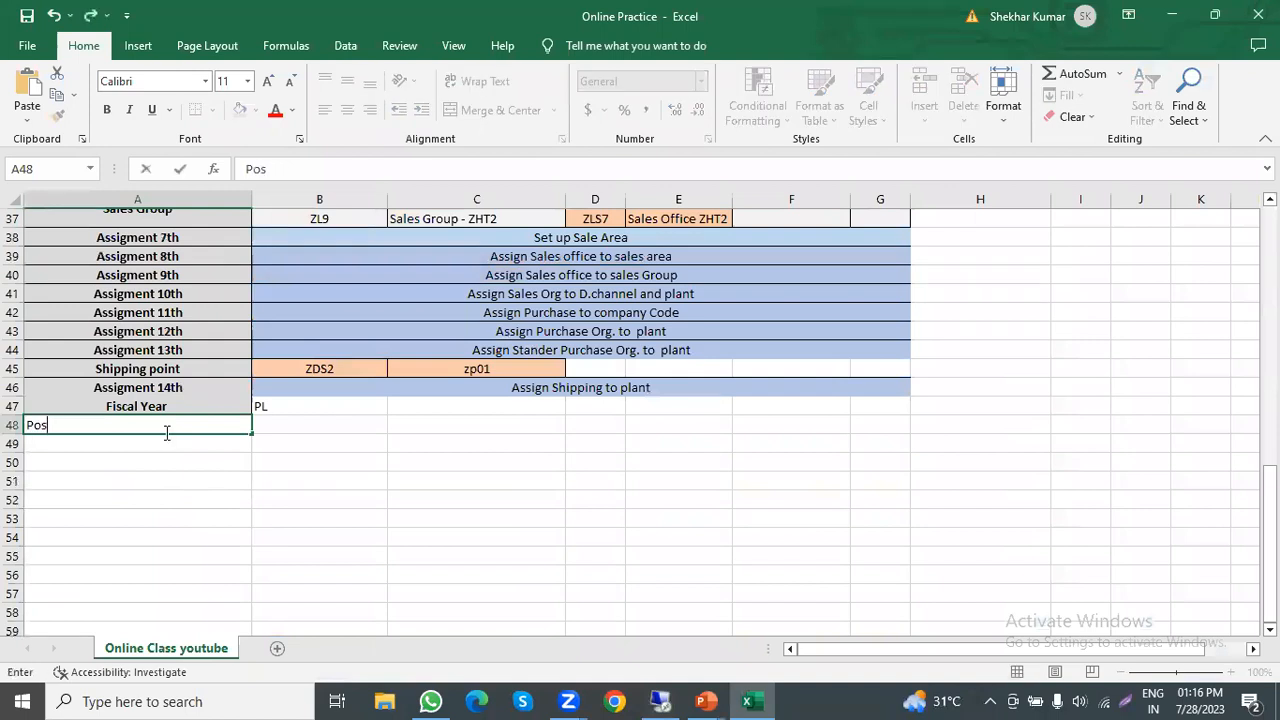
text(ting Vari)
text(ian)
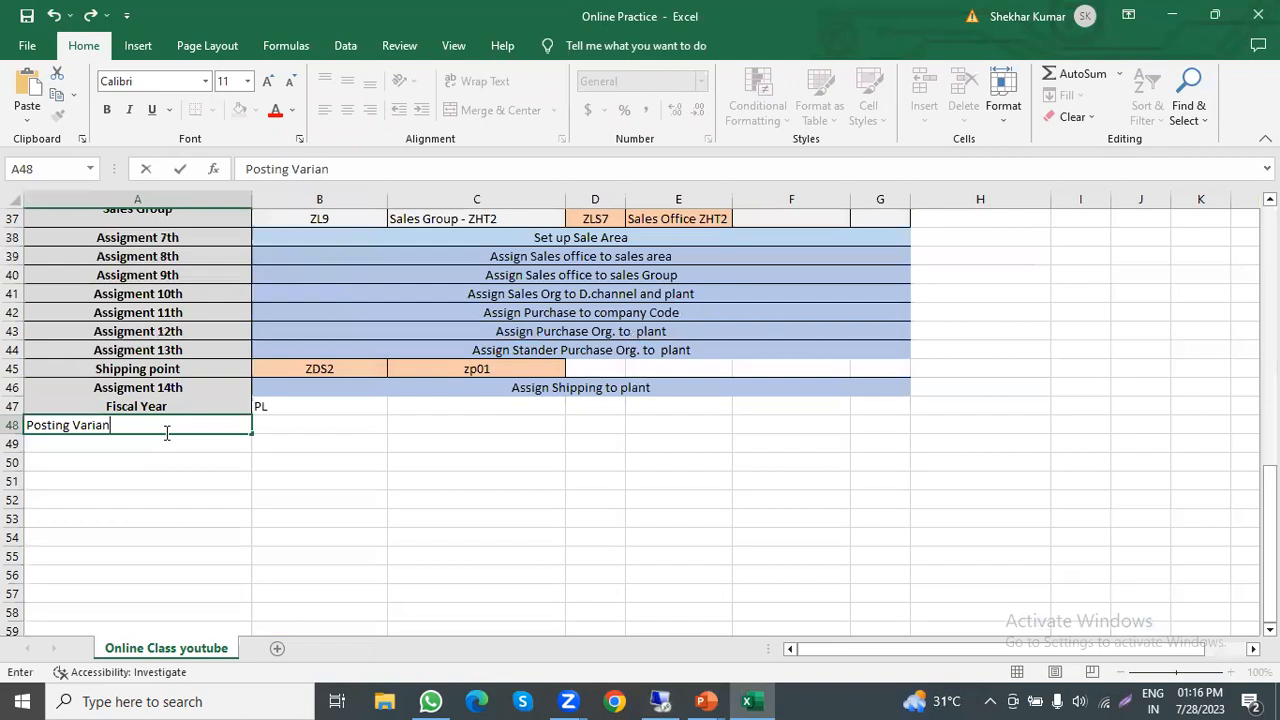
text(t)
key(Tab)
key(ctrl+v)
key(Escape)
Step: Back in SAP, assign posting period variant ZPVH to company code ZHT2 and save it in the proposed customizing request
key(alt+Tab)
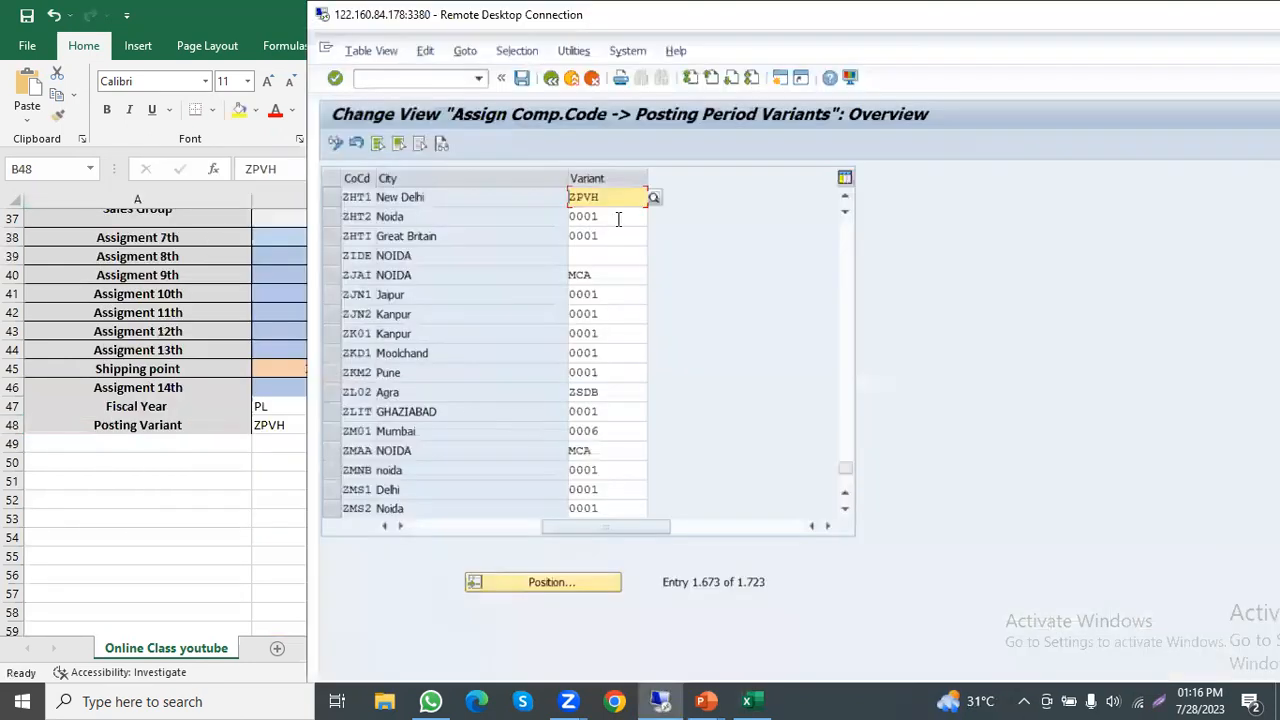
click(618, 219)
key(ctrl+v)
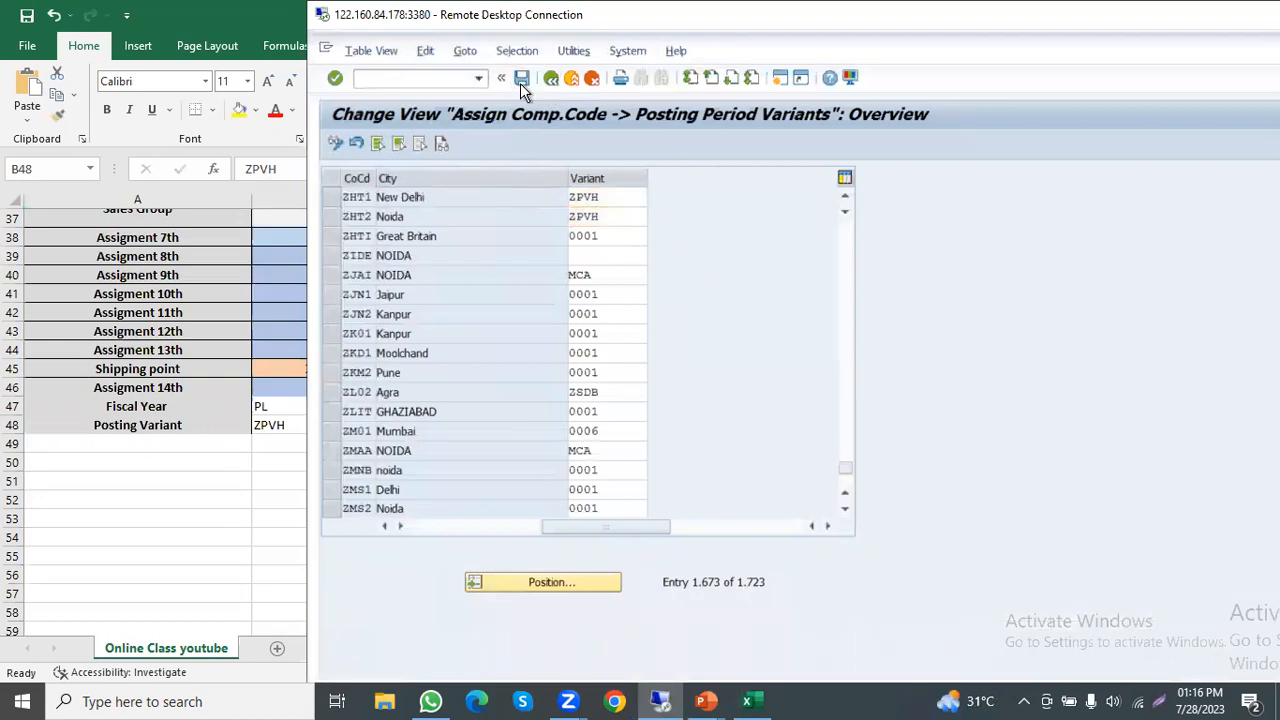
click(520, 83)
click(659, 343)
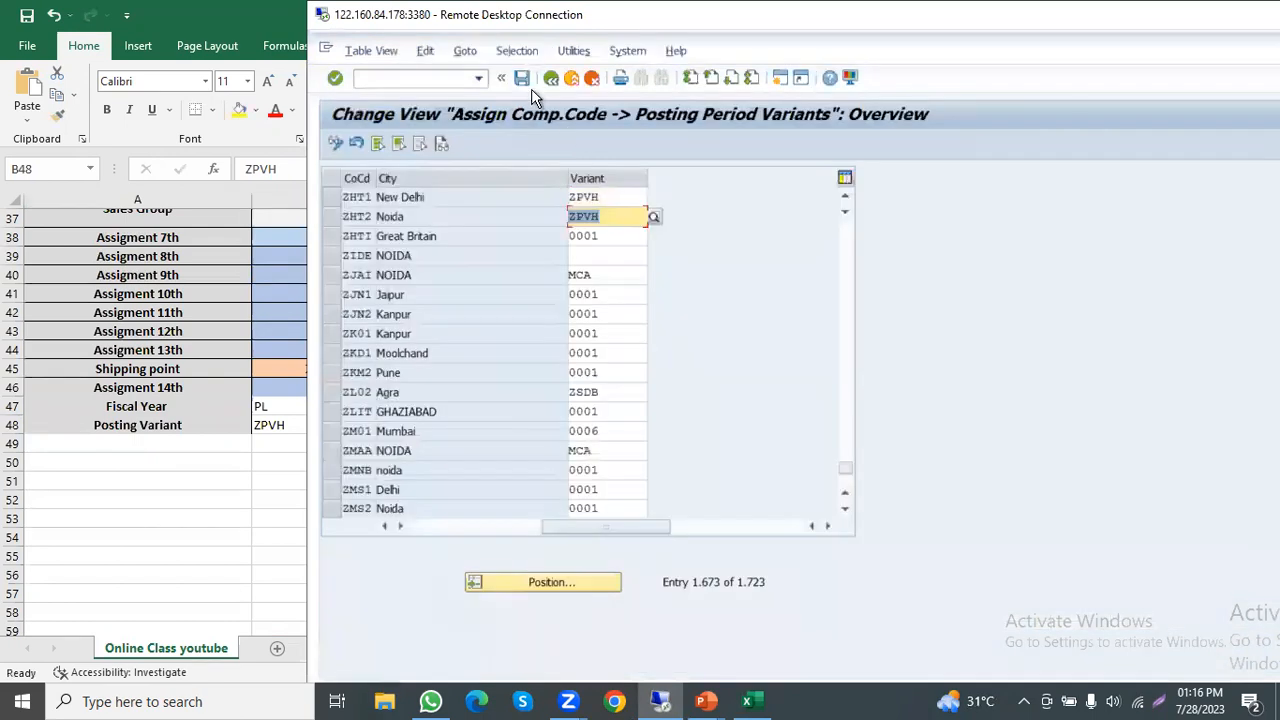
click(551, 78)
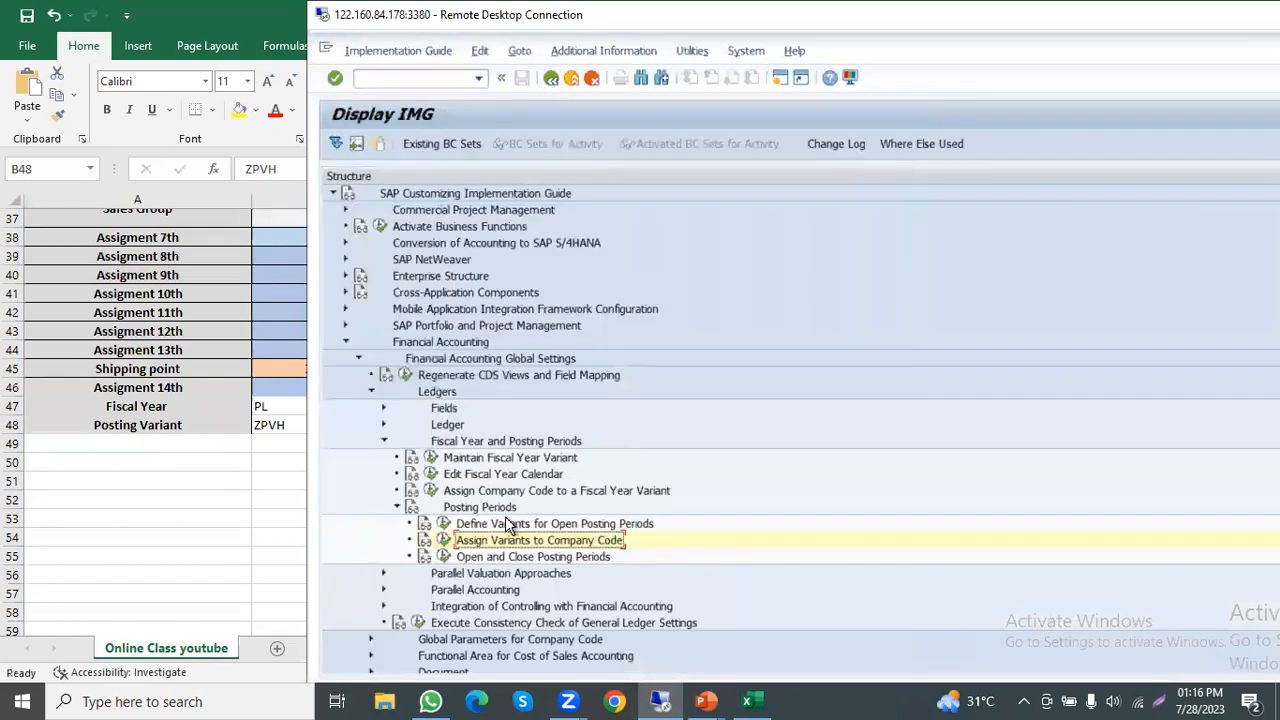
click(446, 557)
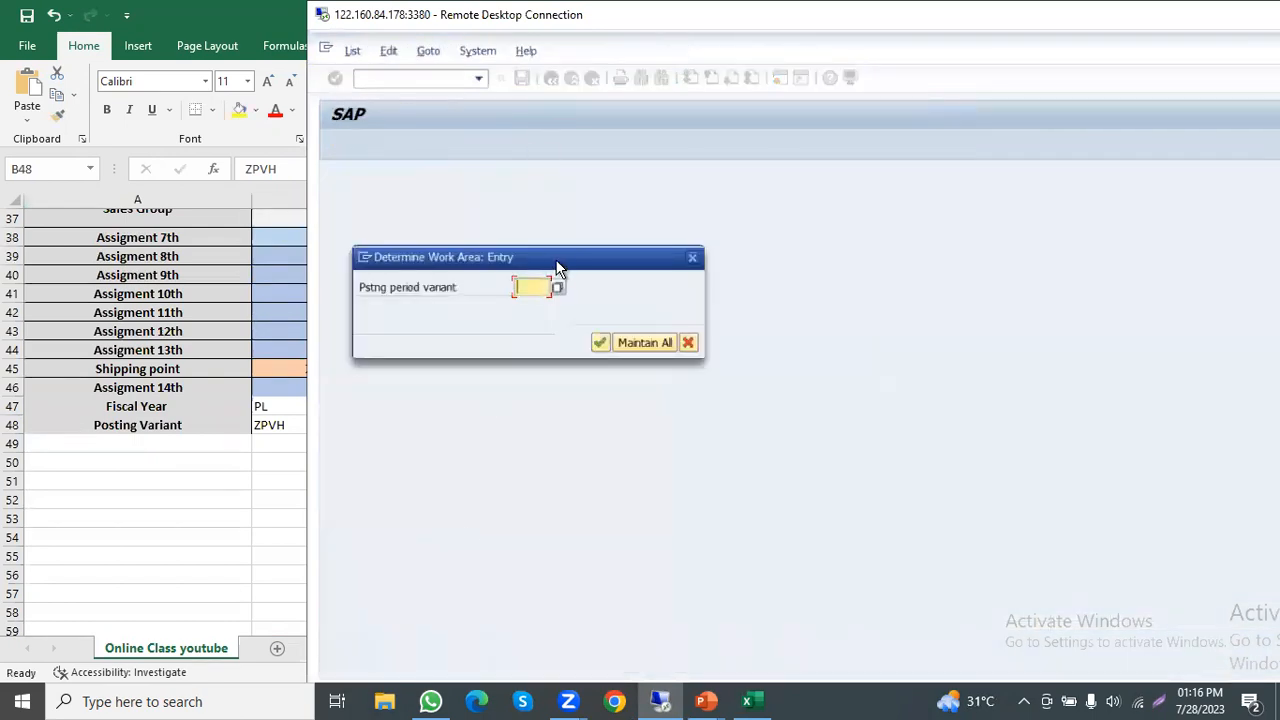
key(ctrl+v)
click(599, 343)
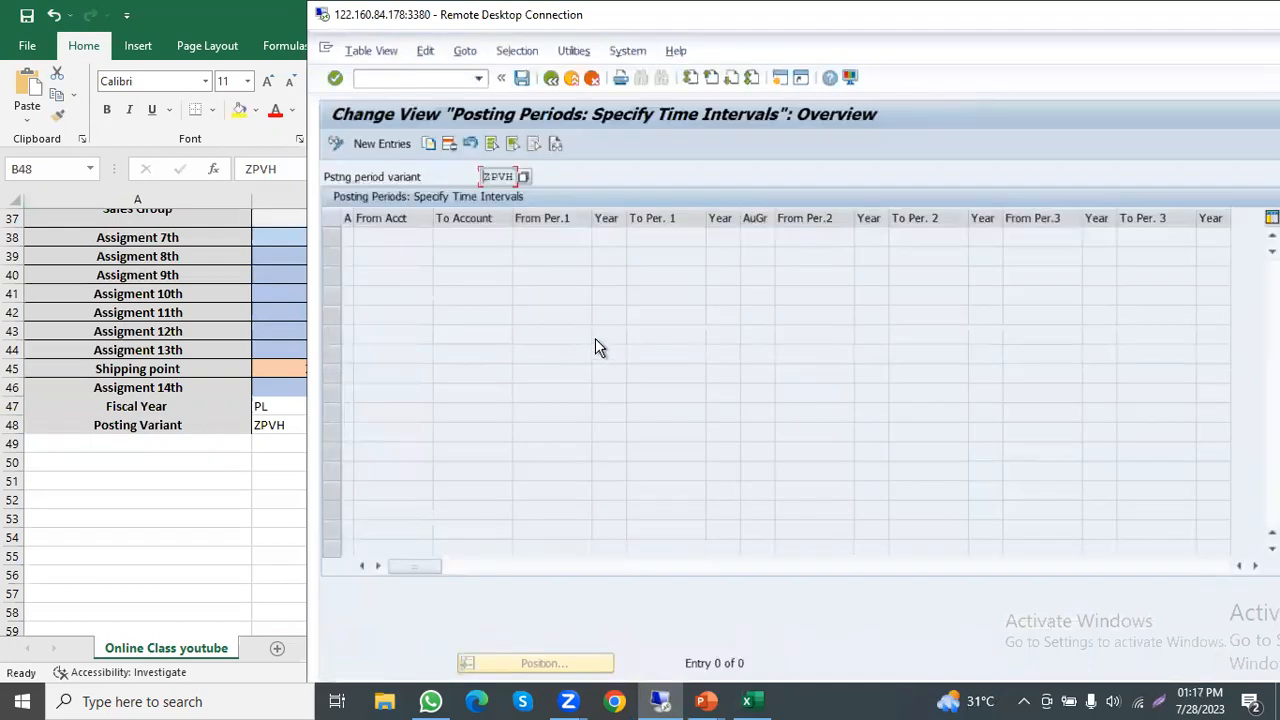
click(551, 78)
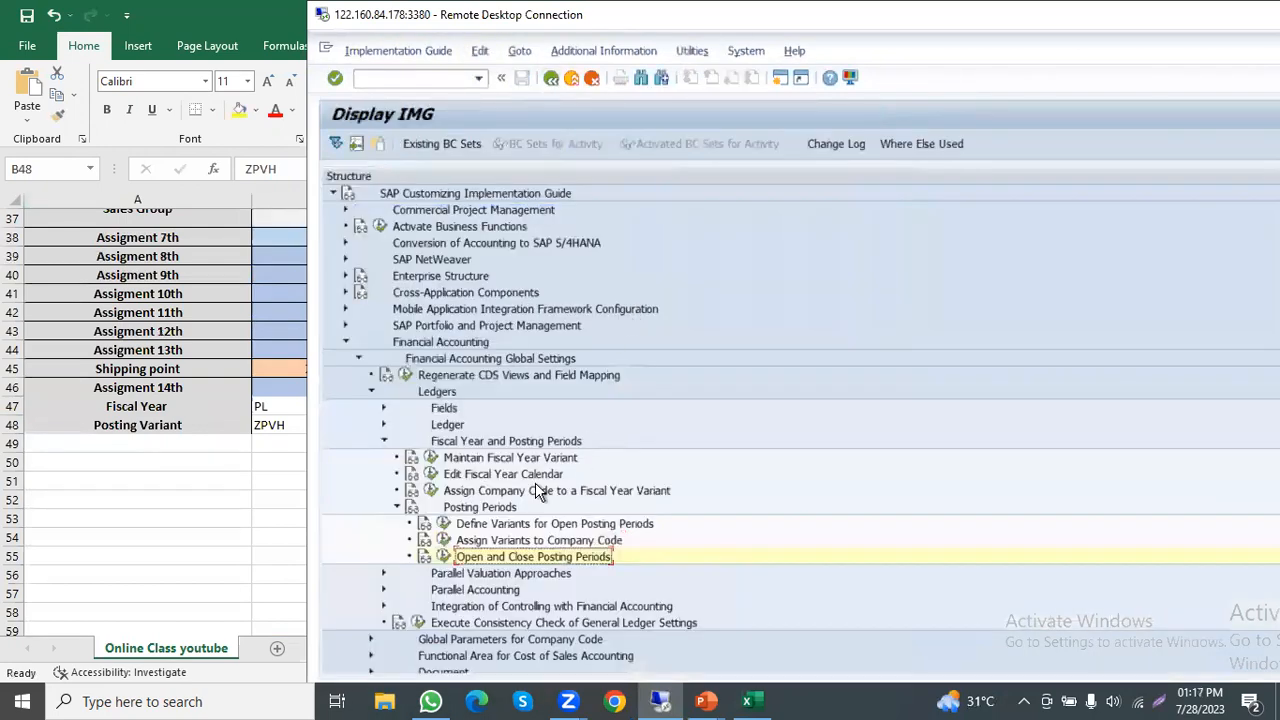
Step: Open the Open and Close Posting Periods activity for all variants in full screen and review the account type A intervals of variant 0001
click(441, 558)
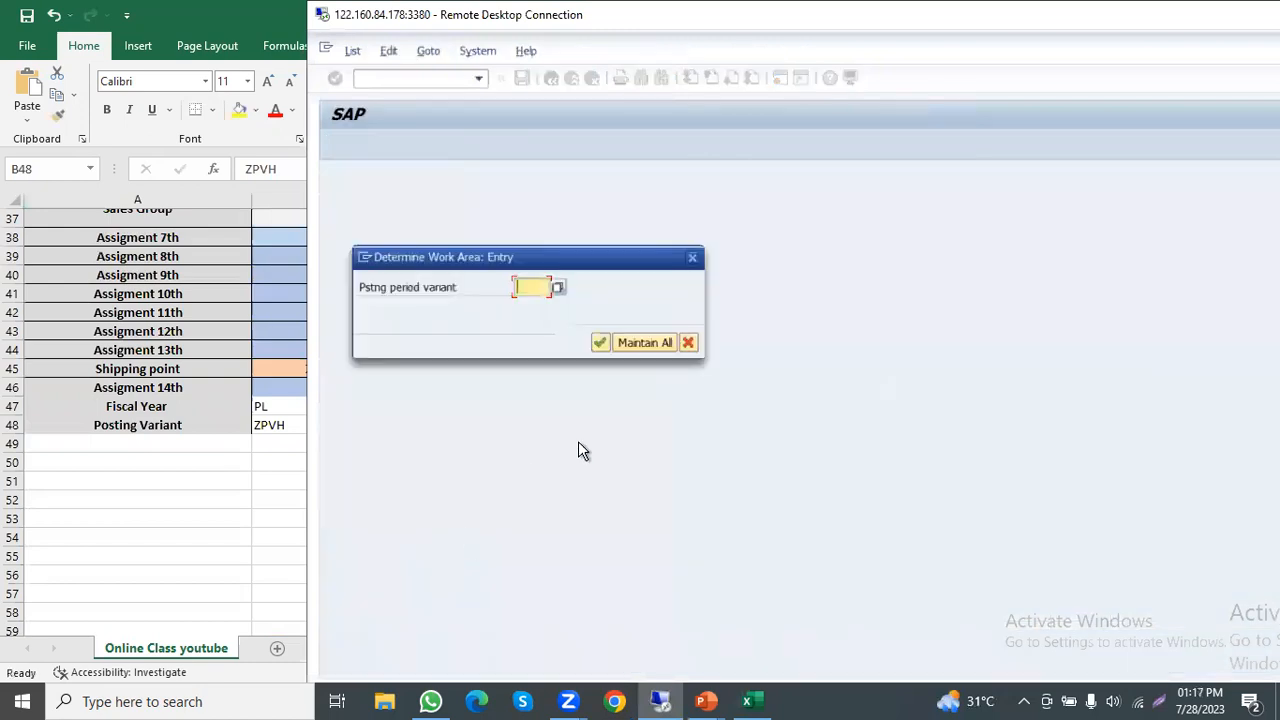
click(656, 340)
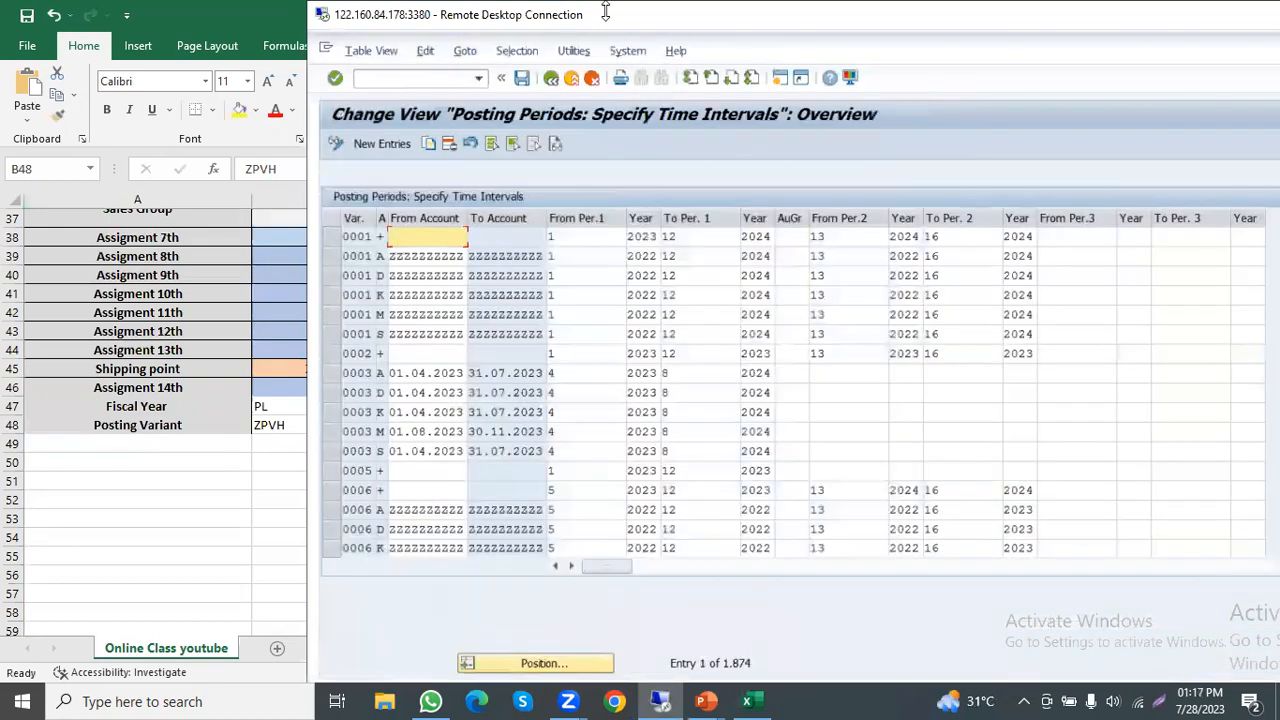
double_click(605, 12)
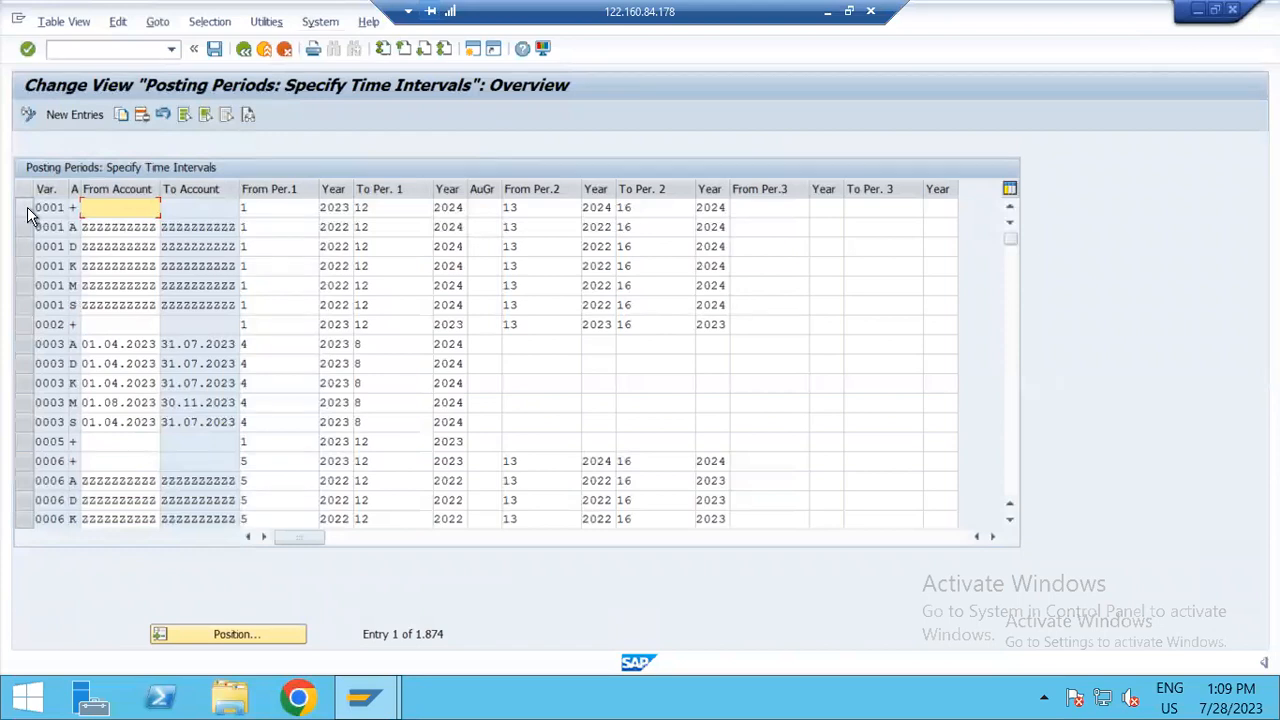
click(313, 220)
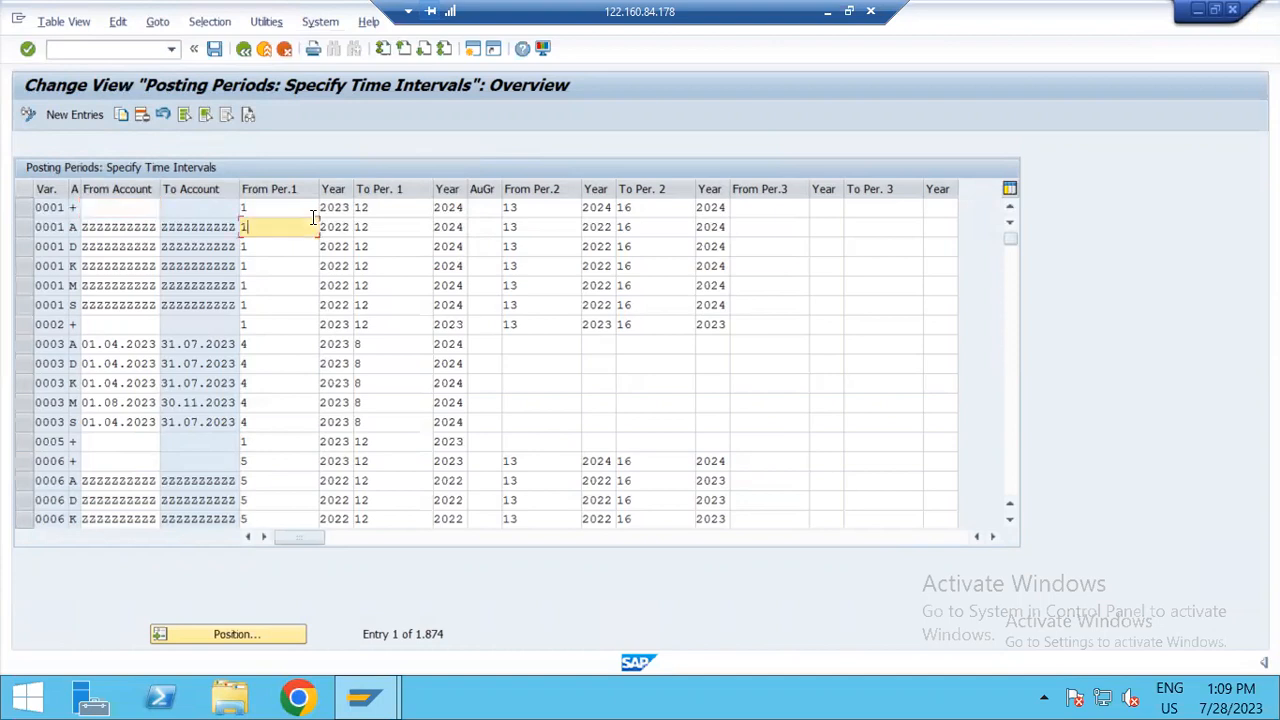
click(380, 225)
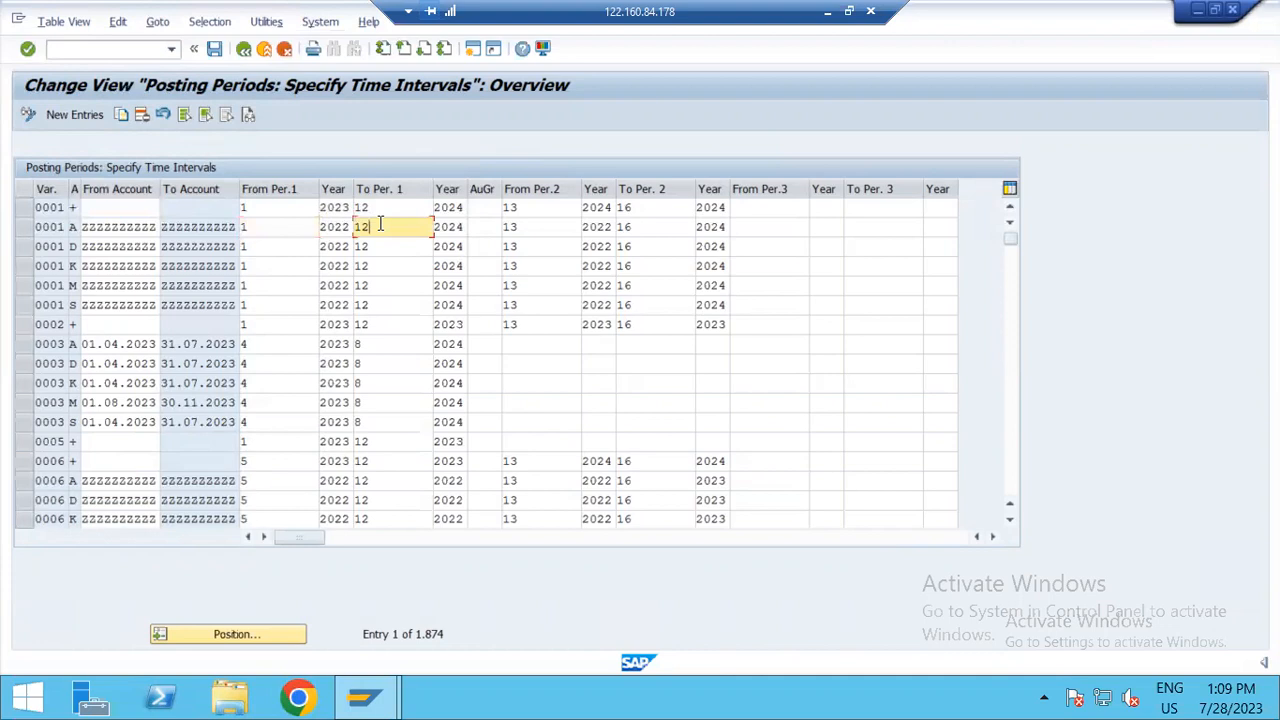
click(537, 225)
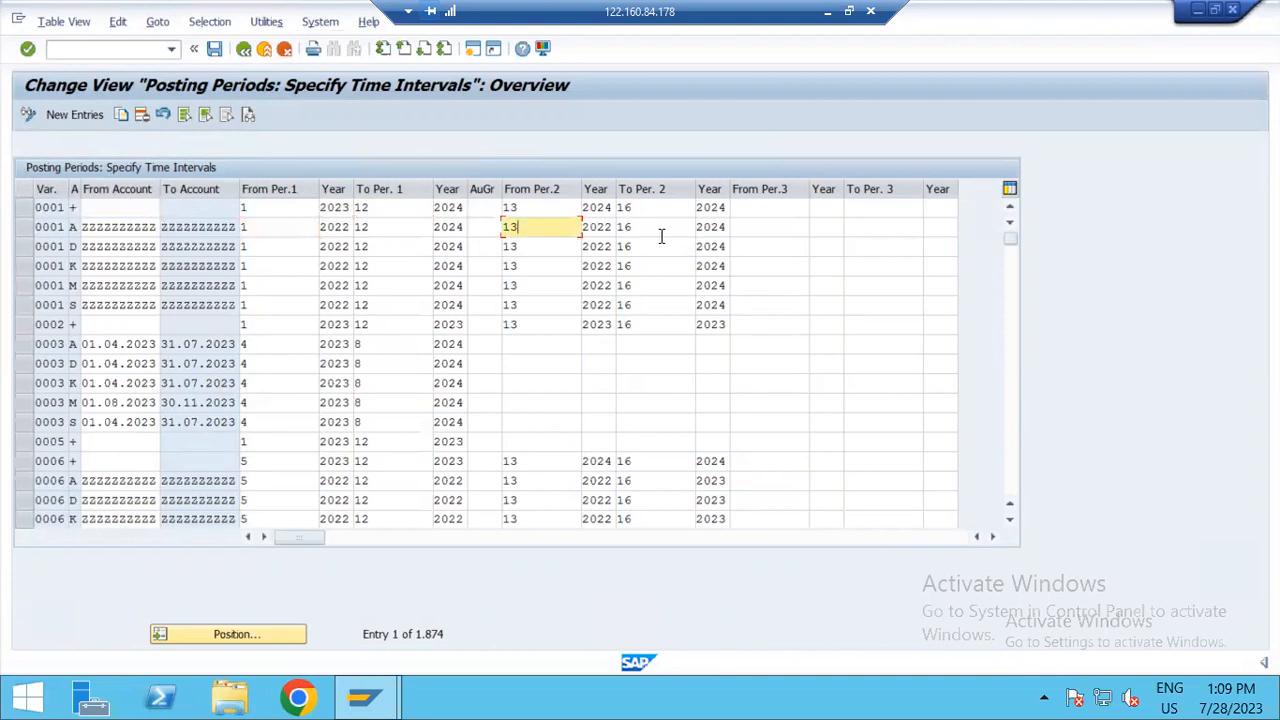
Step: Select the six posting period entries of variant 0001 (+, A, D, K, M, S) and copy them as new entries
click(23, 211)
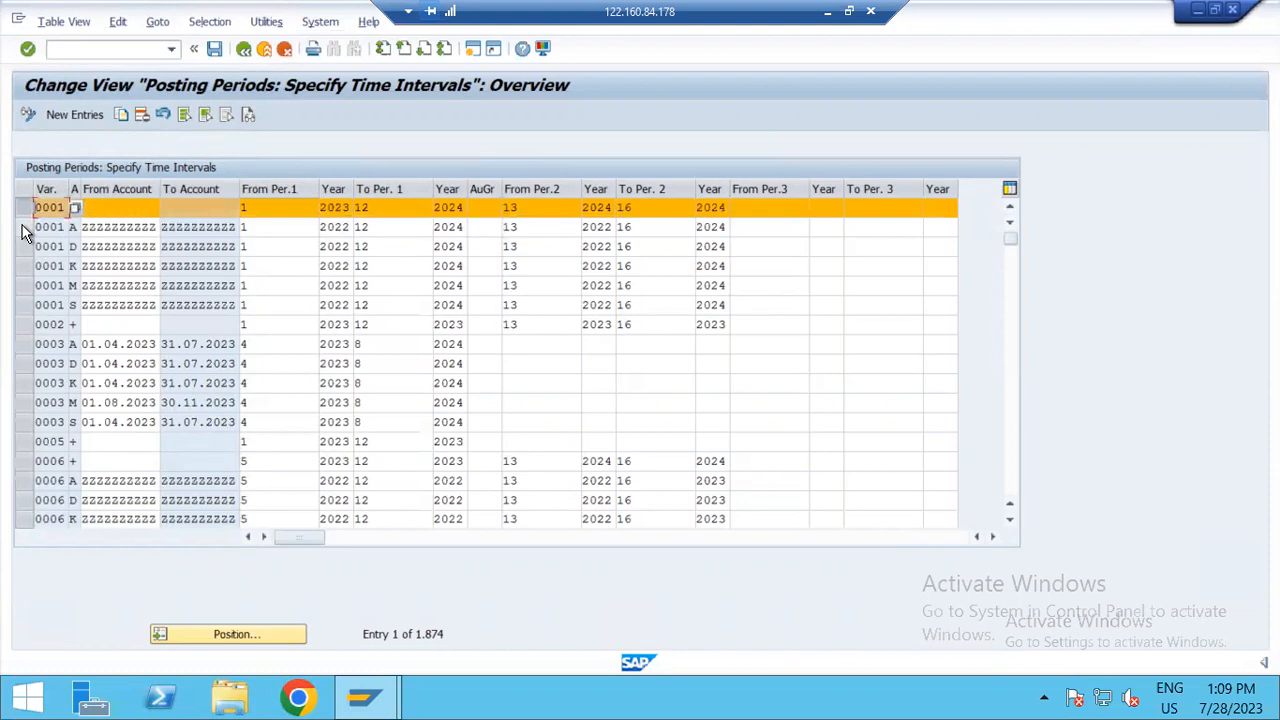
click(23, 229)
click(23, 247)
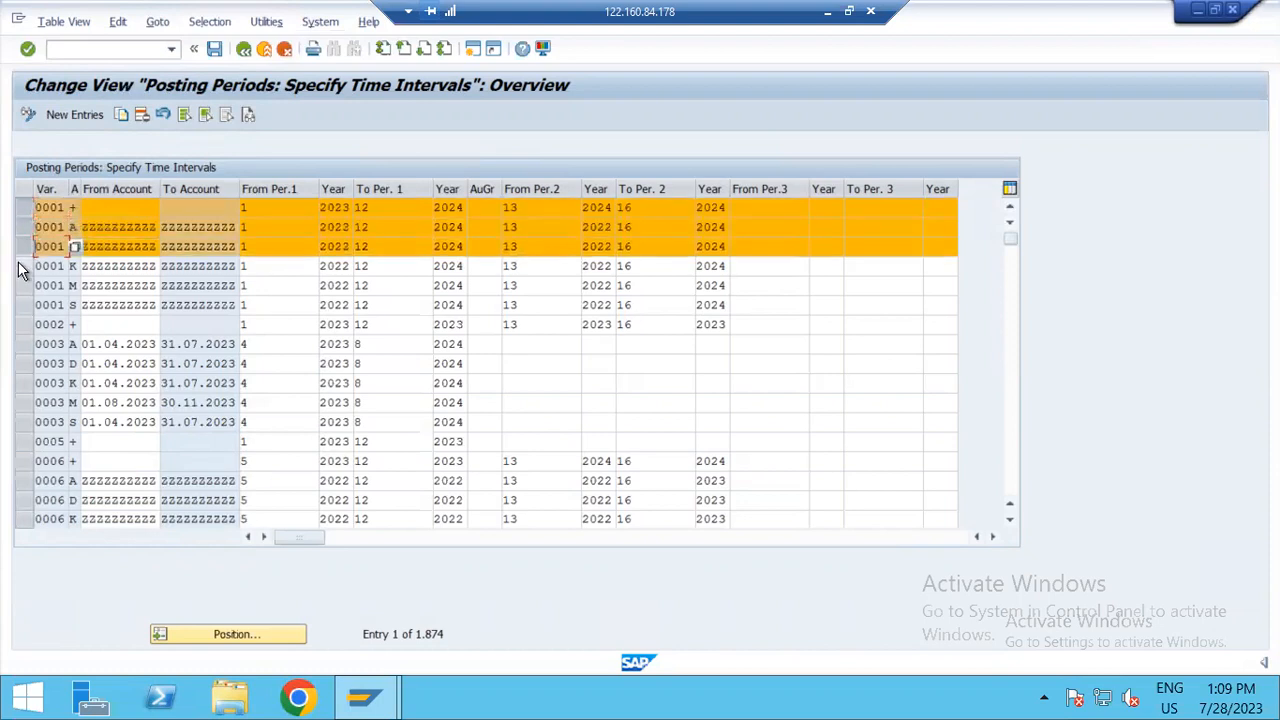
click(23, 266)
click(23, 286)
click(21, 305)
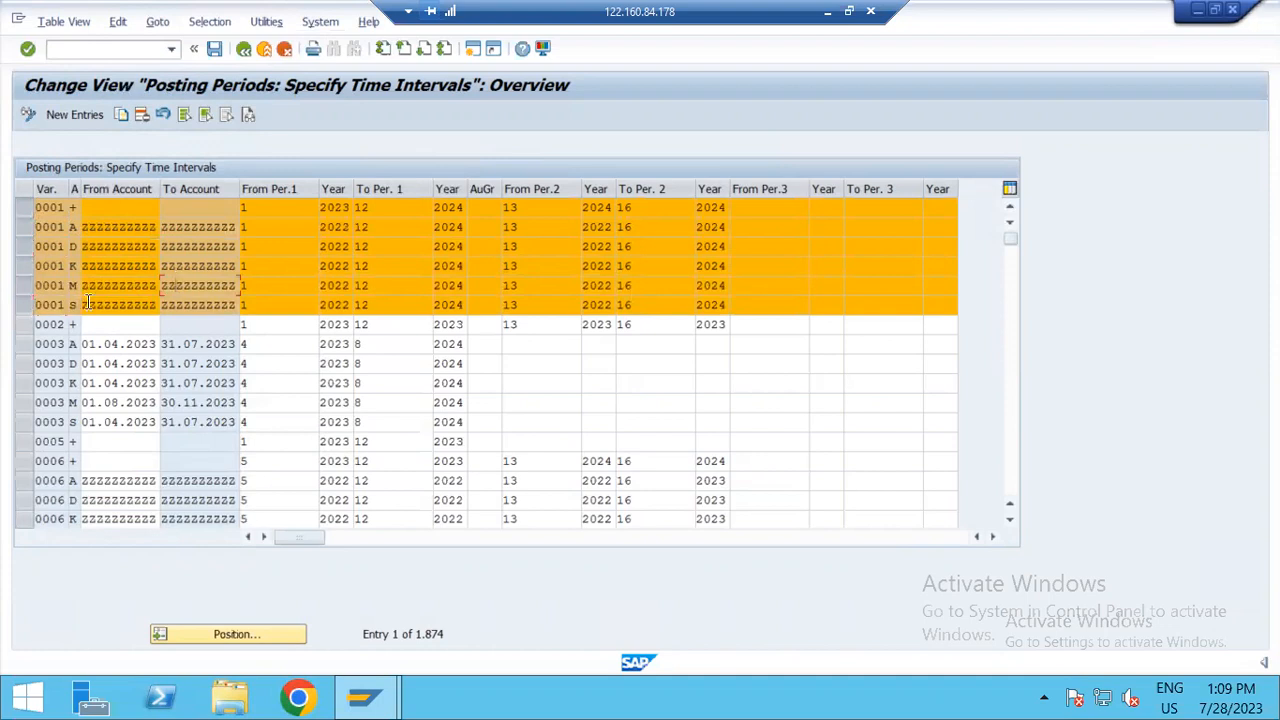
click(121, 114)
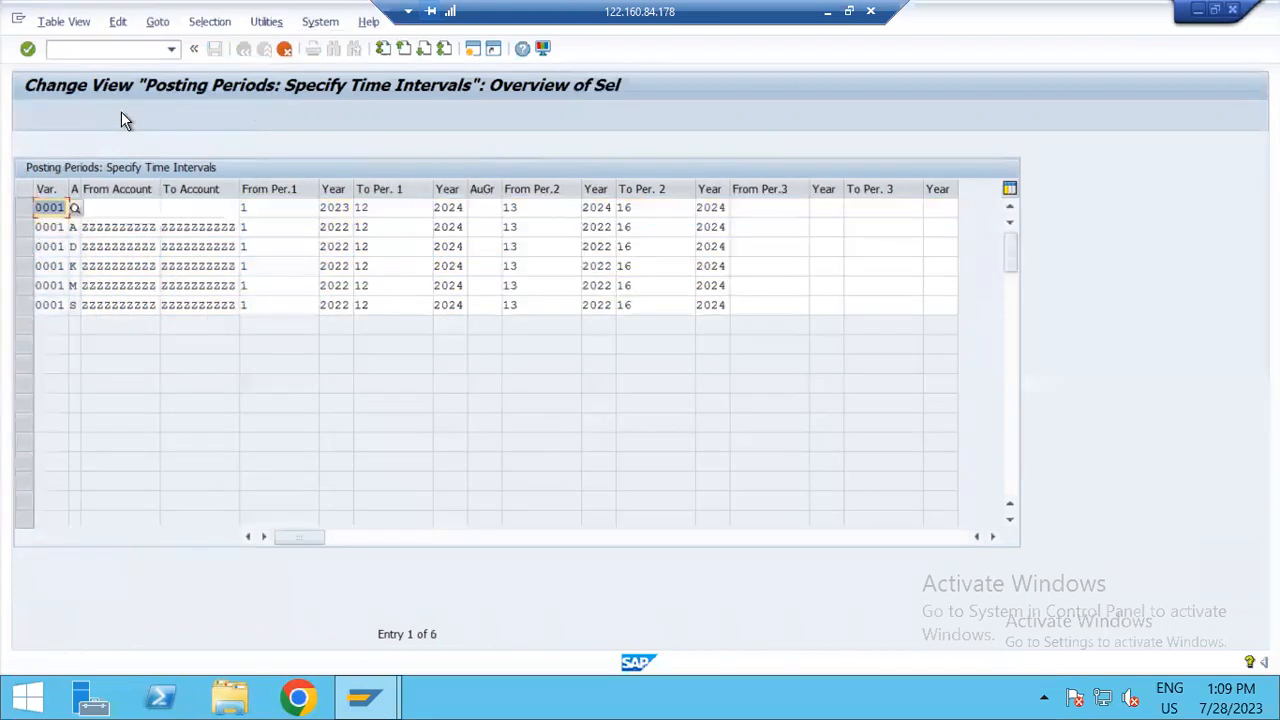
Step: Change the variant to ZPVH in all six copied posting period entries
text(ZPVH)
double_click(47, 227)
text(ZPVH)
double_click(47, 245)
text(ZPVH)
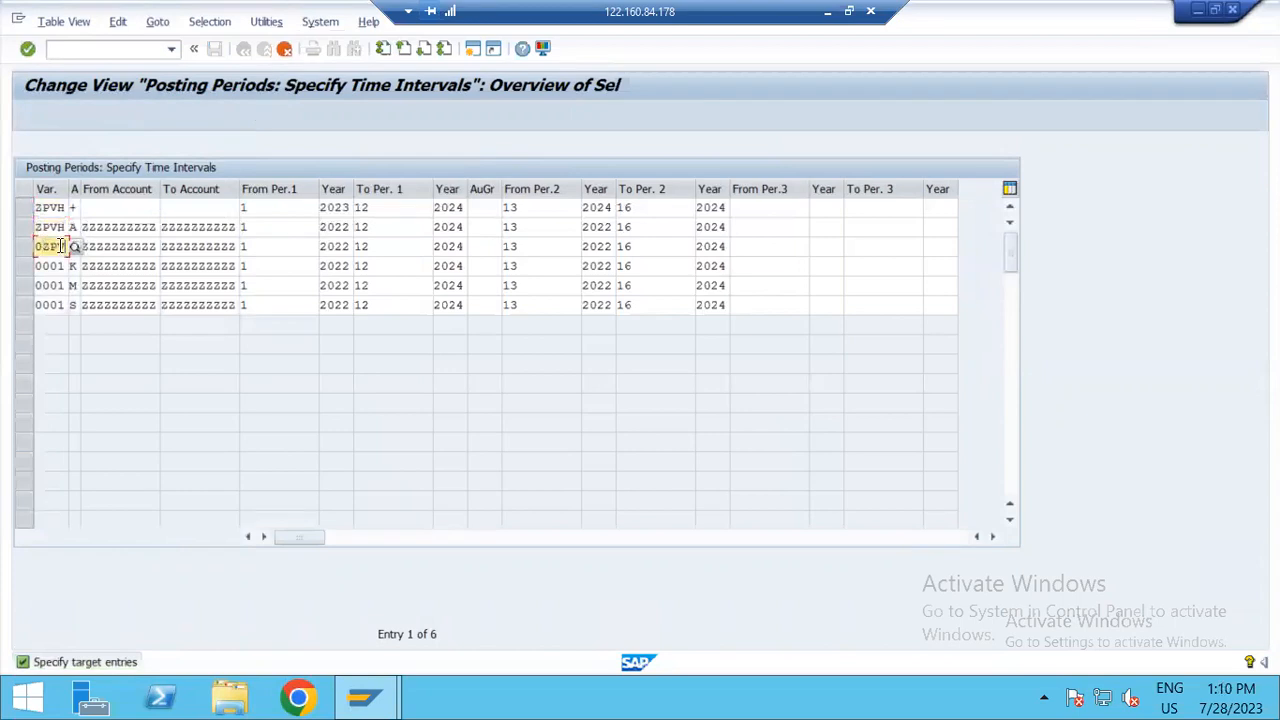
double_click(45, 266)
text(ZPVH)
double_click(50, 285)
text(ZPVH)
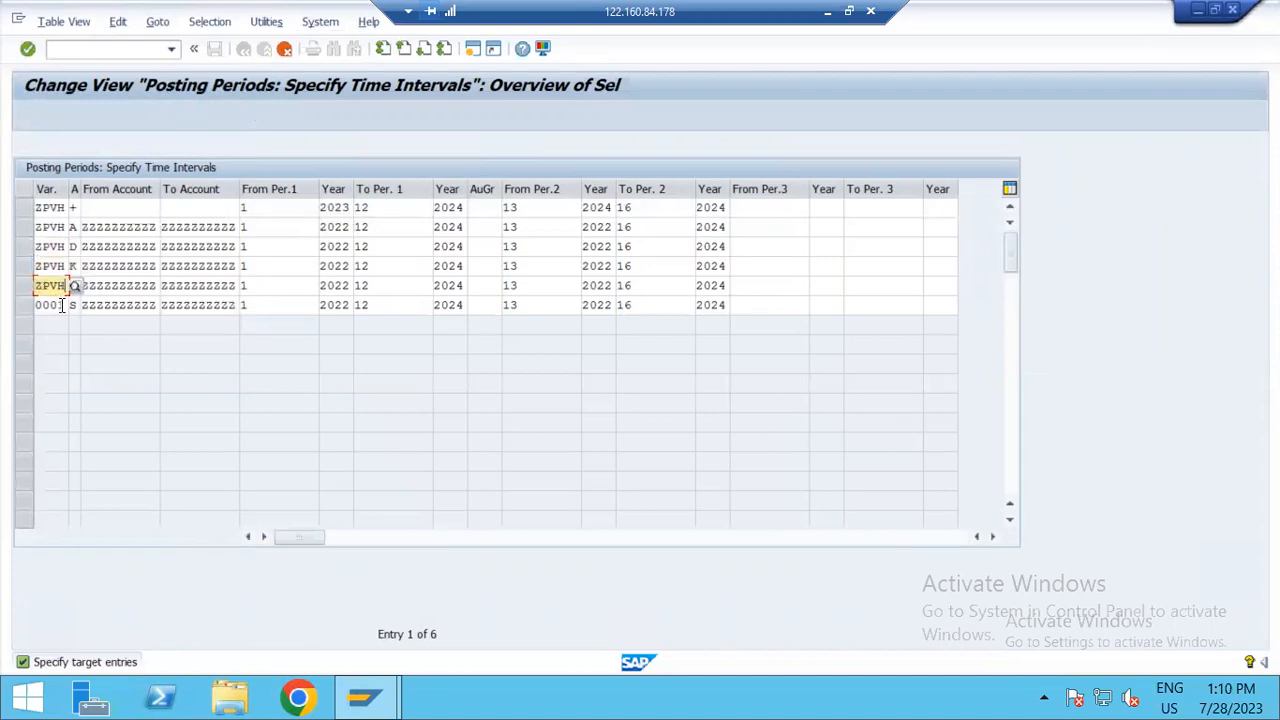
double_click(58, 305)
text(ZPVH)
Step: Widen the account type column and look up the possible account types for the + entry
drag(80, 189, 96, 189)
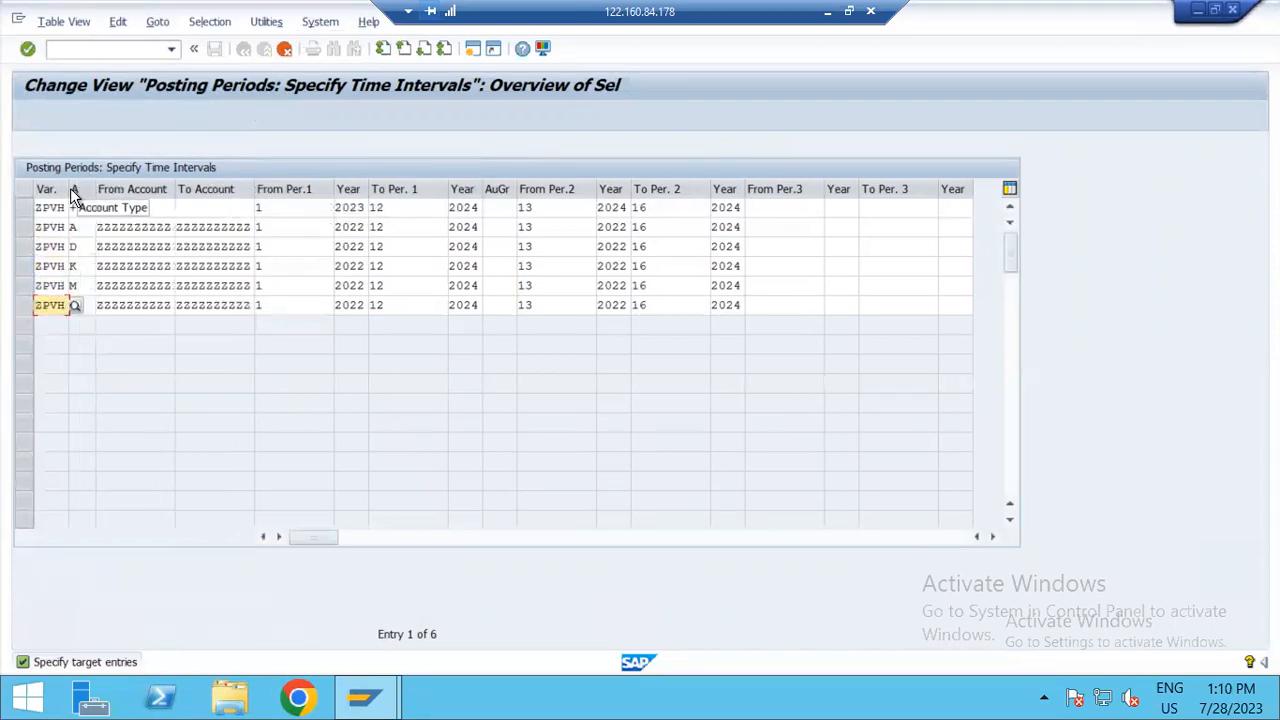
click(88, 208)
click(104, 208)
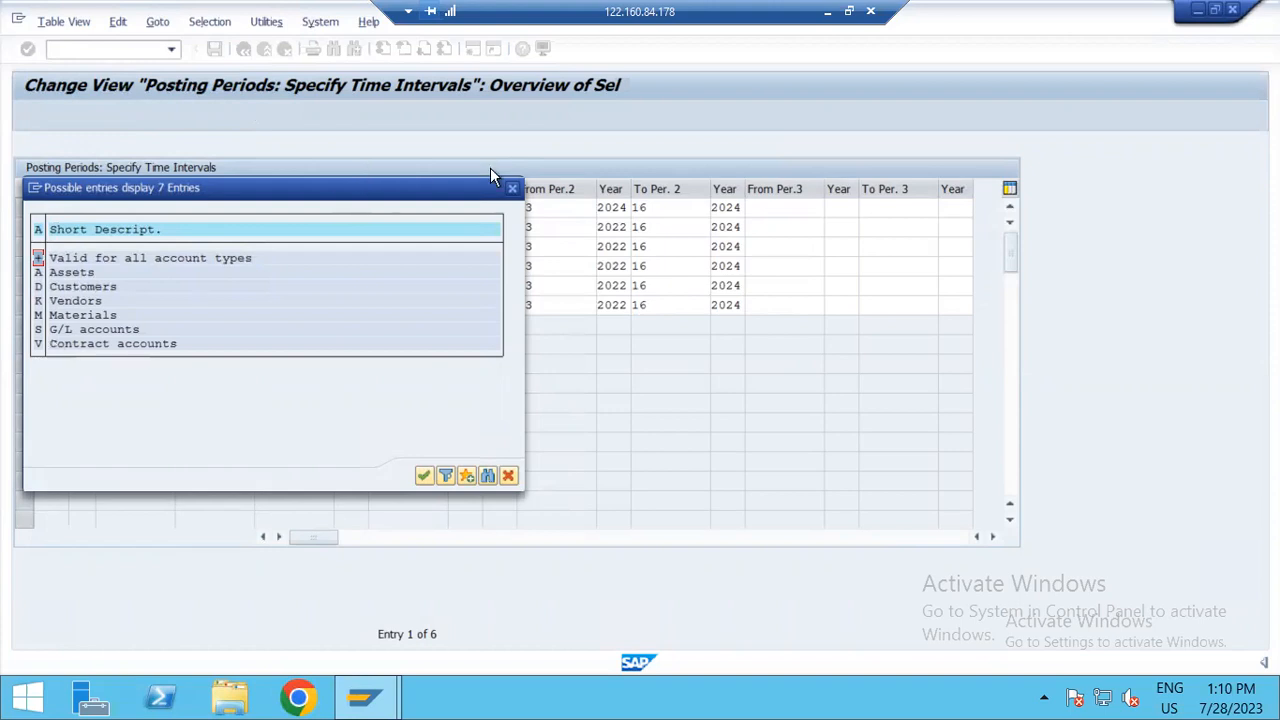
click(512, 187)
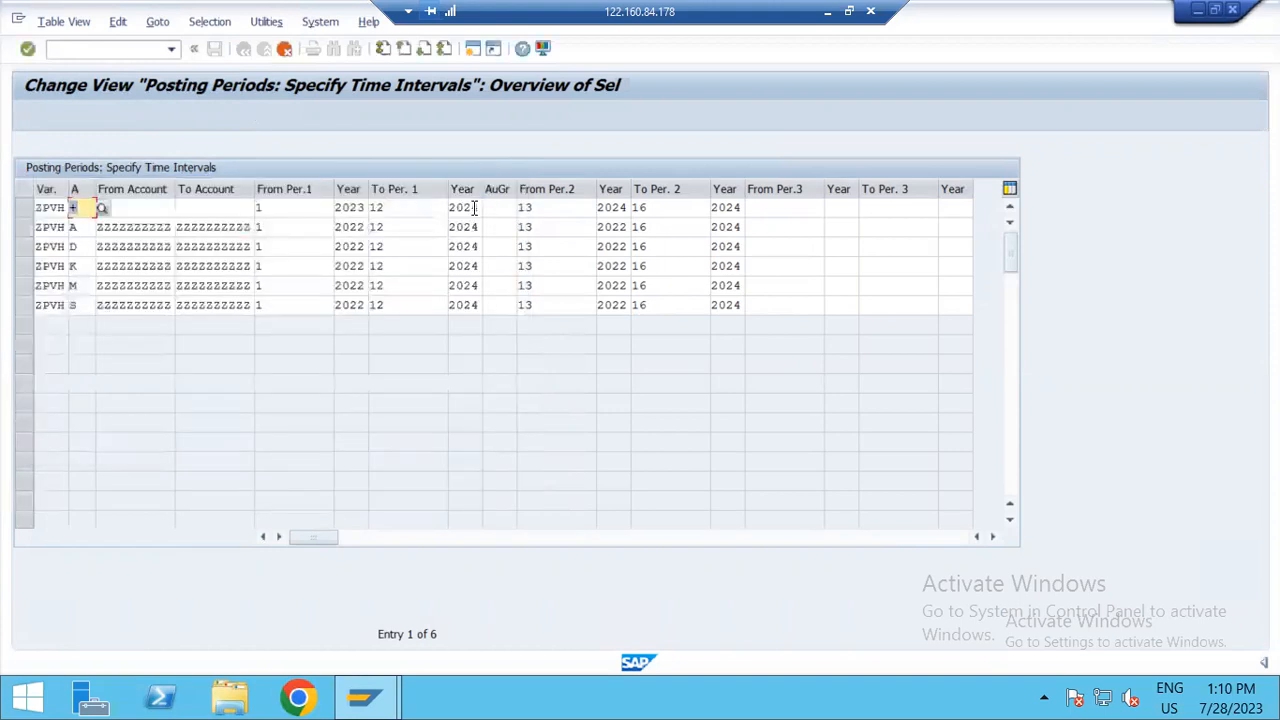
Step: Set the From Per.1 year of the + entry to 2022
click(361, 208)
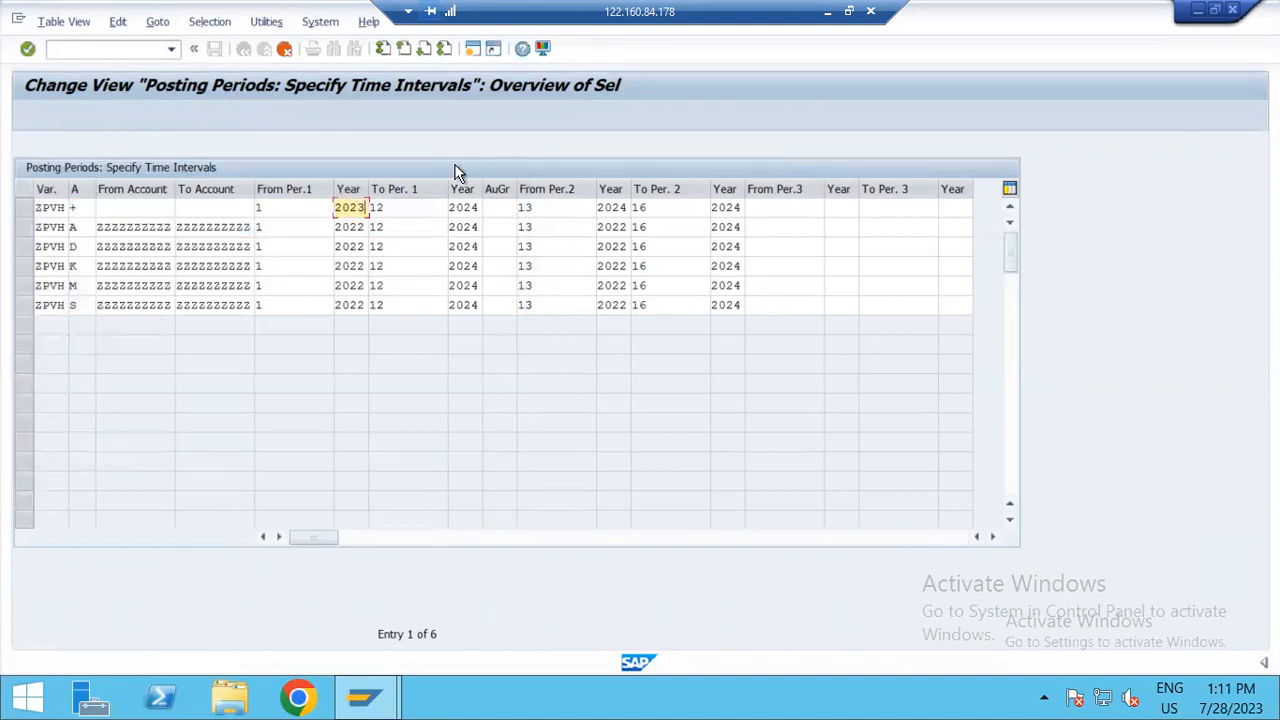
key(BackSpace)
text(2)
key(Down)
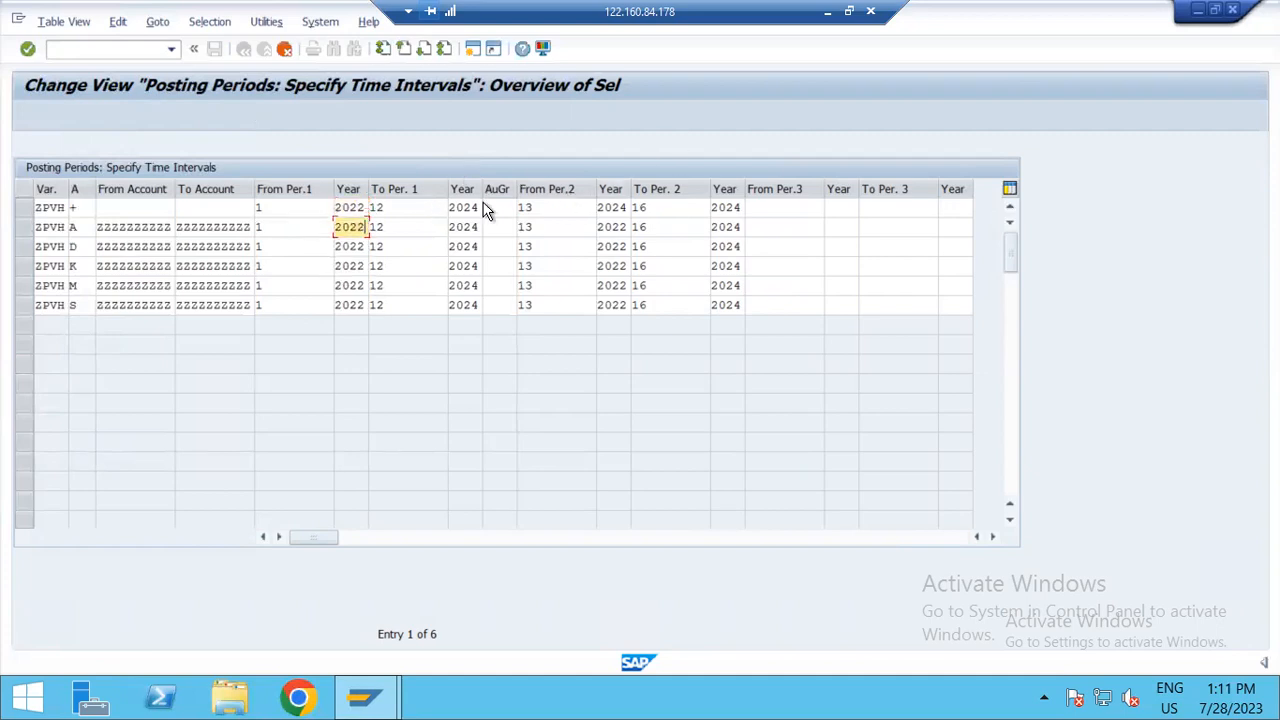
Step: Set the To Per. 1 year to 2022 in all six ZPVH entries
click(478, 207)
key(BackSpace)
text(3)
key(Down)
key(BackSpace)
text(2)
key(Down)
key(BackSpace)
text(2)
key(Down)
key(BackSpace)
text(2)
key(Down)
key(BackSpace)
text(2)
key(Down)
key(BackSpace)
text(2)
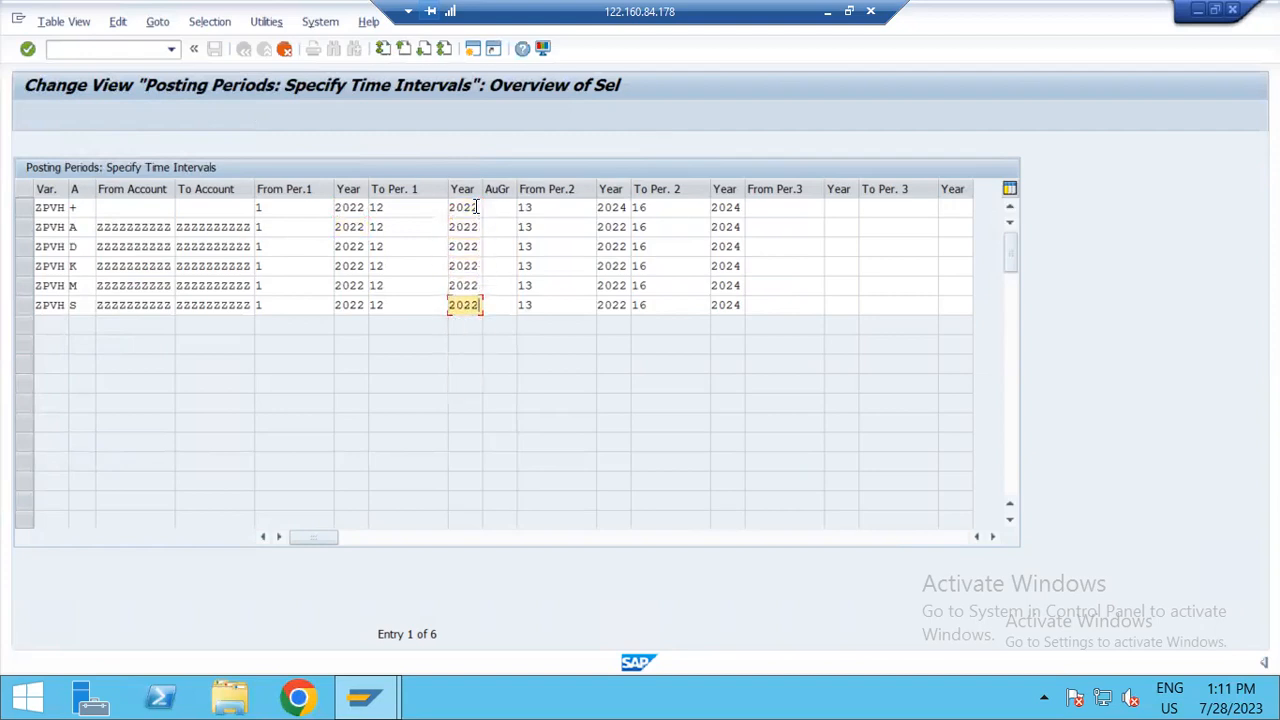
Step: Set the From Per.2 year to 2023 in all six ZPVH entries
click(628, 207)
key(BackSpace)
text(3)
key(Down)
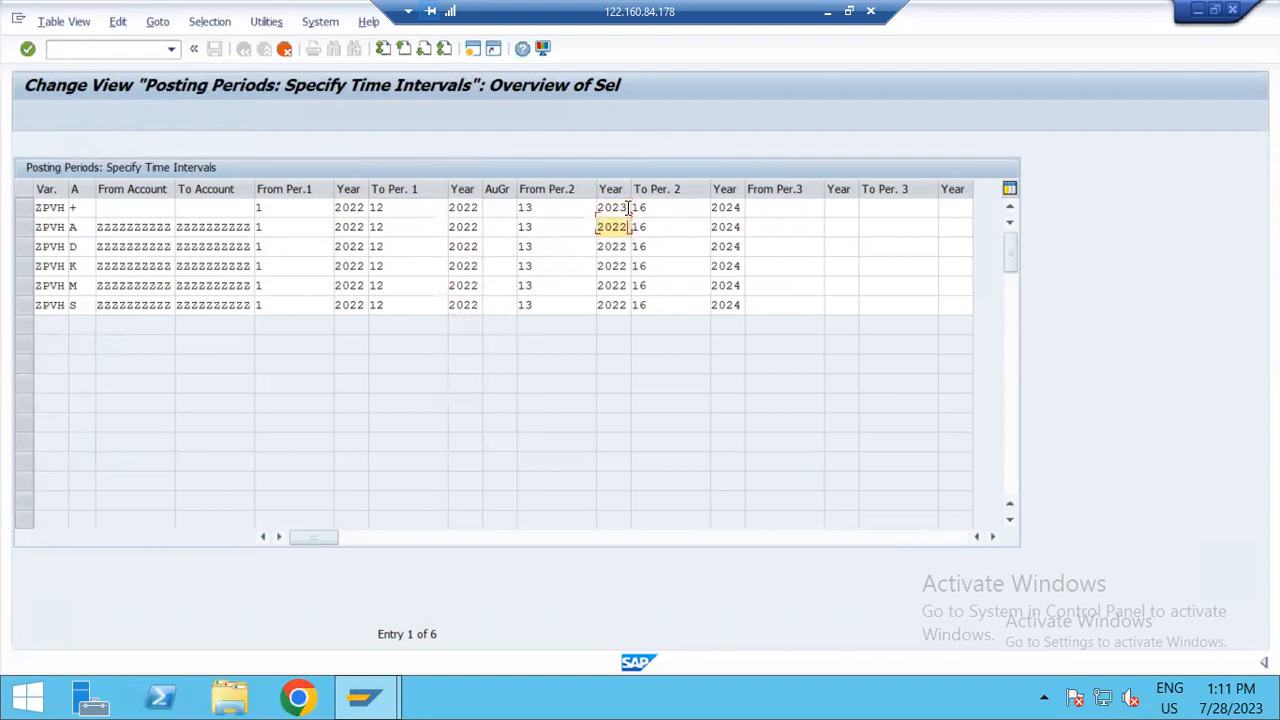
key(BackSpace)
text(3)
key(Down)
key(BackSpace)
text(3)
key(Down)
key(BackSpace)
text(3)
key(Down)
key(BackSpace)
text(3)
key(Down)
key(BackSpace)
text(3)
Step: Set the To Per. 2 year to 2023 in all six ZPVH entries
click(739, 207)
key(BackSpace)
text(3)
key(Down)
key(BackSpace)
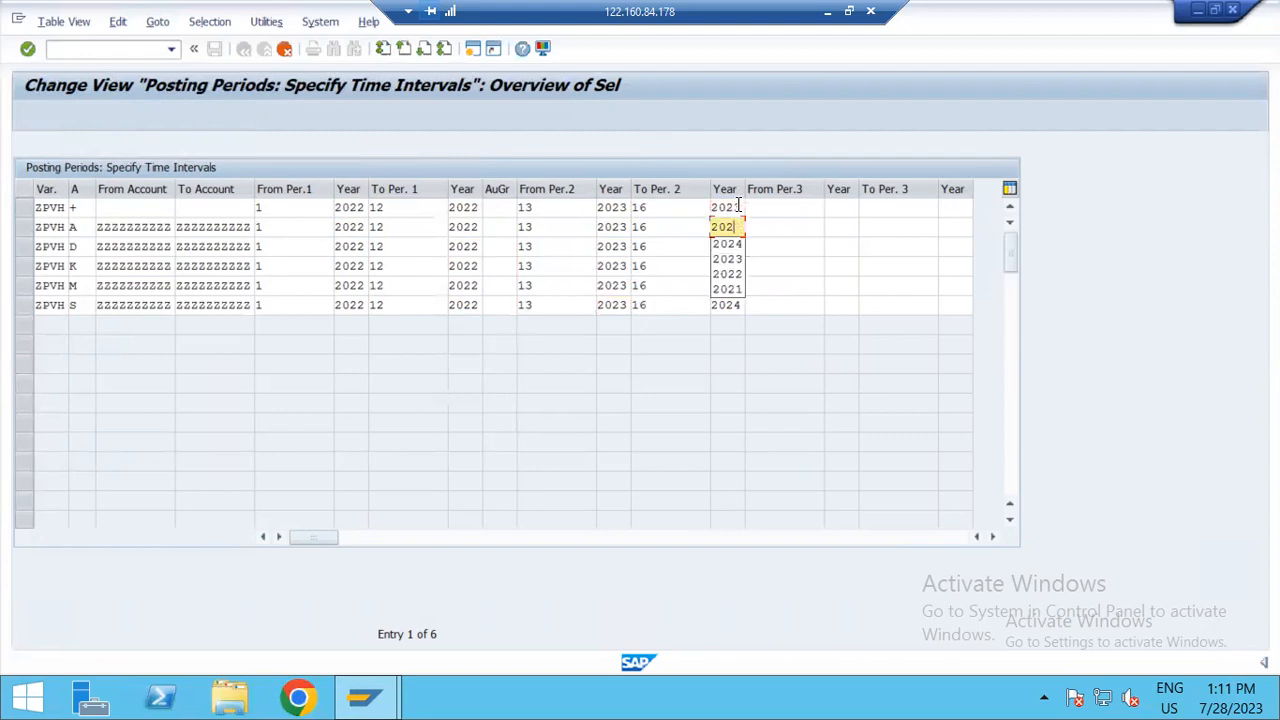
text(3)
key(Down)
key(BackSpace)
text(3)
key(Down)
key(BackSpace)
text(3)
key(Down)
key(BackSpace)
text(3)
key(Down)
key(BackSpace)
text(3)
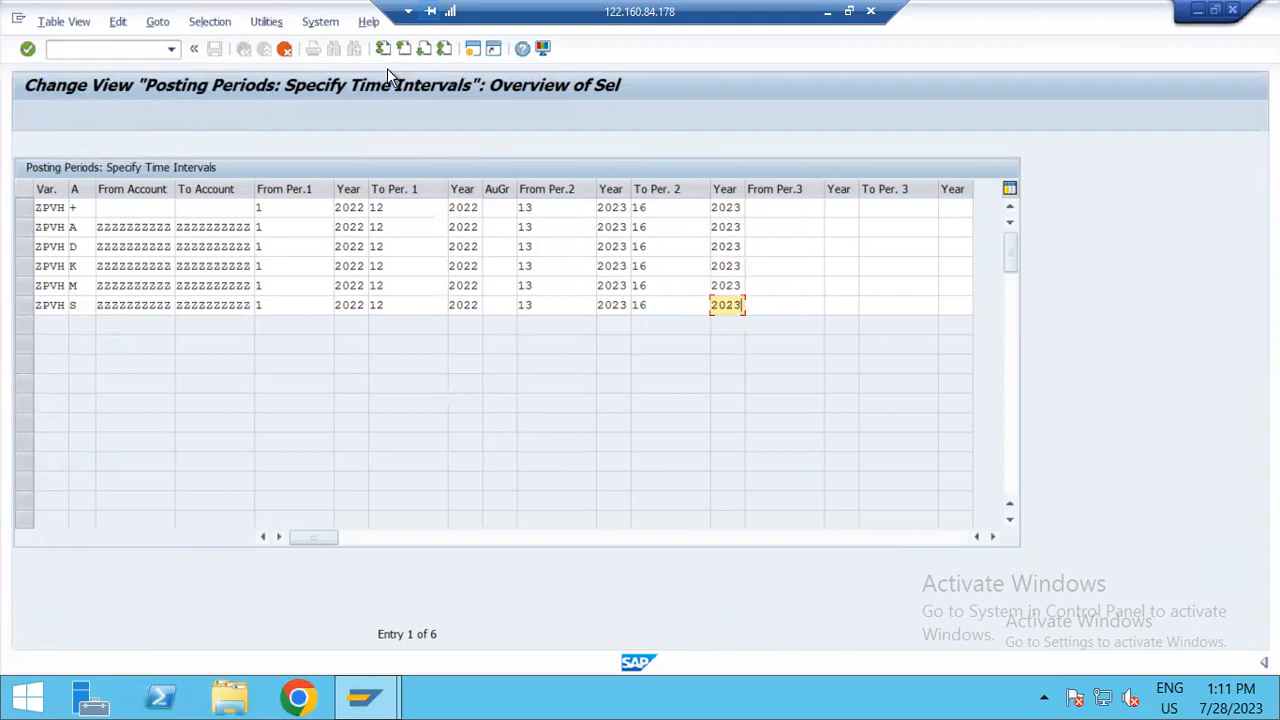
Step: Confirm the copied ZPVH entries, save them in the proposed customizing request and return to the IMG structure
key(Return)
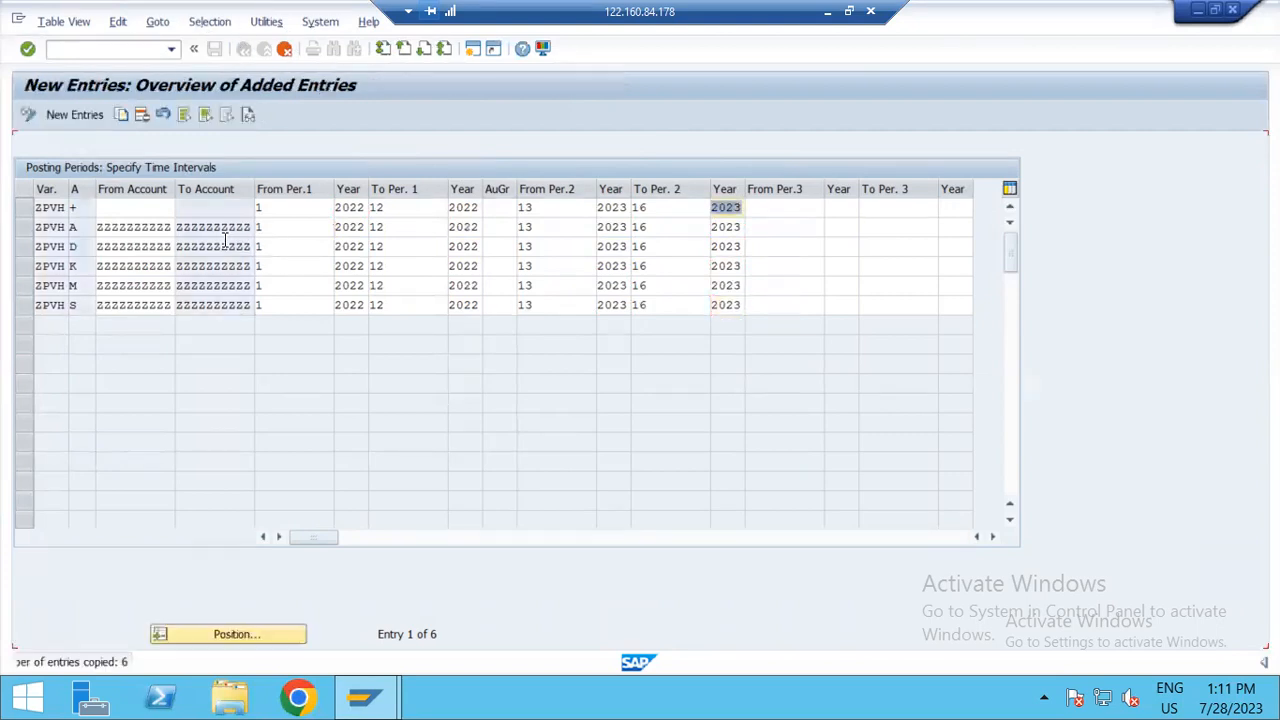
click(216, 49)
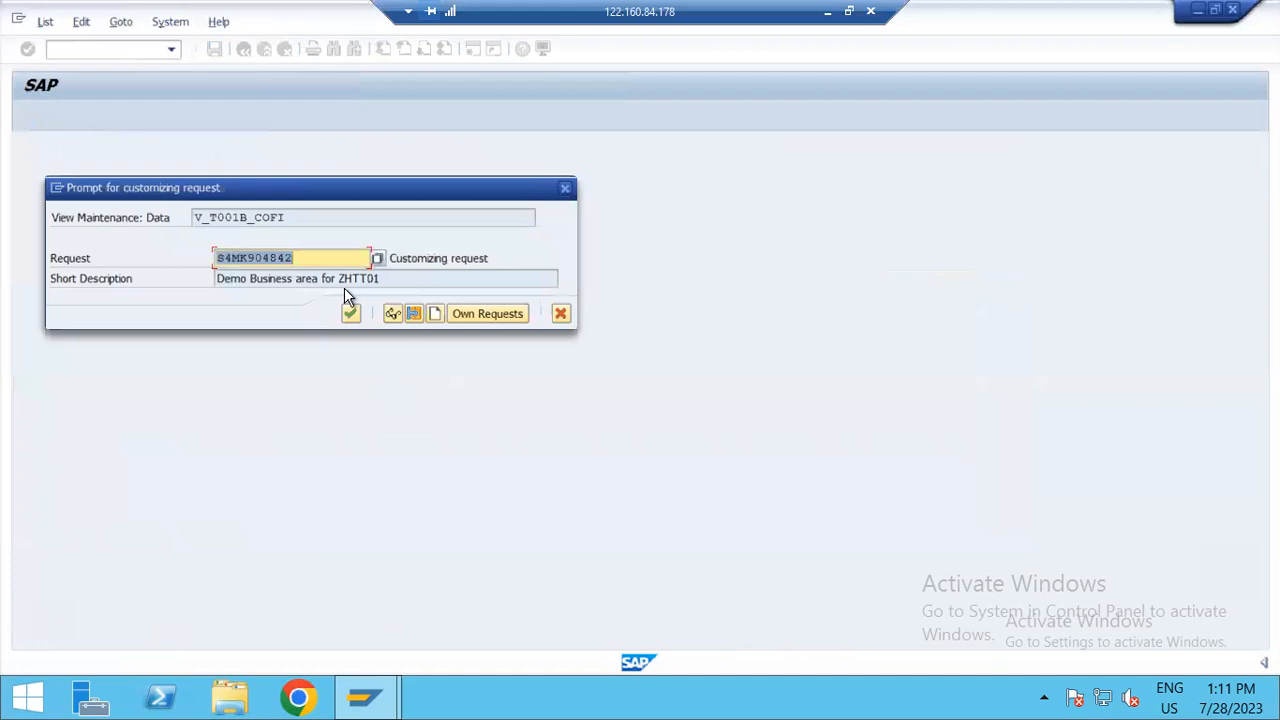
click(353, 310)
click(243, 50)
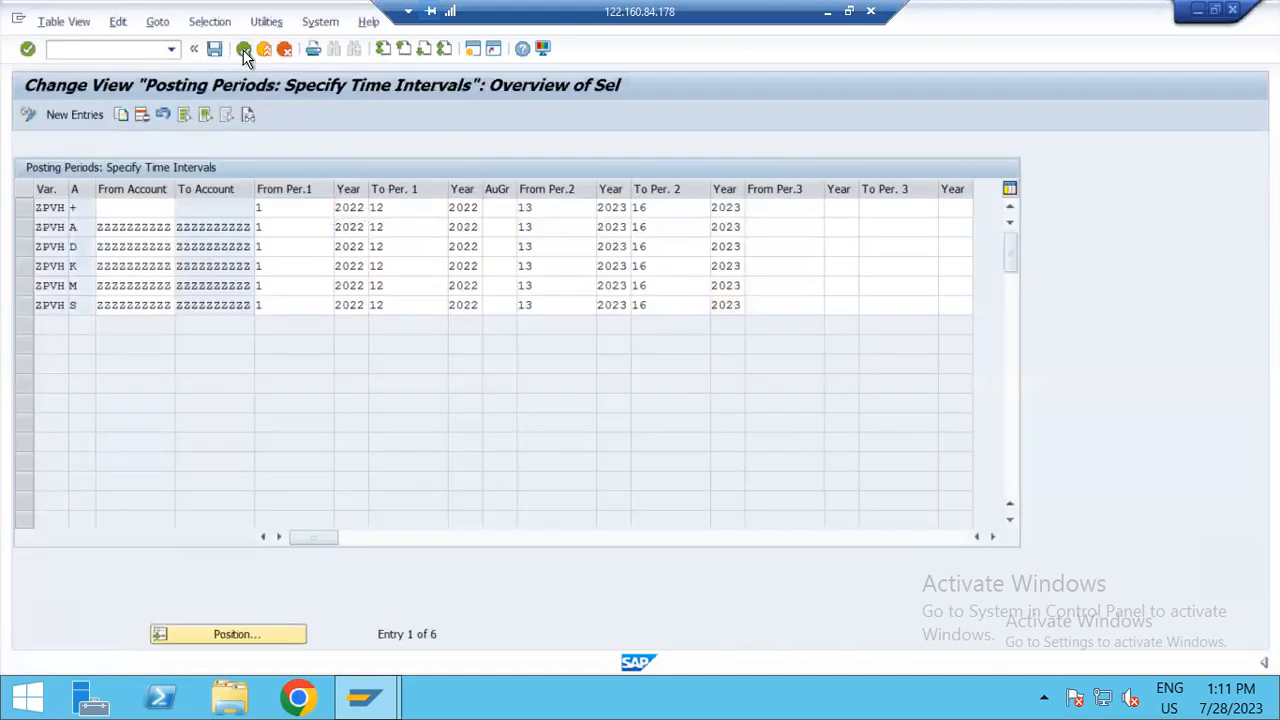
click(245, 49)
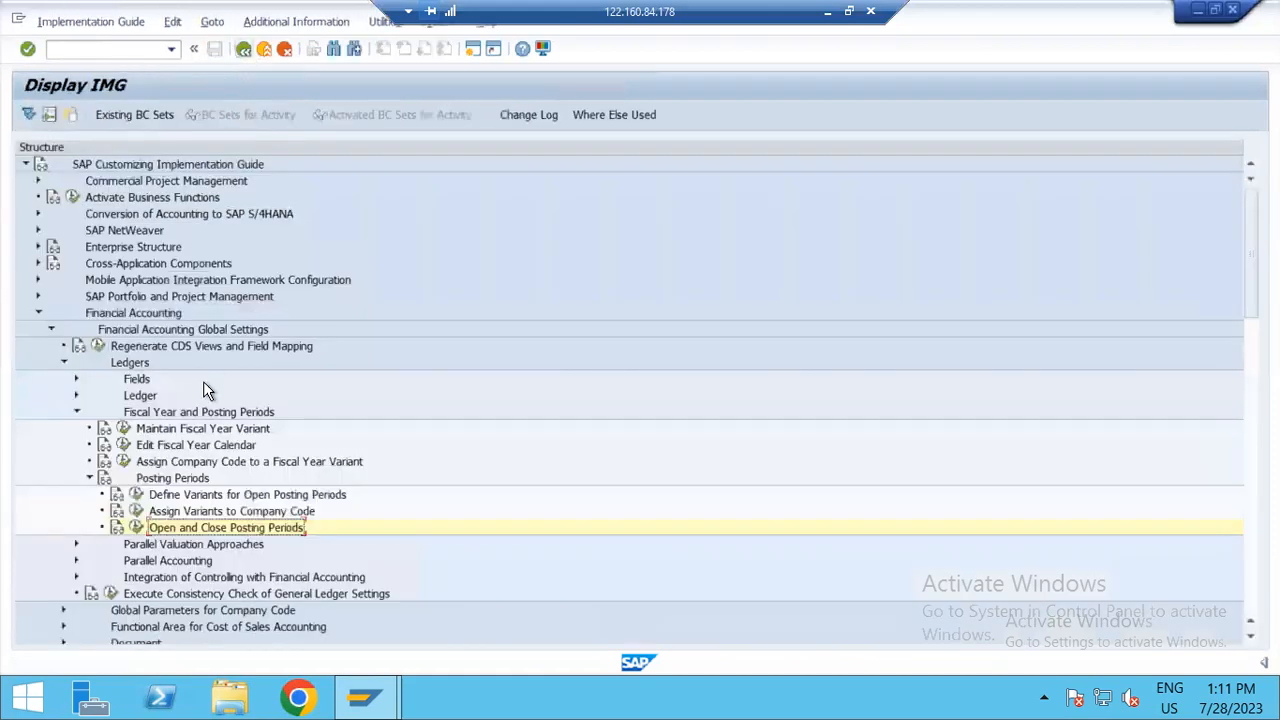
Step: Look up fiscal year variant PL, examine its period assignments and return to the IMG structure
click(123, 447)
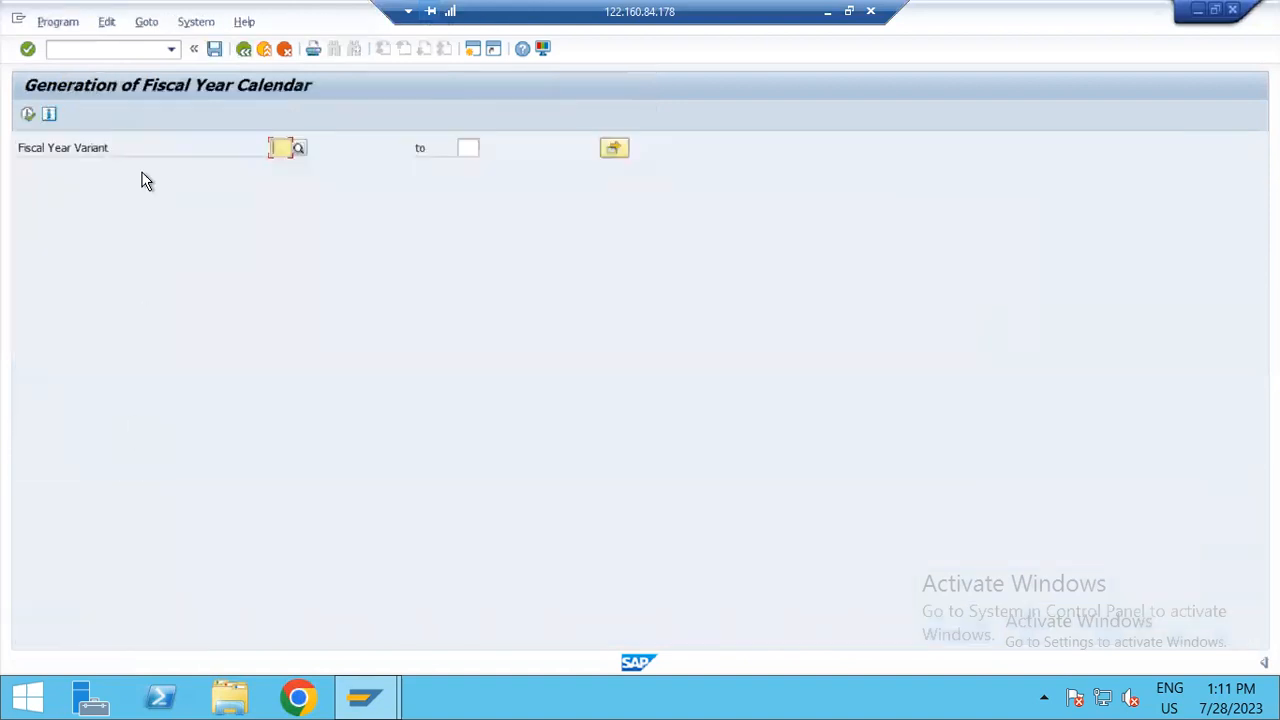
click(243, 49)
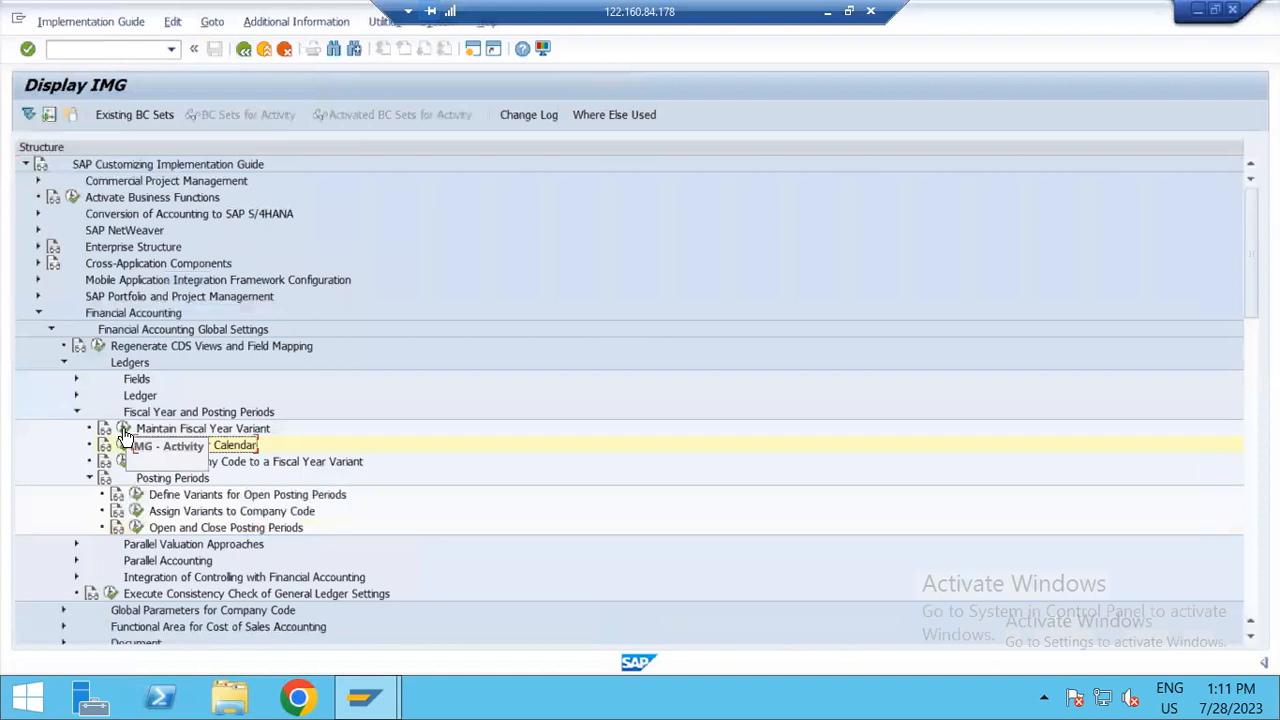
click(123, 428)
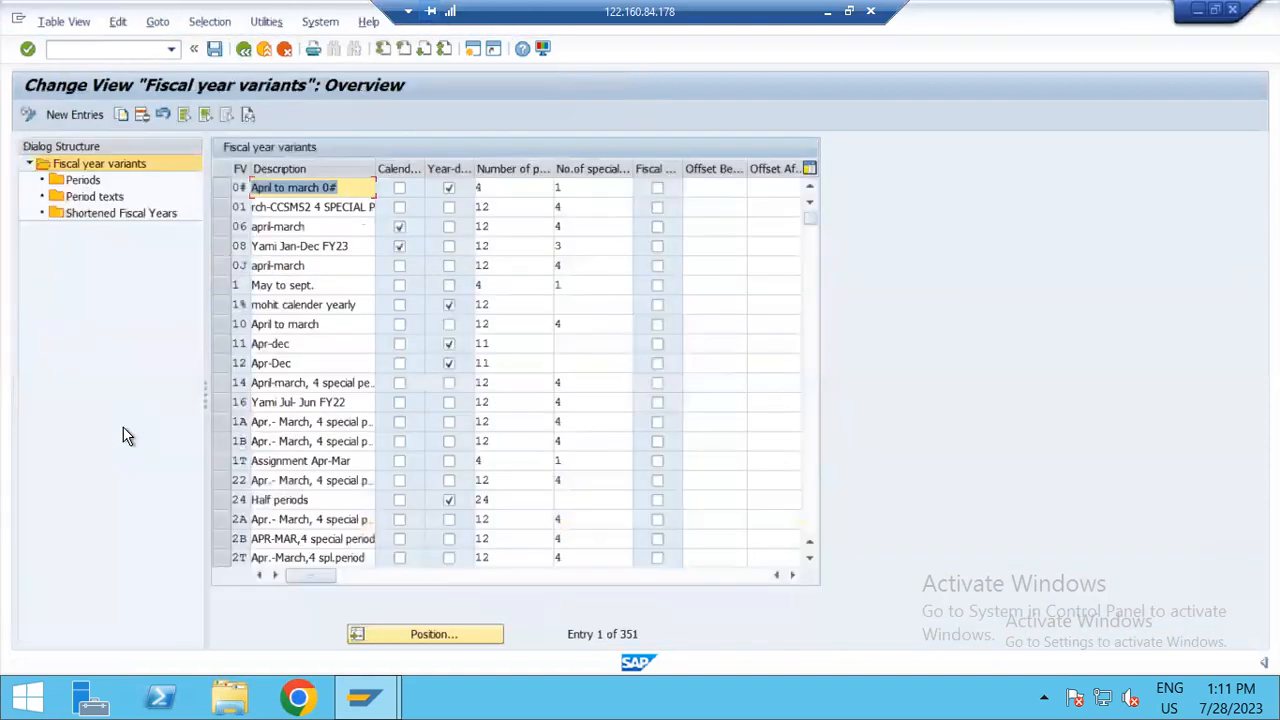
click(368, 633)
text(pl)
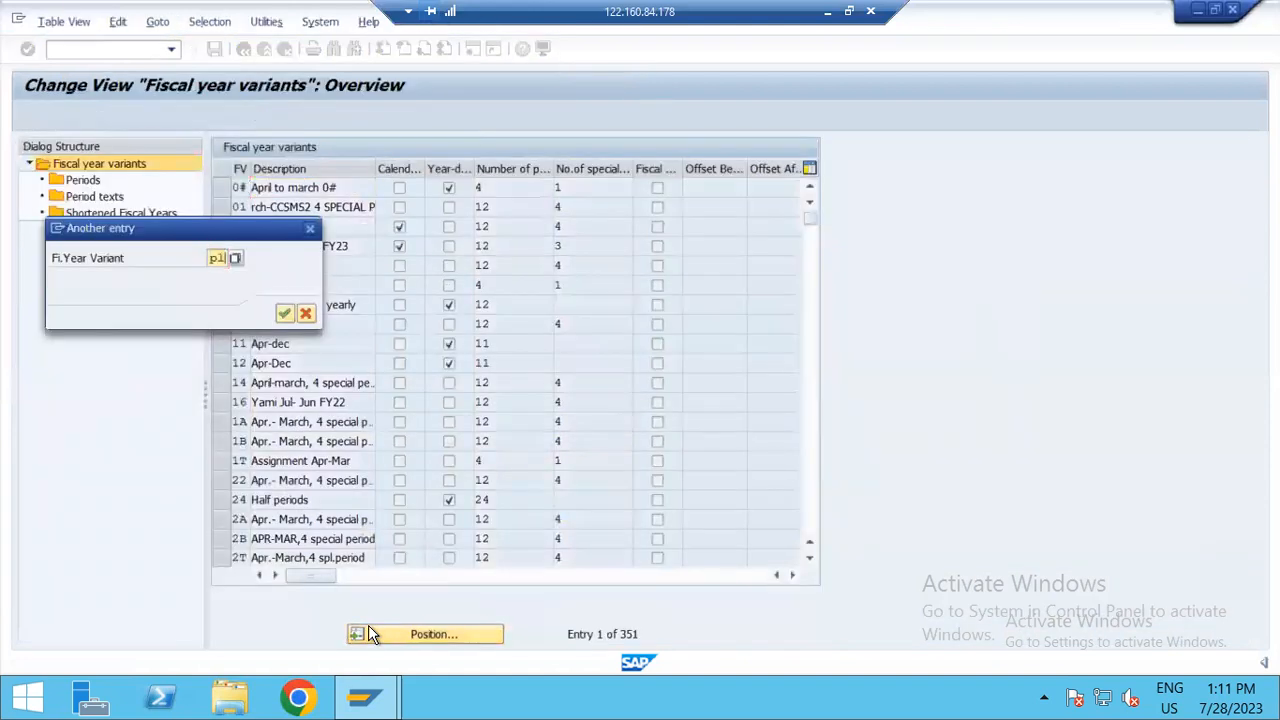
key(Return)
click(222, 188)
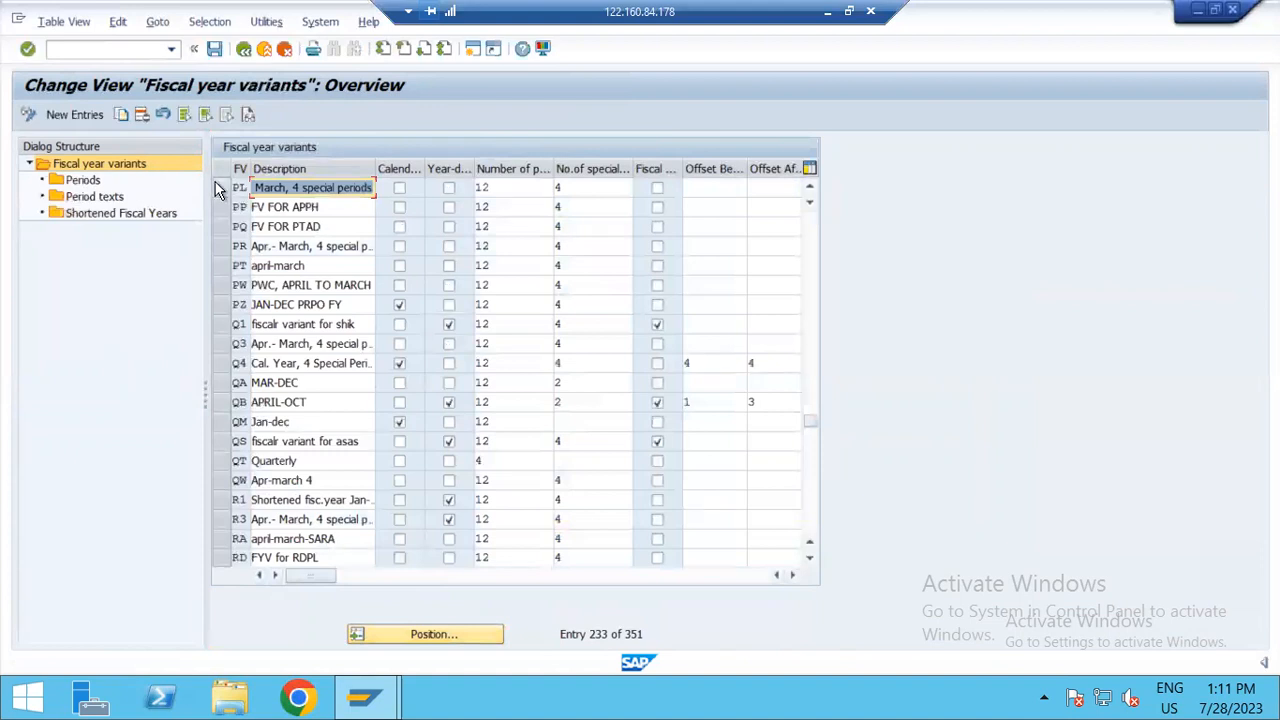
double_click(84, 181)
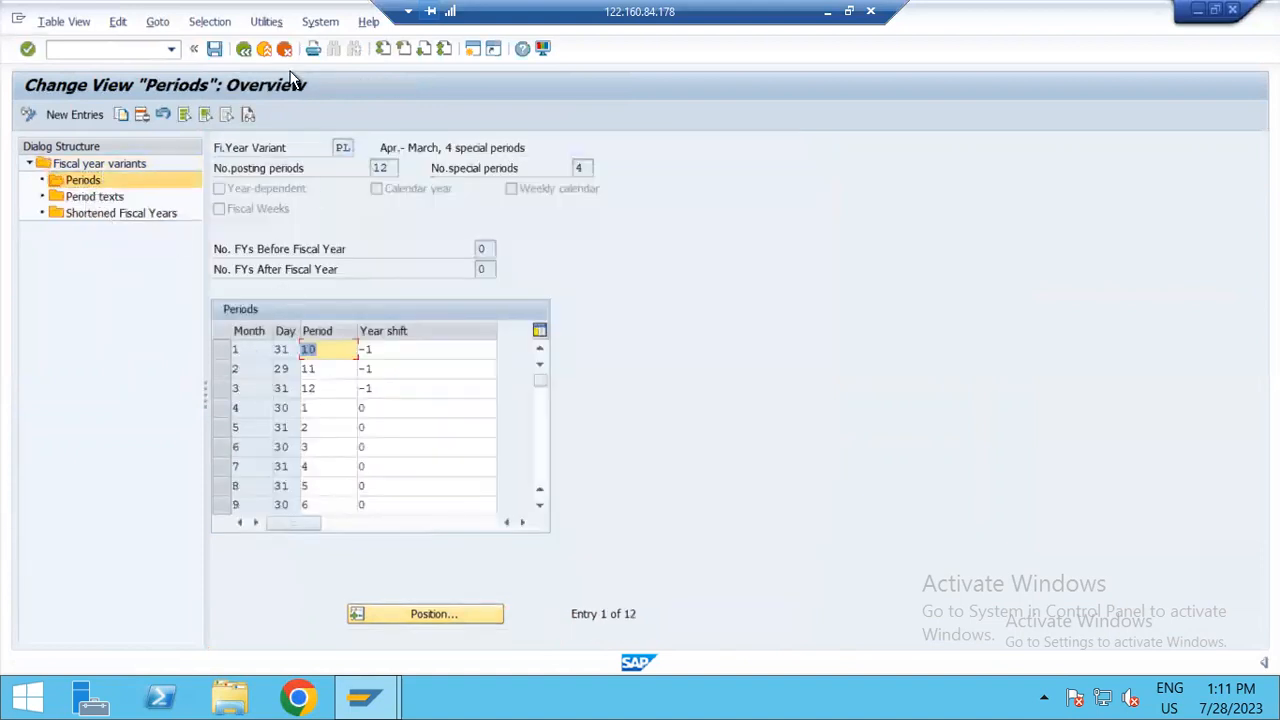
click(254, 49)
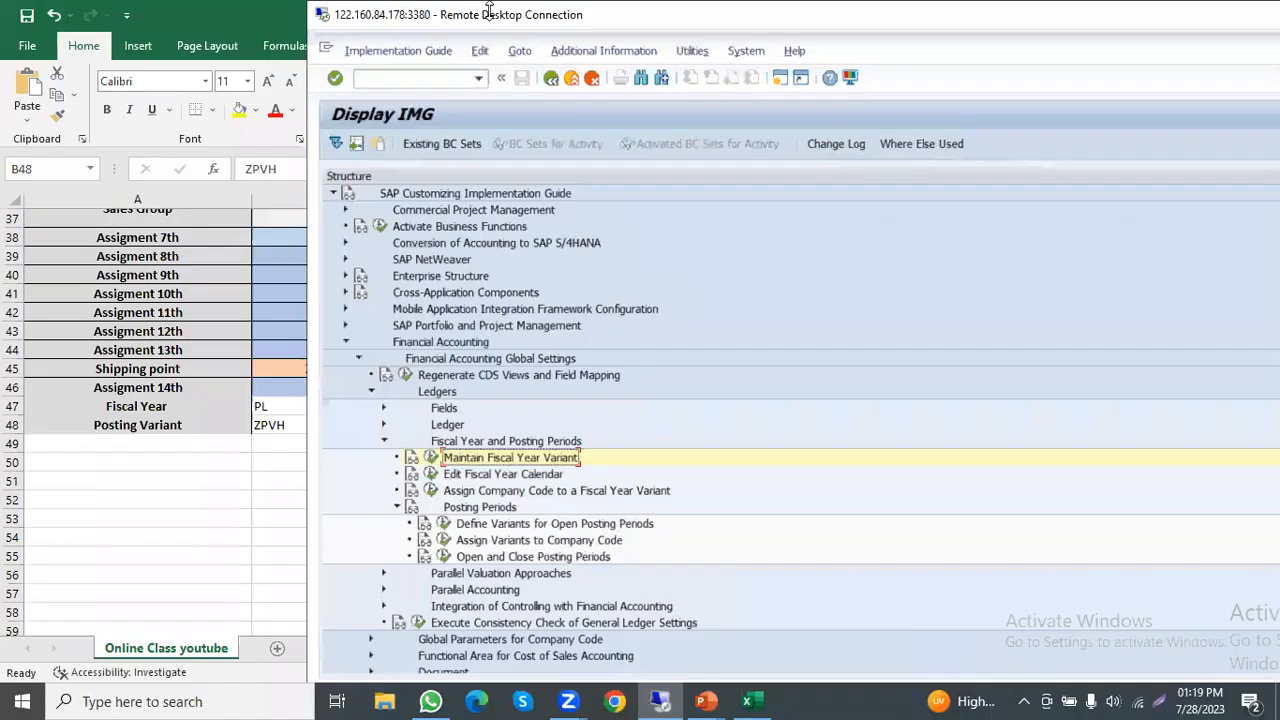
Step: Switch to the PowerPoint presentation and read the slide on opening and closing periods for material master records
key(alt+Tab)
key(alt+Tab)
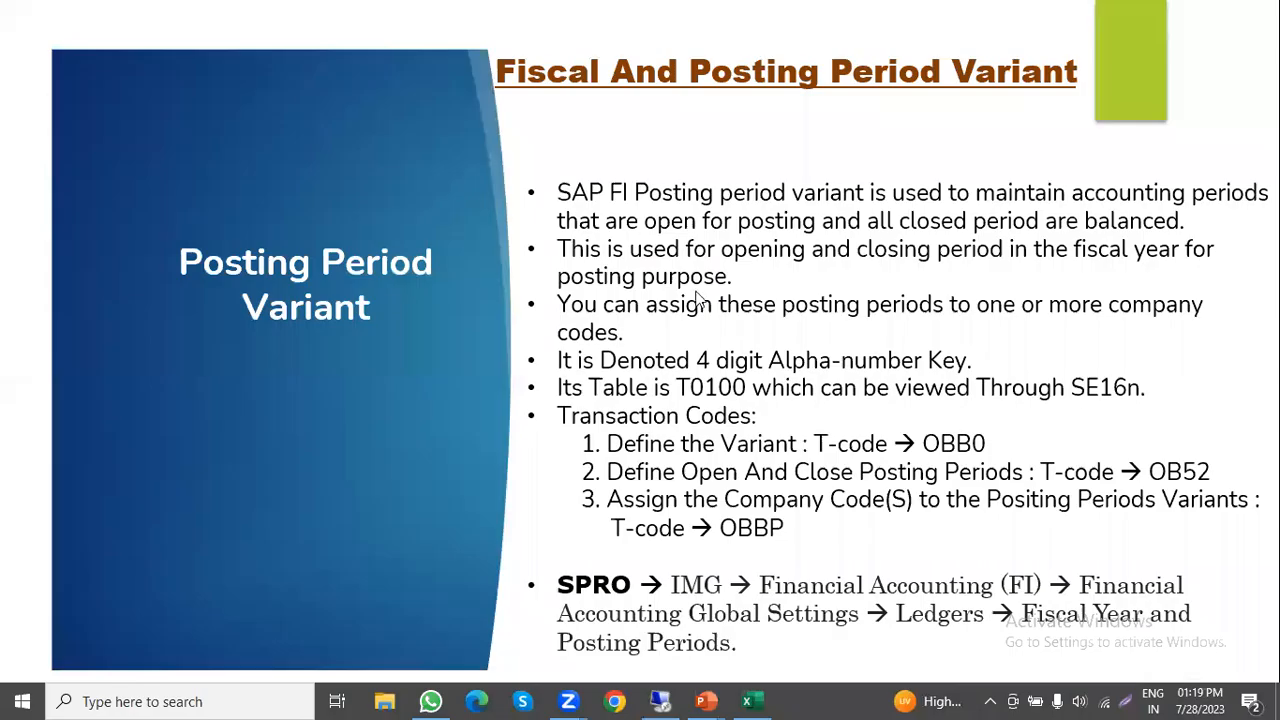
click(696, 298)
click(696, 298)
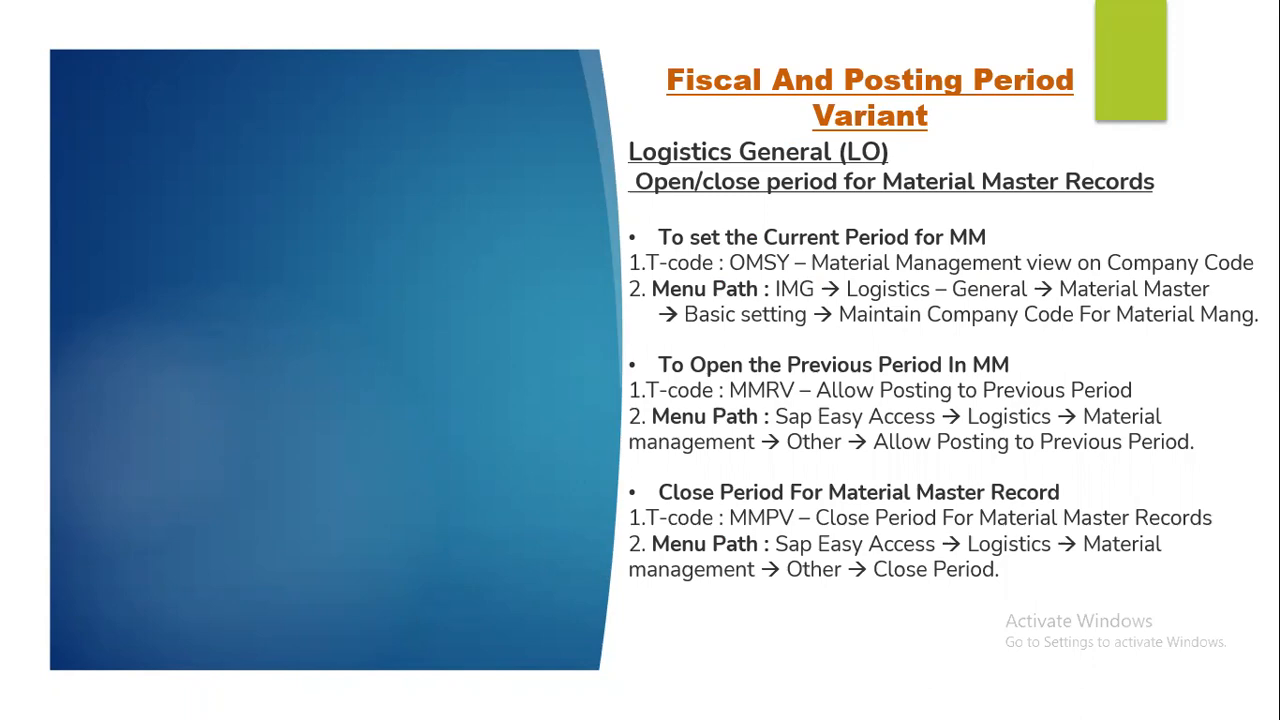
Step: Return to the SAP IMG and open Maintain Company Codes for Materials Management from the Basic Settings of Logistics - General's Material Master
key(alt+Tab)
click(694, 286)
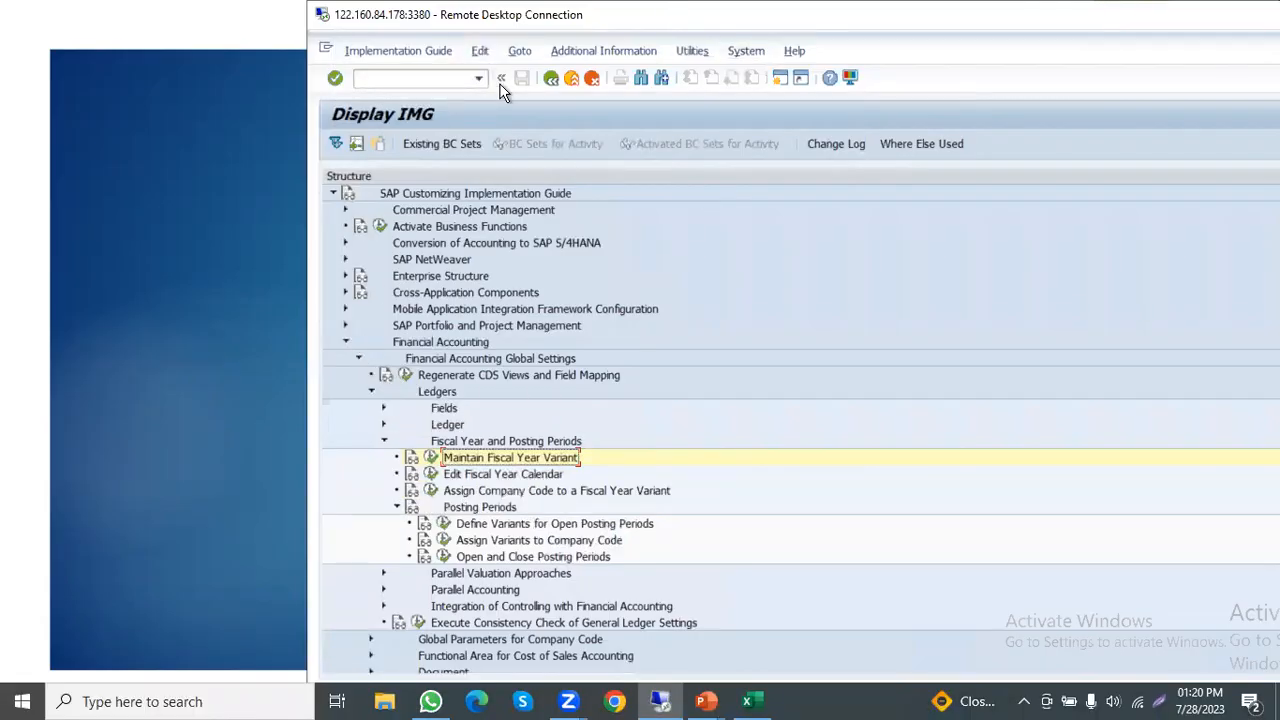
key(ctrl+alt+Break)
click(38, 313)
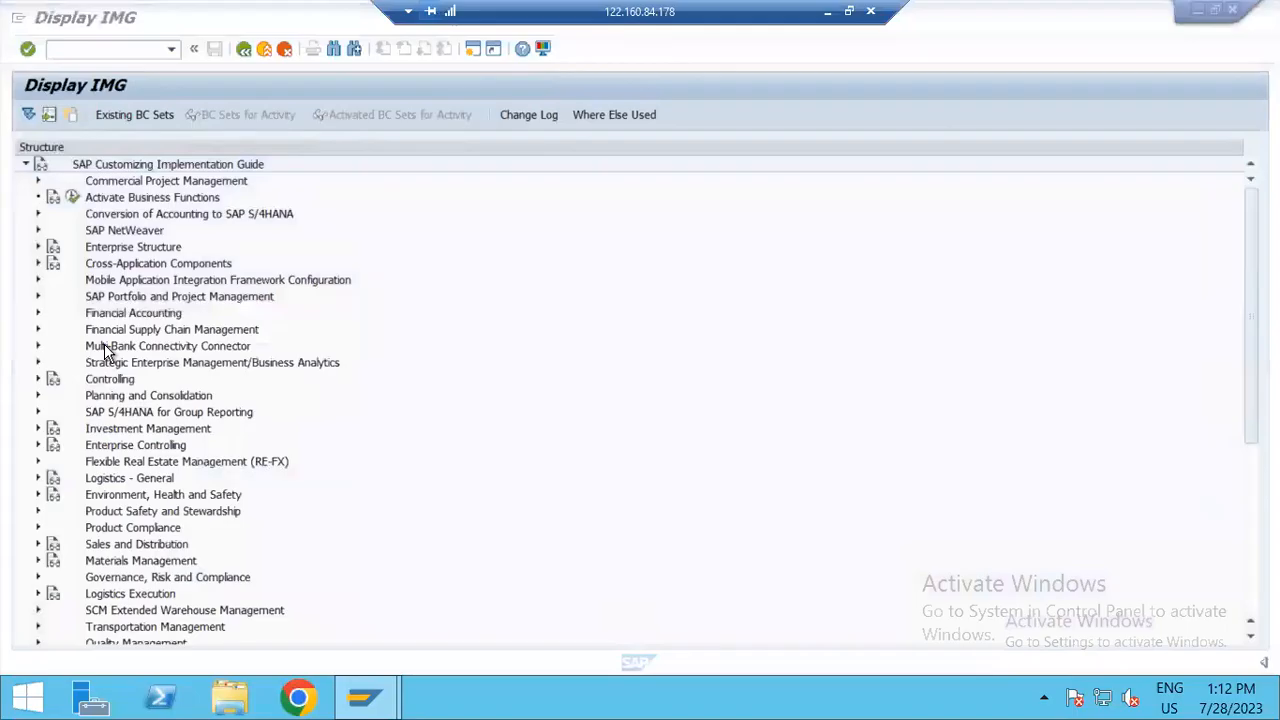
click(106, 360)
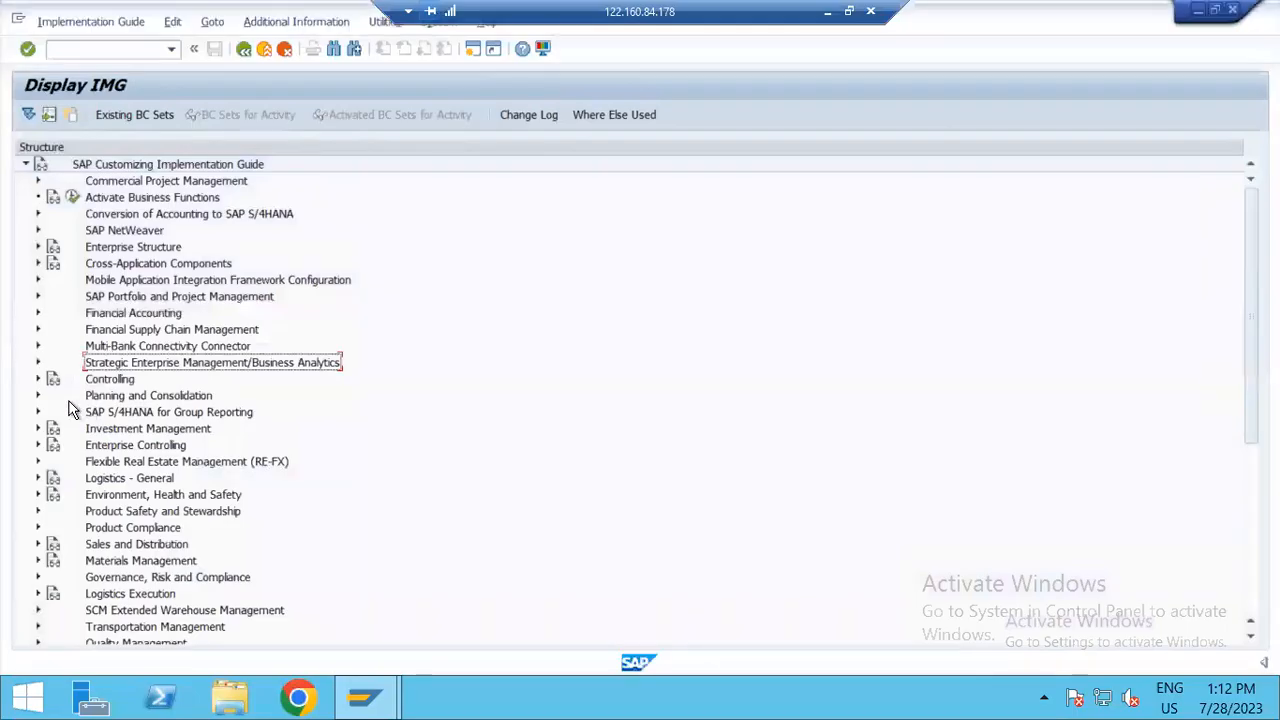
click(38, 479)
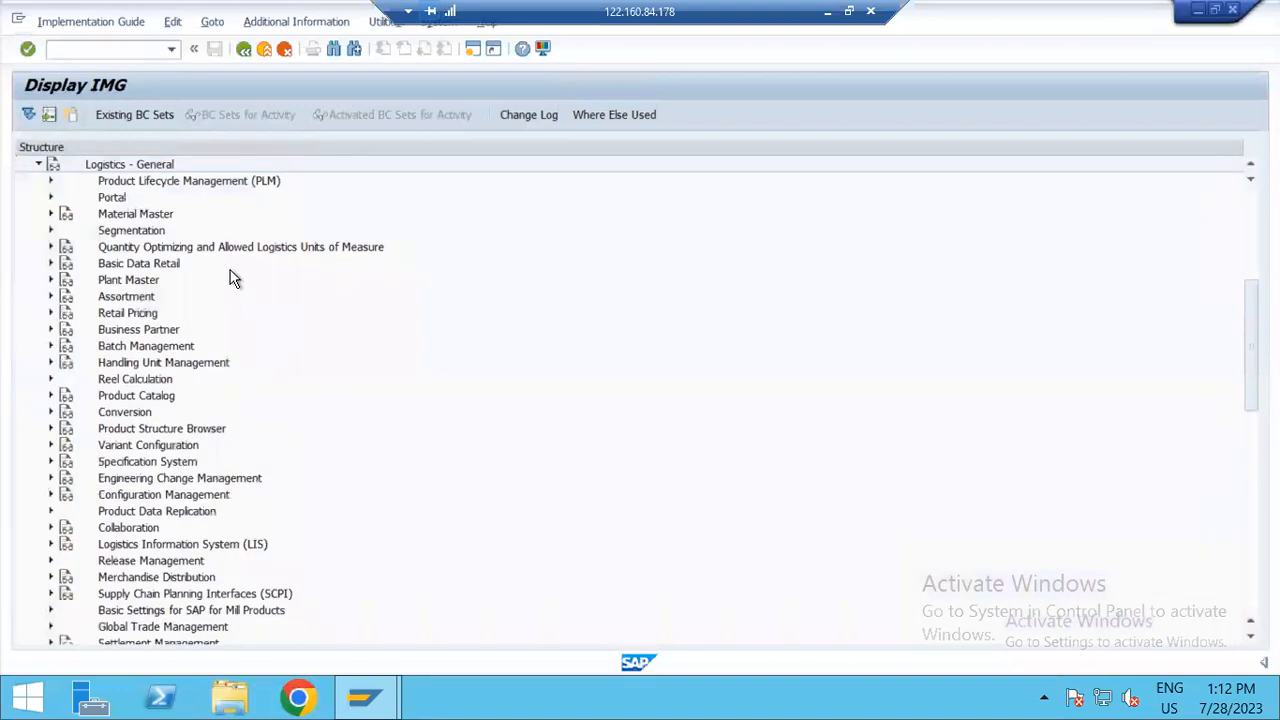
key(alt)
key(alt)
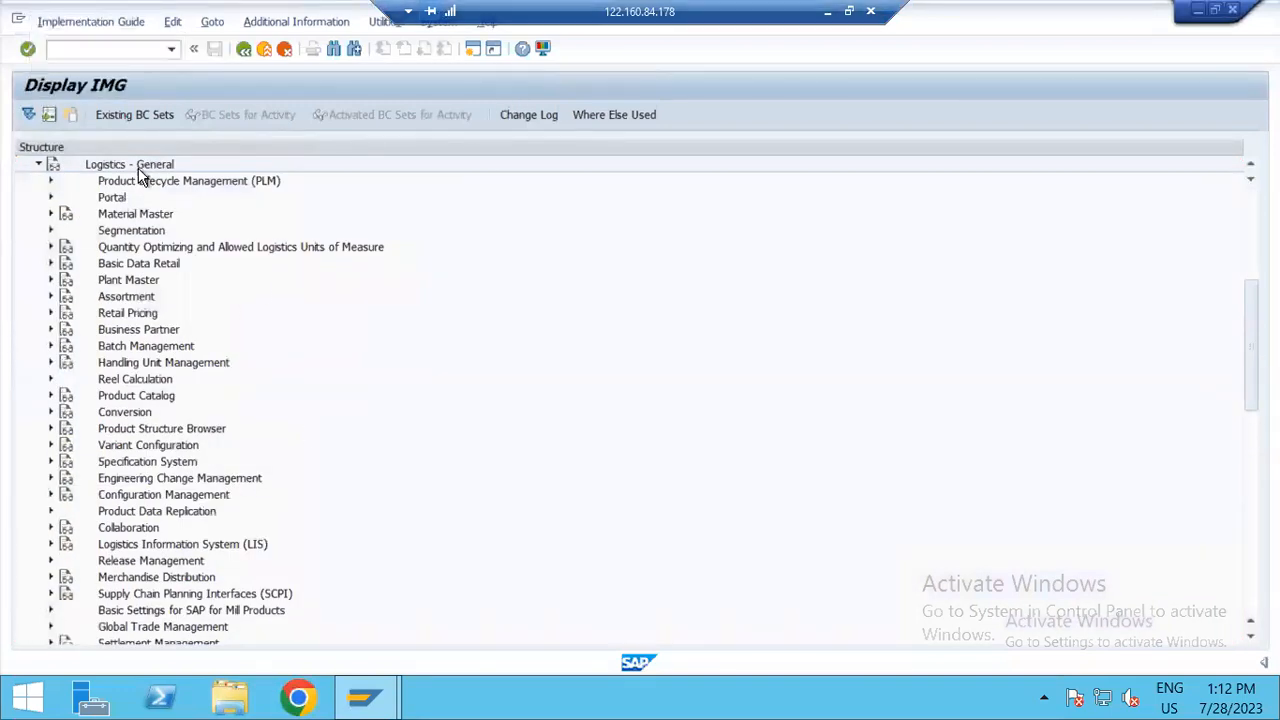
click(51, 214)
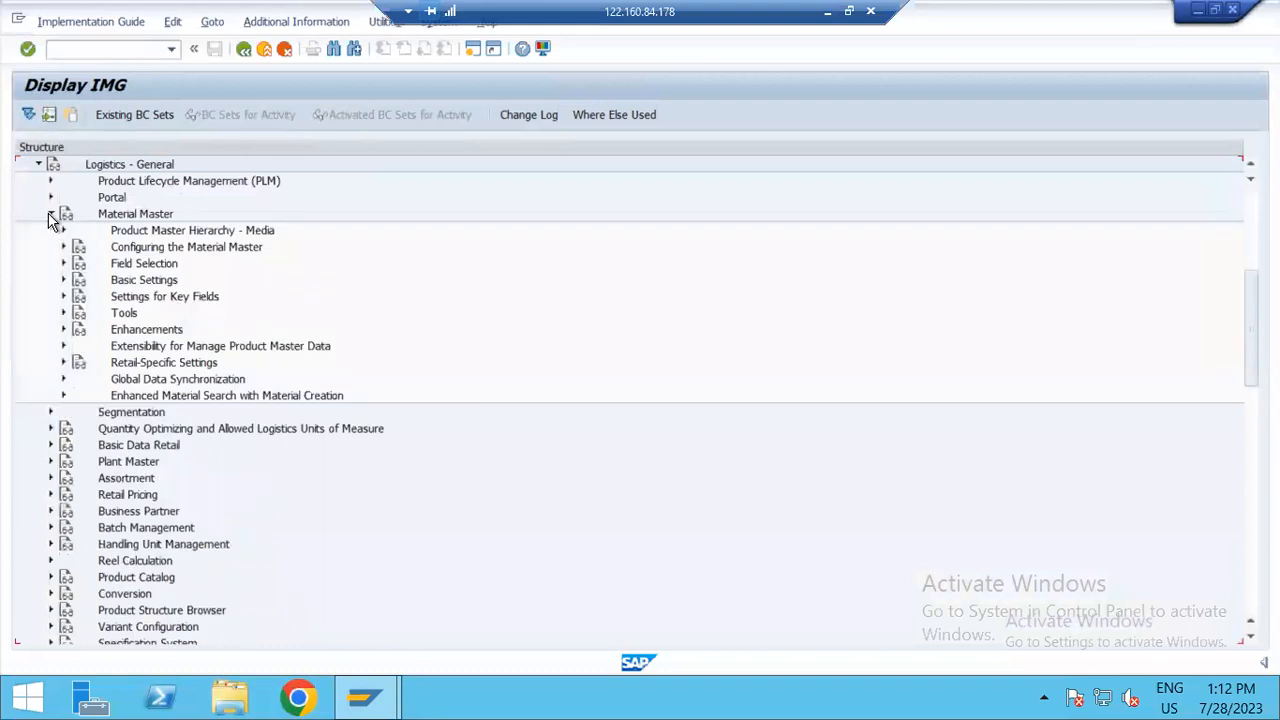
click(63, 280)
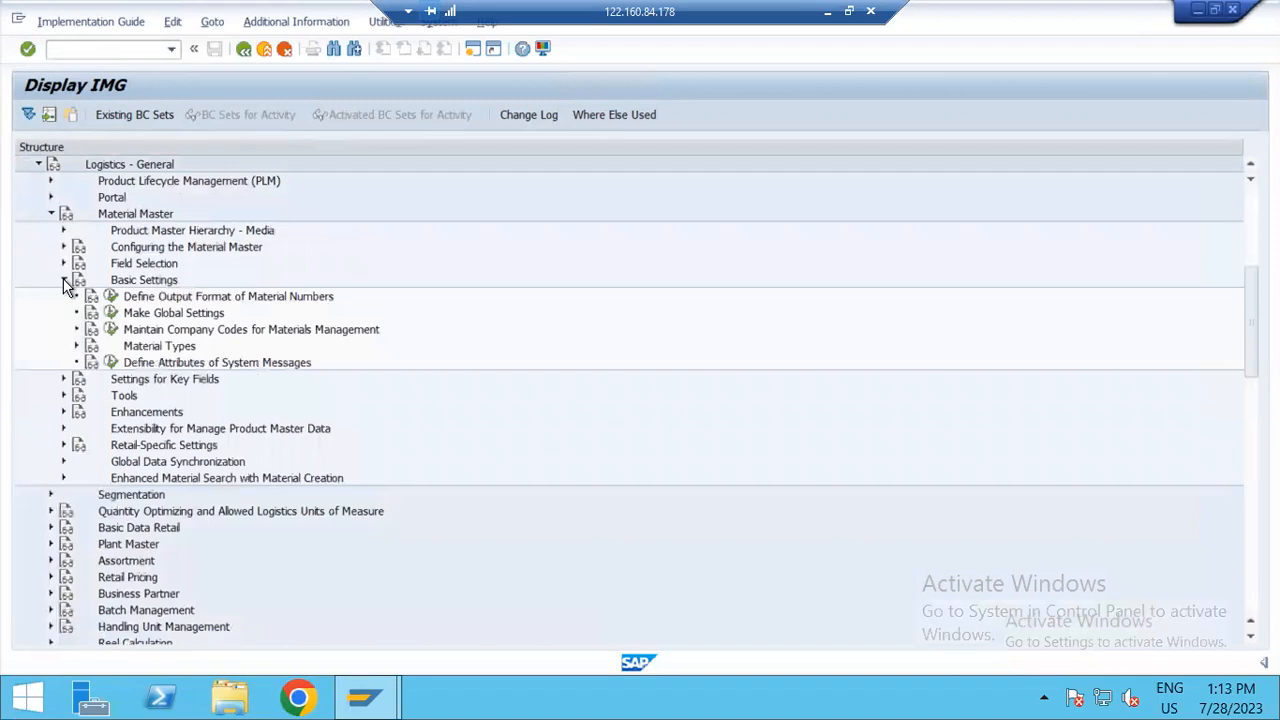
click(110, 331)
Step: Position the Materials Management company code list at company code ZHT1
click(228, 472)
key(Down)
key(Down)
key(Down)
key(Return)
key(Return)
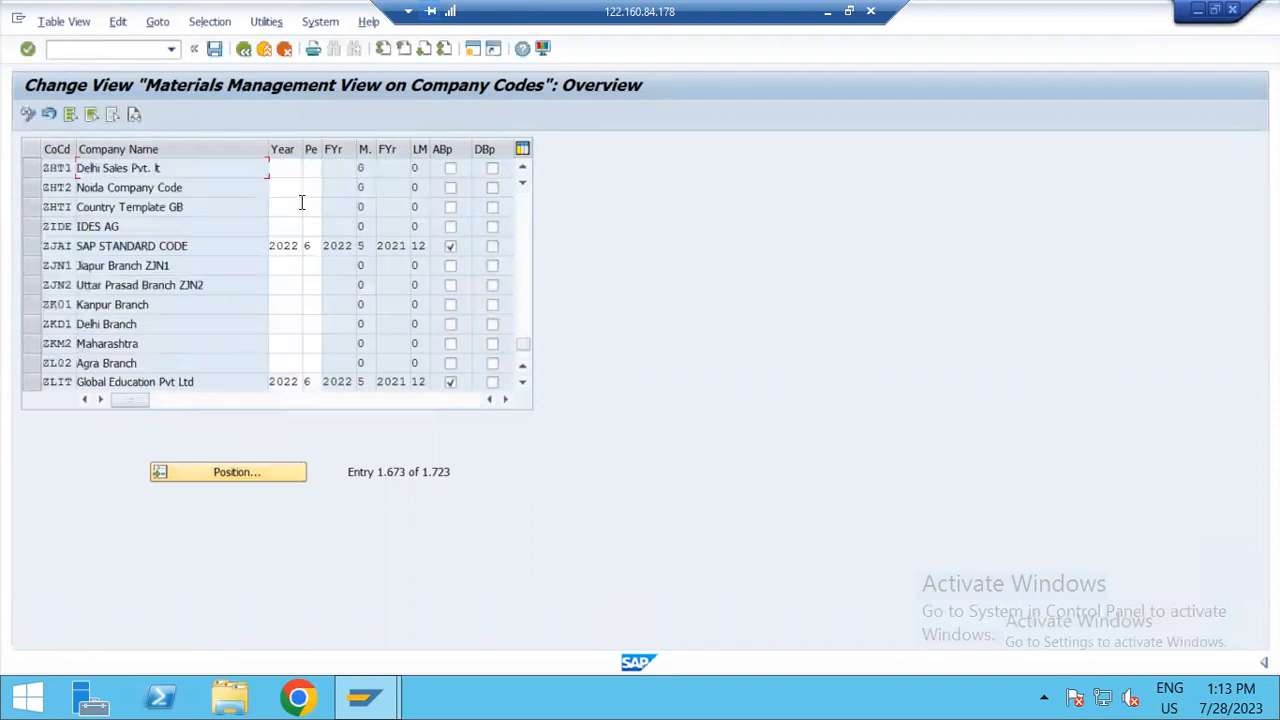
Step: Set the year to 2022 and the period to 1 for company code ZHT1
click(295, 170)
text(2022)
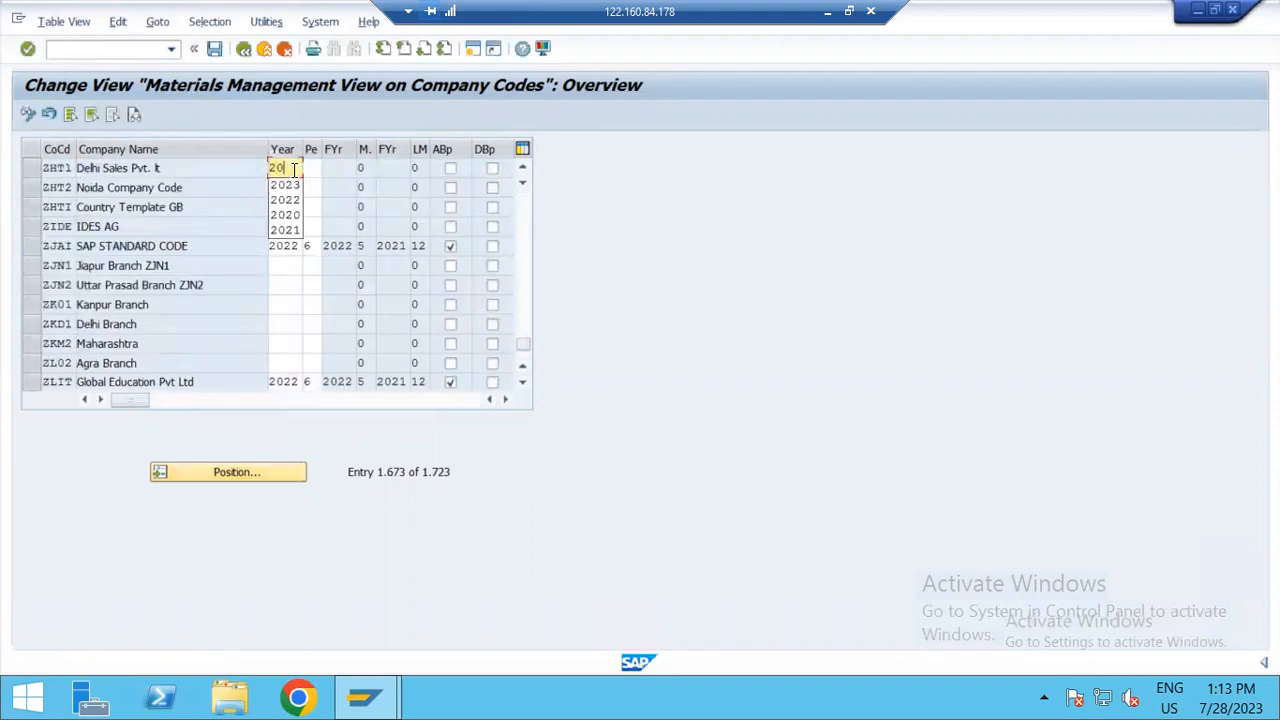
key(Tab)
text(1)
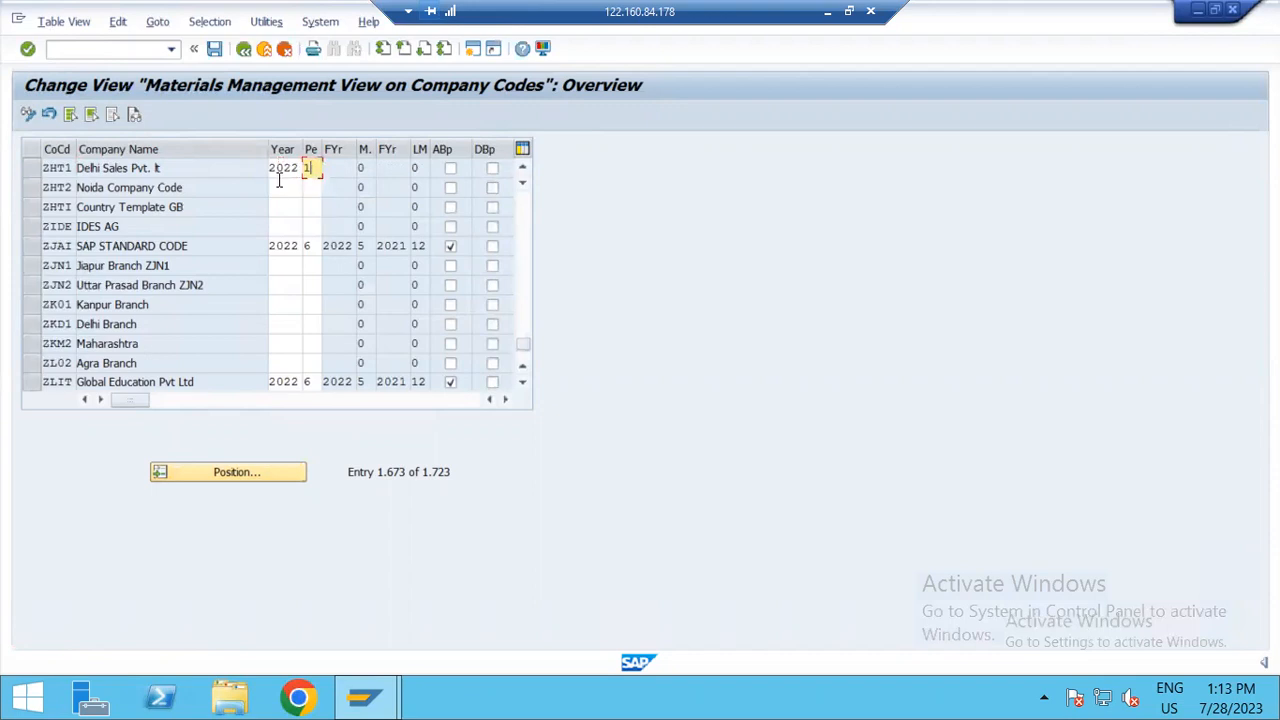
Step: Set the year to 2022 and the period to 1 for company code ZHT2, accepting the entries for both company codes
click(272, 189)
text(2022)
key(Tab)
text(1)
key(Return)
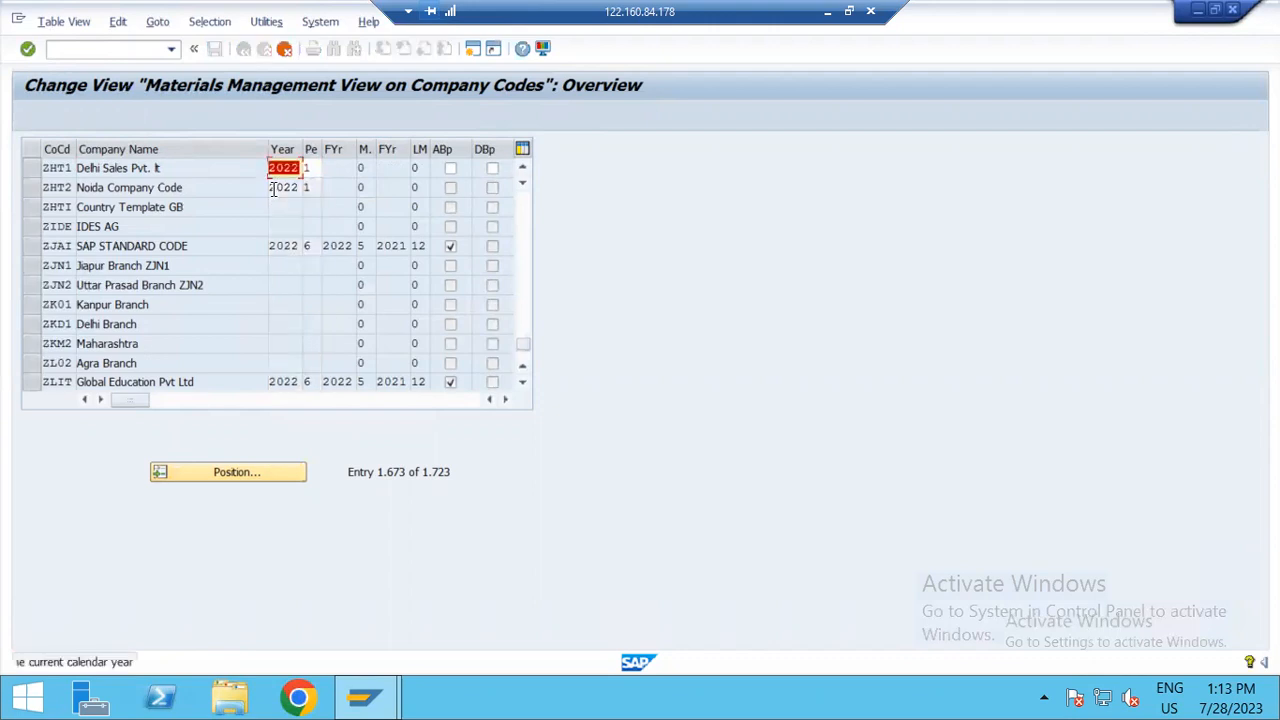
key(Return)
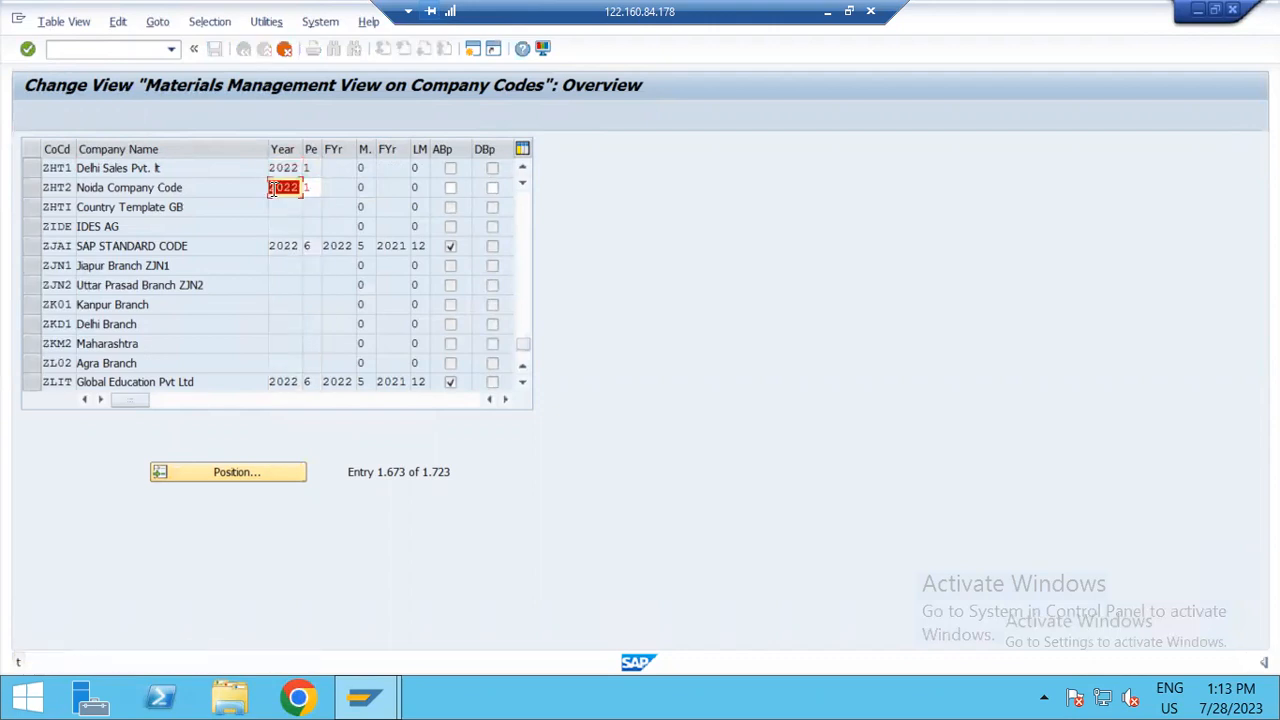
key(Return)
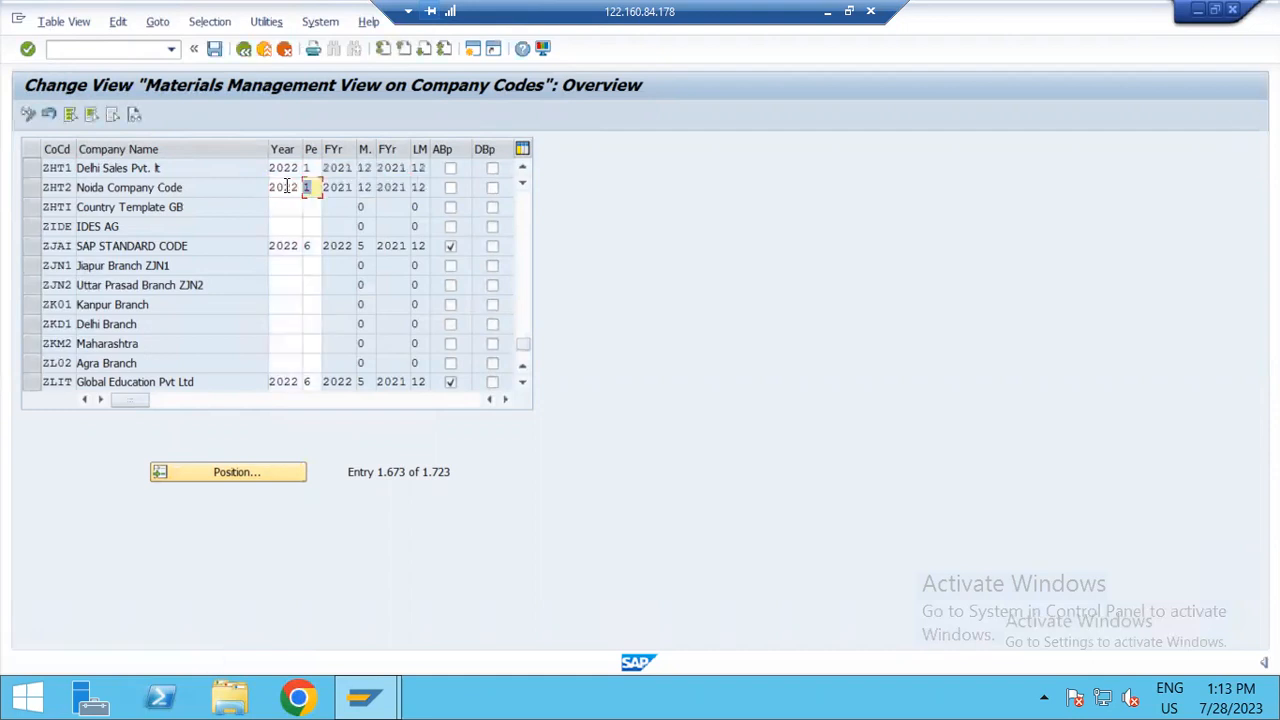
Step: Save the ZHT1 and ZHT2 period settings in the proposed customizing request and return to SAP Easy Access
click(213, 50)
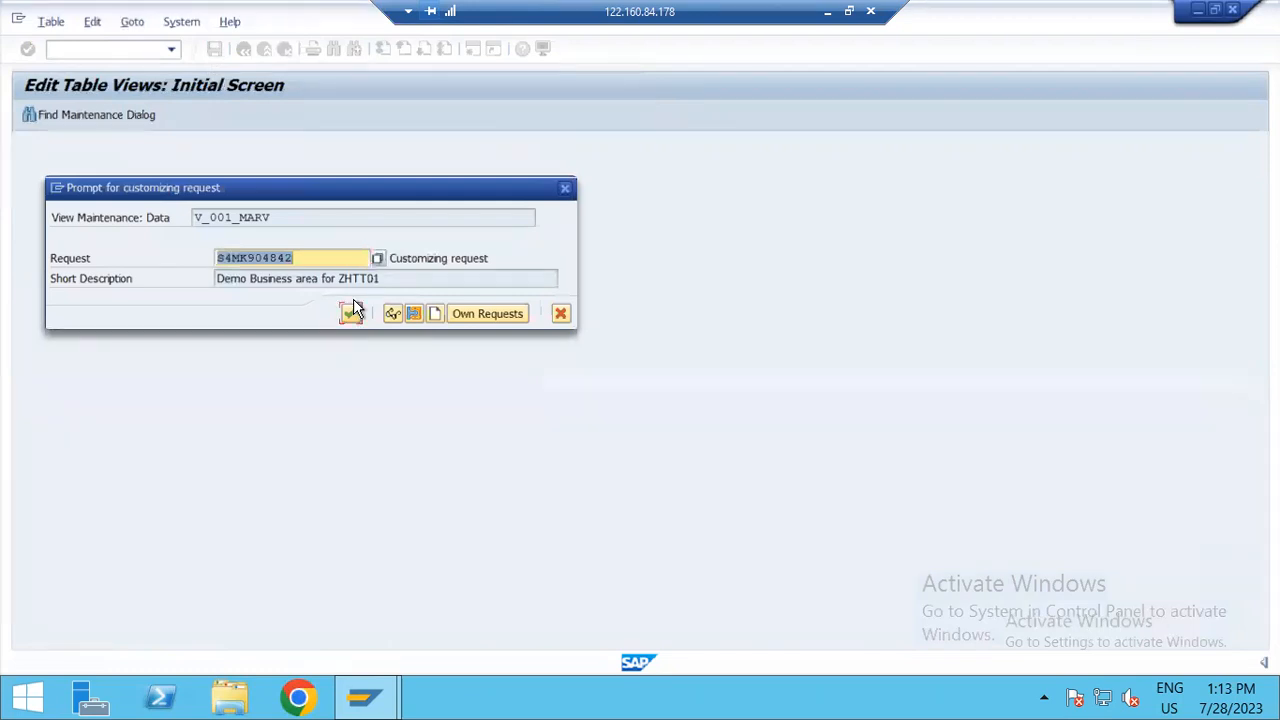
click(350, 313)
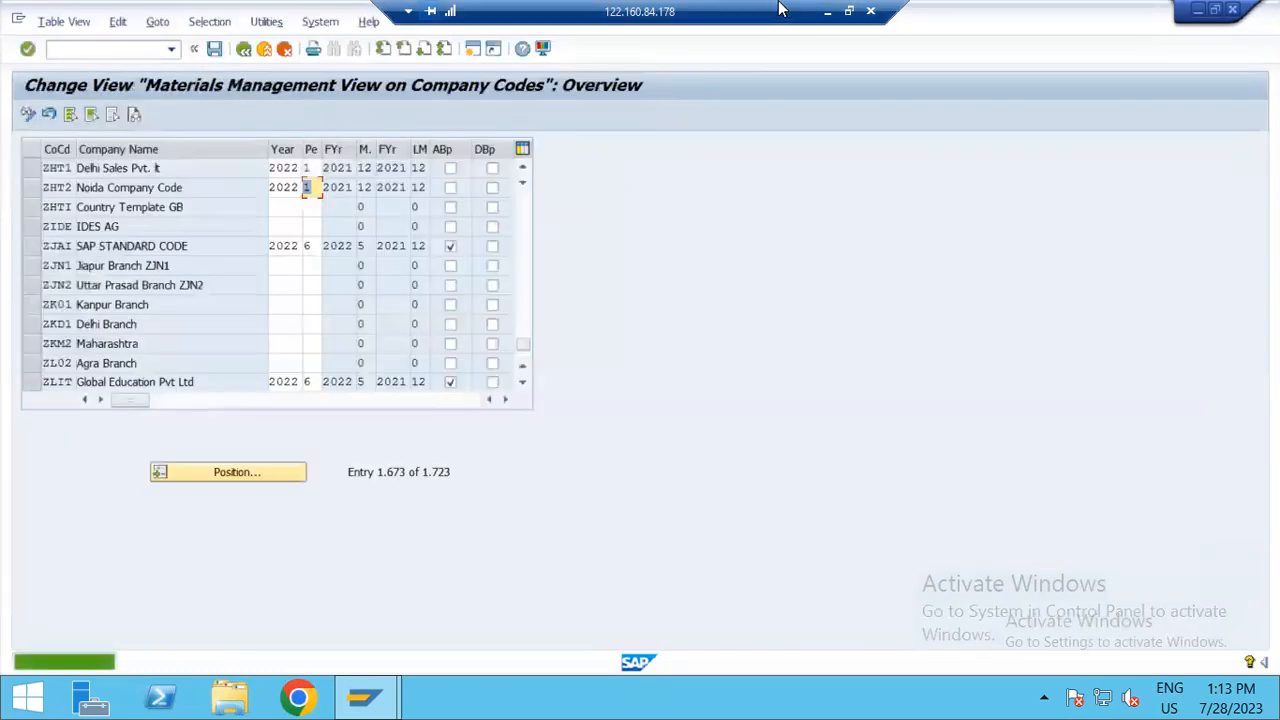
click(826, 10)
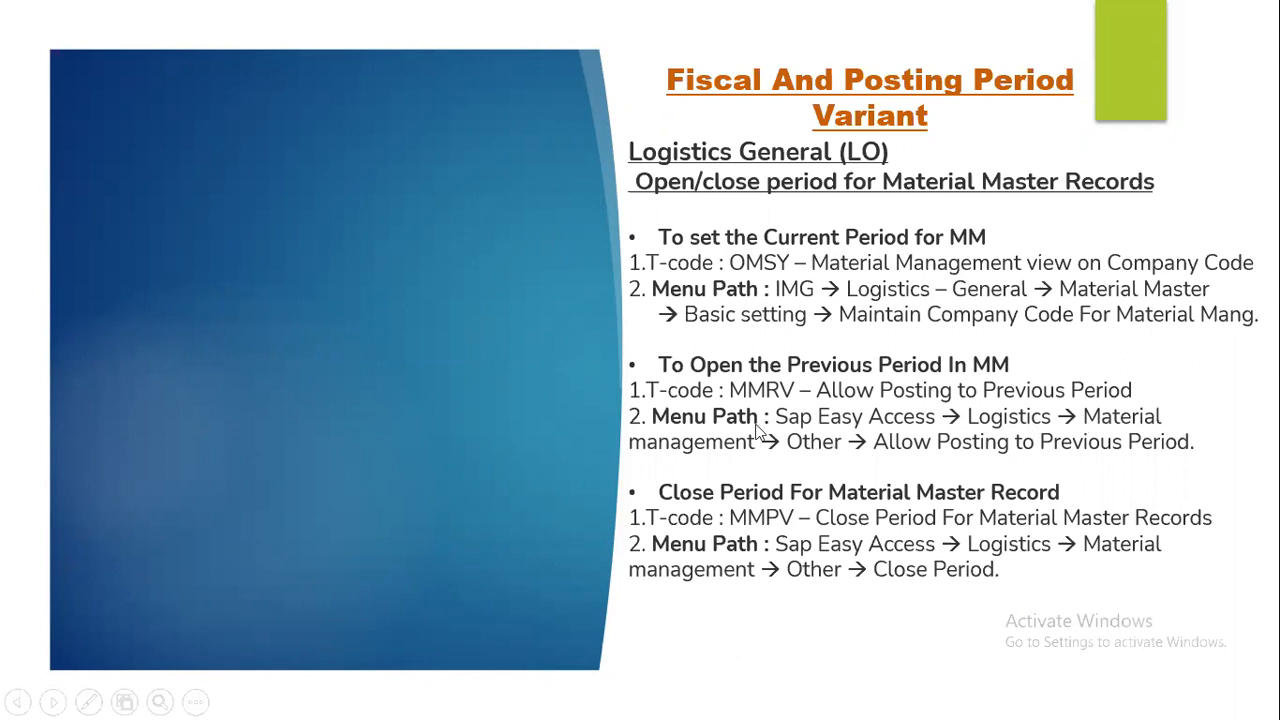
key(alt+Tab)
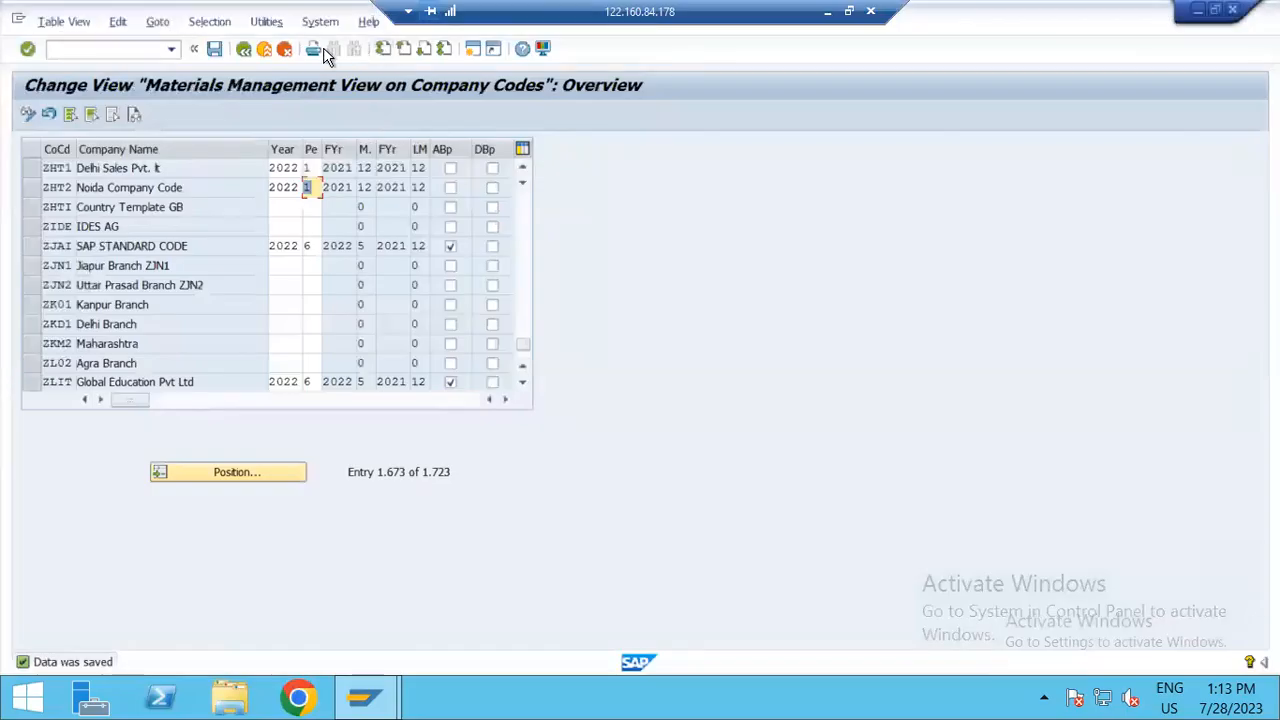
click(242, 50)
click(242, 50)
click(242, 50)
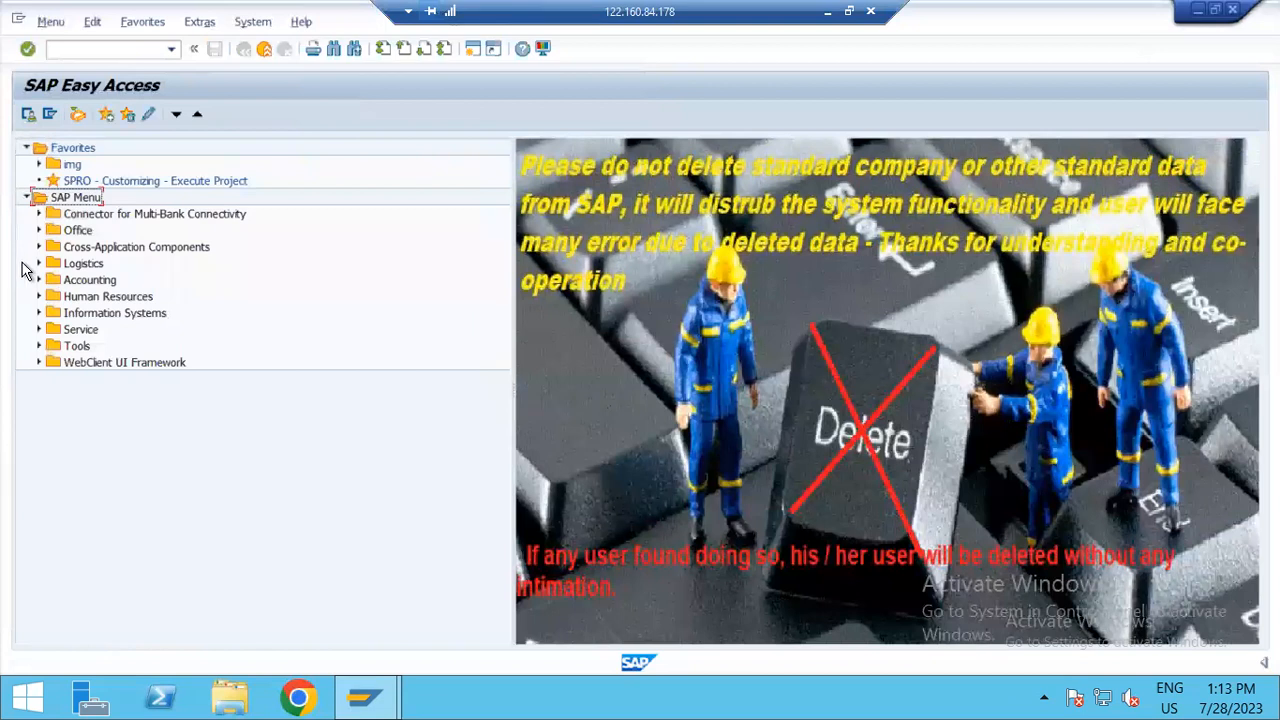
Step: Open MMRV - Allow Posting to Previous Period from Logistics, Materials Management, Material Master, Other
click(40, 264)
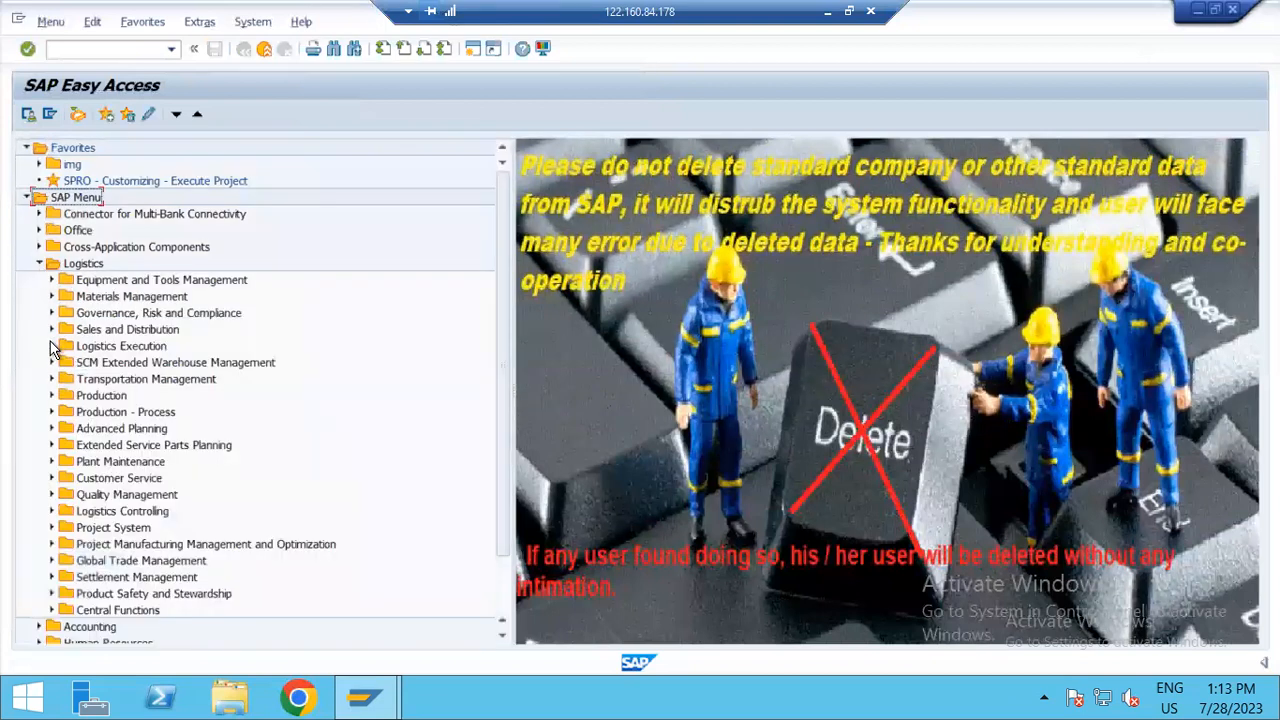
click(51, 297)
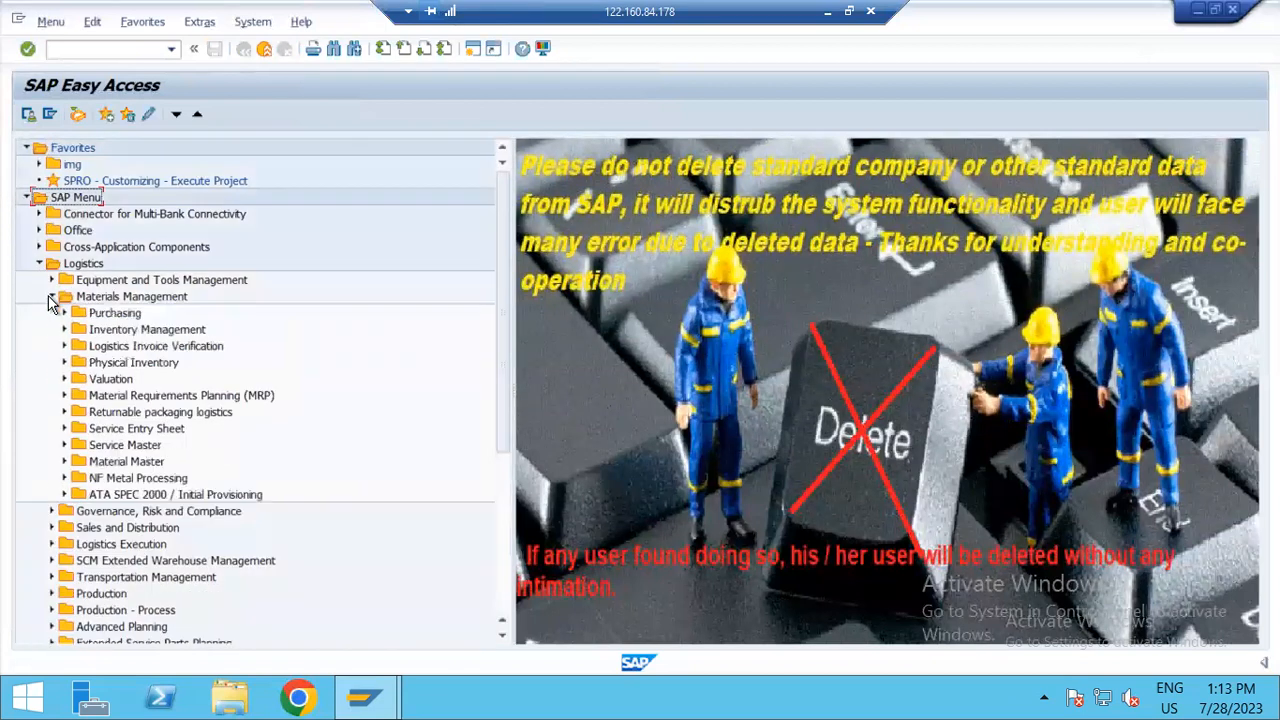
click(64, 462)
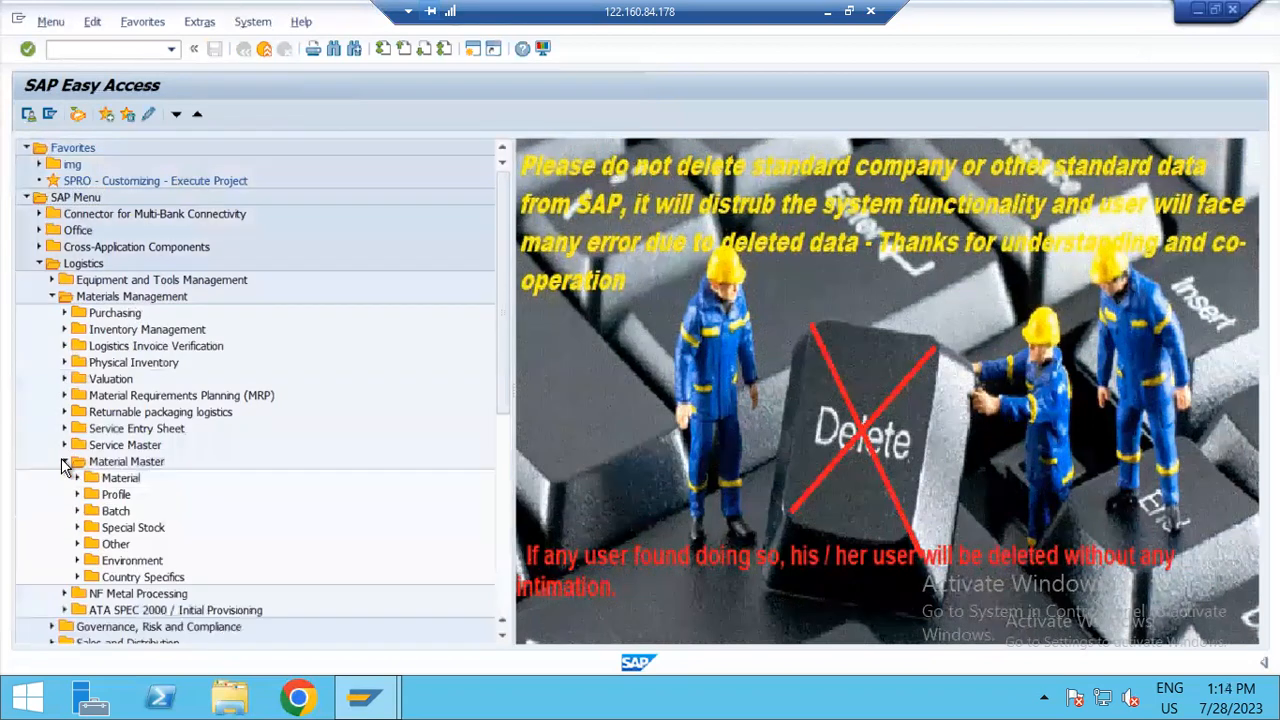
click(77, 545)
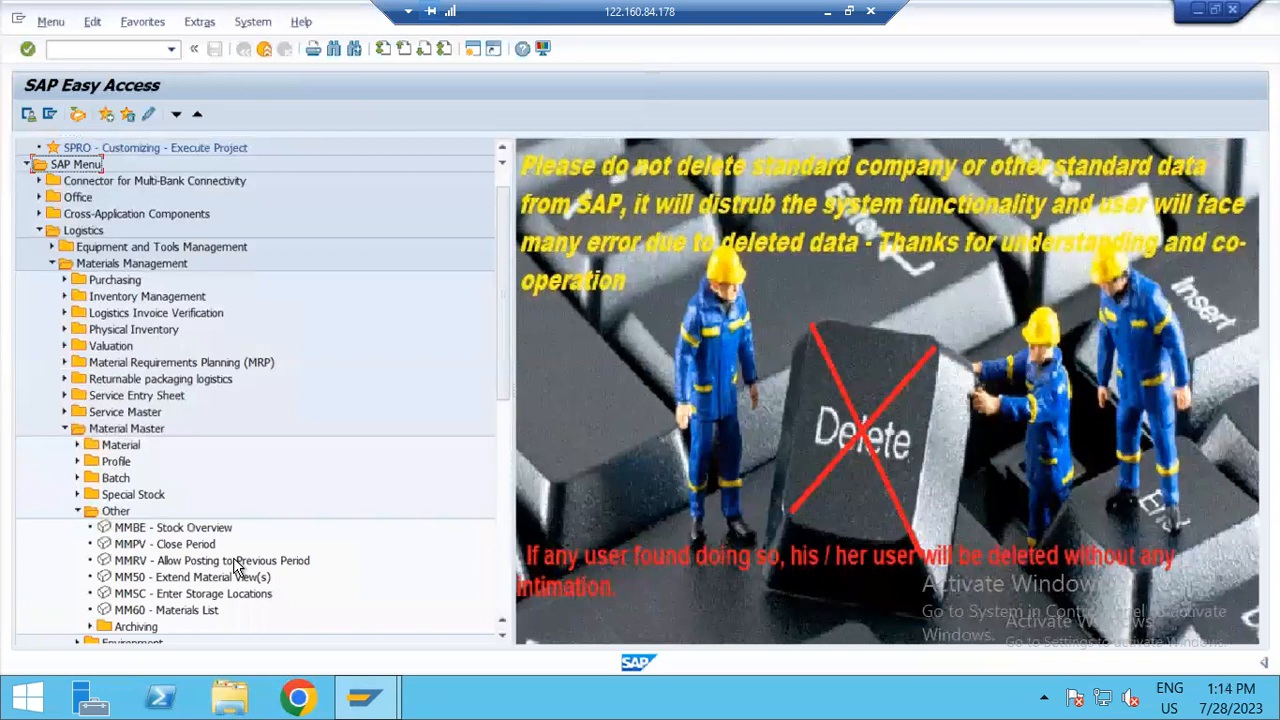
click(136, 564)
double_click(135, 565)
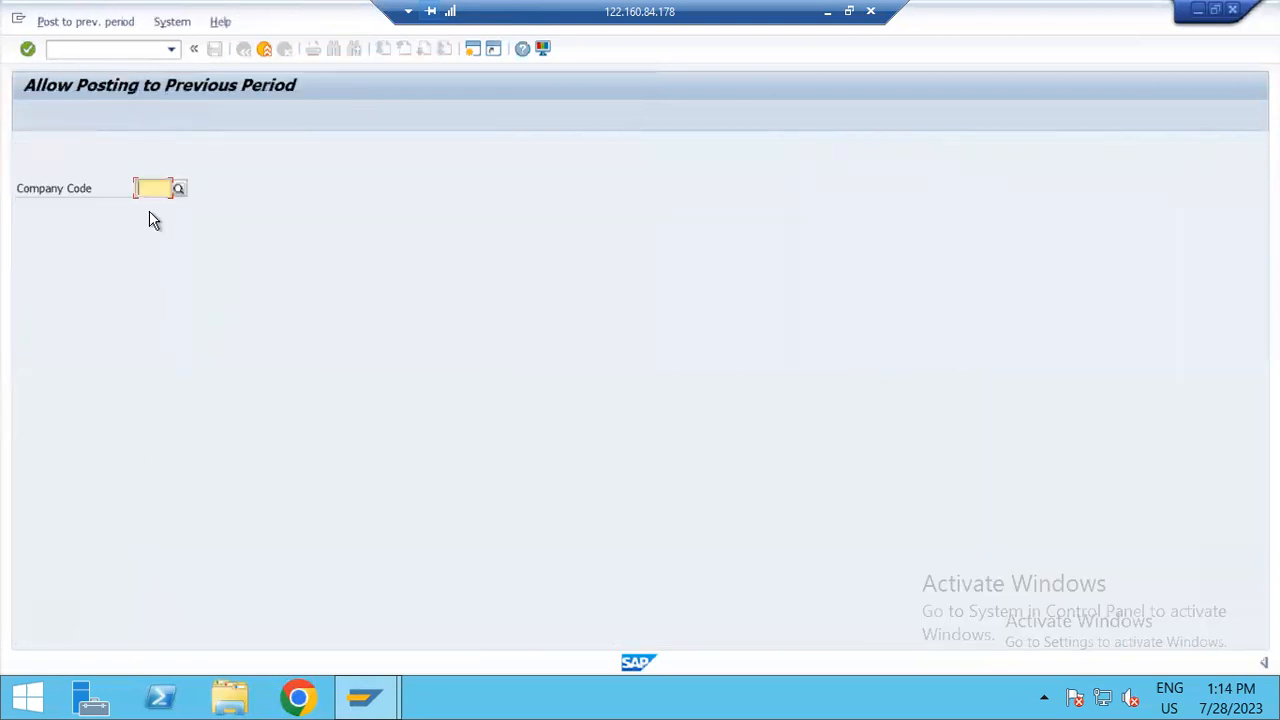
key(BackSpace)
key(Down)
key(Down)
key(Down)
key(Down)
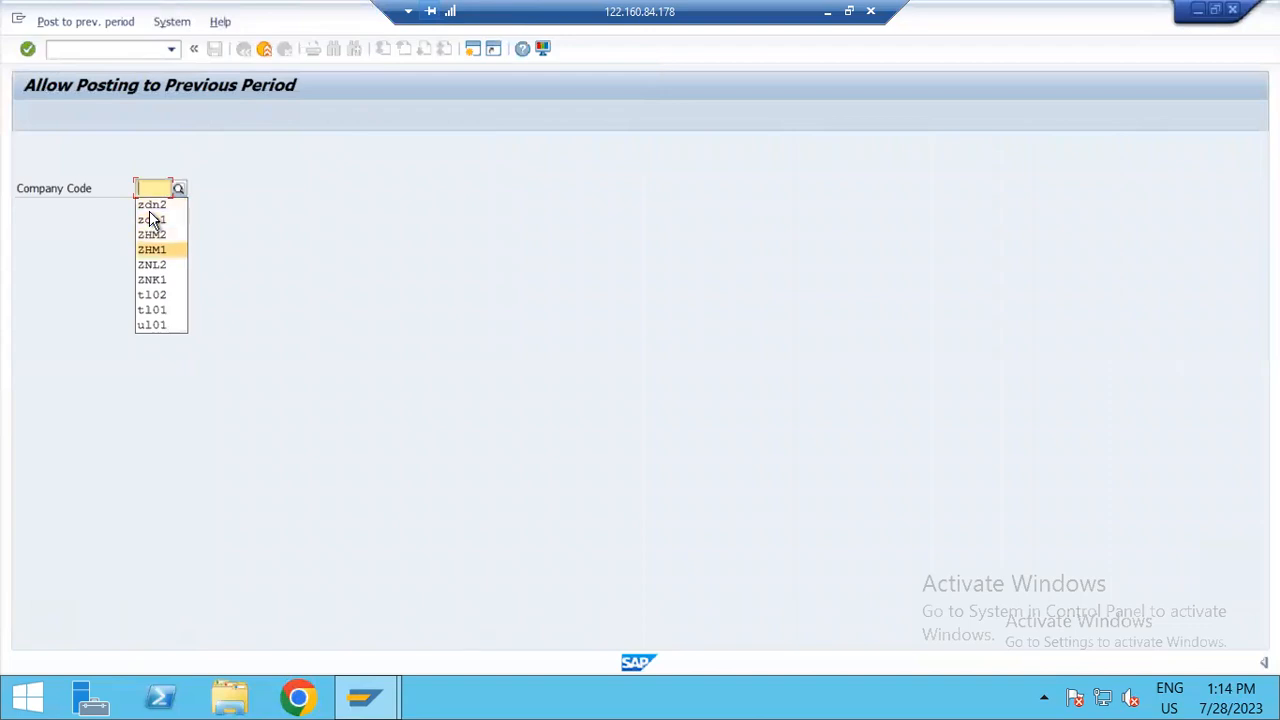
key(Up)
key(Up)
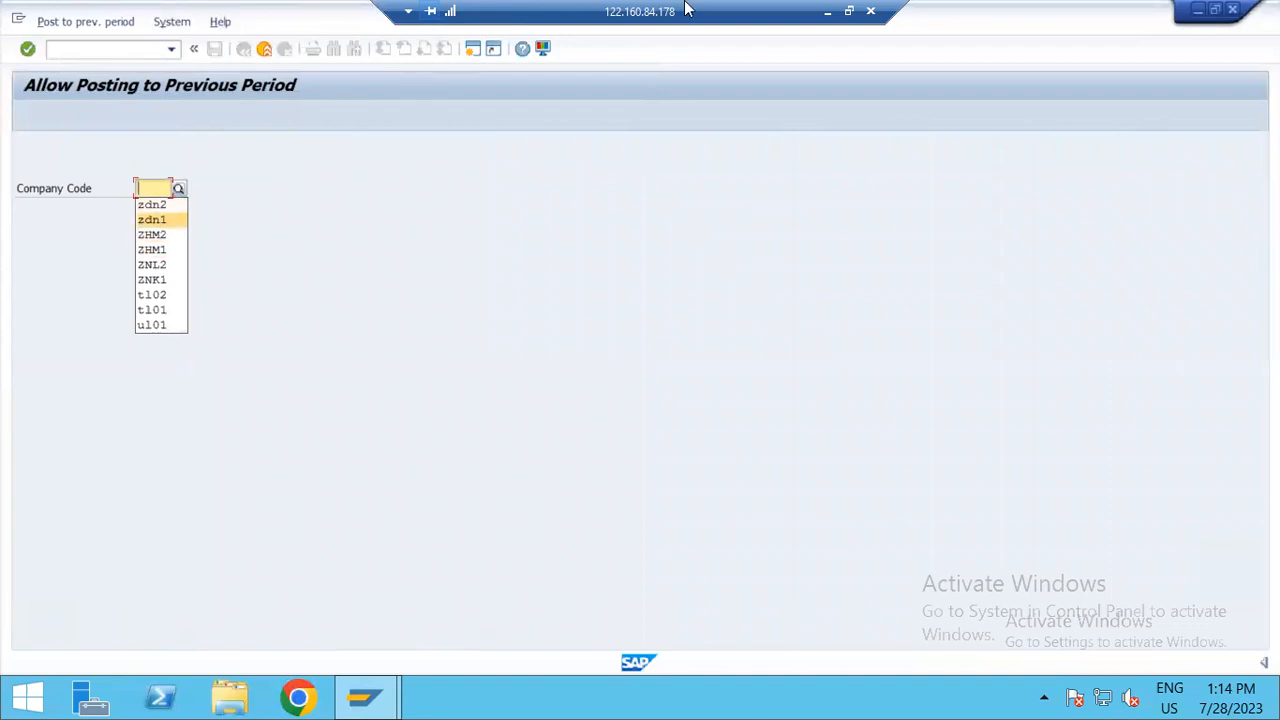
Step: Switch to the Online Practice workbook in Excel and look up the company codes in its upper rows
key(alt+Tab)
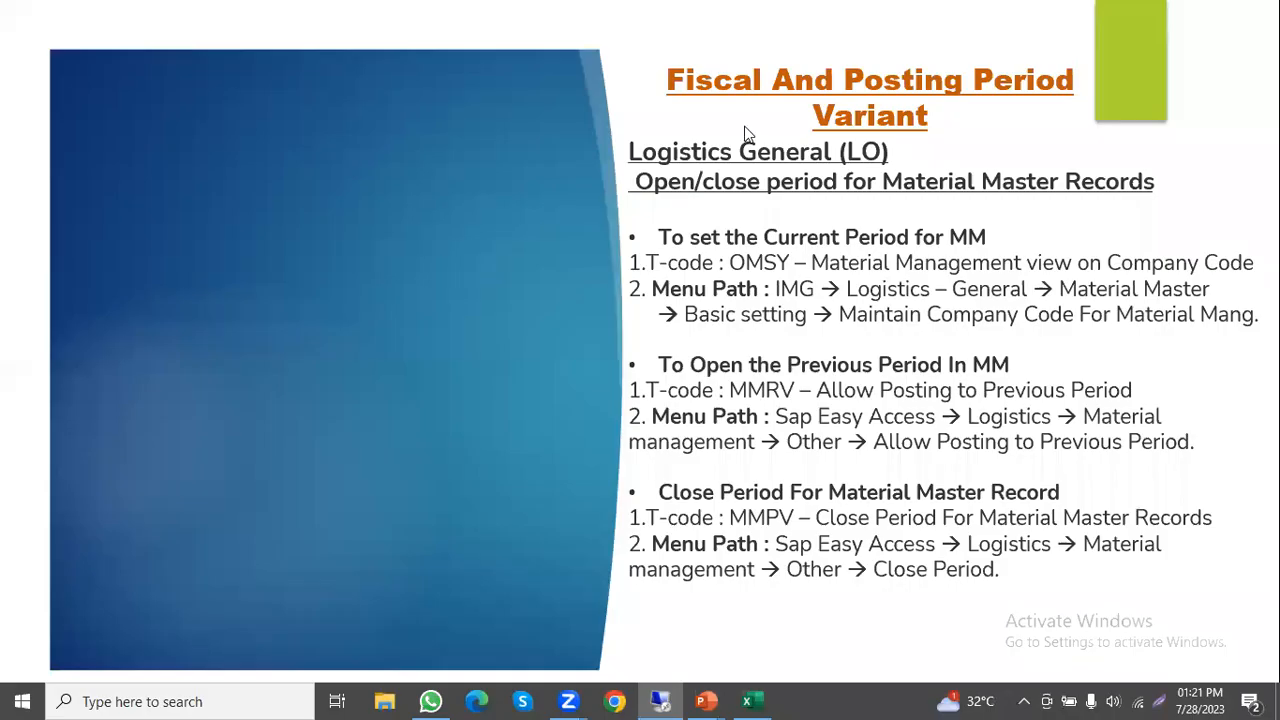
key(alt+Tab)
key(alt+Tab)
key(alt+Tab)
click(906, 232)
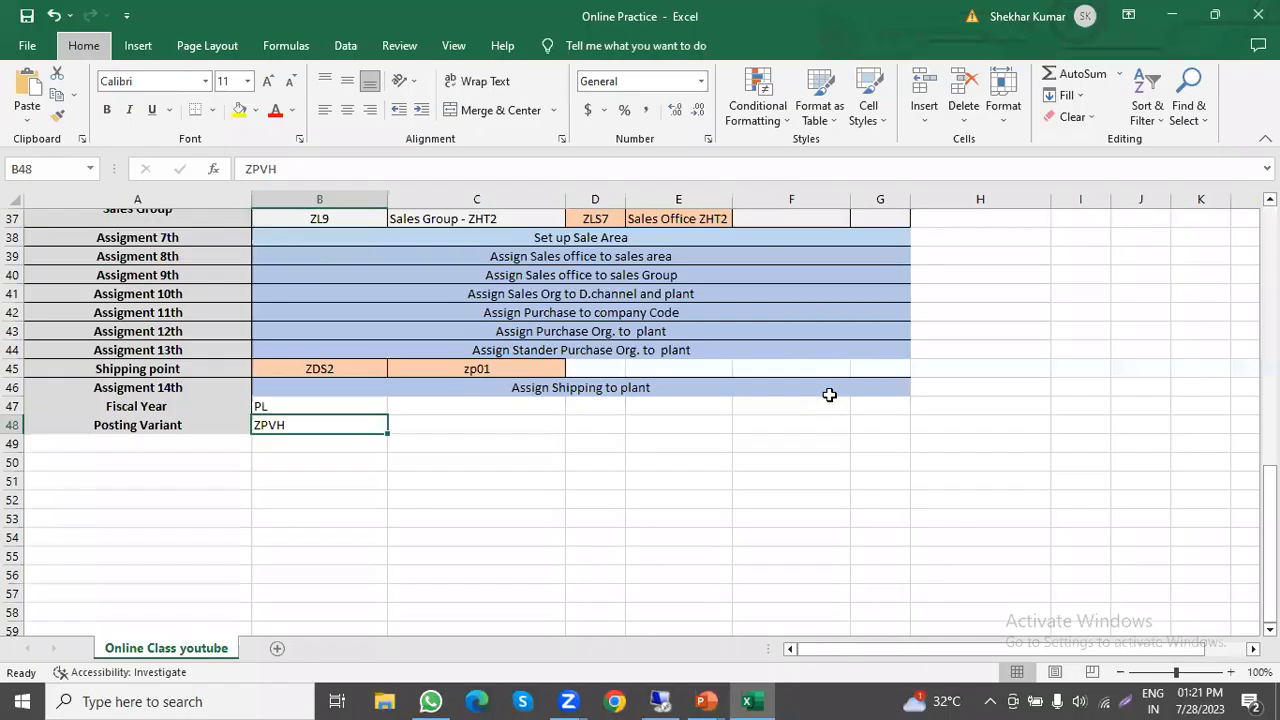
scroll(906, 338, up, 12)
click(906, 338)
Step: Switch back to the remote SAP session, allow posting to the previous period for company code ZHT1, and save
key(alt+Tab)
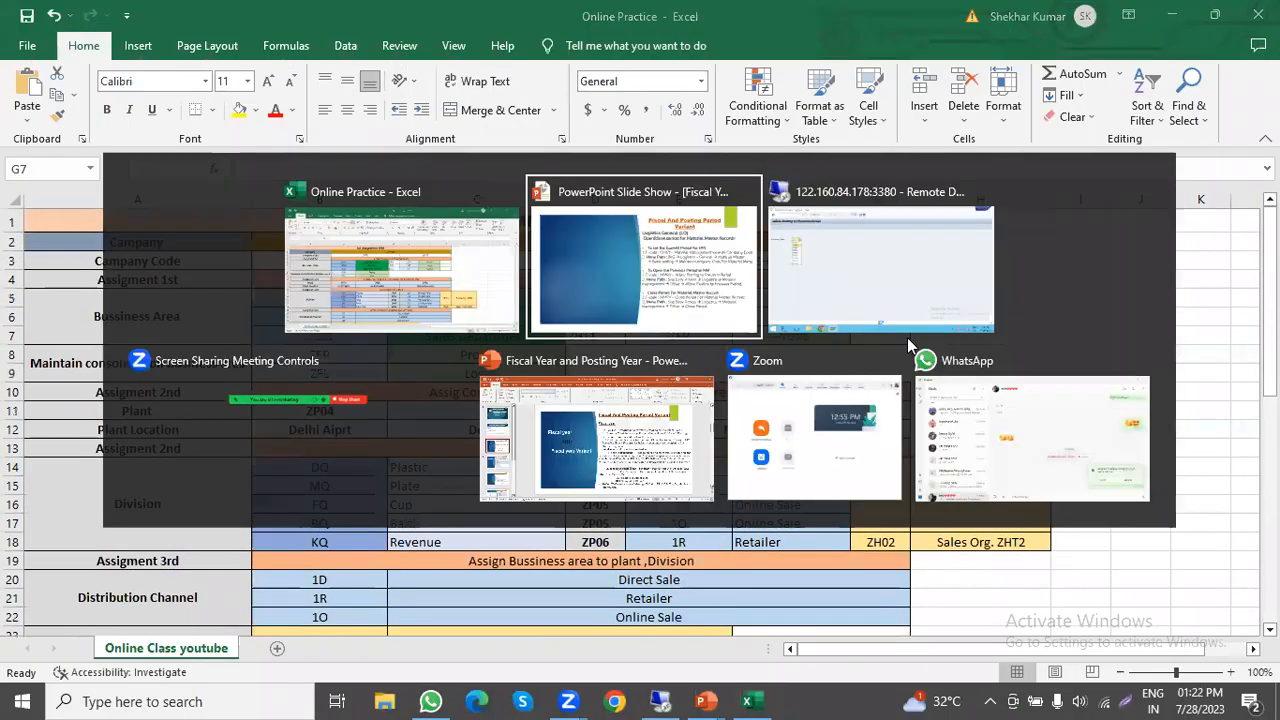
click(790, 289)
text(zht1)
key(Return)
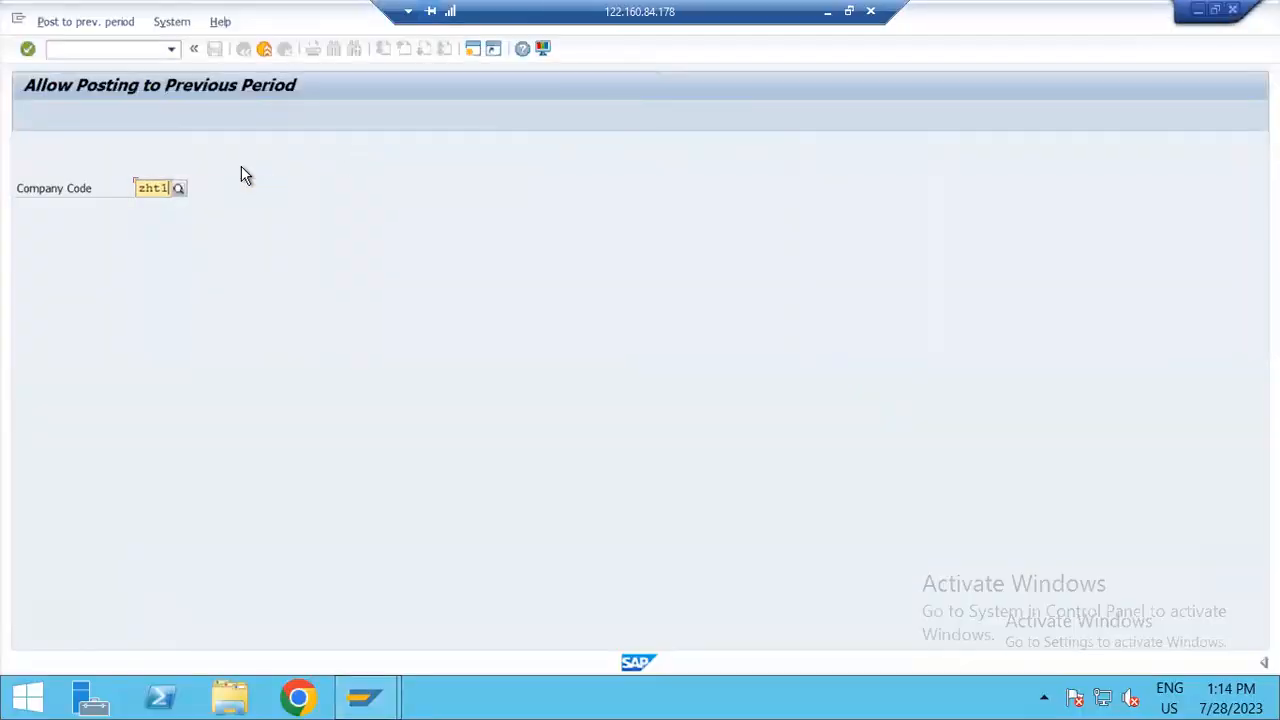
click(50, 333)
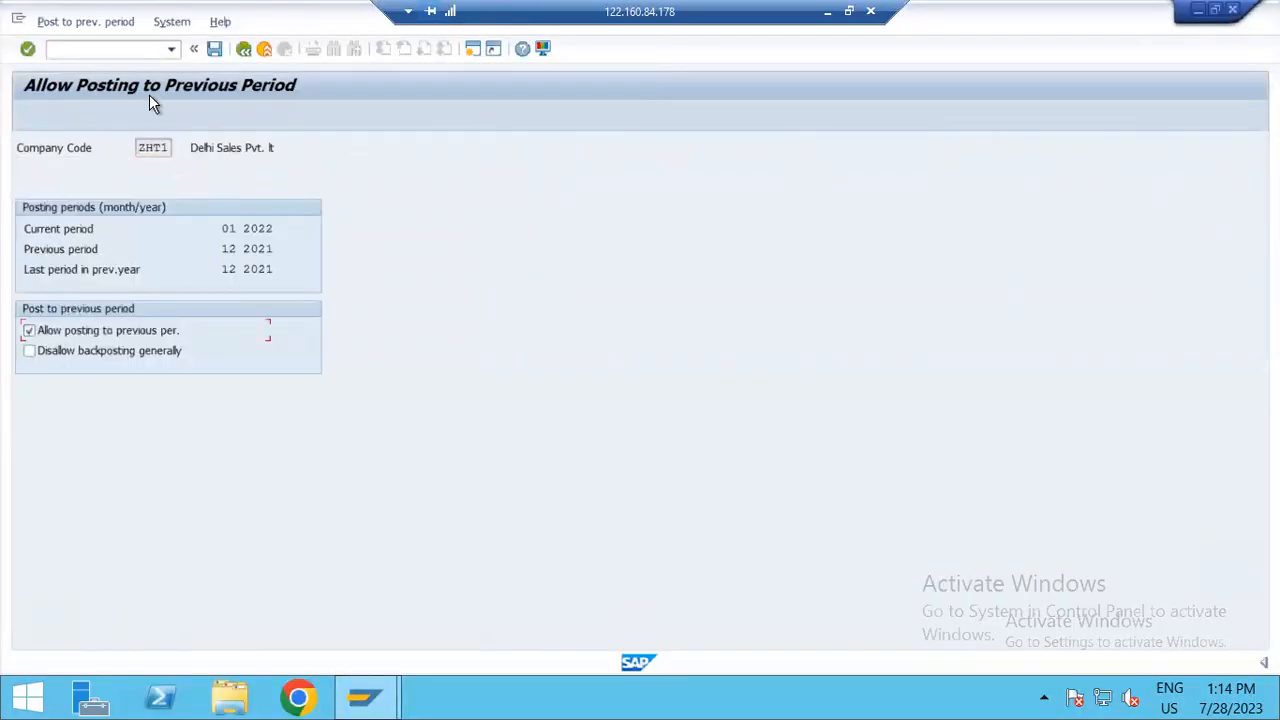
click(217, 50)
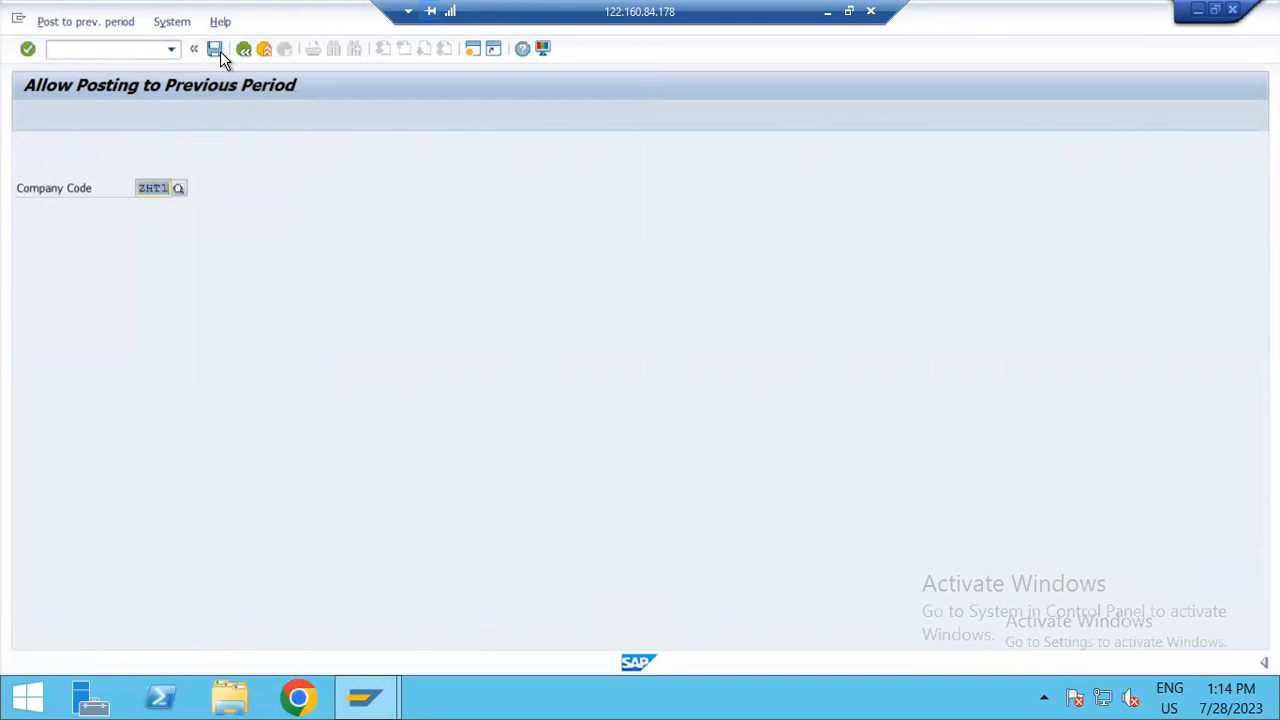
Step: Allow posting to the previous period for company code ZHT2, save it, and exit to SAP Easy Access
click(169, 193)
key(BackSpace)
text(2)
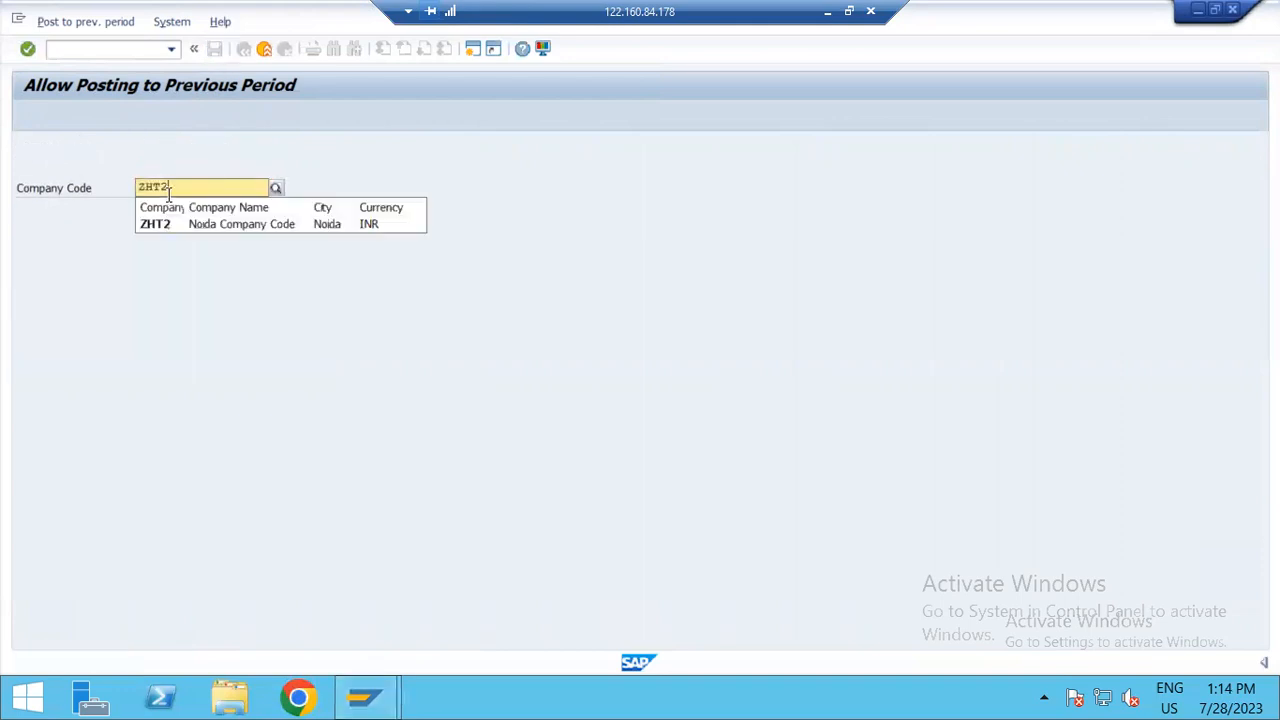
click(179, 224)
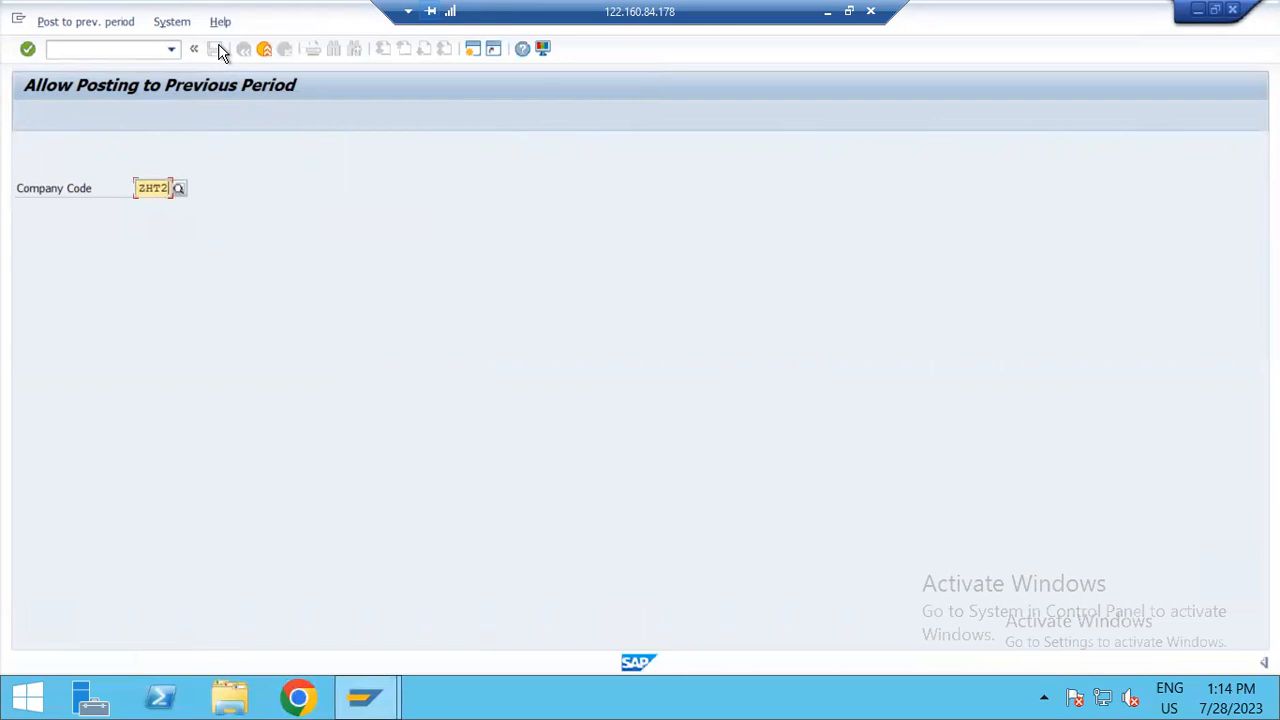
key(Return)
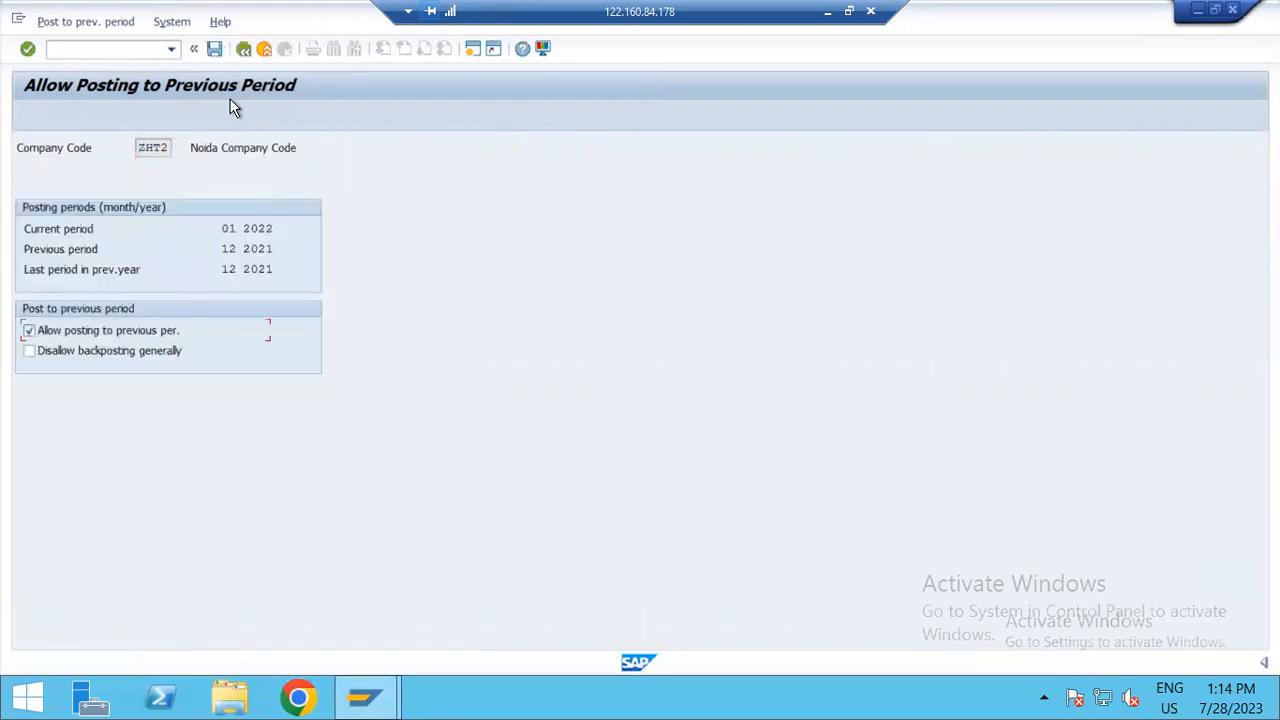
click(214, 49)
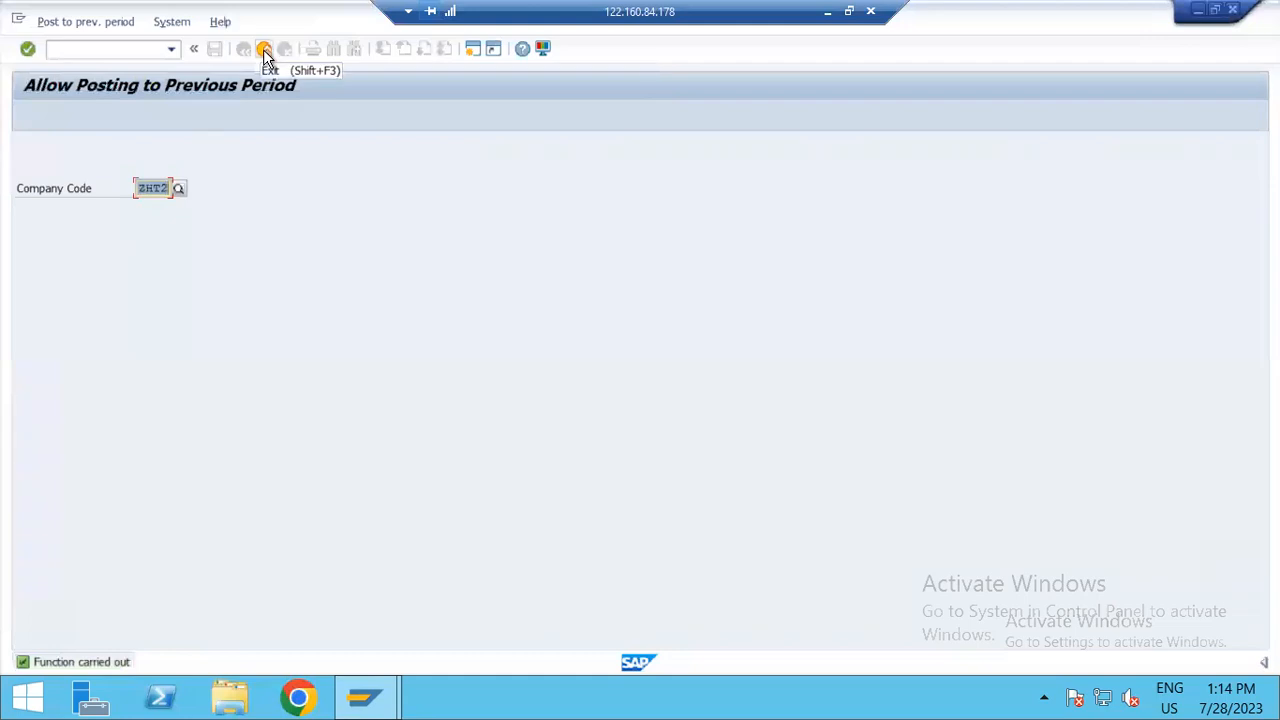
click(263, 49)
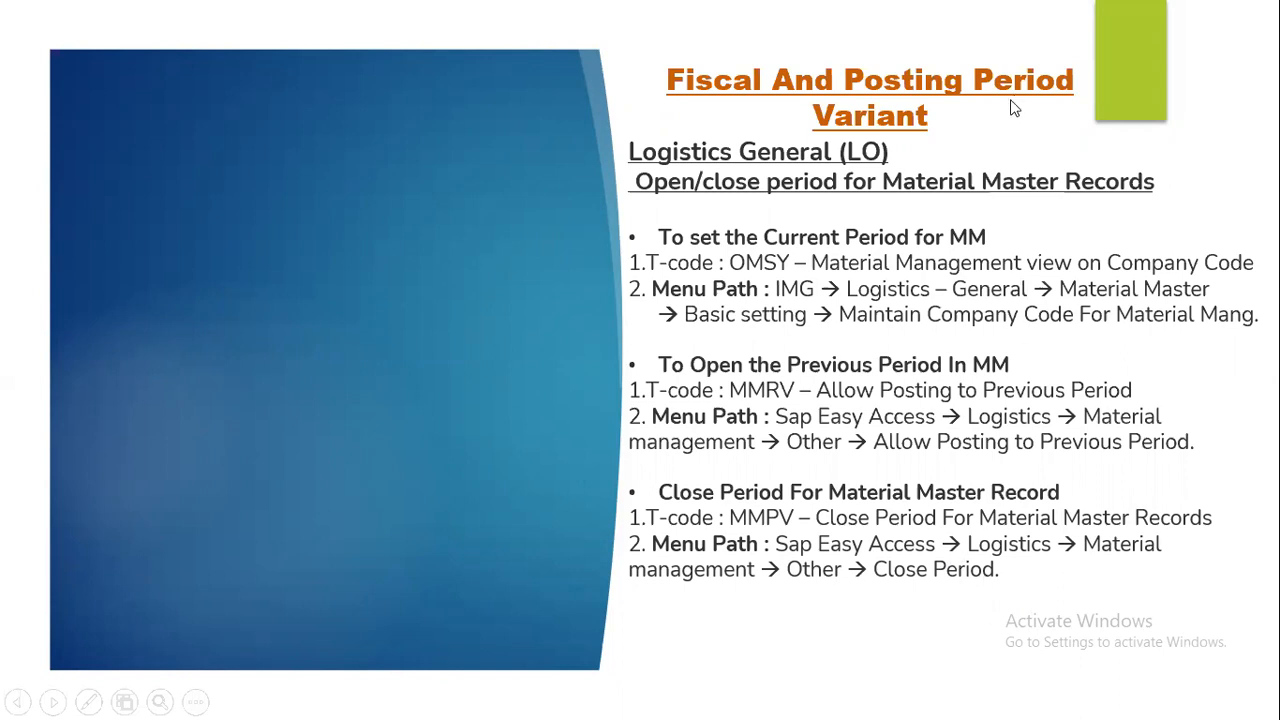
Step: Open MMPV - Close Period from the Material Master Other folder in SAP Easy Access
key(alt+Tab)
key(alt+Tab)
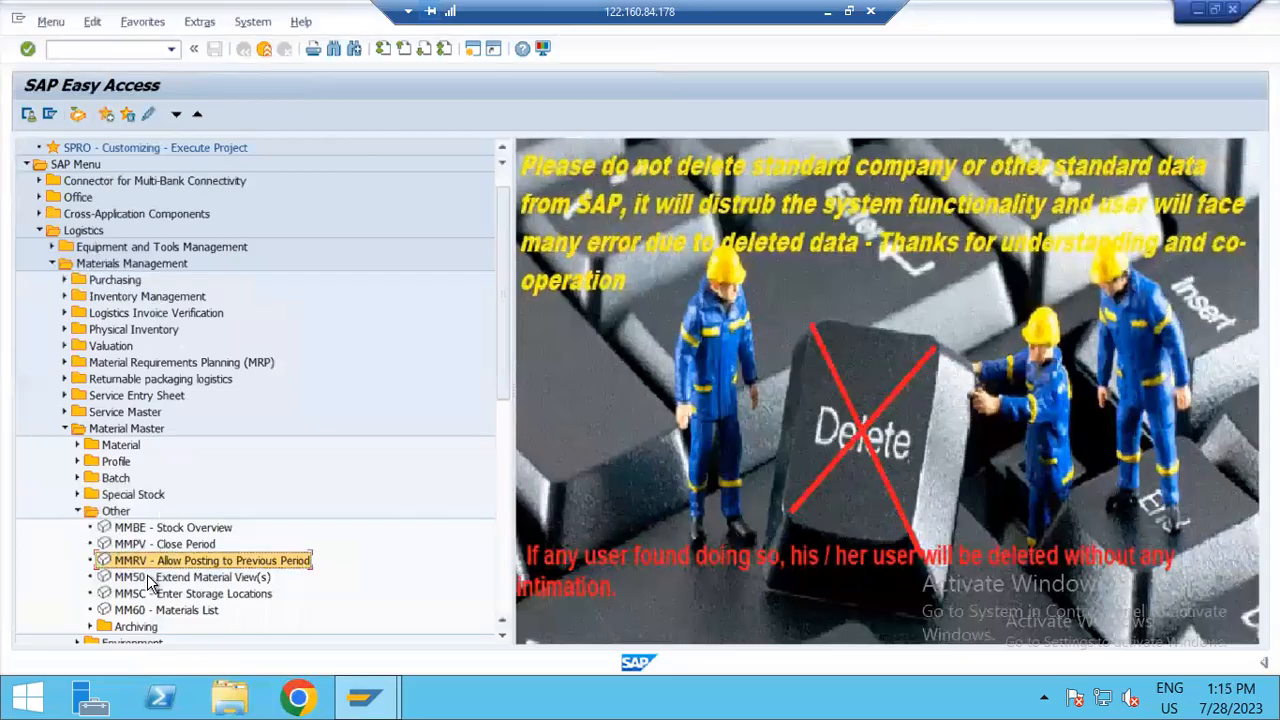
double_click(133, 542)
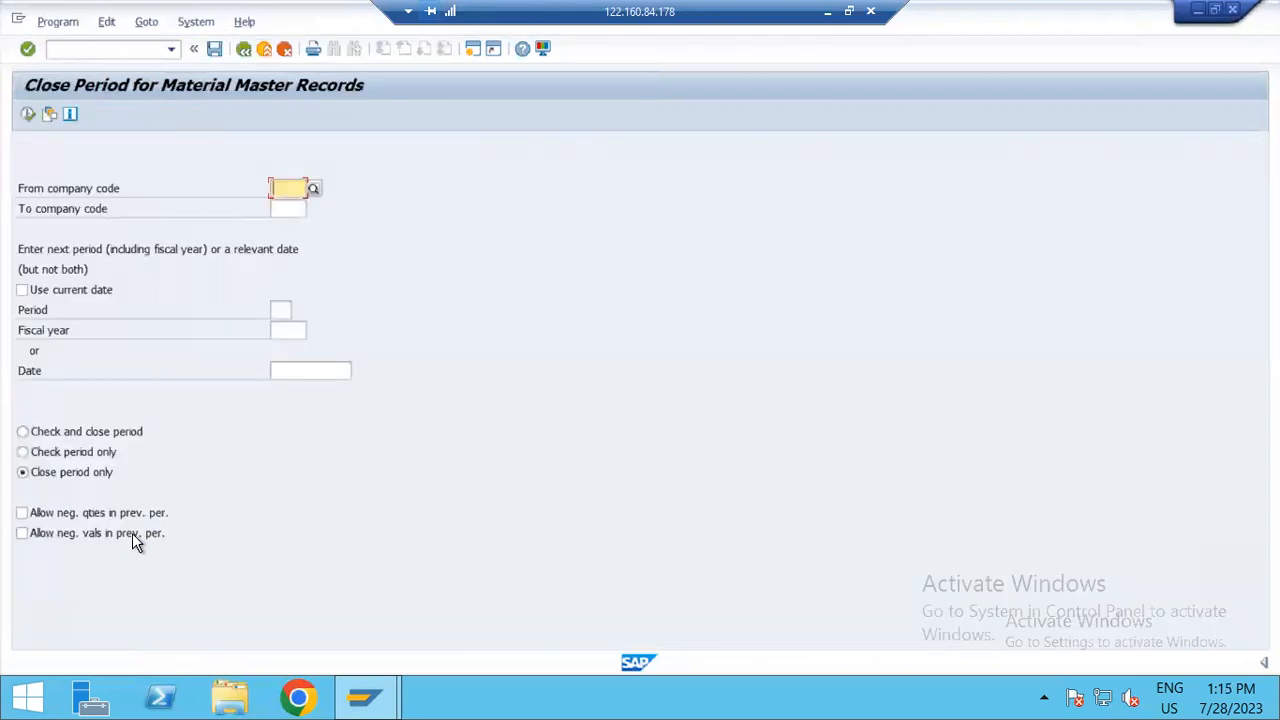
Step: Enter ZHT1 as both the from and to company code for the period closing
click(276, 187)
key(Down)
key(Down)
text(zht1)
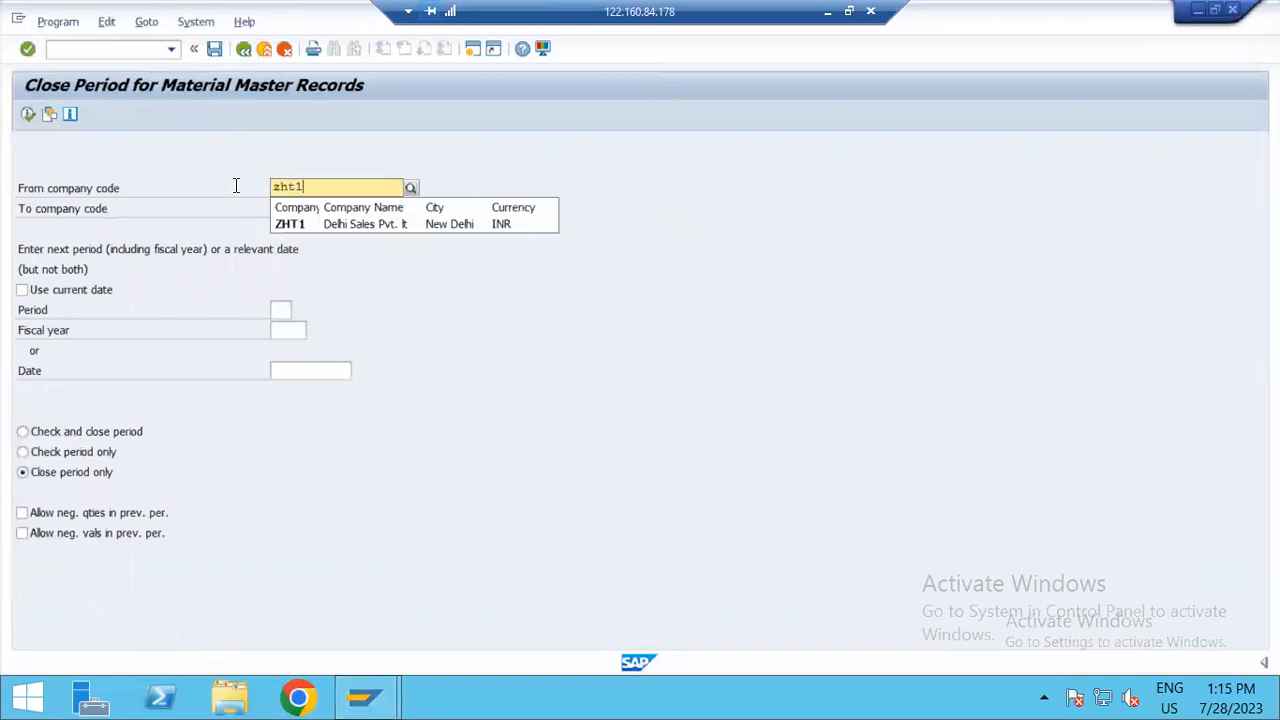
click(321, 218)
click(298, 209)
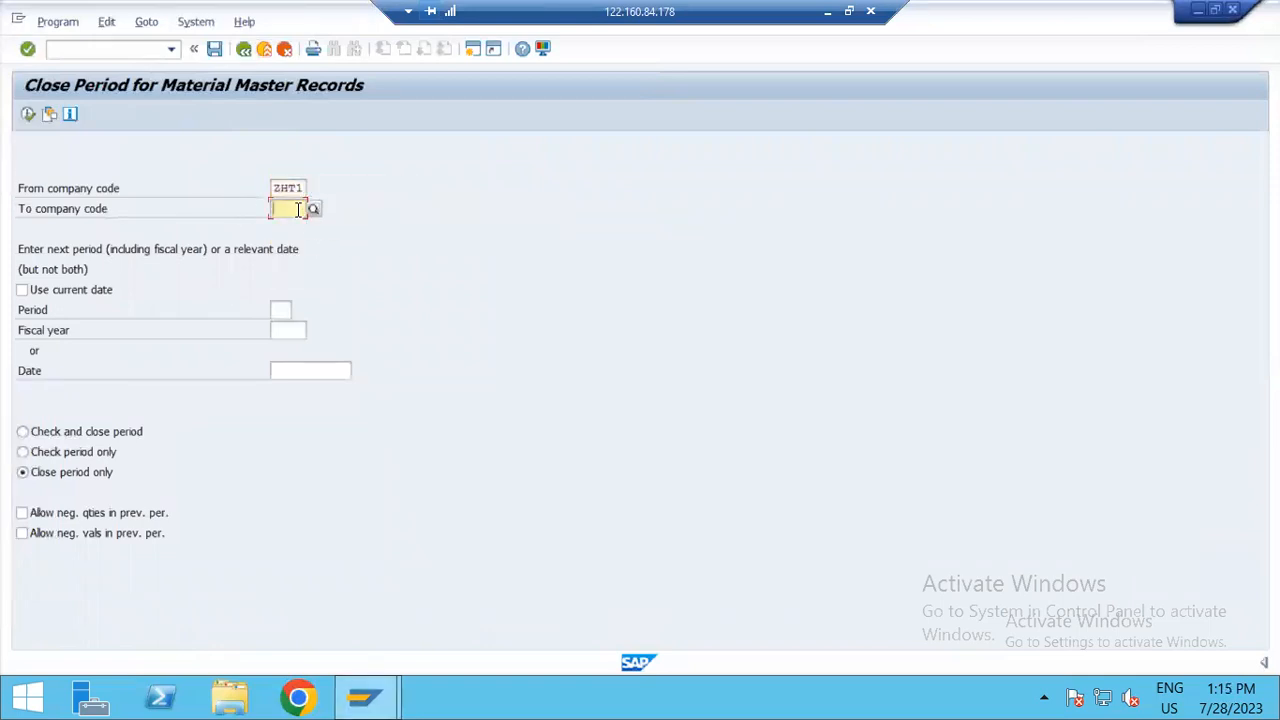
text(zht1)
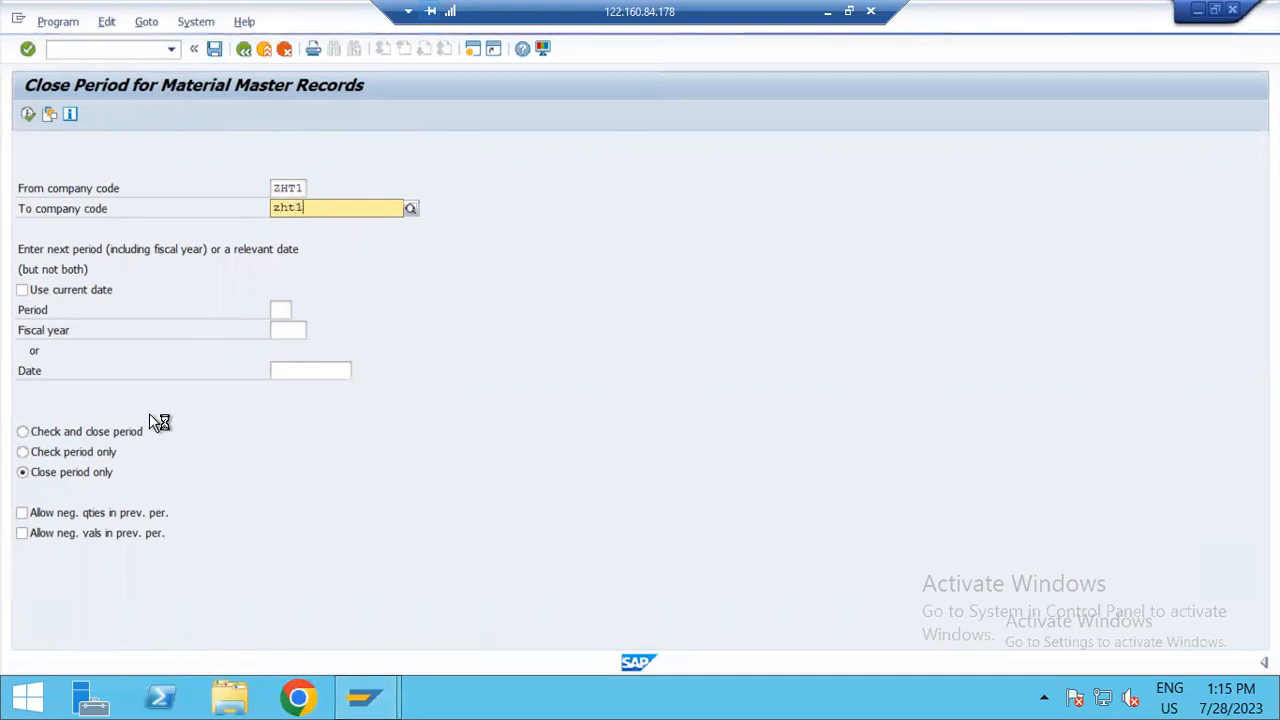
Step: Set the fiscal year to 2022, choose Check and close period, and execute the closing for ZHT1 past the warning
click(287, 334)
text(2022)
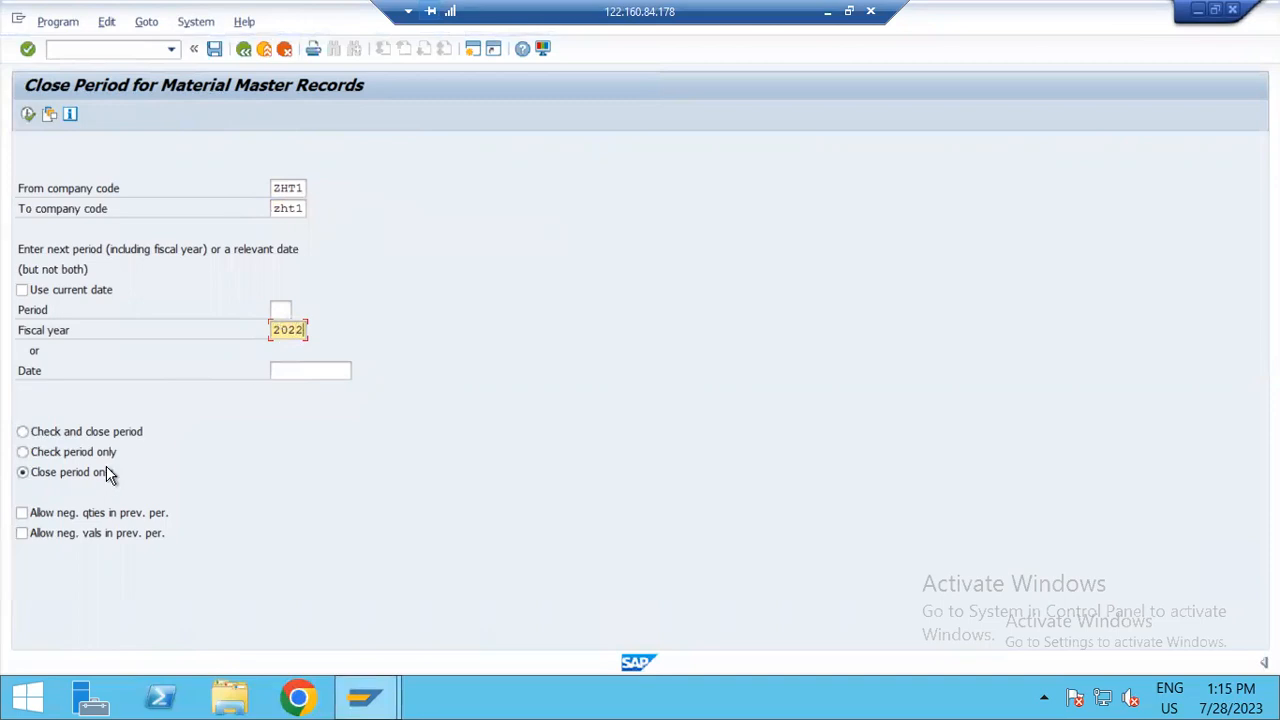
click(100, 443)
click(30, 116)
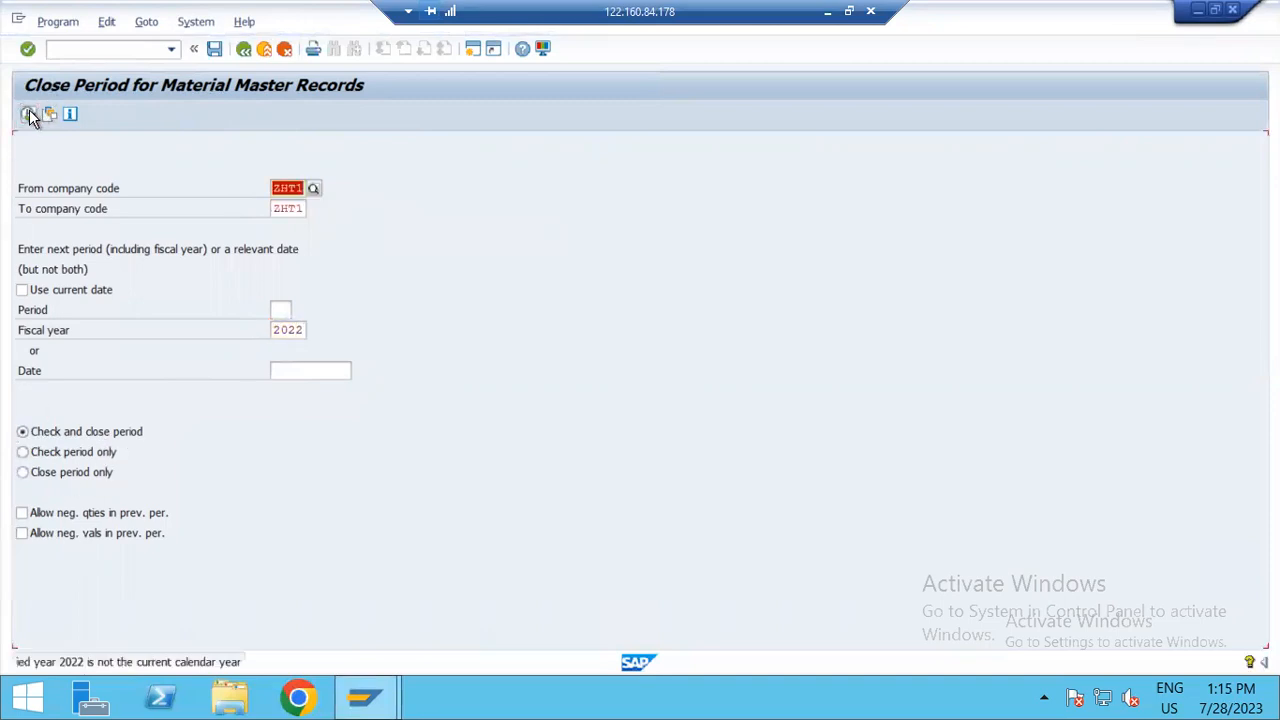
click(30, 116)
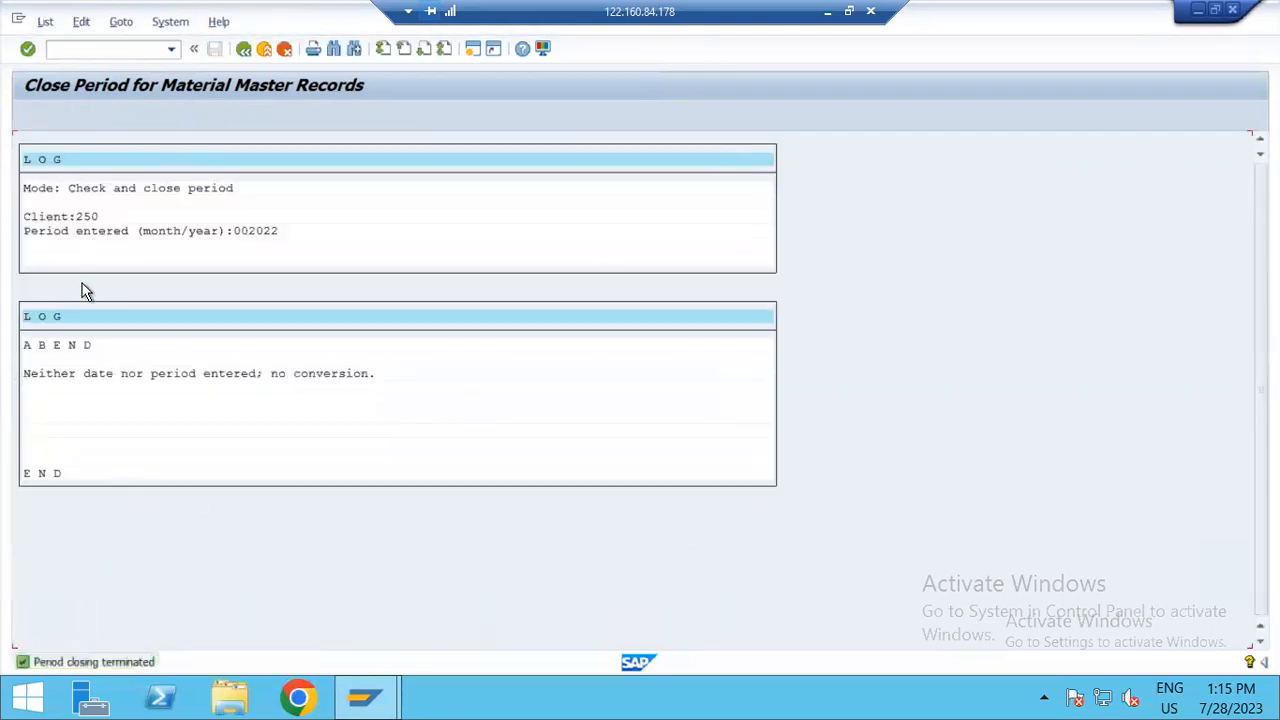
Step: Return to the period closing selection and change both the from and to company code to ZHT2
click(244, 49)
click(300, 190)
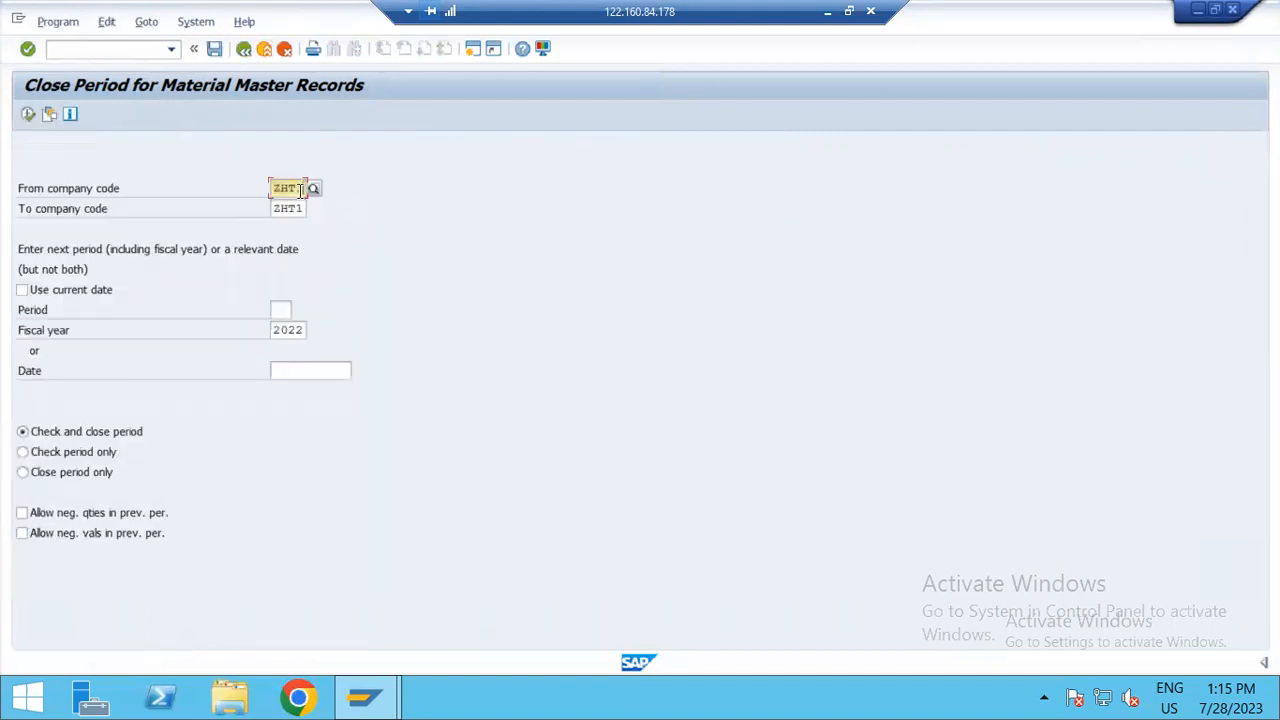
key(BackSpace)
text(2)
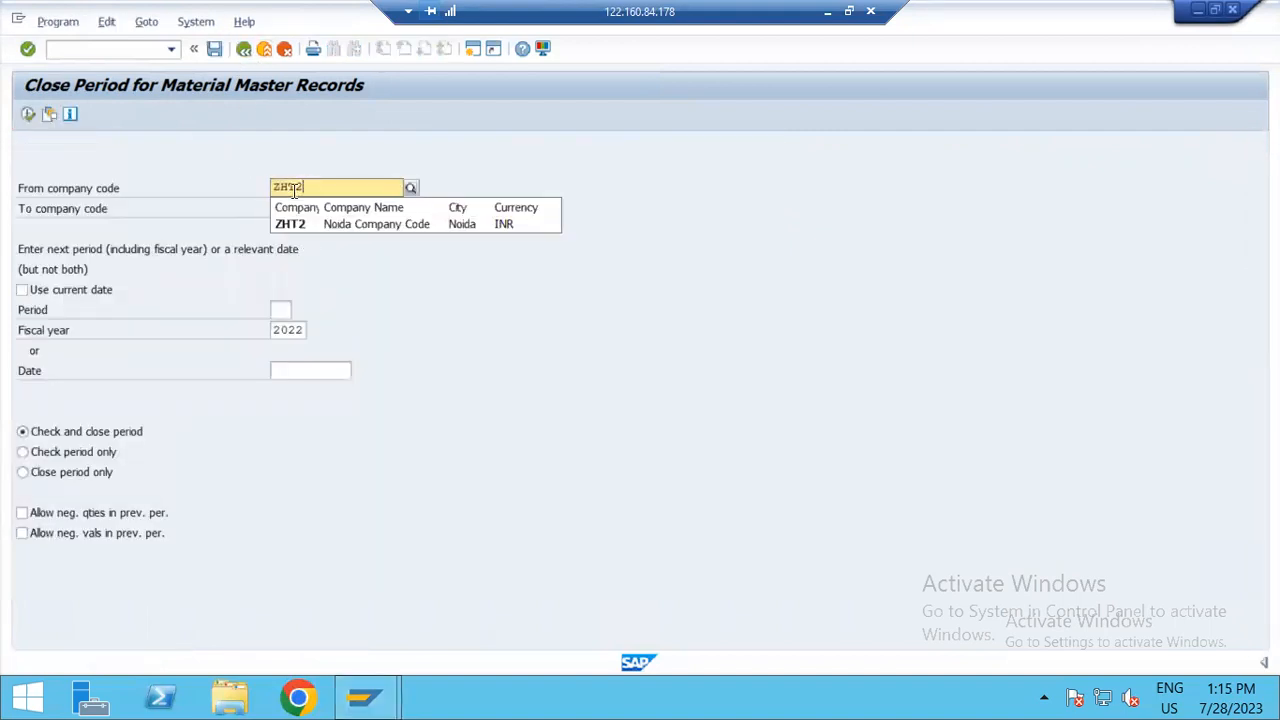
click(310, 222)
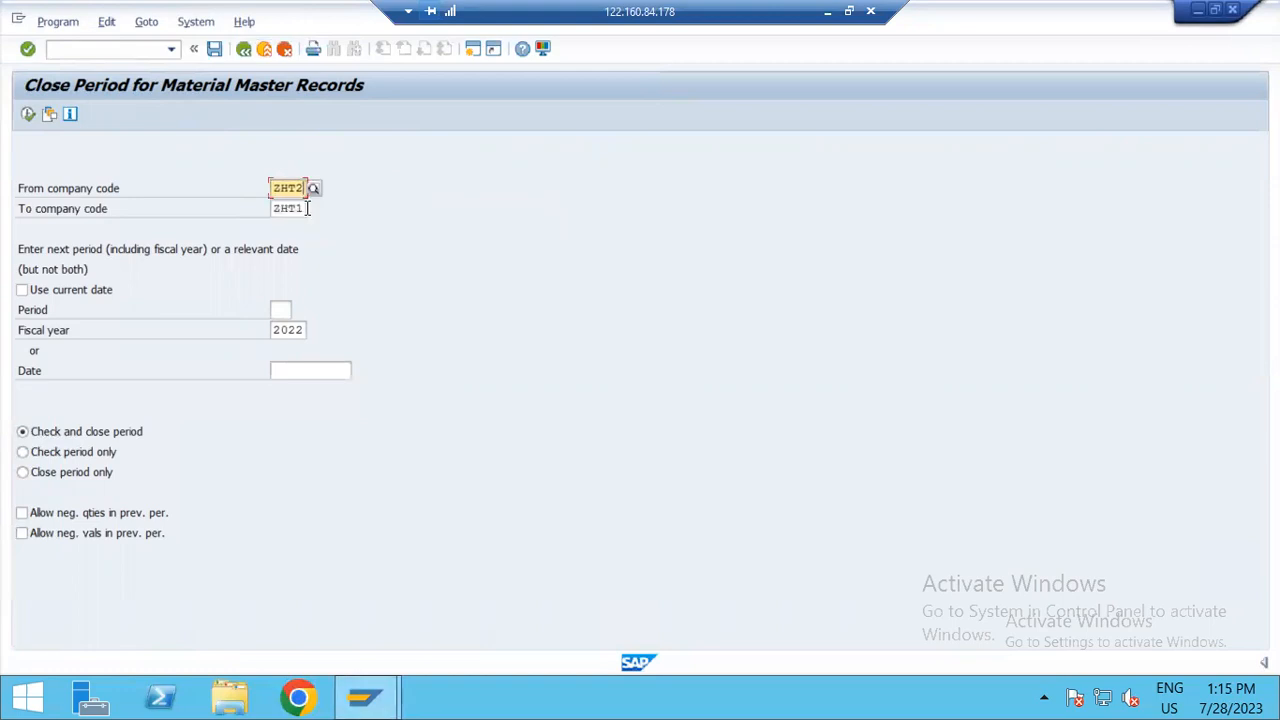
click(306, 208)
key(BackSpace)
text(2)
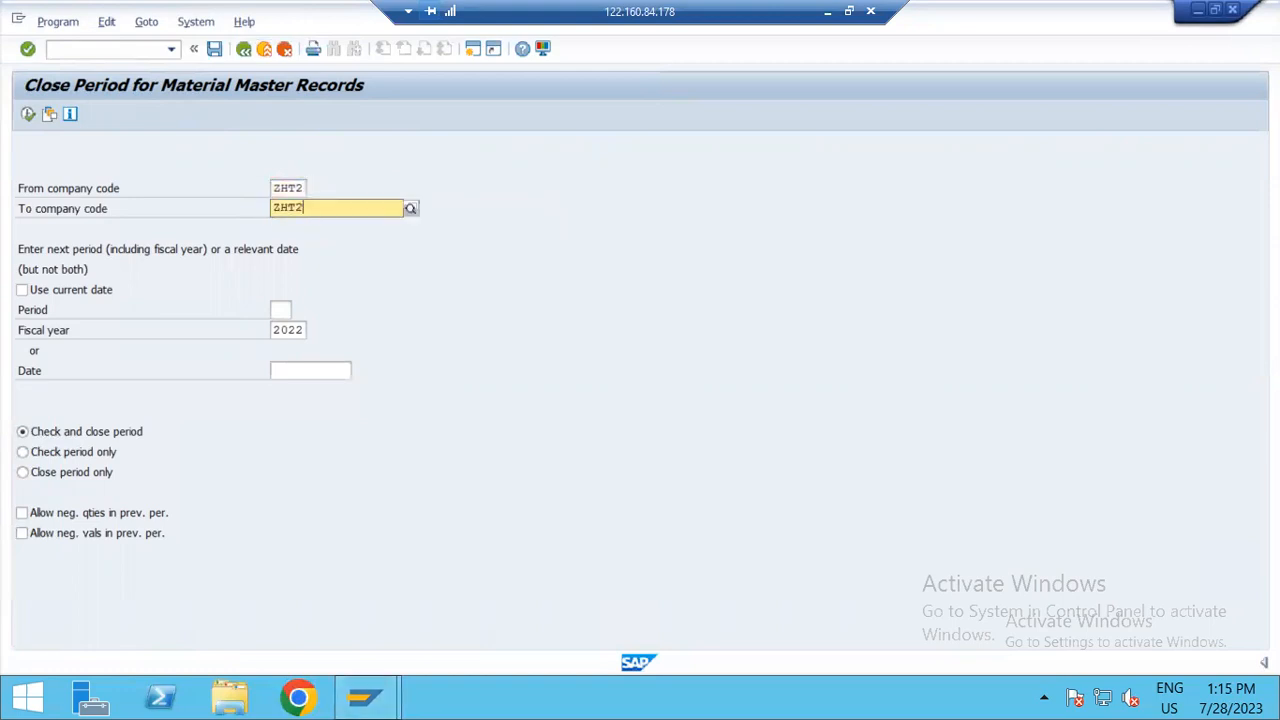
Step: Execute Check and close period for company code ZHT2, then leave the closing log
click(31, 117)
click(31, 117)
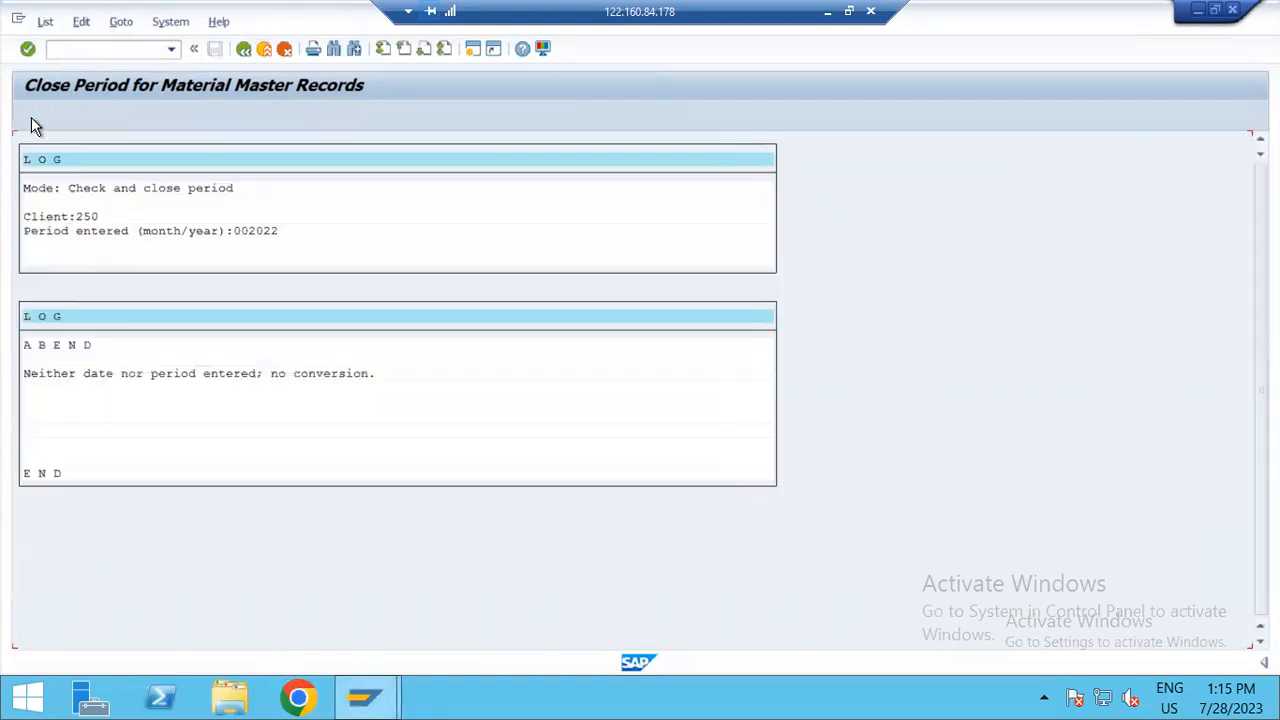
click(243, 49)
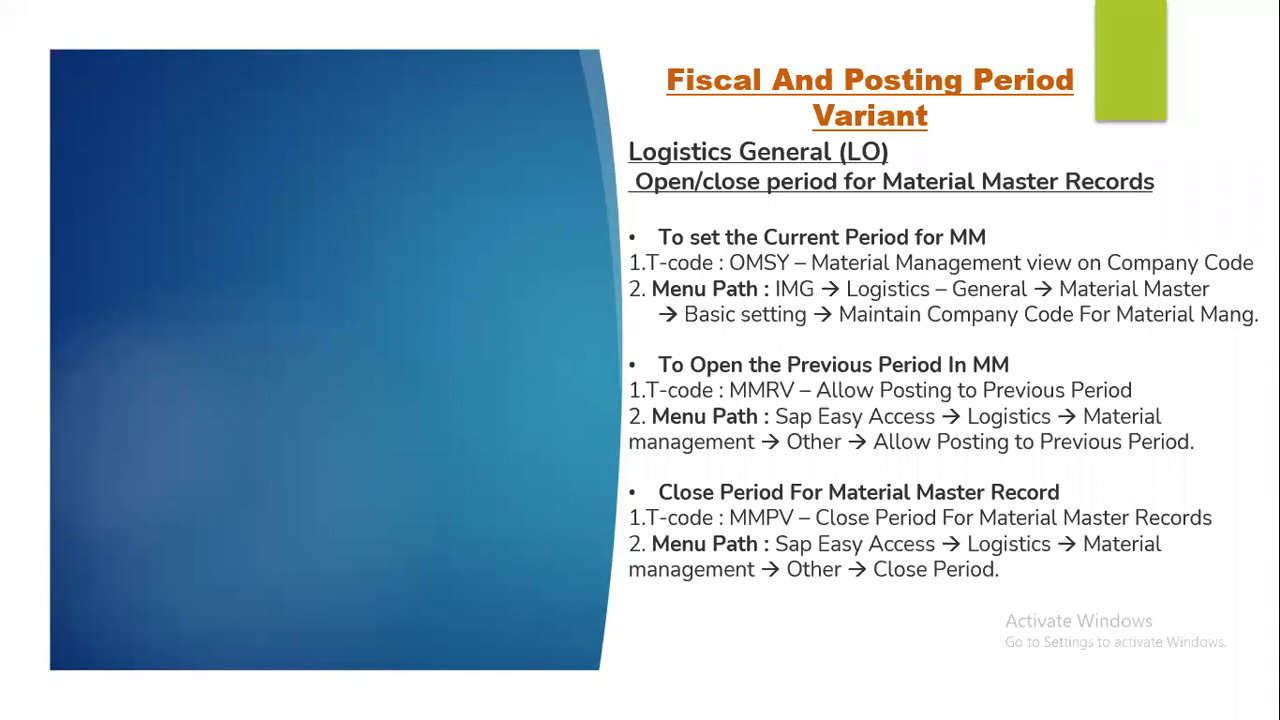
key(Right)
key(Right)
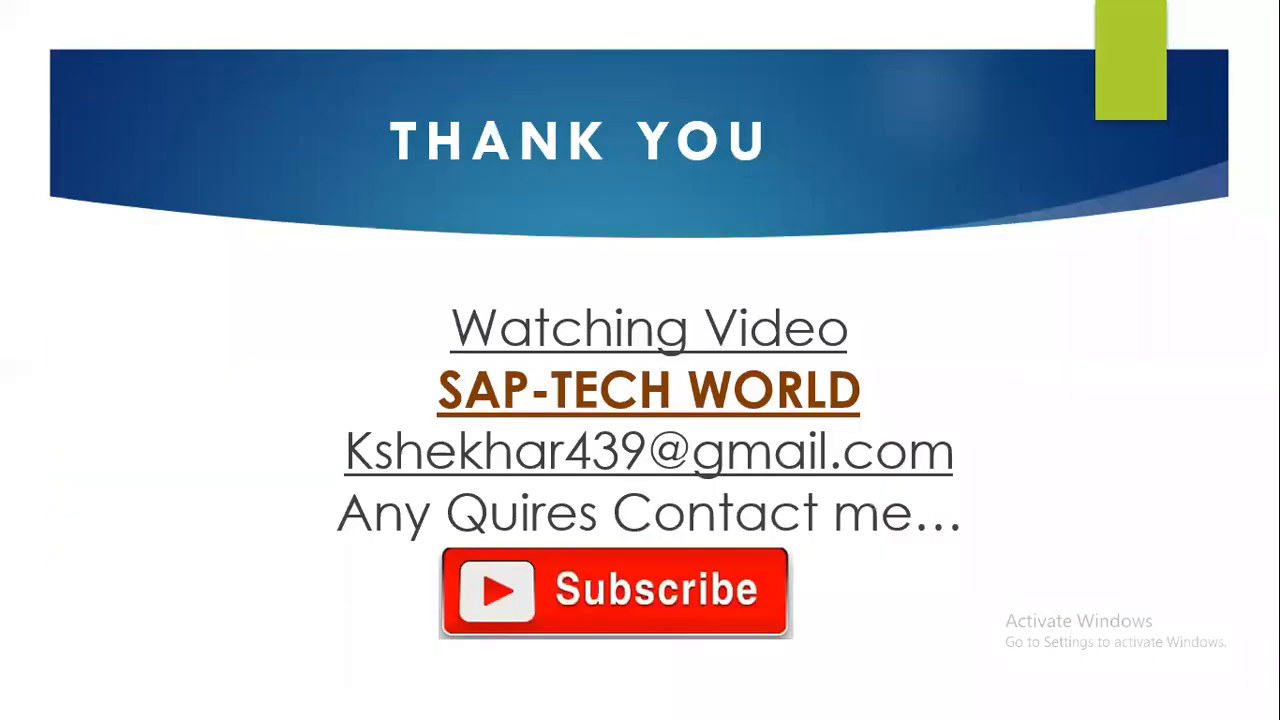